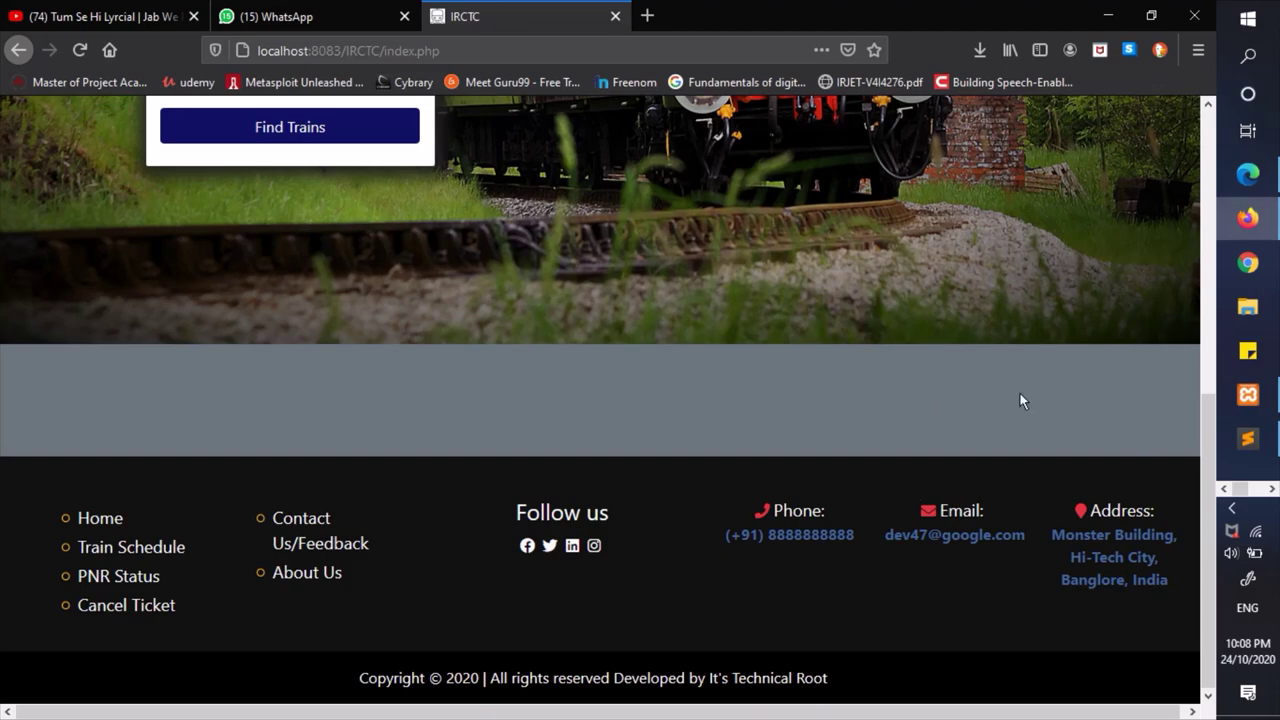
# - Look through the train services list, then close it
pyautogui.scroll(5, 1020, 400)
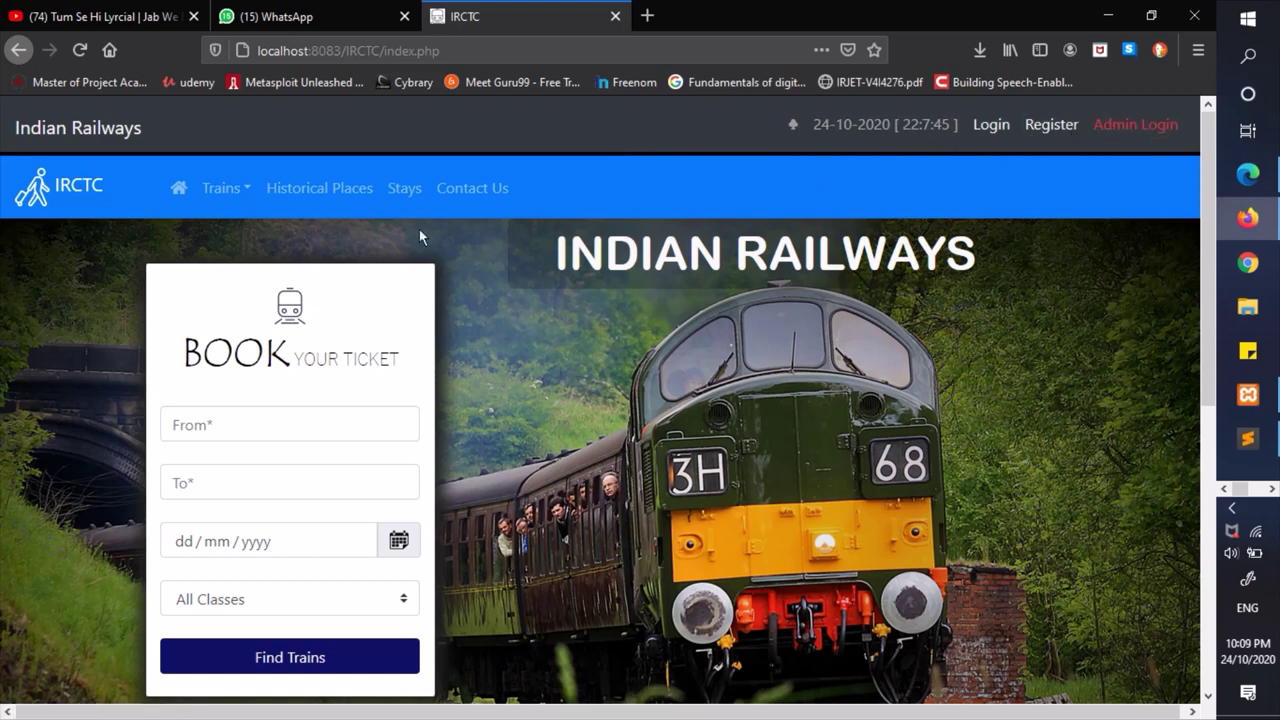
pyautogui.click(226, 192)
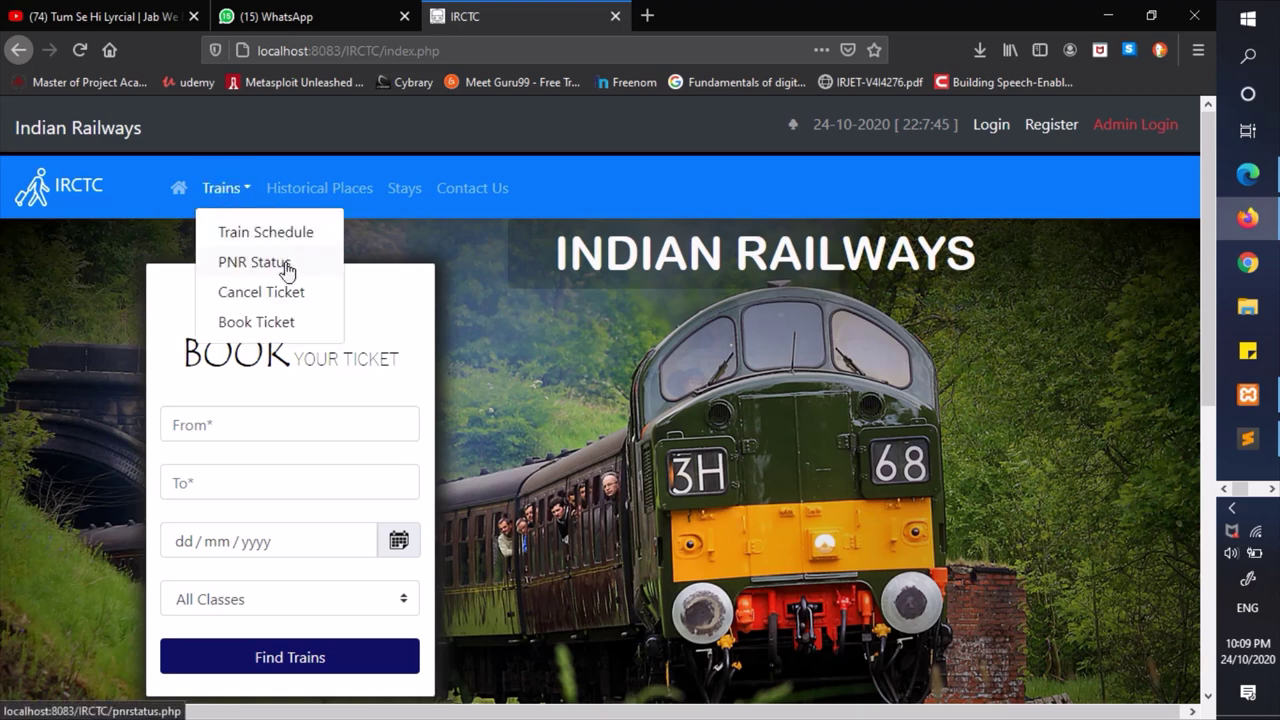
pyautogui.click(449, 247)
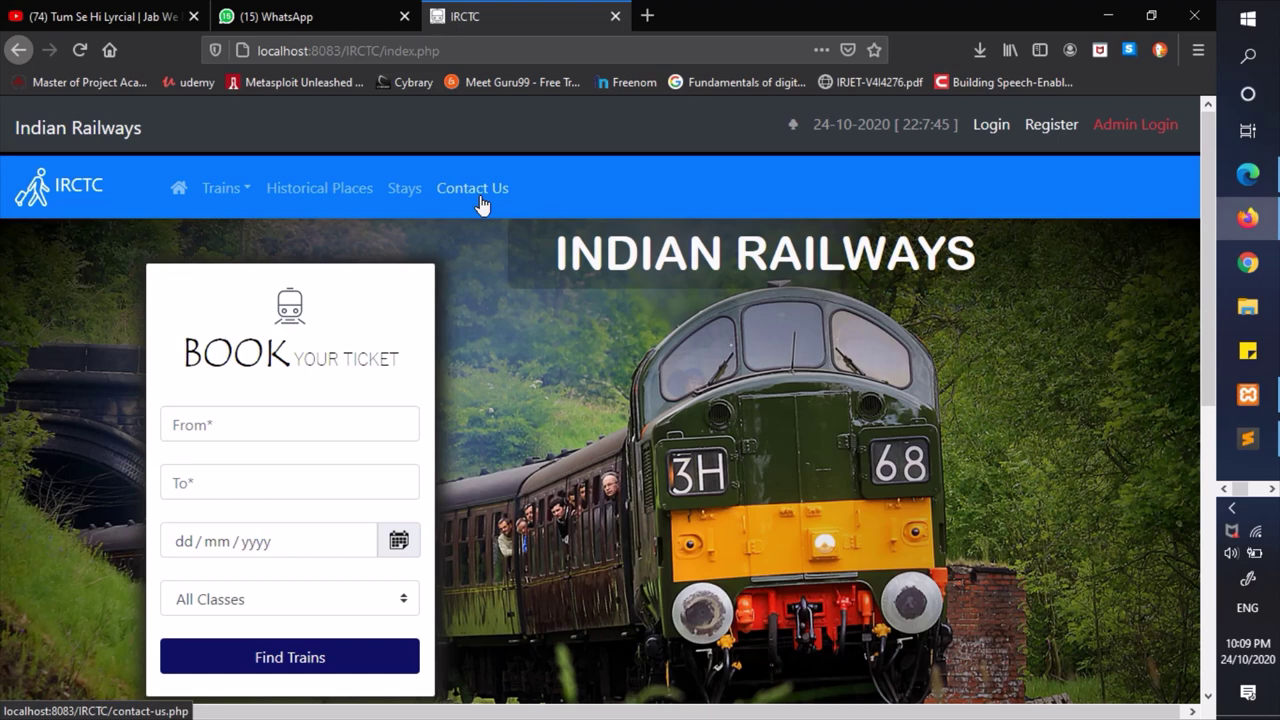
# - Set the journey from Aurangabad to Mumbai using the station suggestions
pyautogui.click(274, 423)
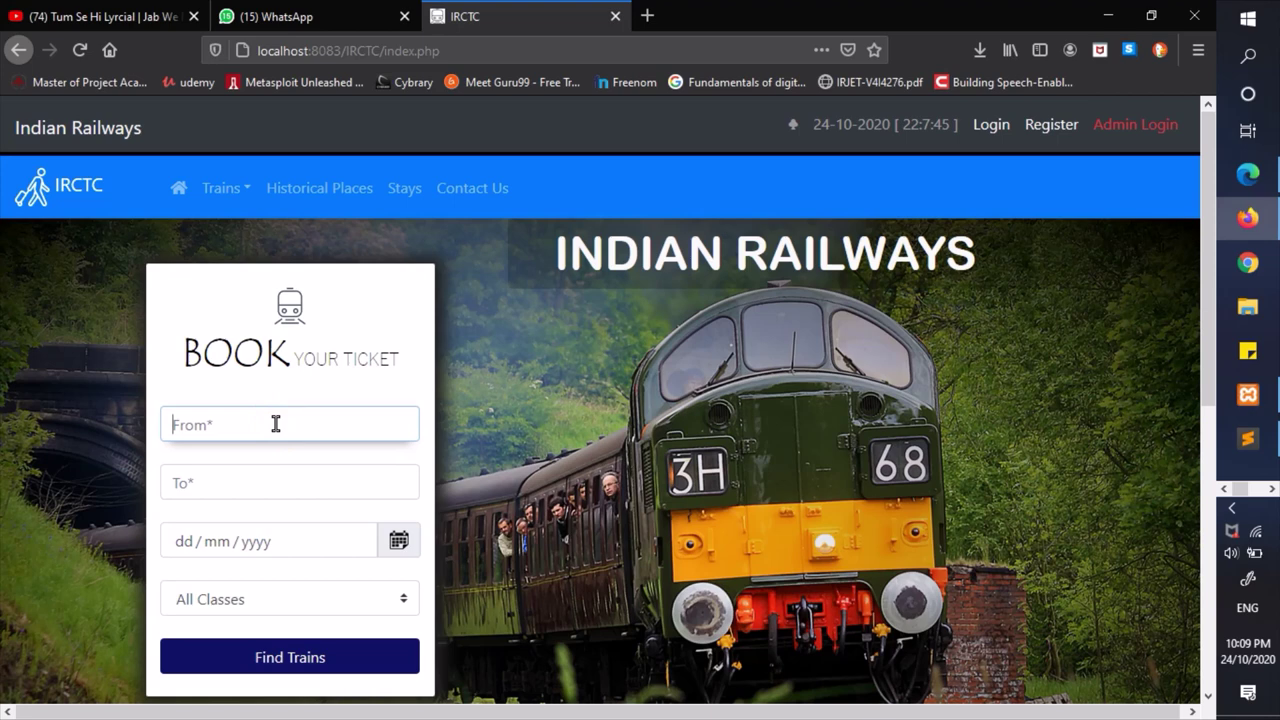
pyautogui.press('Down')
pyautogui.press('Down')
pyautogui.press('Return')
pyautogui.press('Tab')
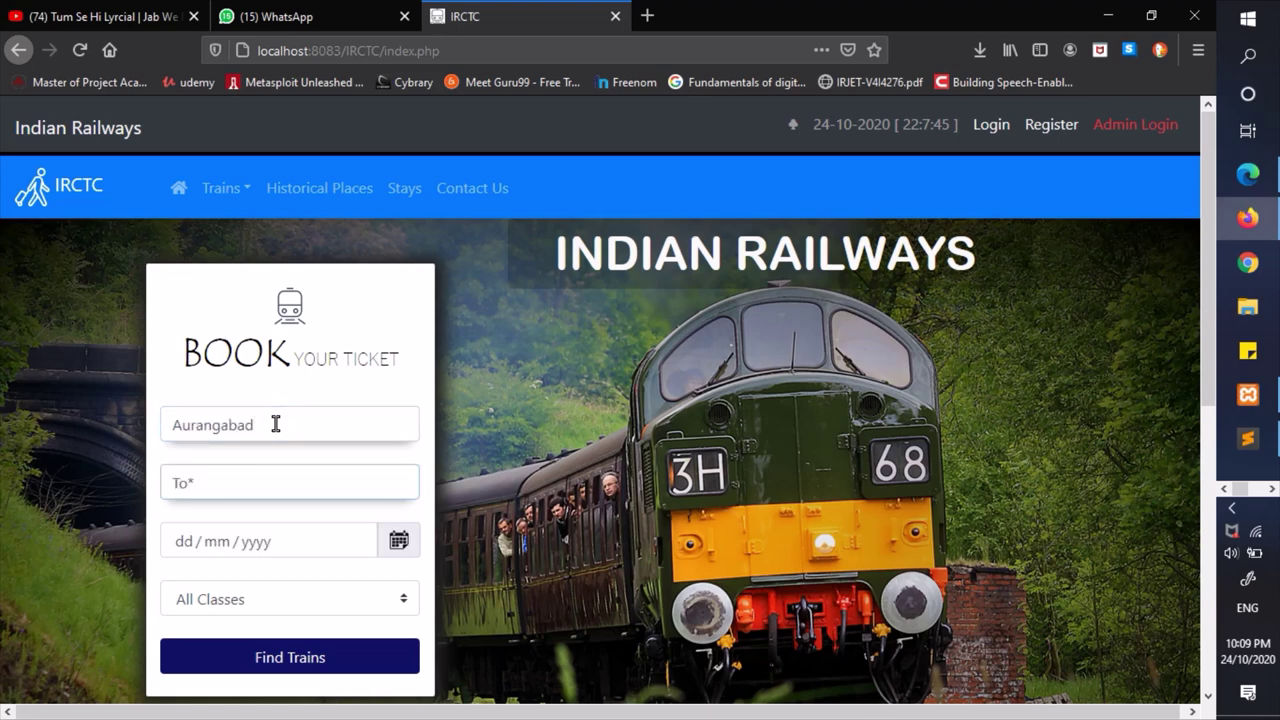
pyautogui.press('Down')
pyautogui.press('Down')
pyautogui.press('Down')
pyautogui.press('Return')
# - Search trains for 25 October 2020 in All Classes and dismiss the logged-out notice
pyautogui.click(344, 540)
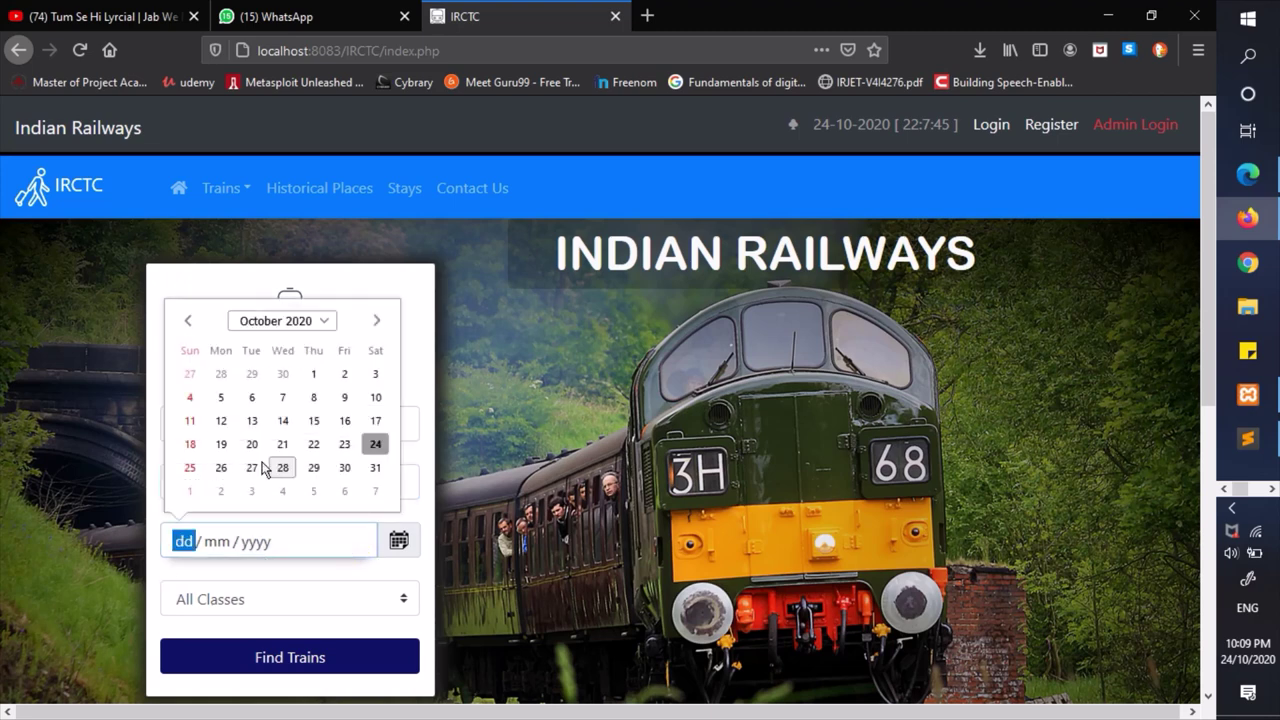
pyautogui.click(190, 468)
pyautogui.click(247, 599)
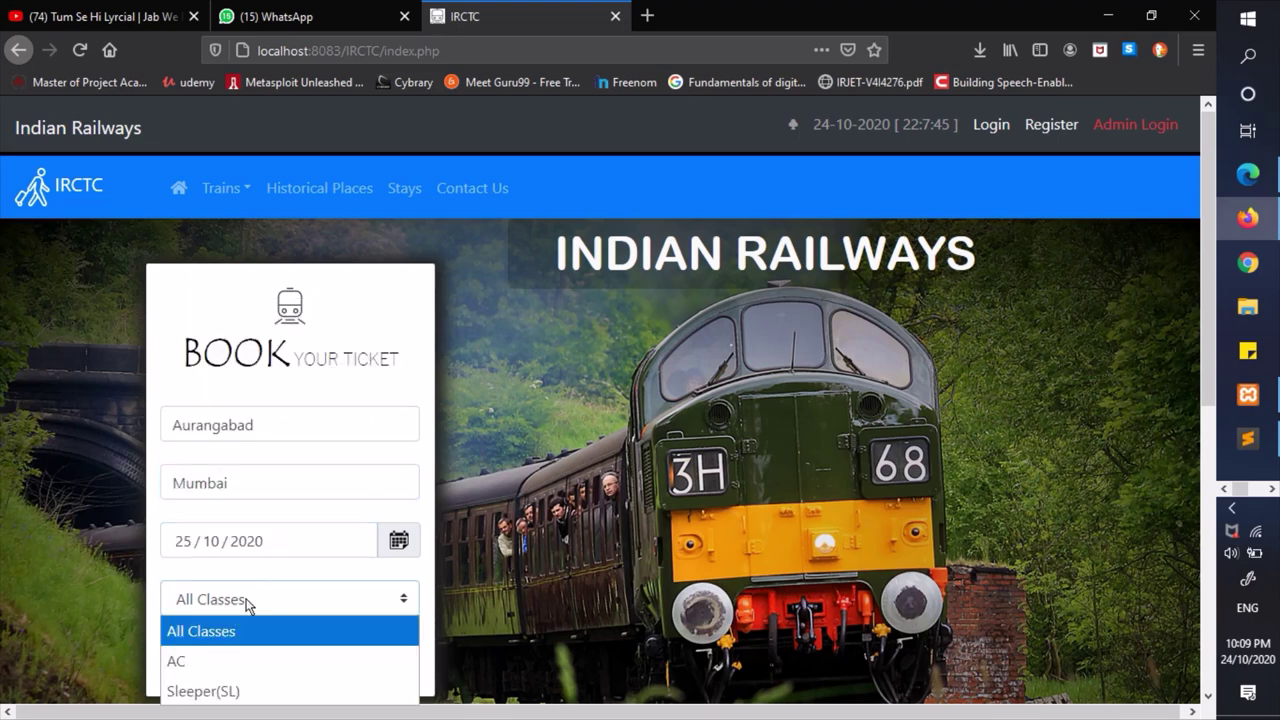
pyautogui.click(247, 599)
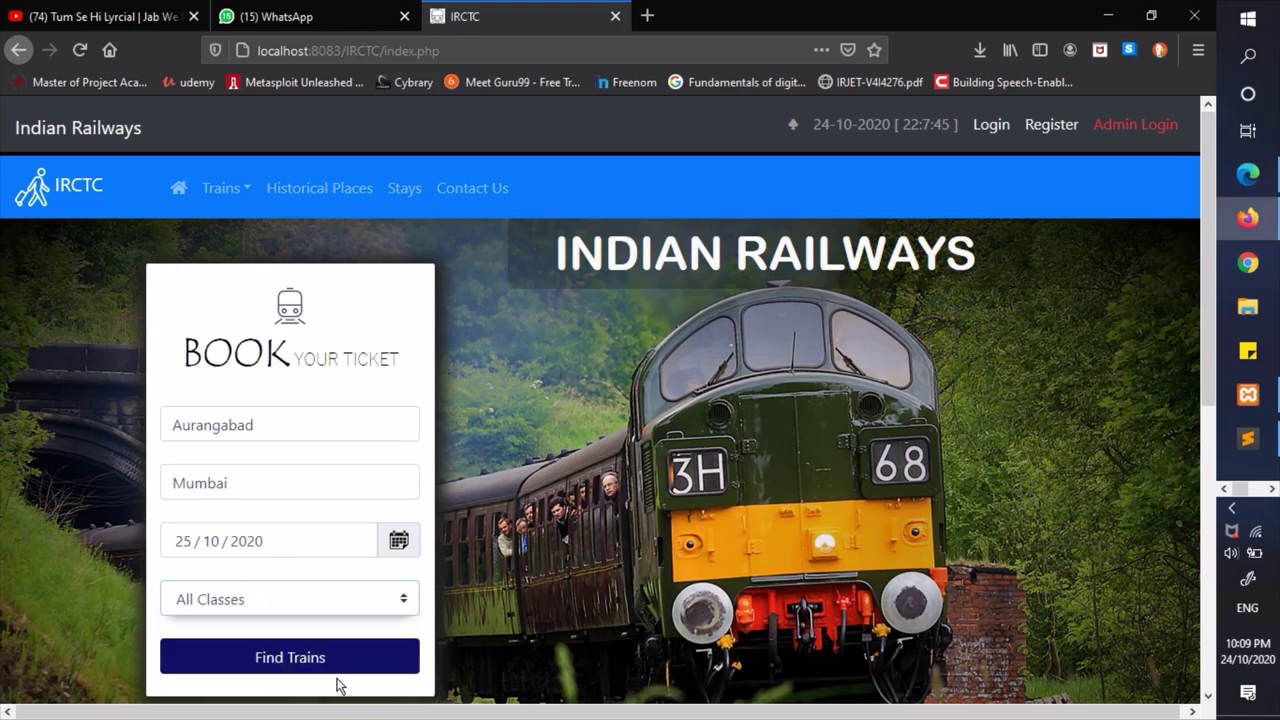
pyautogui.click(280, 670)
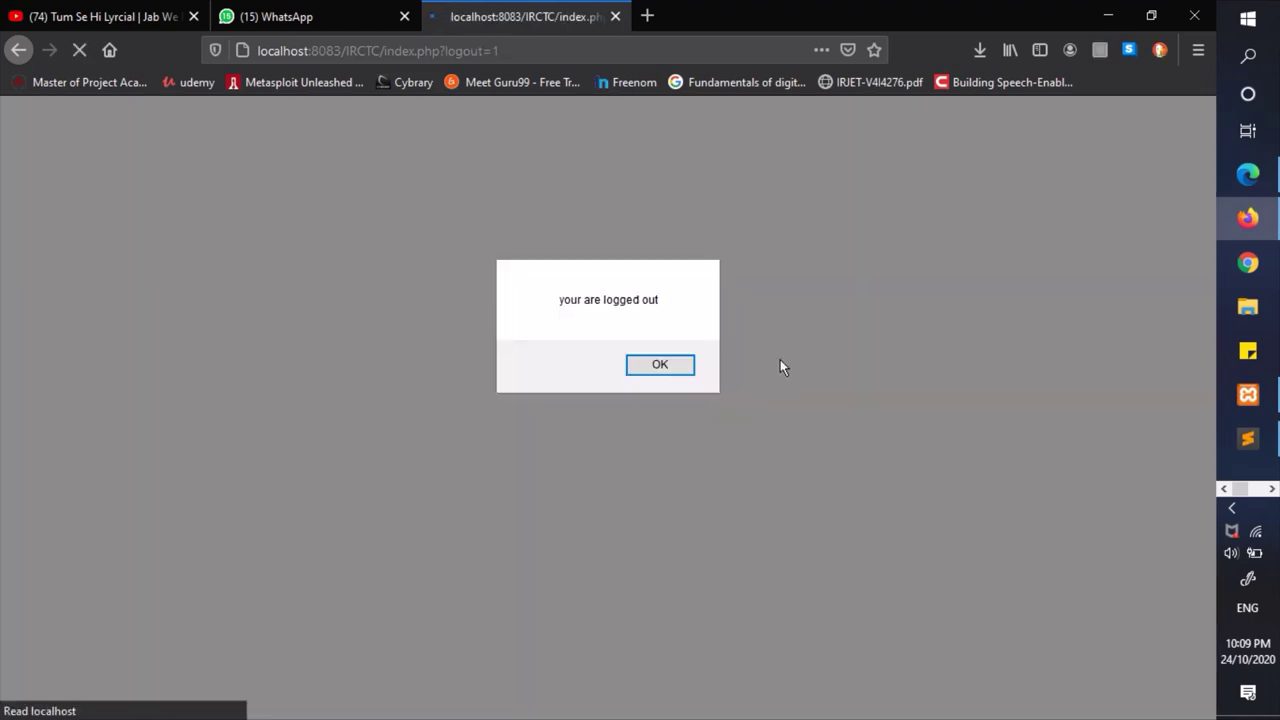
pyautogui.click(680, 369)
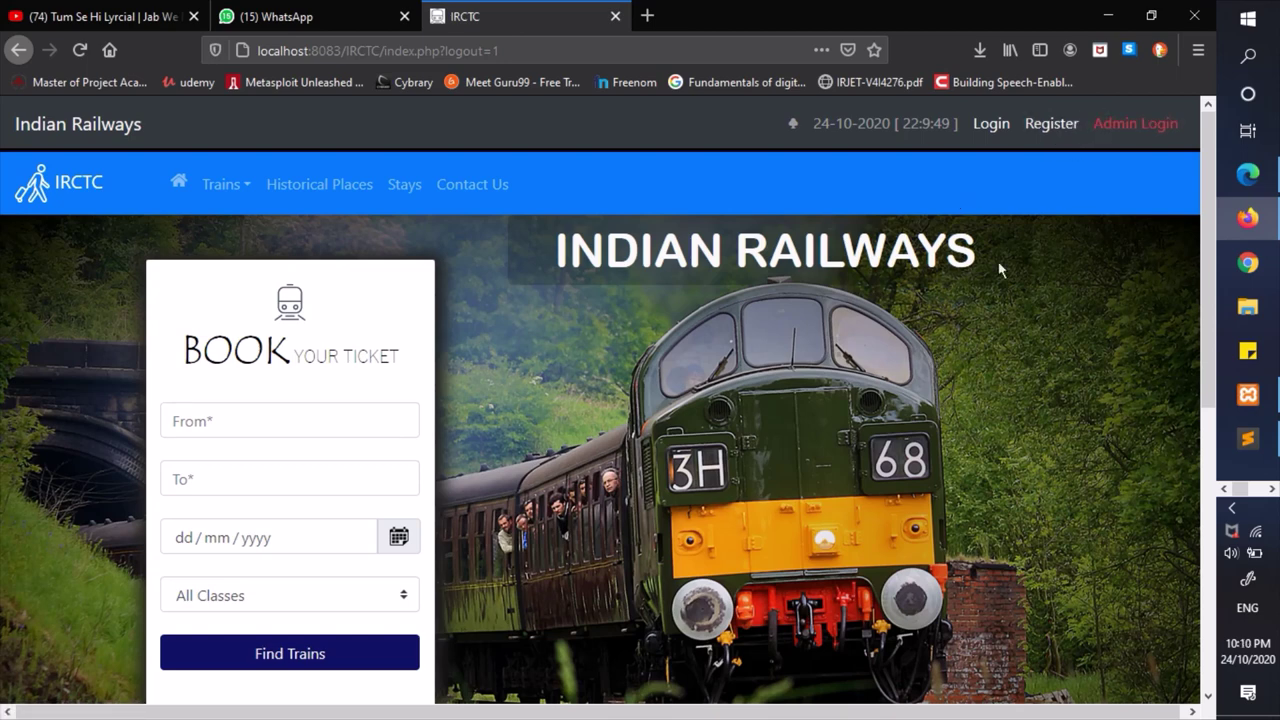
pyautogui.click(1044, 133)
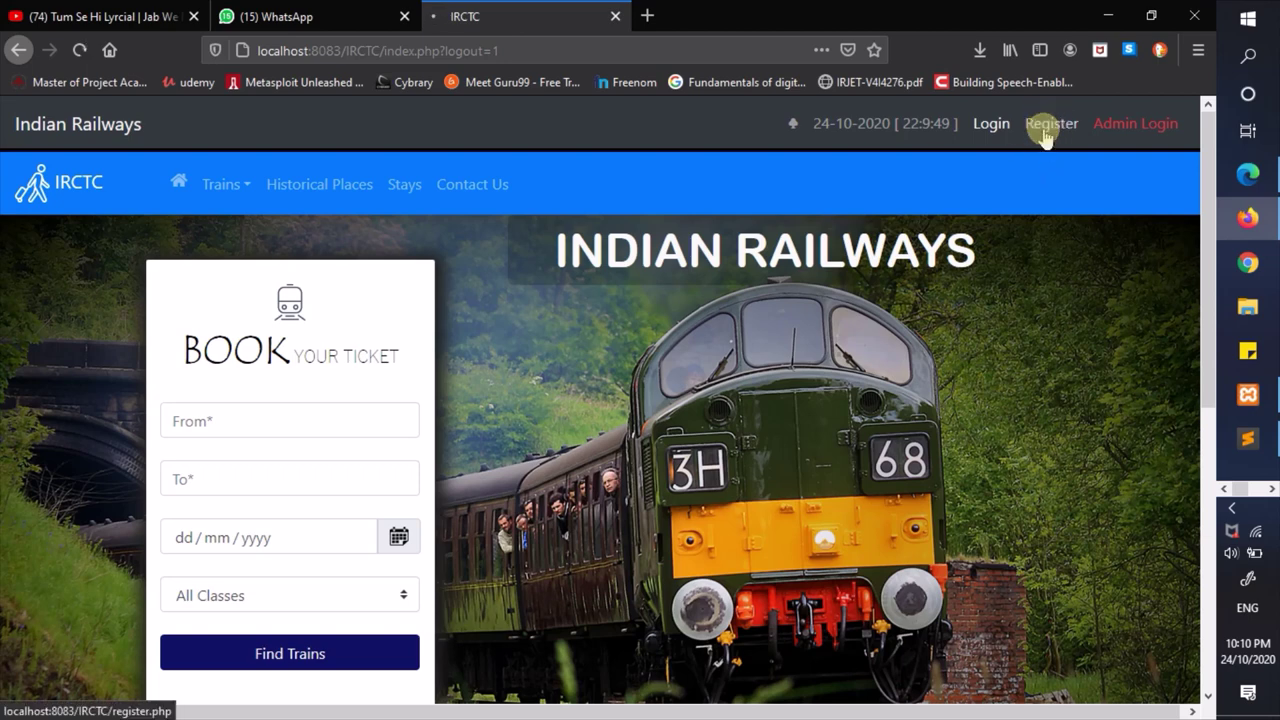
# - Mark the gender as Male and fill the username from a saved autocomplete suggestion
pyautogui.click(500, 405)
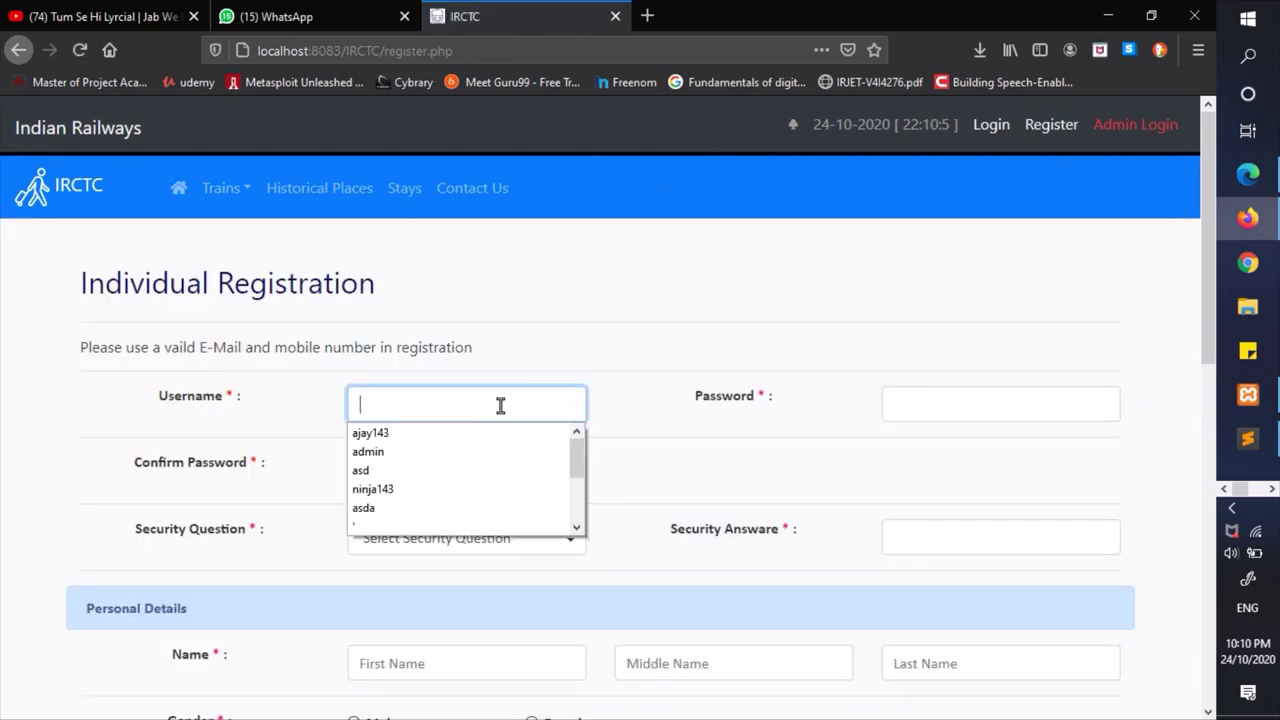
pyautogui.scroll(-3, 500, 406)
pyautogui.click(379, 362)
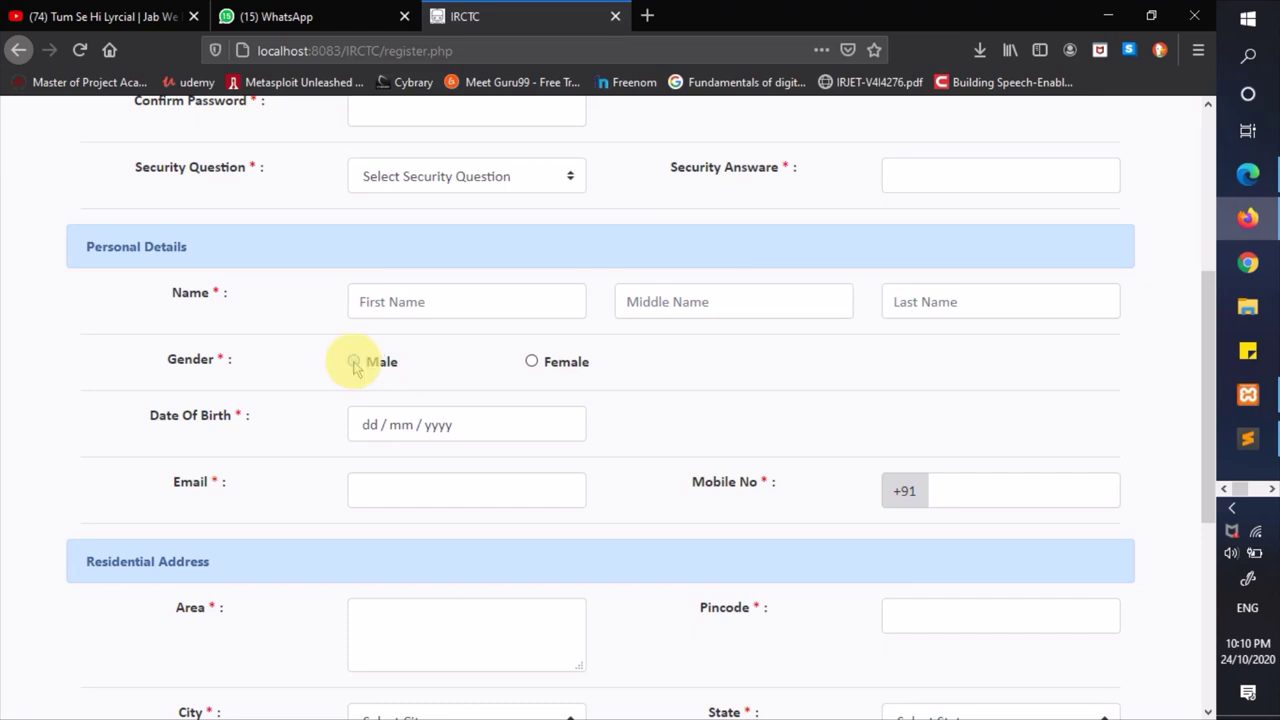
pyautogui.scroll(-3, 537, 490)
pyautogui.scroll(2, 539, 492)
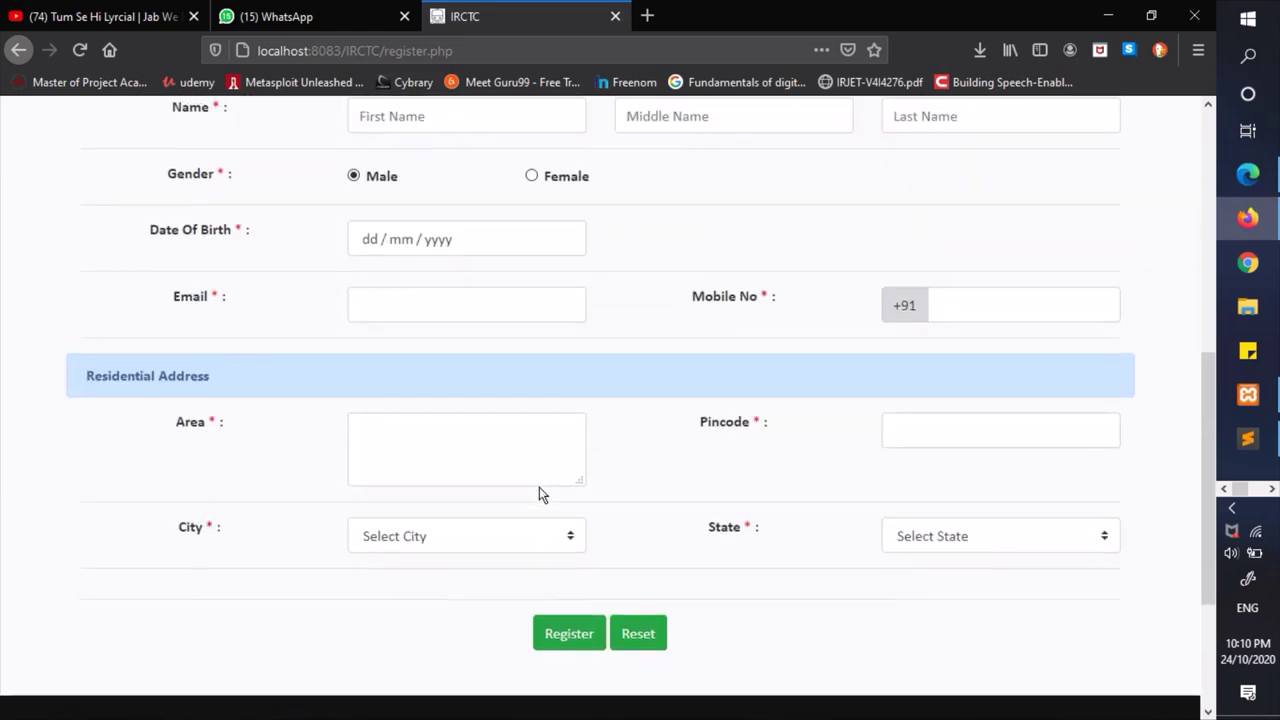
pyautogui.scroll(5, 539, 493)
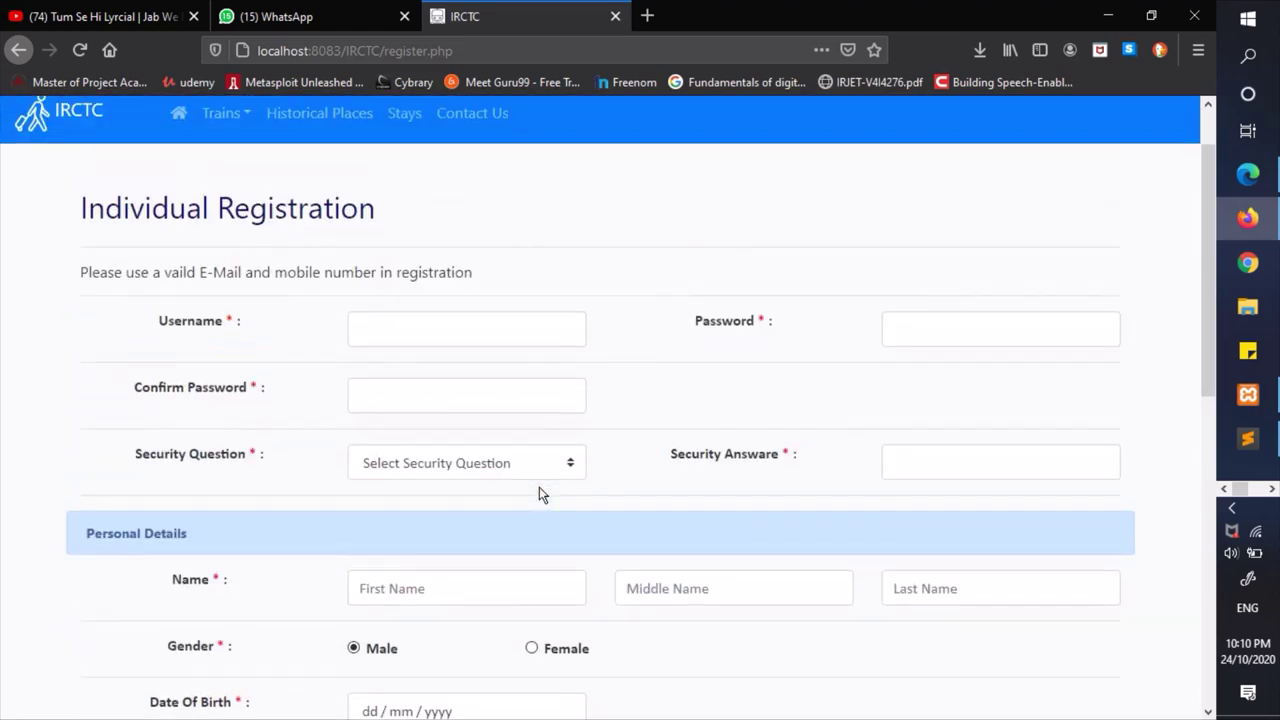
pyautogui.click(486, 331)
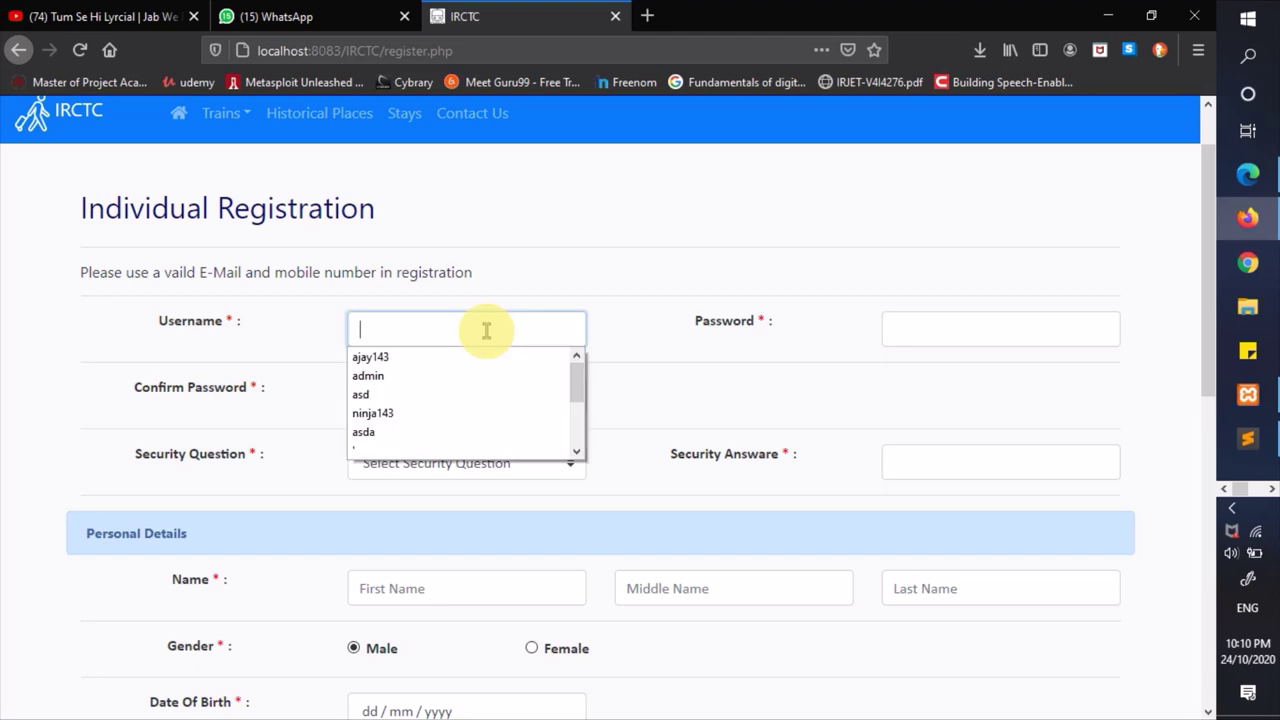
pyautogui.click(393, 358)
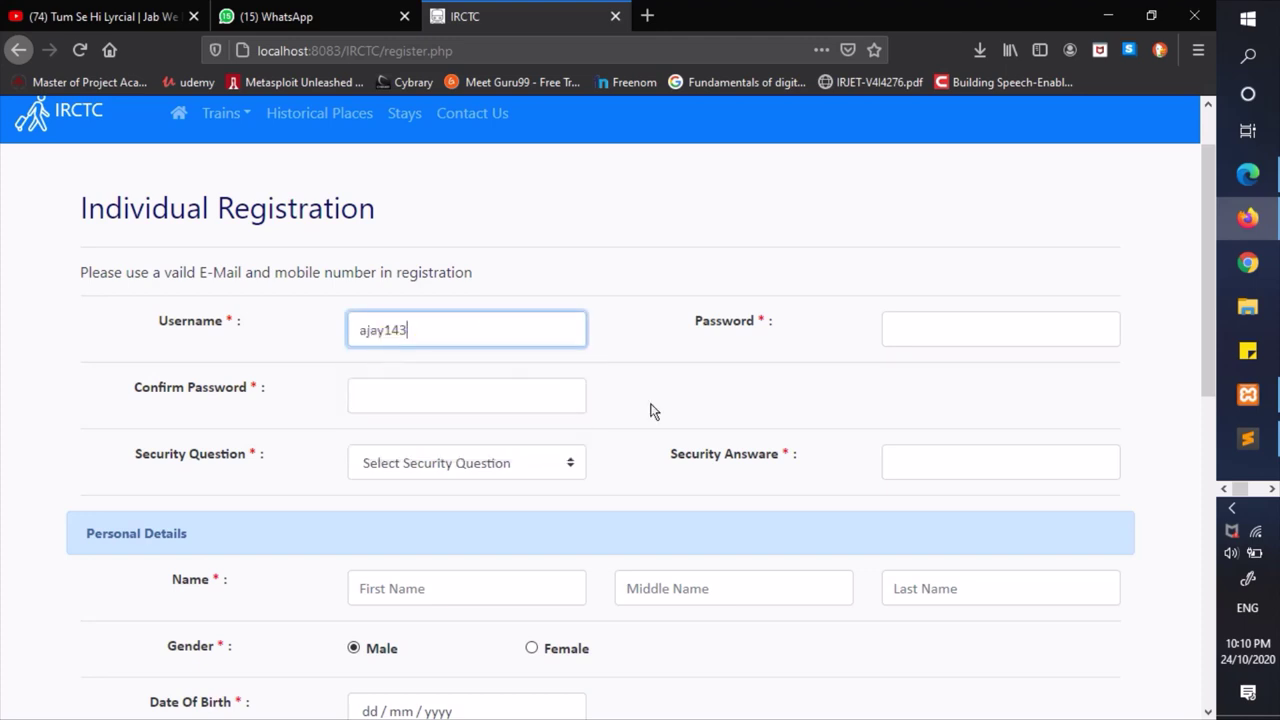
pyautogui.click(938, 326)
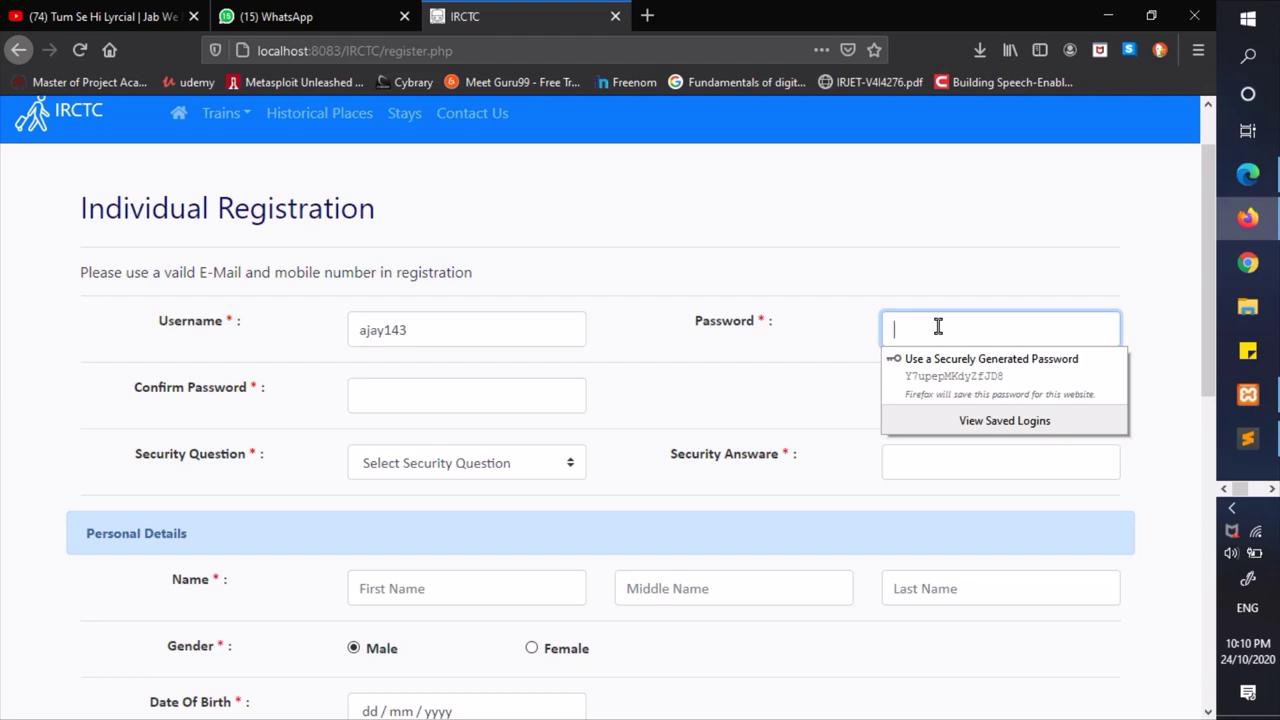
# - Enter a short password and submit, triggering the password-rule error
pyautogui.scroll(-7, 937, 326)
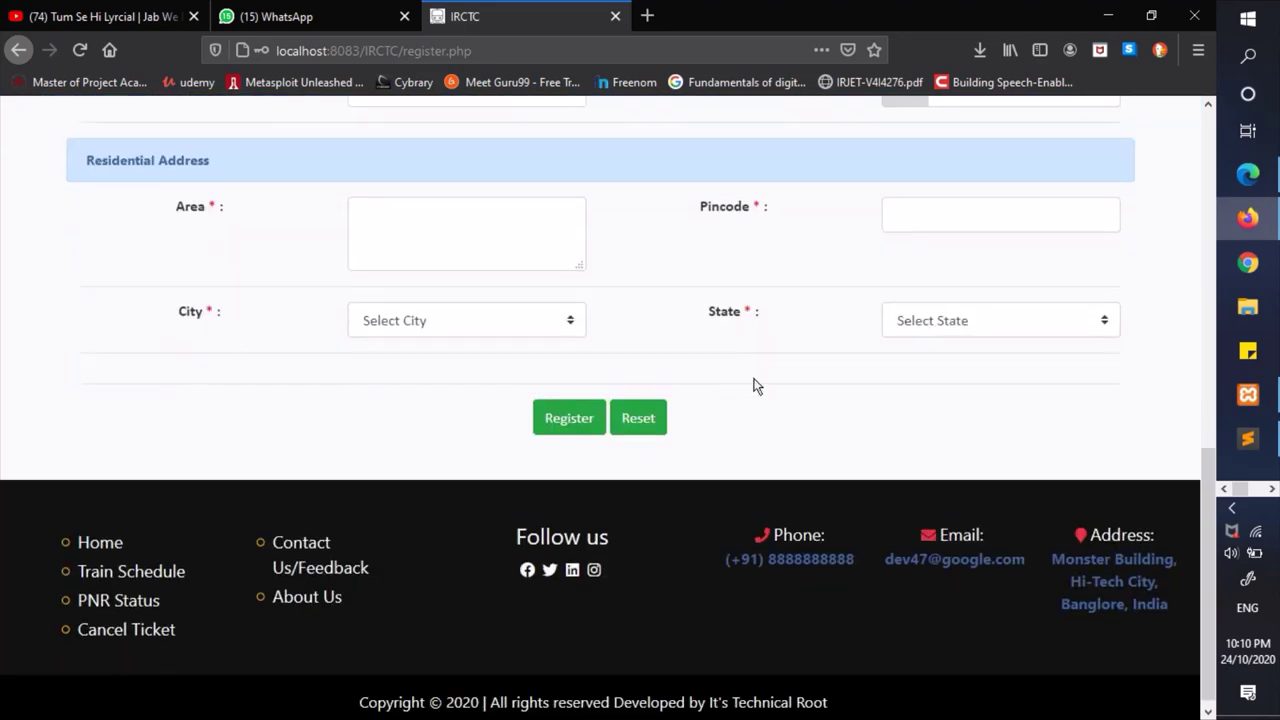
pyautogui.scroll(3, 814, 429)
pyautogui.scroll(-3, 814, 429)
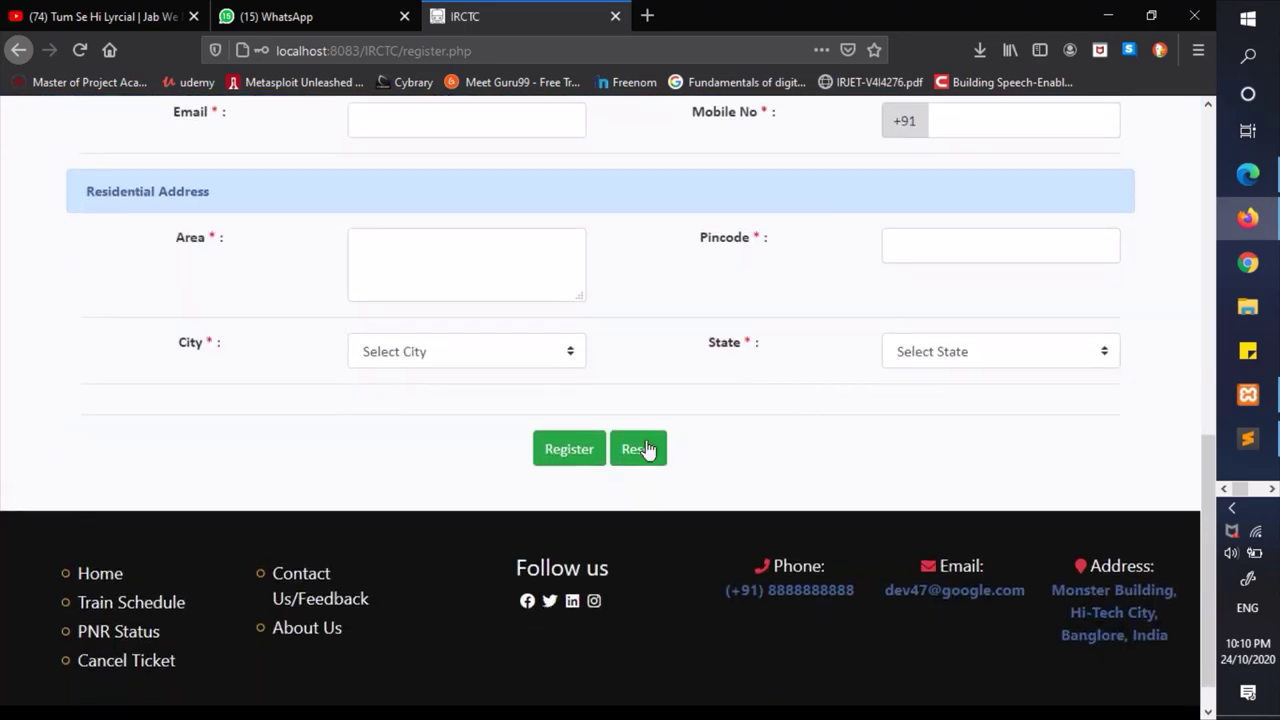
pyautogui.click(568, 450)
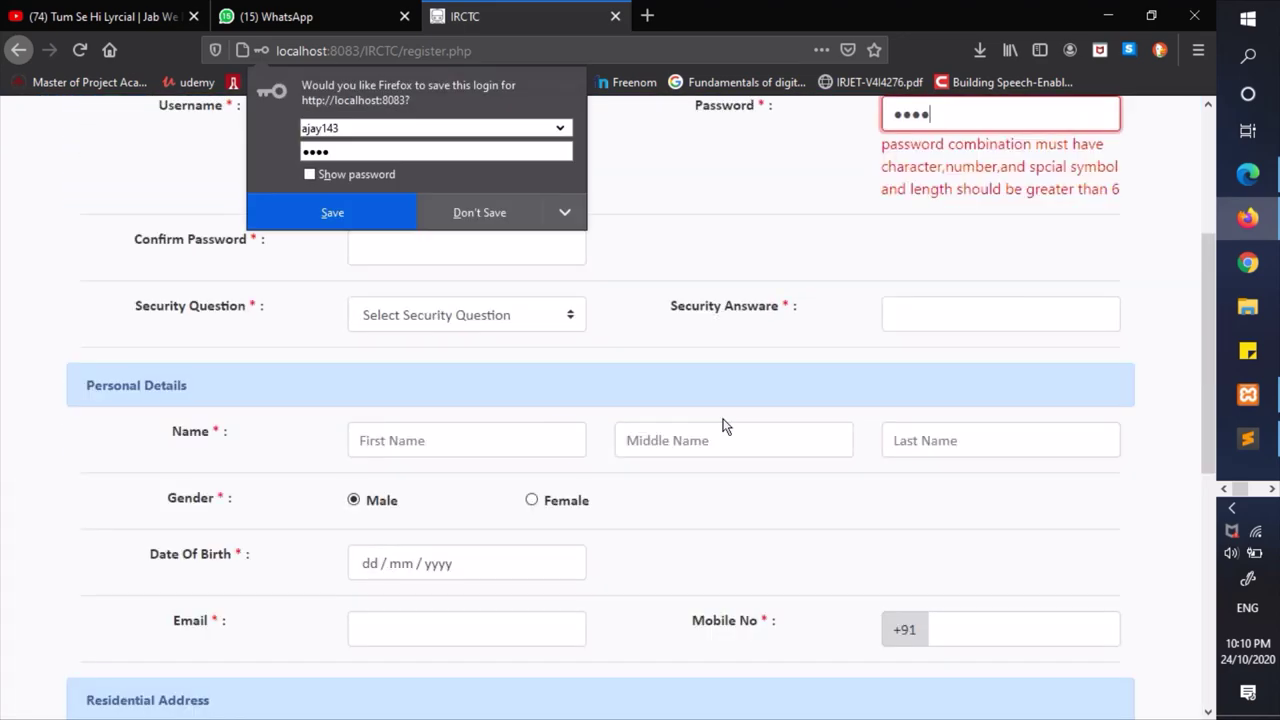
pyautogui.moveTo(882, 343); pyautogui.dragTo(884, 375)
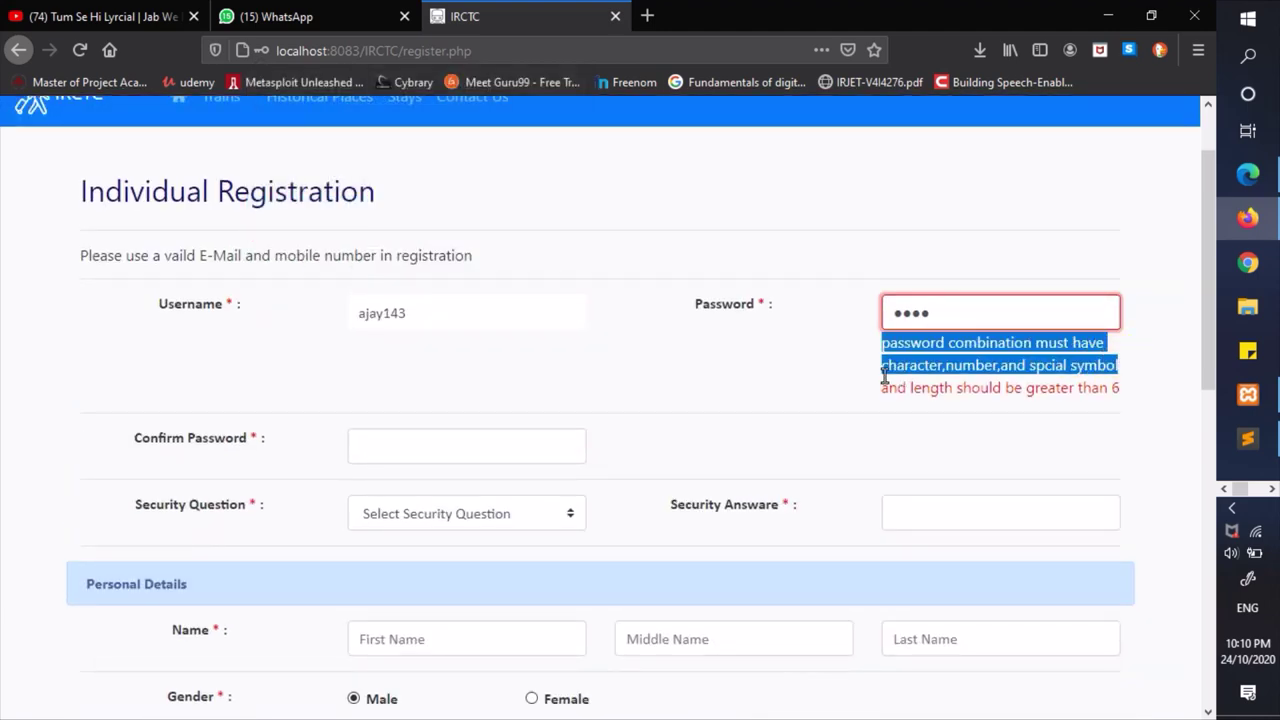
pyautogui.click(818, 390)
# - Replace the password with a stronger one, confirm it, resubmit, then alter the confirmation entry
pyautogui.moveTo(943, 313); pyautogui.dragTo(849, 318)
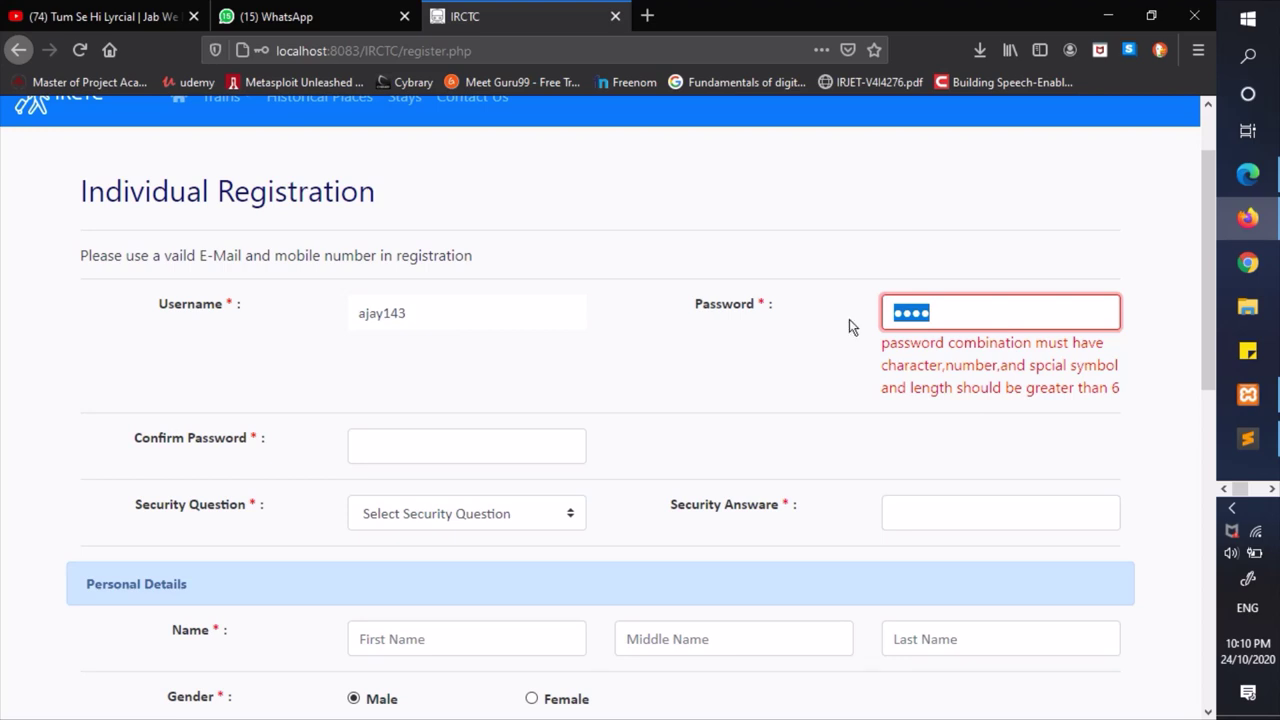
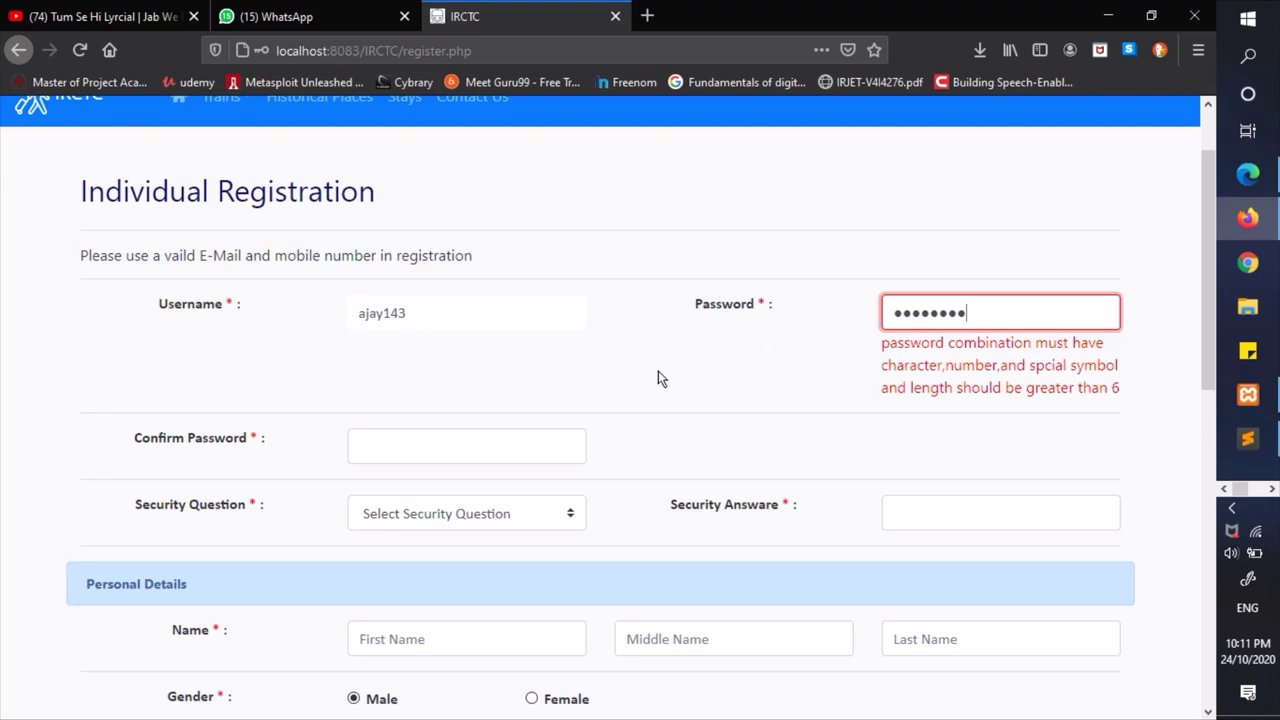
pyautogui.click(506, 445)
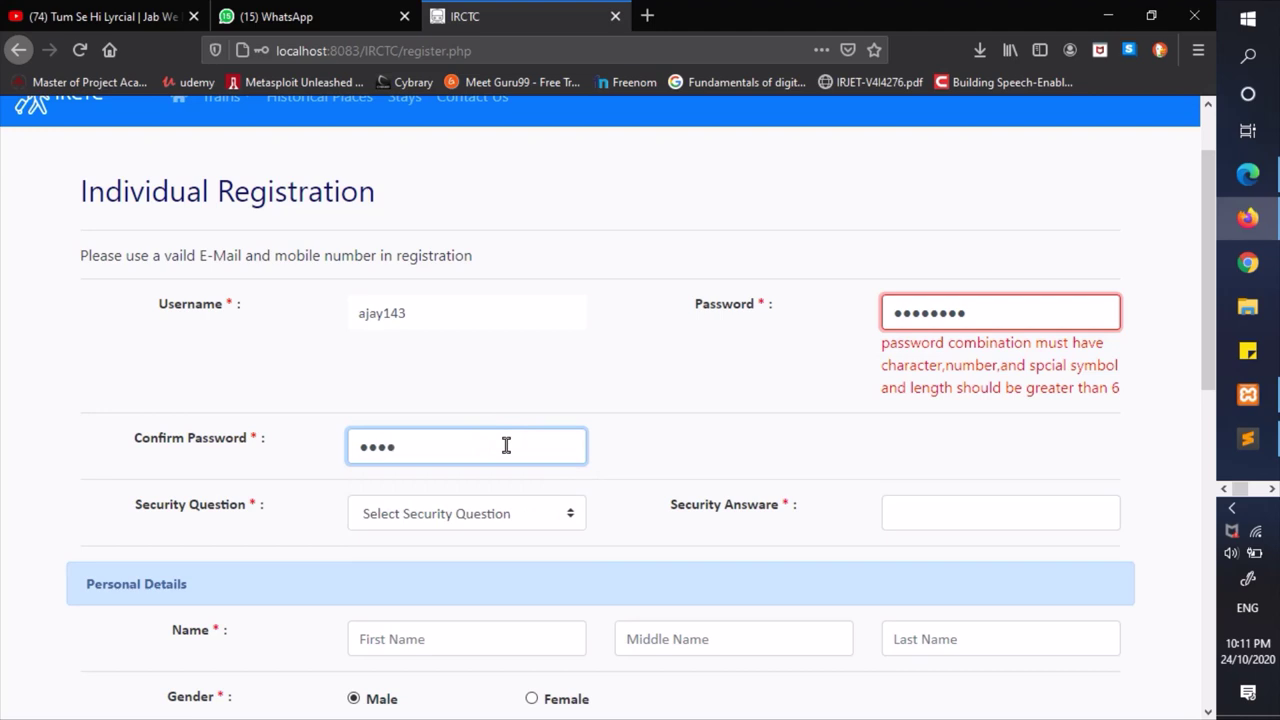
pyautogui.scroll(-7, 703, 449)
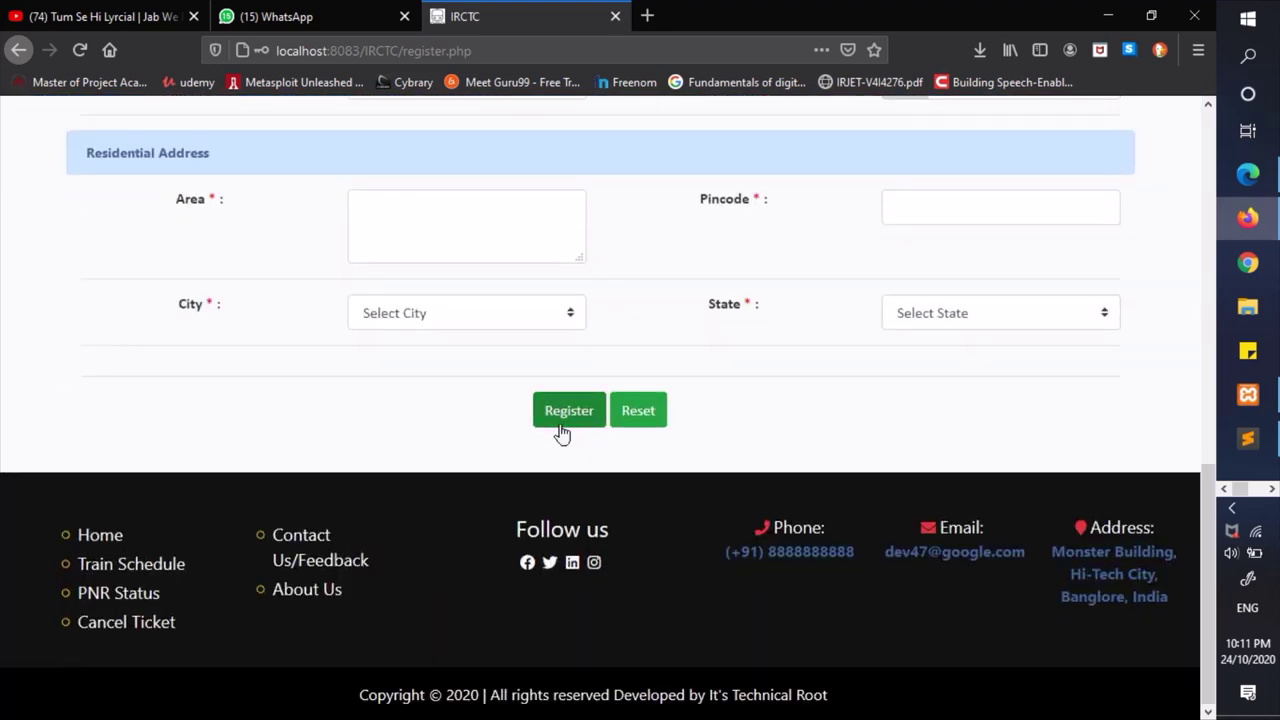
pyautogui.click(561, 410)
pyautogui.scroll(3, 520, 285)
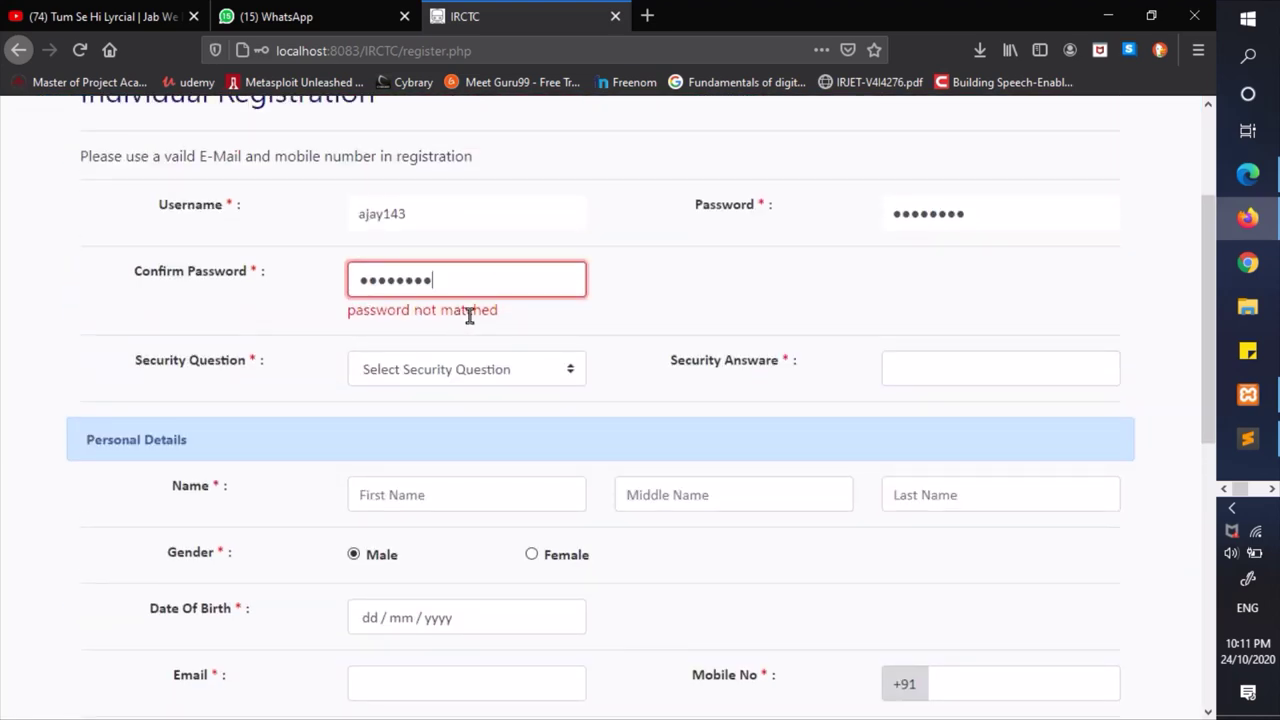
pyautogui.press('BackSpace')
pyautogui.press('BackSpace')
pyautogui.press('BackSpace')
pyautogui.press('BackSpace')
pyautogui.press('BackSpace')
pyautogui.press('BackSpace')
pyautogui.press('BackSpace')
pyautogui.press('BackSpace')
pyautogui.write('aaaaaaaa')
# - Choose 'first mobile no' as the security question and enter a mobile number as the answer
pyautogui.click(540, 369)
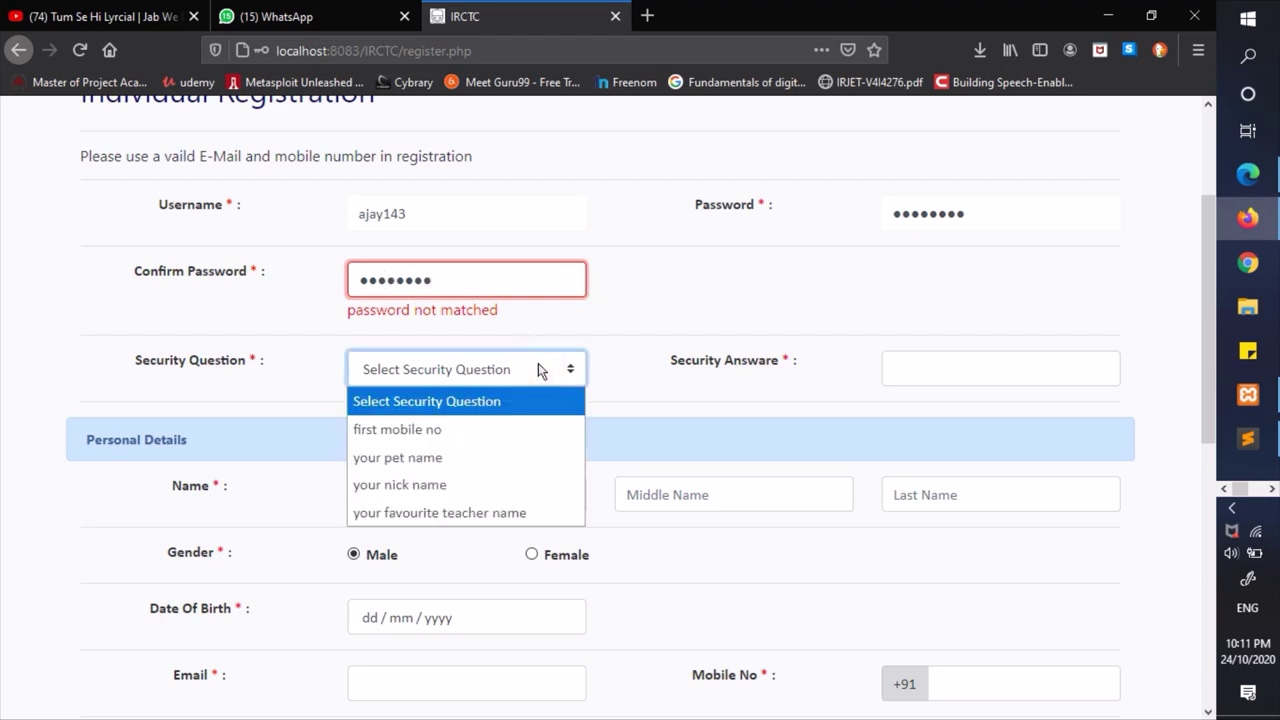
pyautogui.click(447, 437)
pyautogui.click(913, 376)
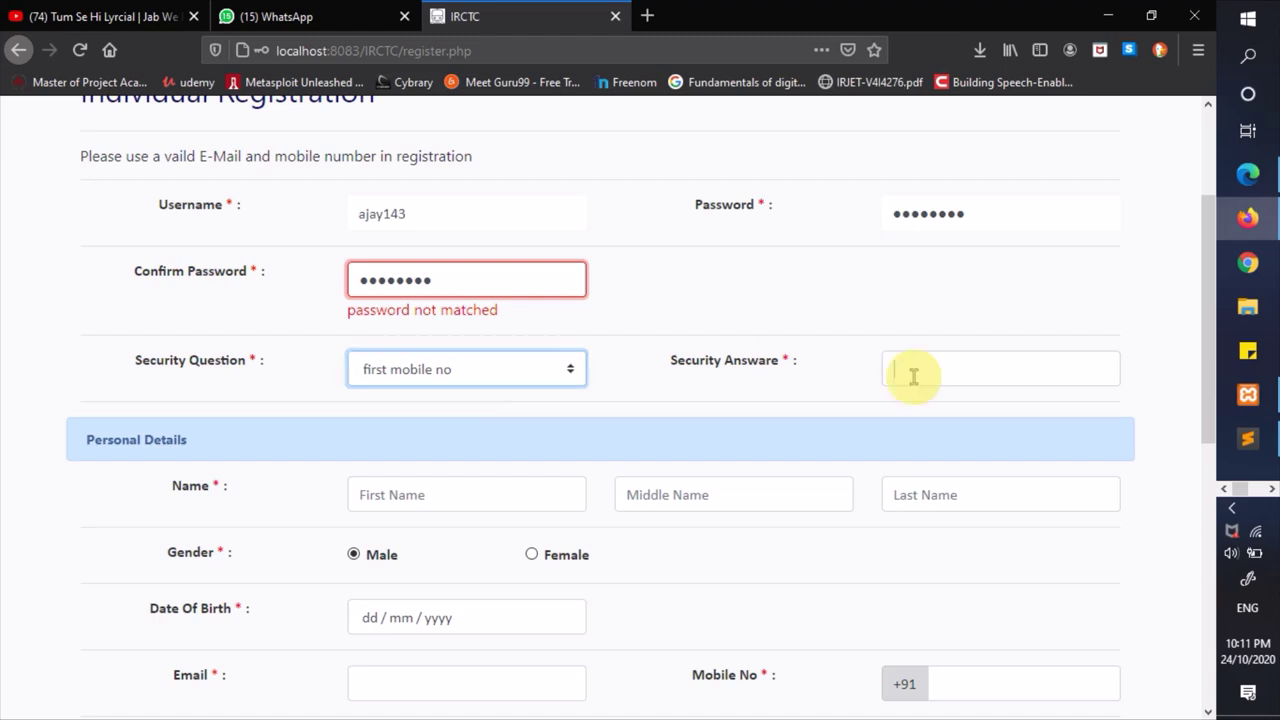
pyautogui.write('88')
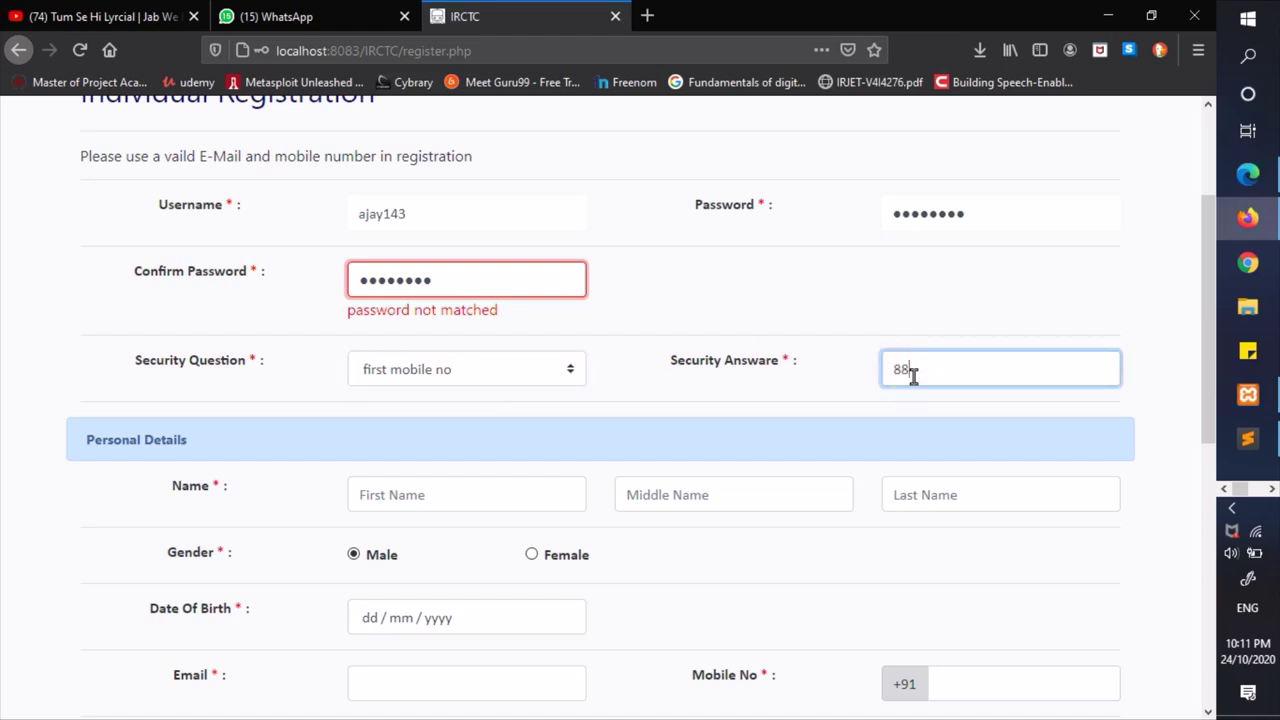
pyautogui.write('88888888')
pyautogui.scroll(-3, 810, 409)
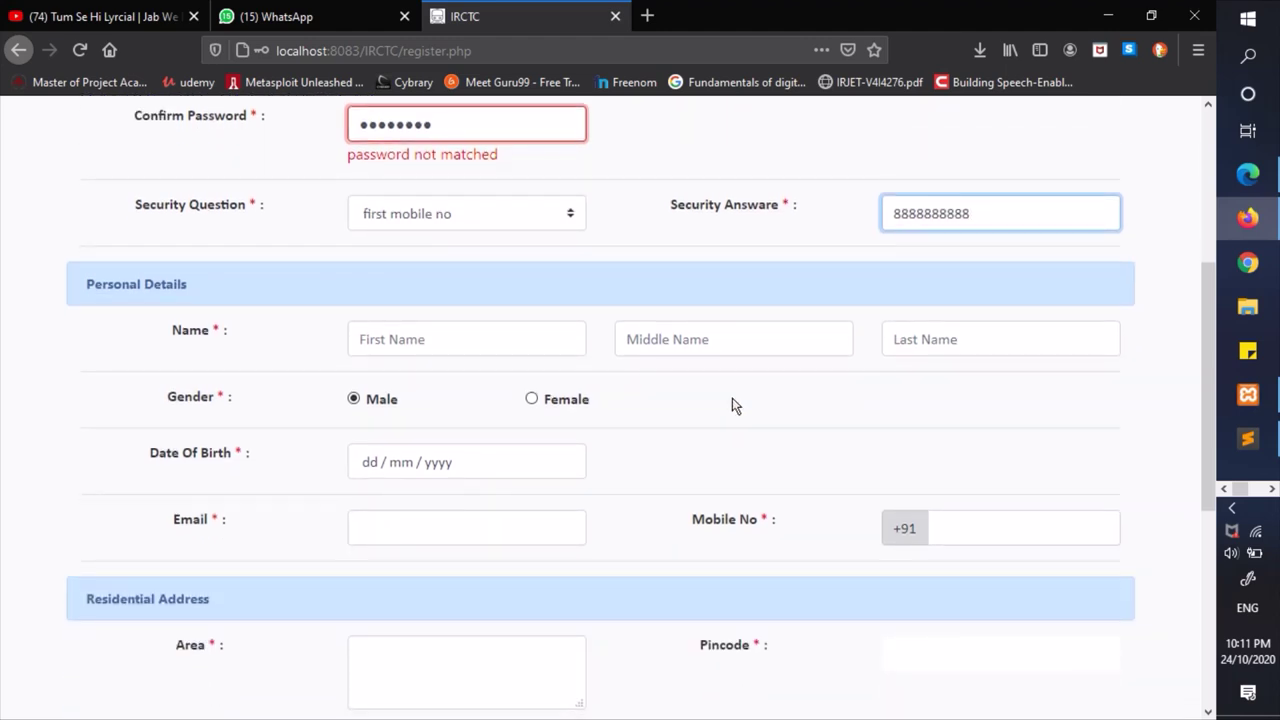
# - Enter the applicant's first name, middle initial and last name
pyautogui.scroll(-1, 600, 360)
pyautogui.click(433, 251)
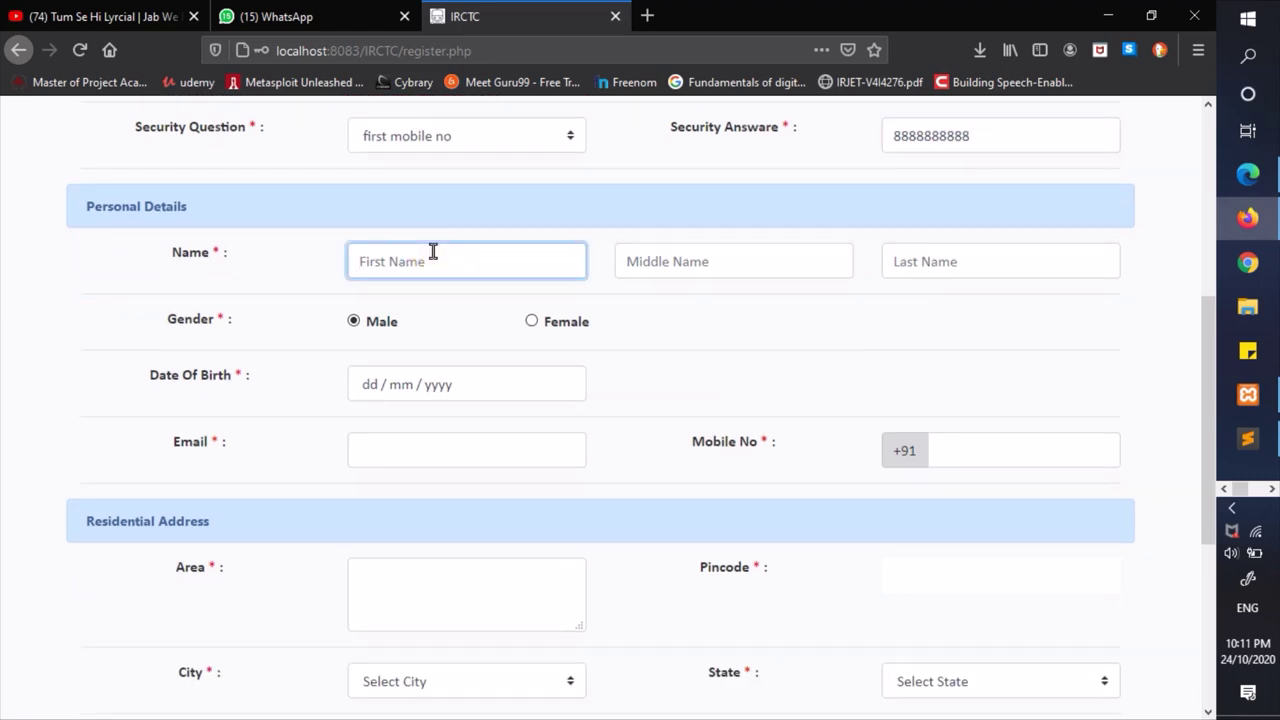
pyautogui.press('Tab')
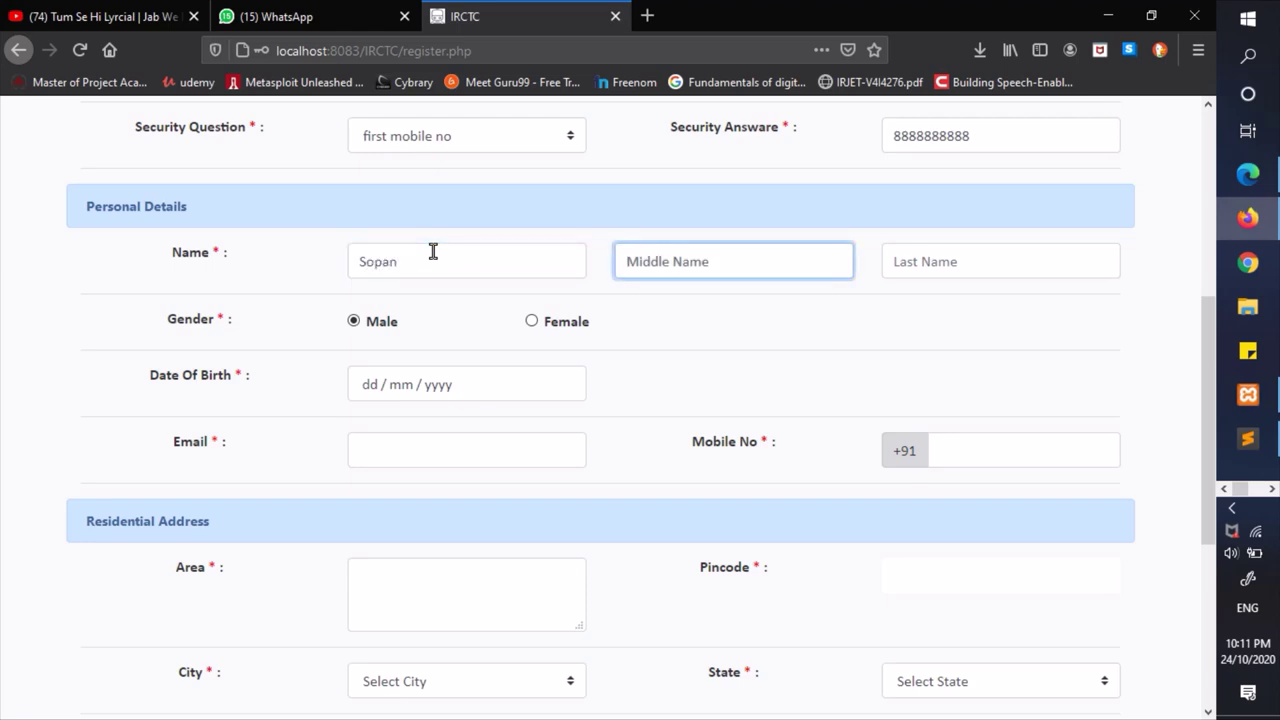
pyautogui.press('Tab')
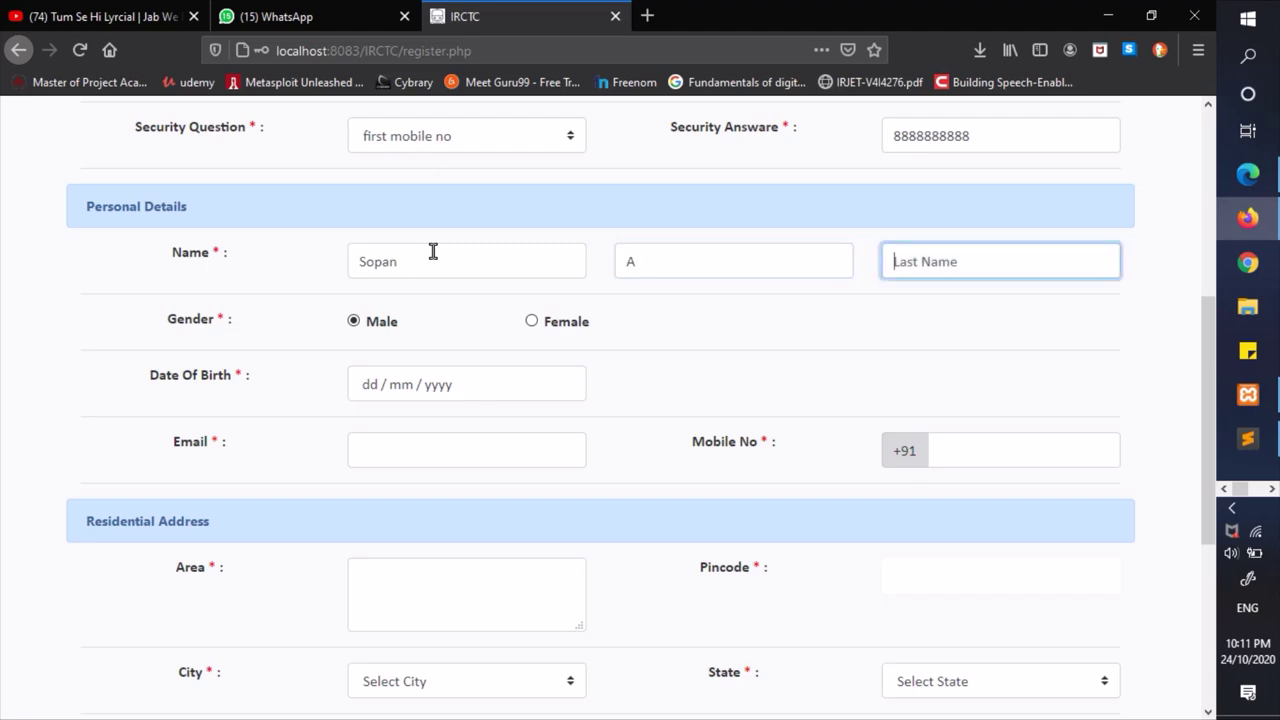
pyautogui.press('Tab')
pyautogui.click(457, 395)
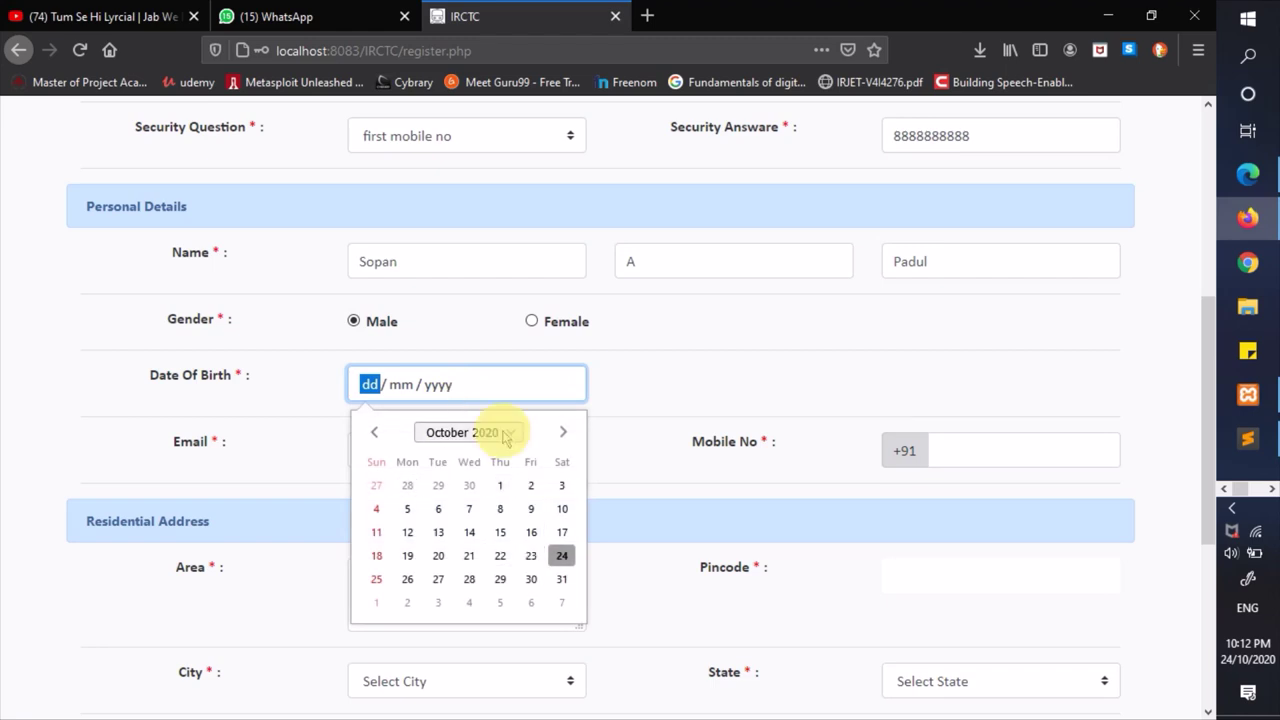
pyautogui.click(498, 432)
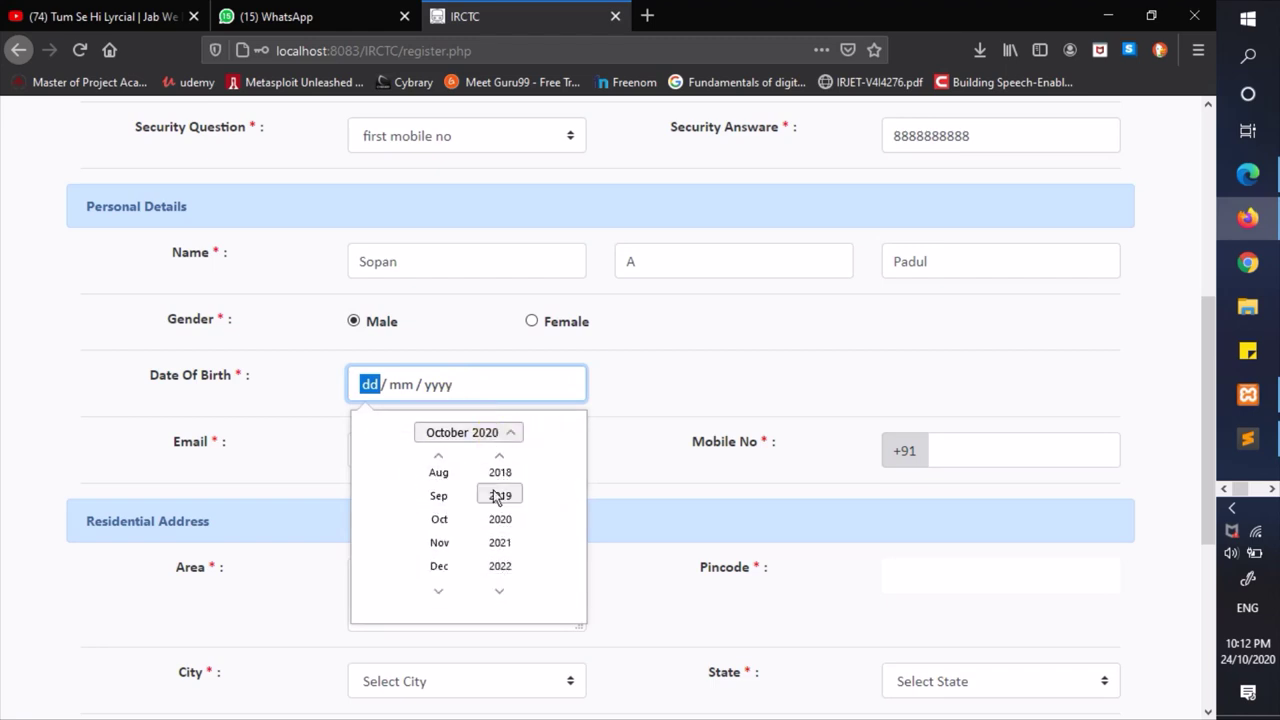
pyautogui.click(500, 456)
pyautogui.click(500, 456)
pyautogui.click(500, 456)
pyautogui.click(500, 456)
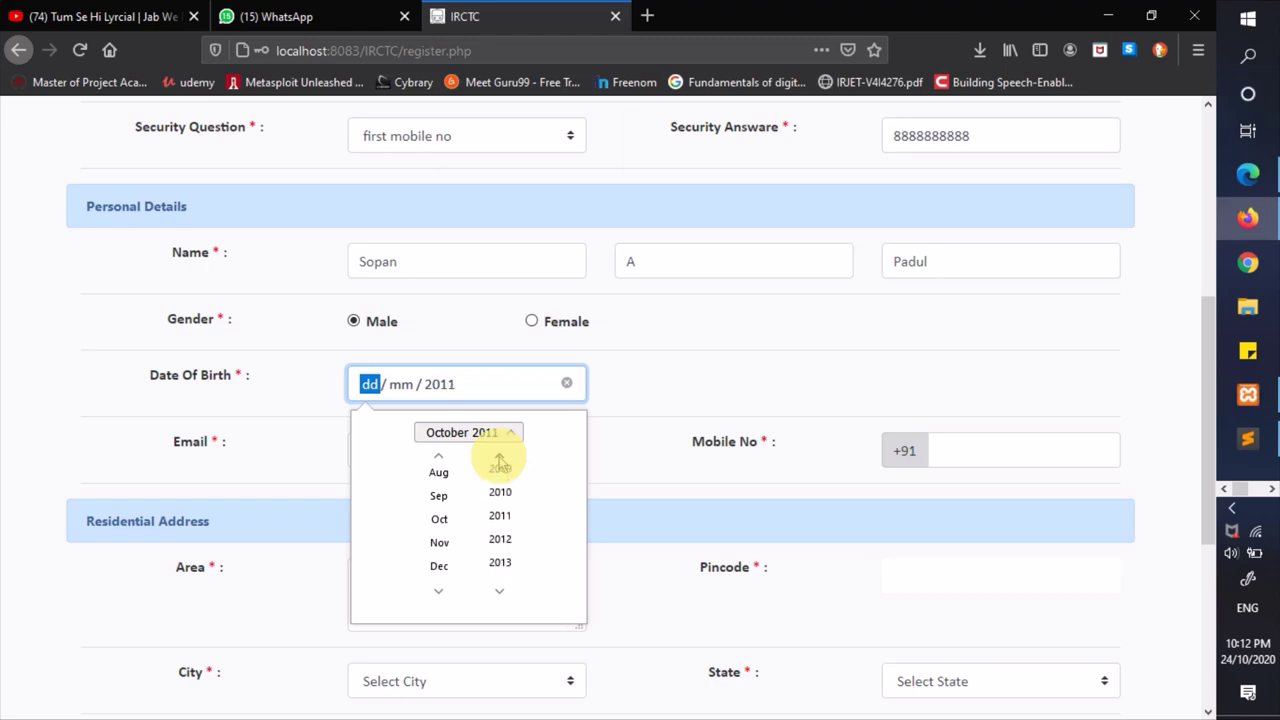
pyautogui.click(500, 456)
pyautogui.click(500, 456)
pyautogui.scroll(5, 505, 476)
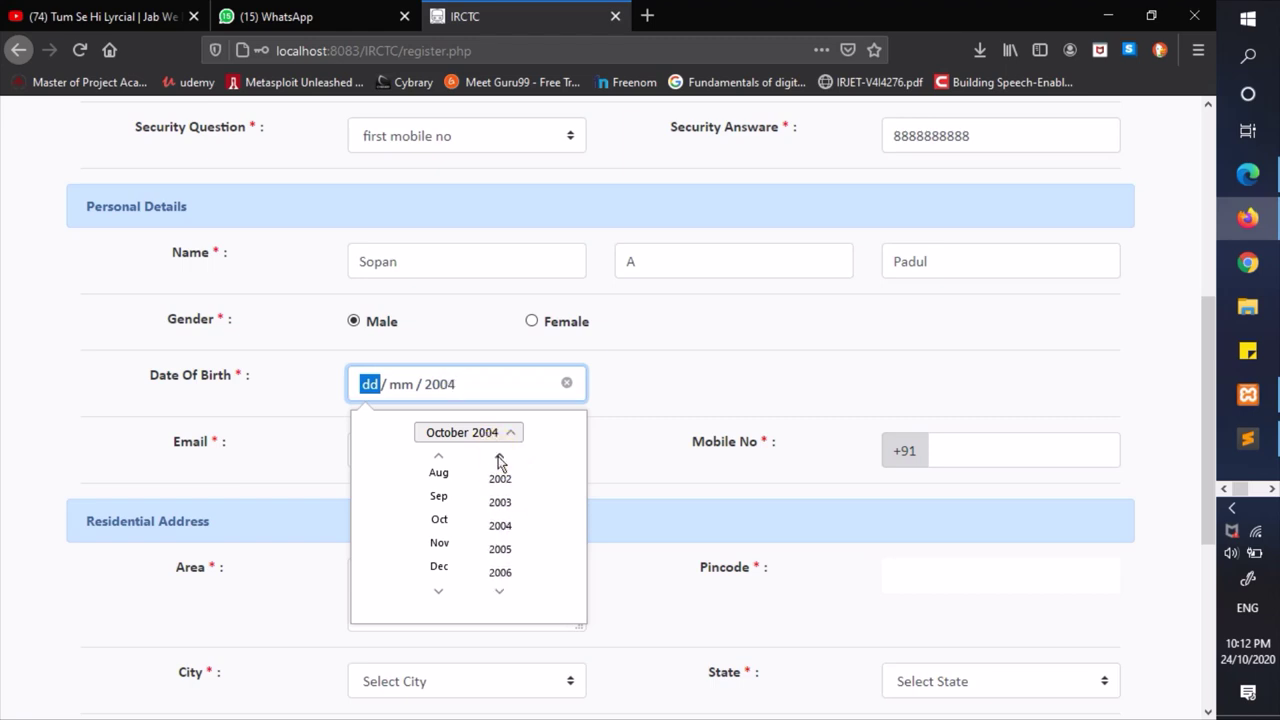
pyautogui.scroll(2, 503, 481)
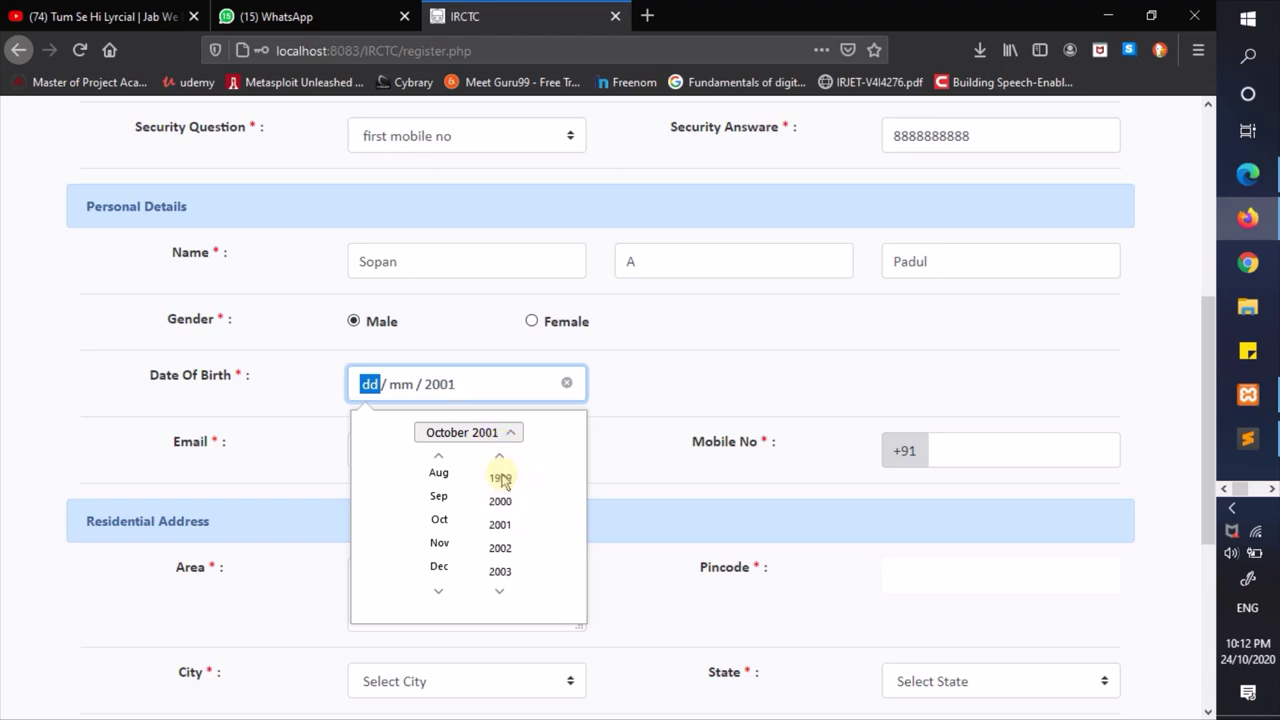
pyautogui.scroll(1, 438, 497)
pyautogui.click(438, 502)
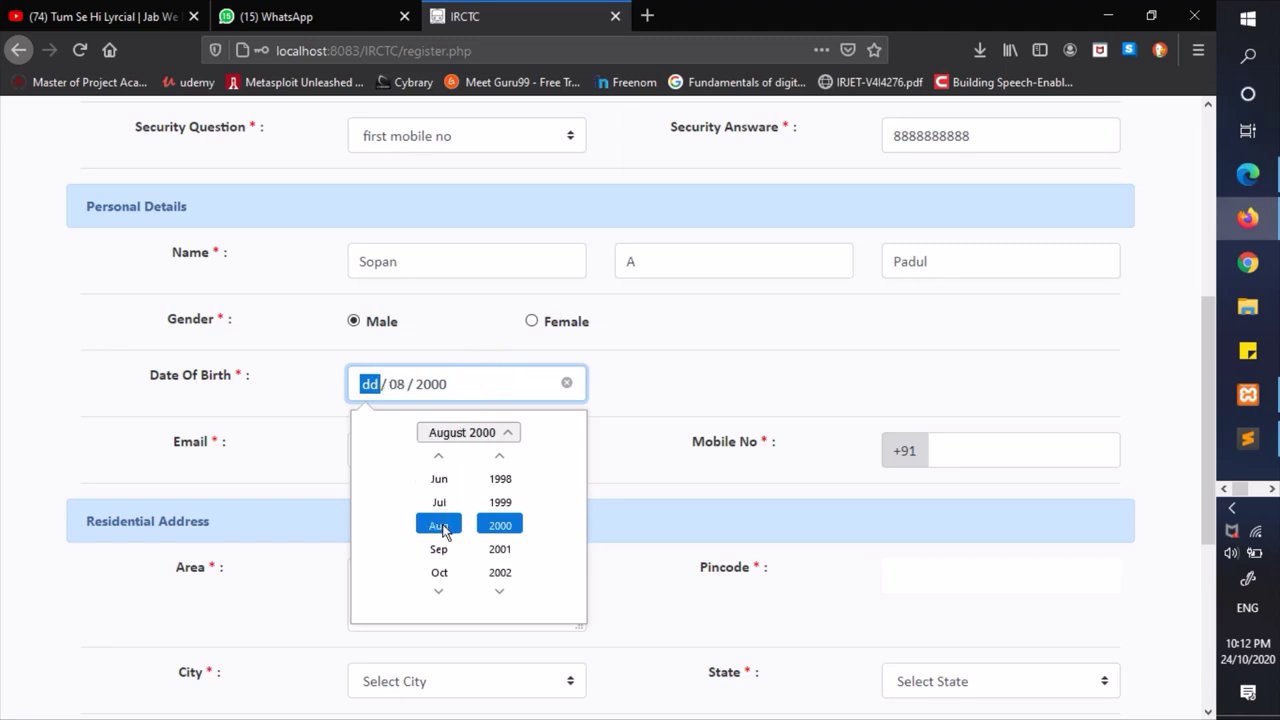
pyautogui.click(507, 432)
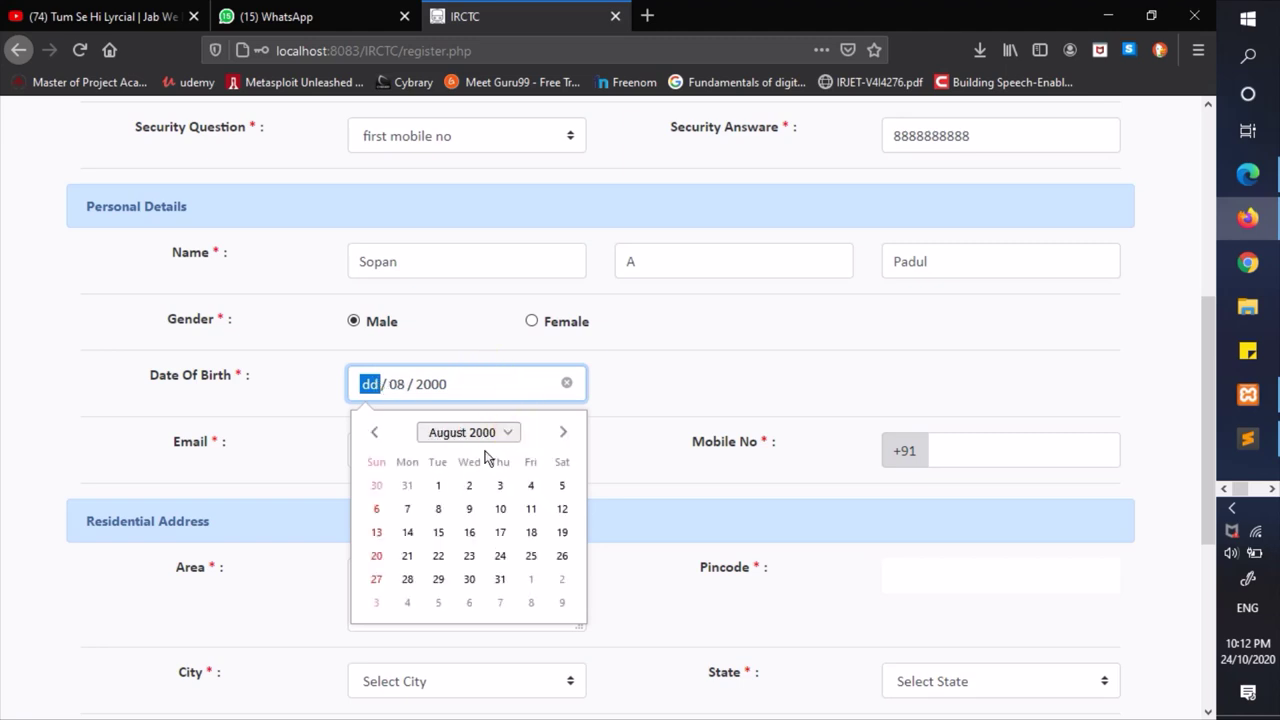
pyautogui.click(436, 530)
pyautogui.click(461, 443)
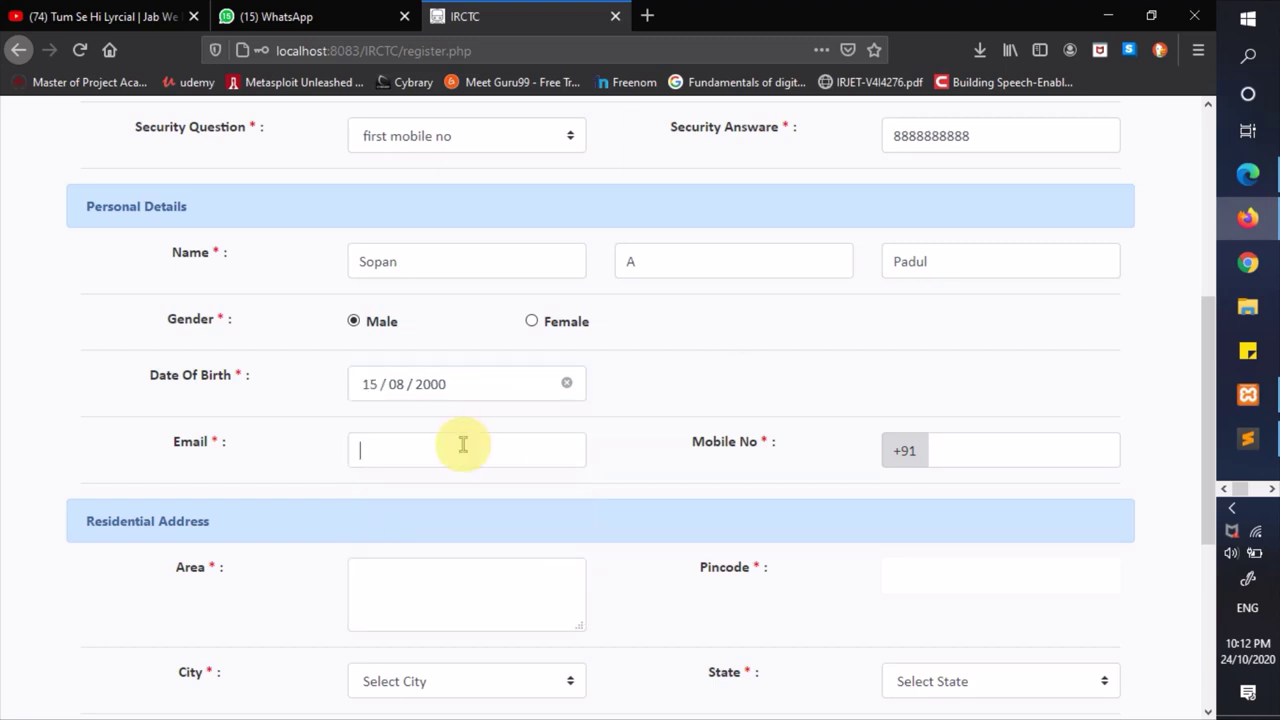
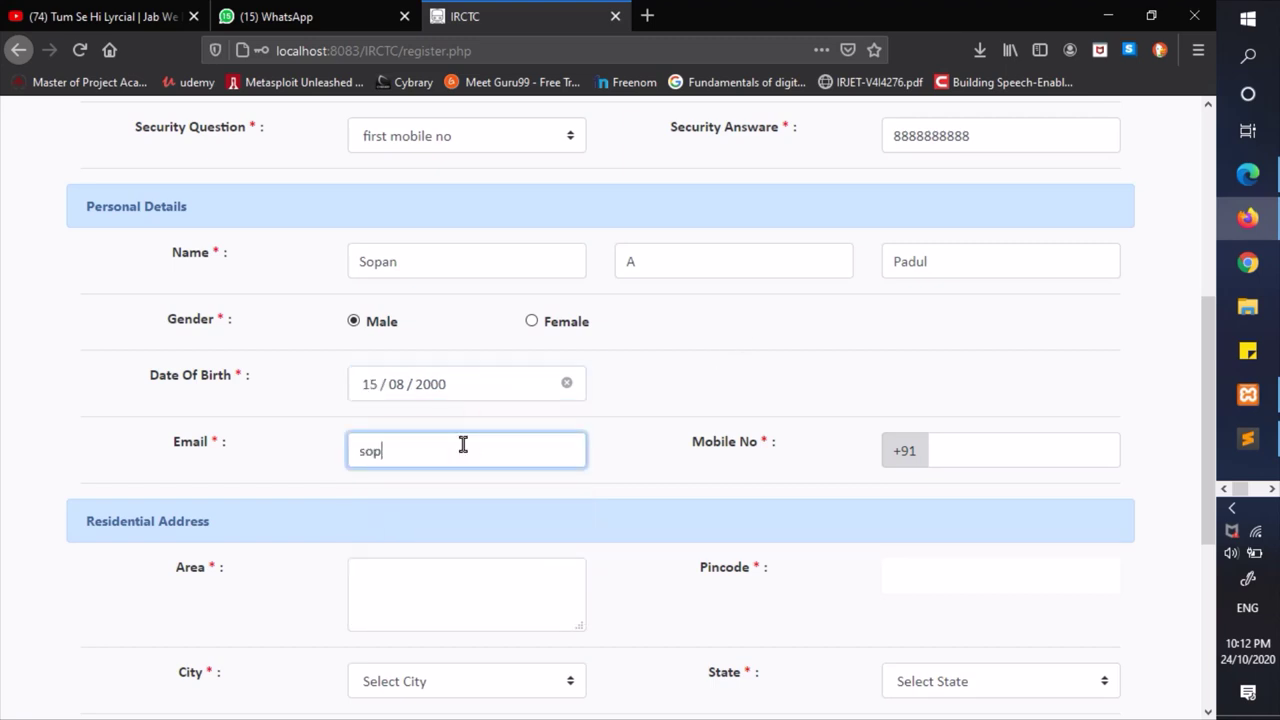
# - Finish the e-mail and enter the applicant's mobile number
pyautogui.press('Tab')
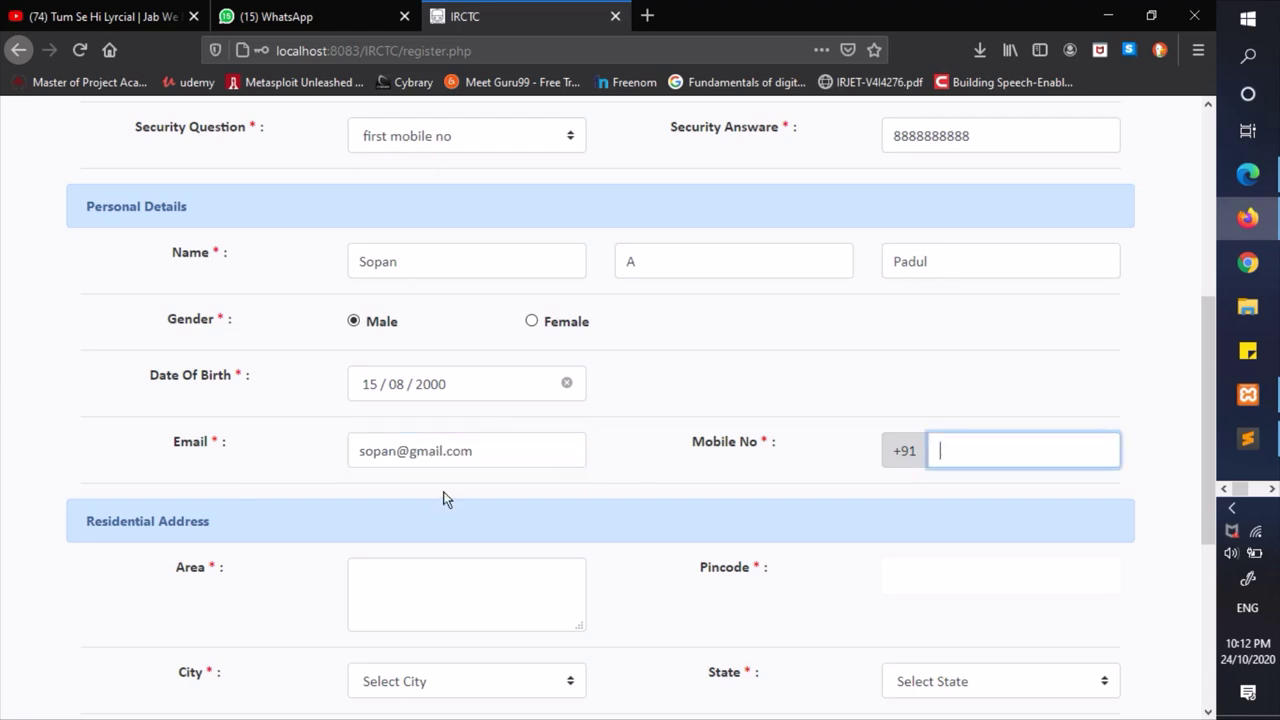
pyautogui.scroll(-2, 632, 479)
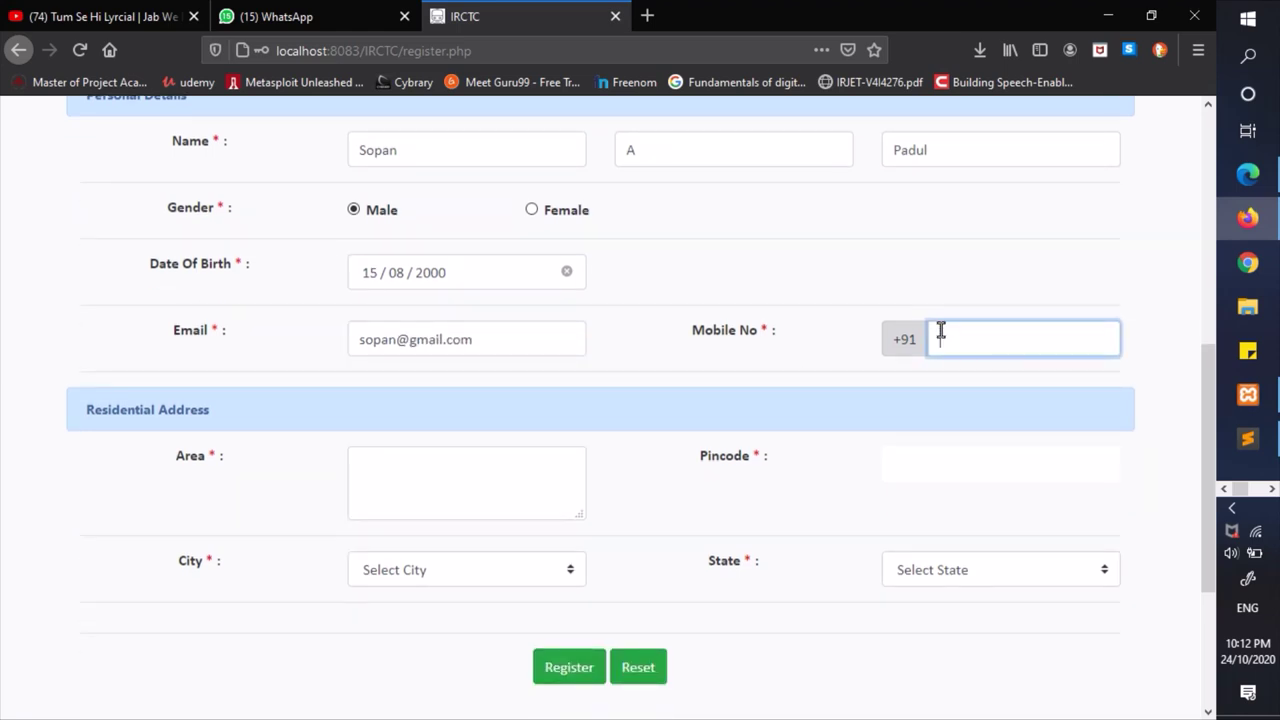
pyautogui.write('8888888888')
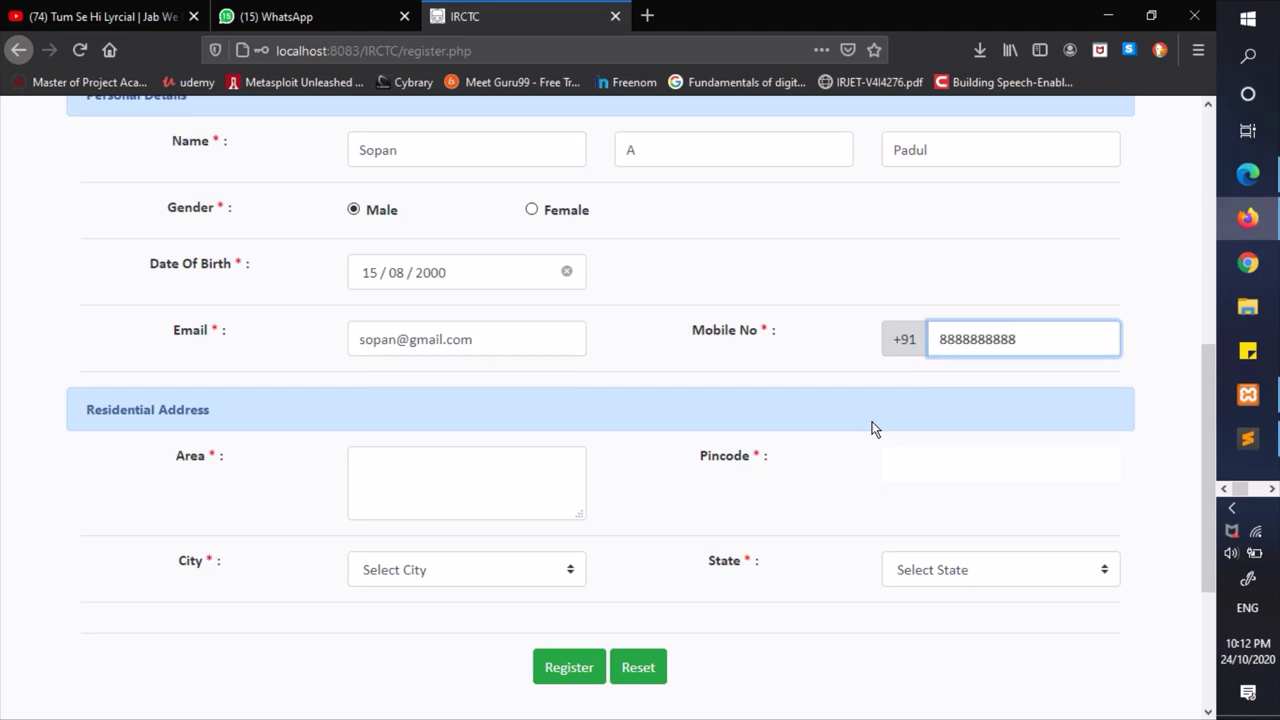
pyautogui.scroll(-1, 871, 428)
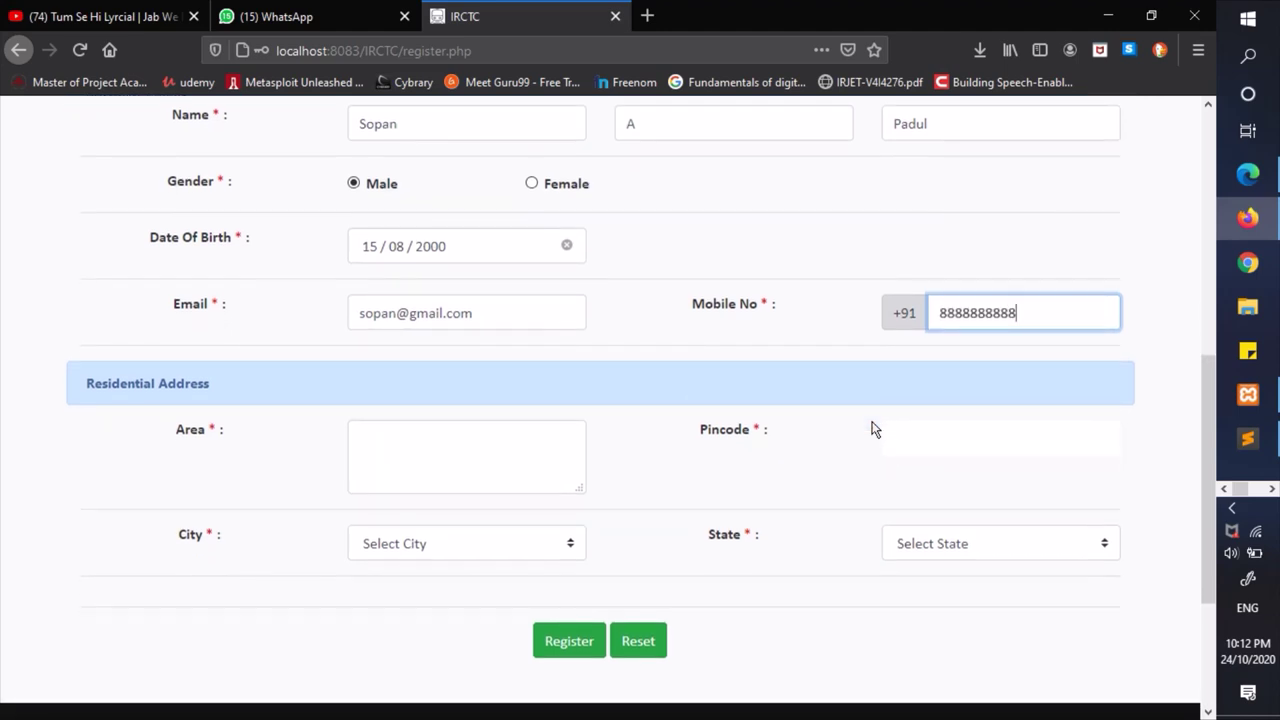
pyautogui.scroll(-1, 846, 389)
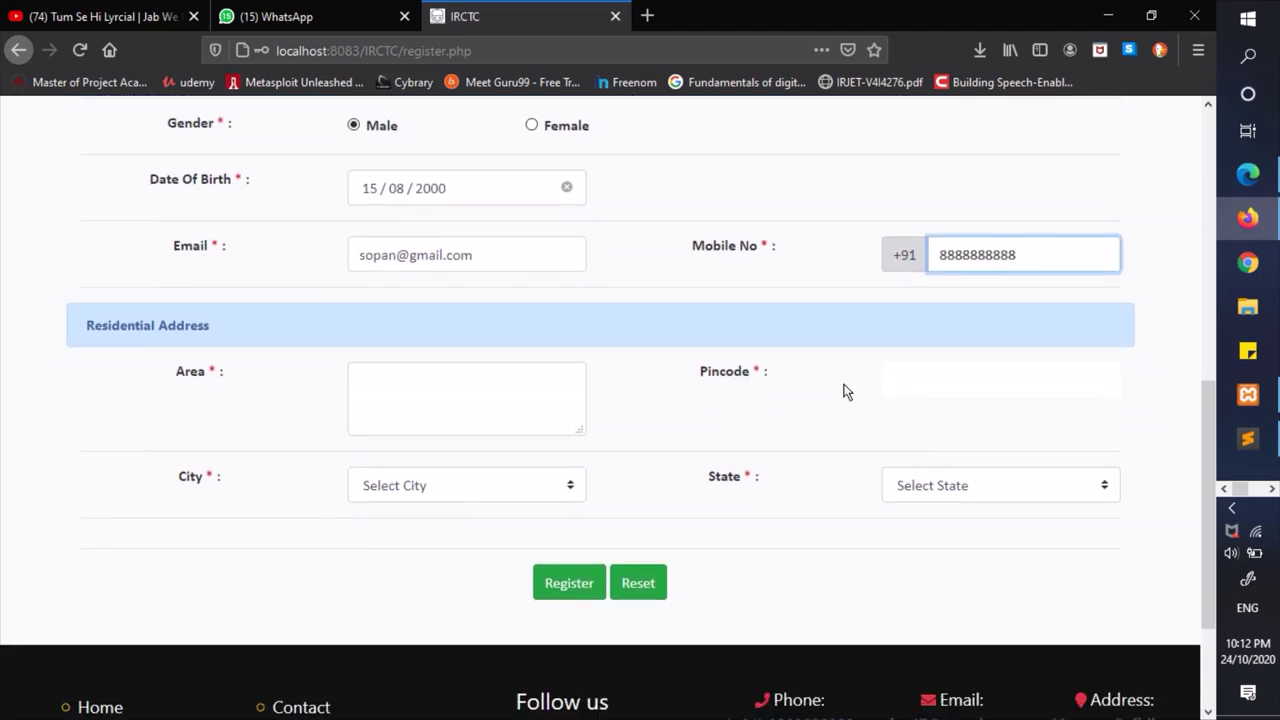
# - Fill area Aurangabad, a 431 pincode, the first city and a state, then submit
pyautogui.click(458, 384)
pyautogui.write('Au')
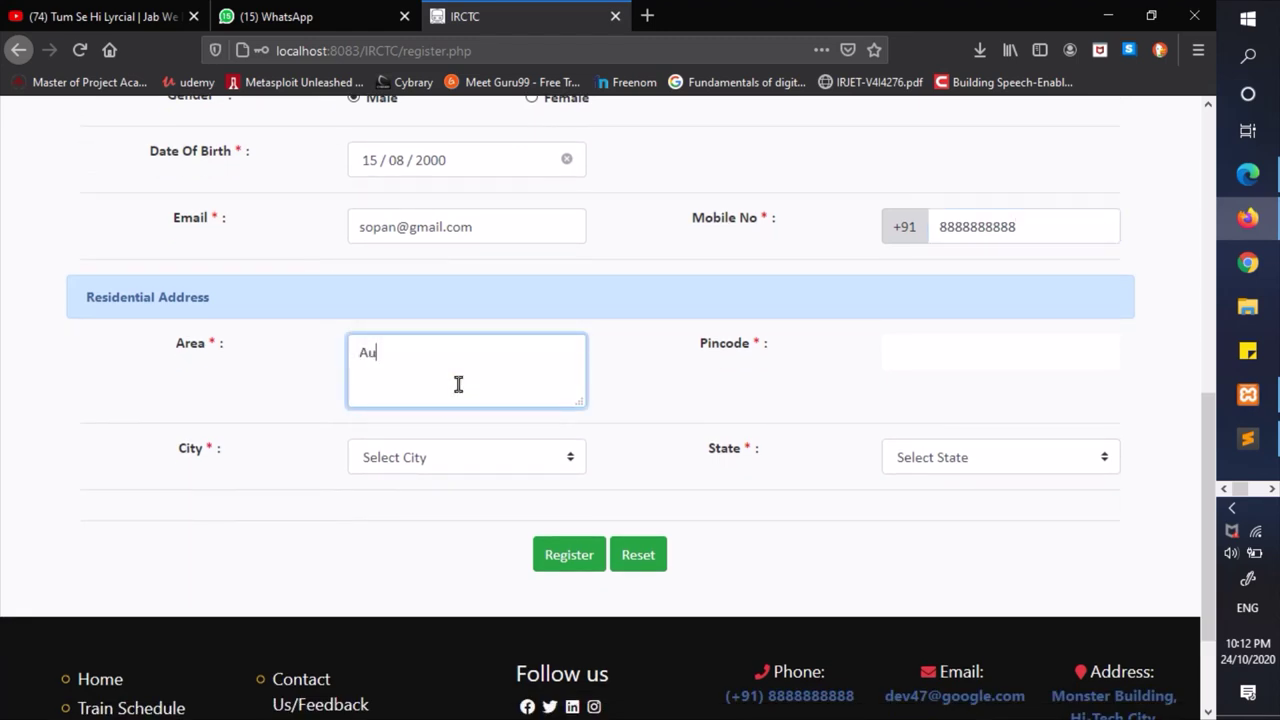
pyautogui.write('rangabad')
pyautogui.press('Tab')
pyautogui.write('431')
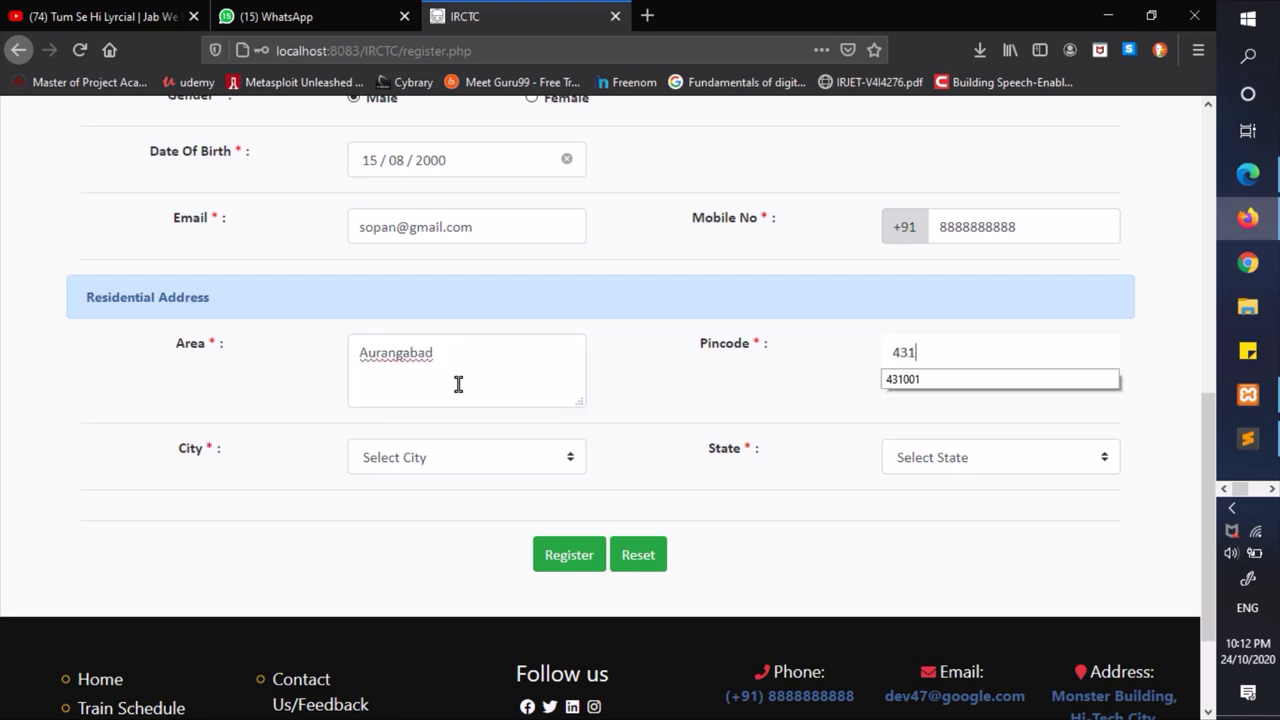
pyautogui.press('Down')
pyautogui.press('Tab')
pyautogui.press('Down')
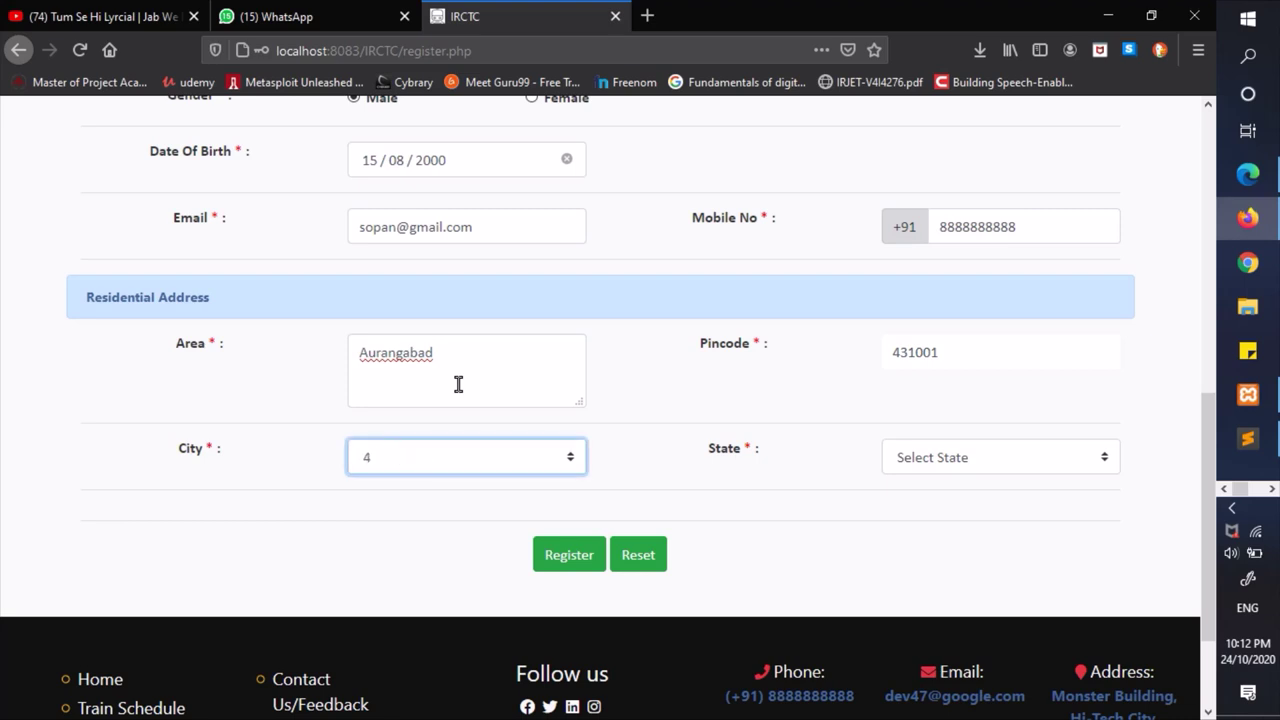
pyautogui.press('Tab')
pyautogui.press('1')
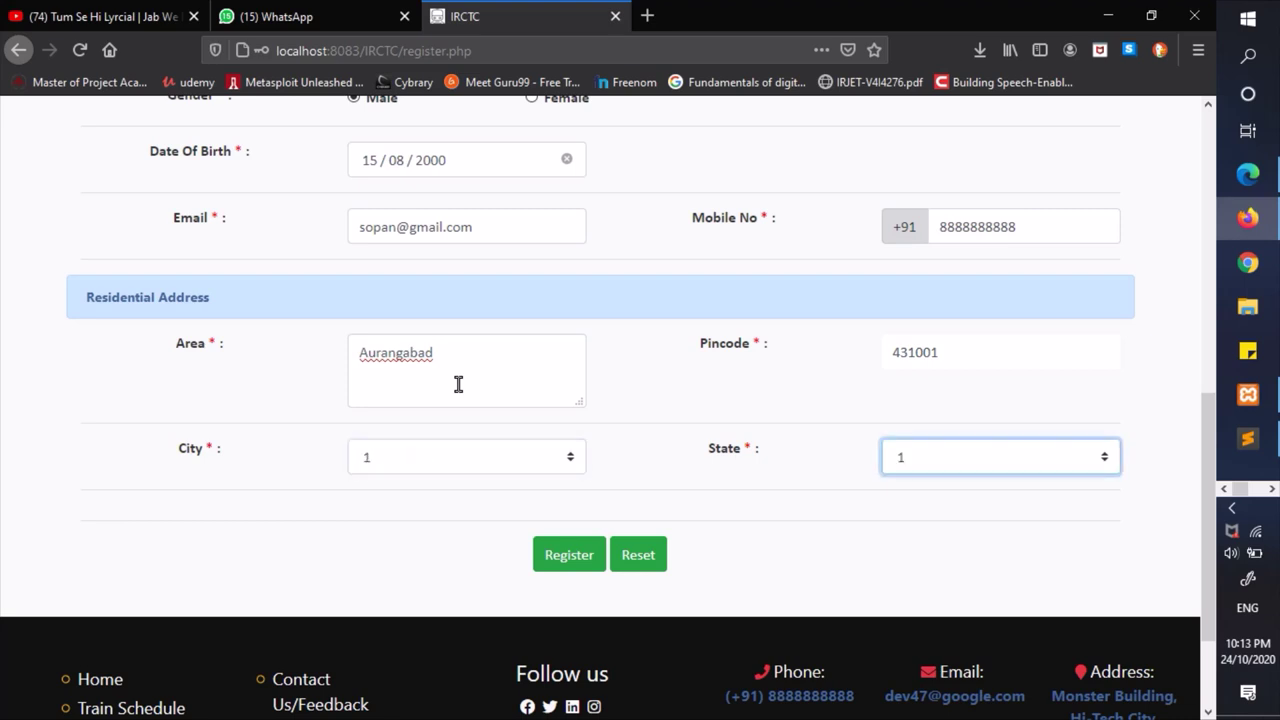
pyautogui.click(569, 558)
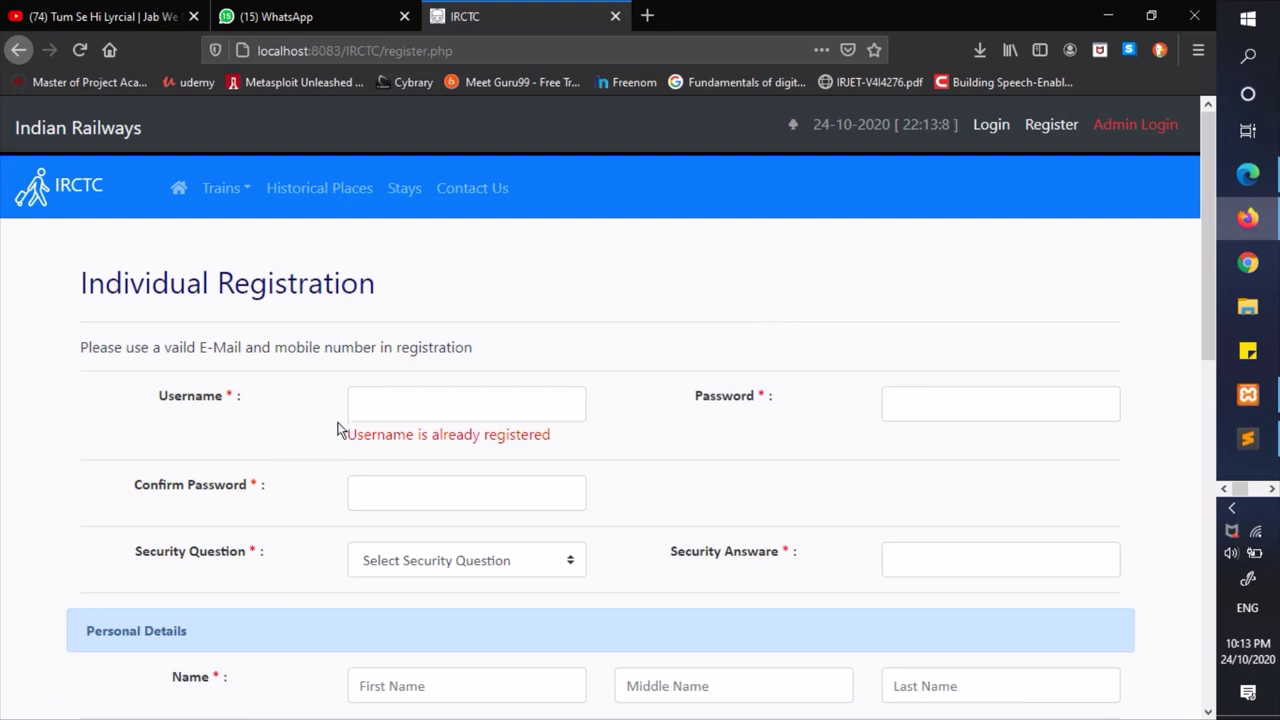
# - Acknowledge the username-already-registered warning and re-enter the password and confirmation
pyautogui.moveTo(322, 425); pyautogui.dragTo(571, 443)
pyautogui.click(572, 441)
pyautogui.click(434, 405)
pyautogui.click(434, 405)
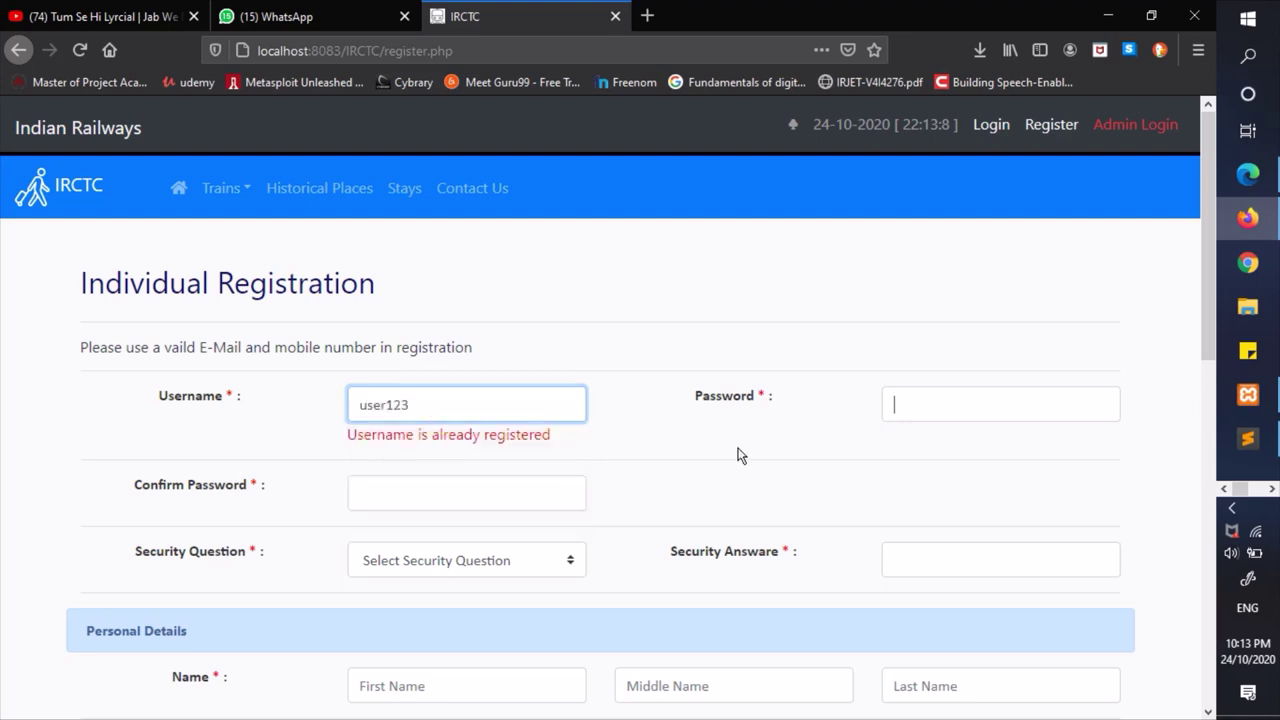
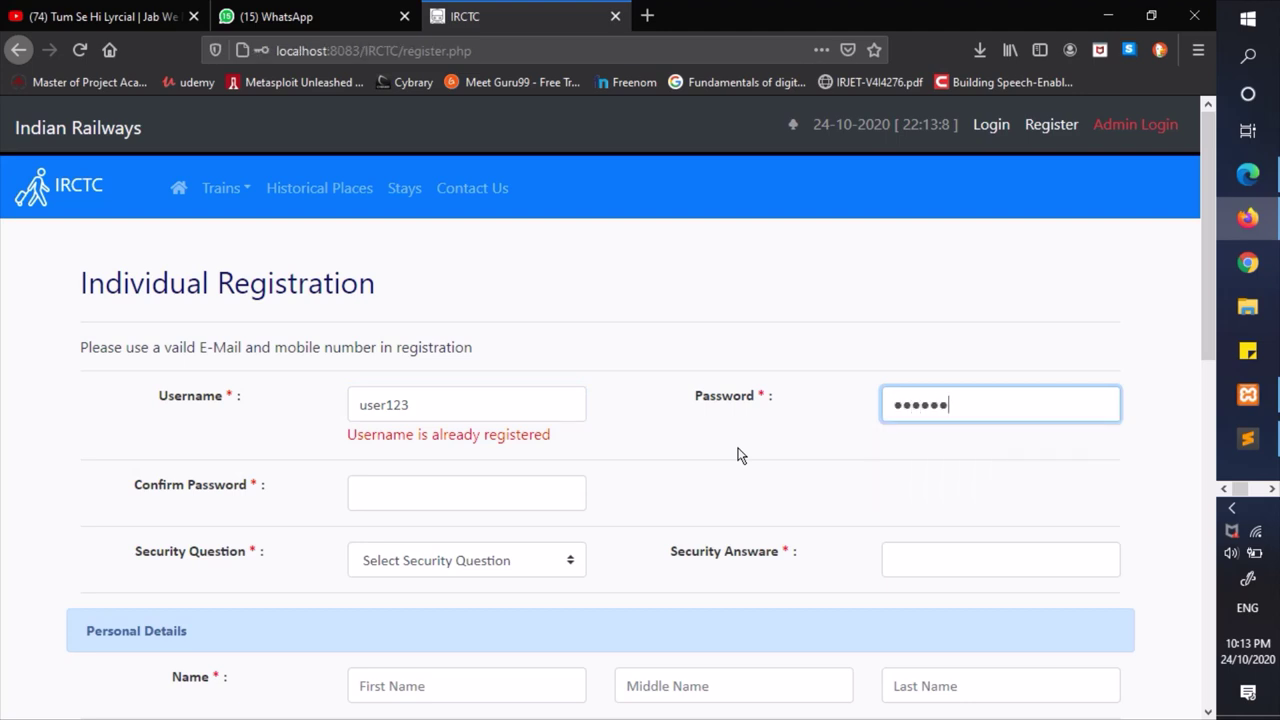
pyautogui.press('Tab')
pyautogui.write('12')
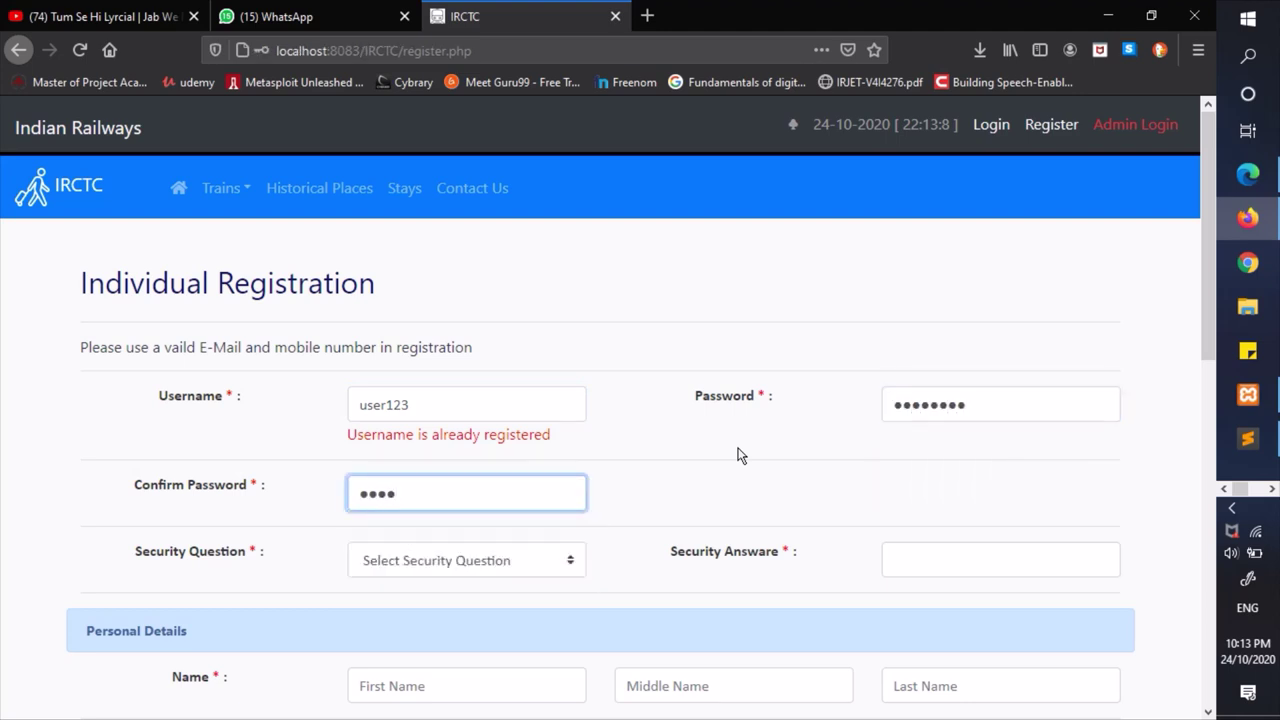
# - Select 'first mobile no' as security question and accept the saved security answer
pyautogui.press('Tab')
pyautogui.press('Down')
pyautogui.press('Tab')
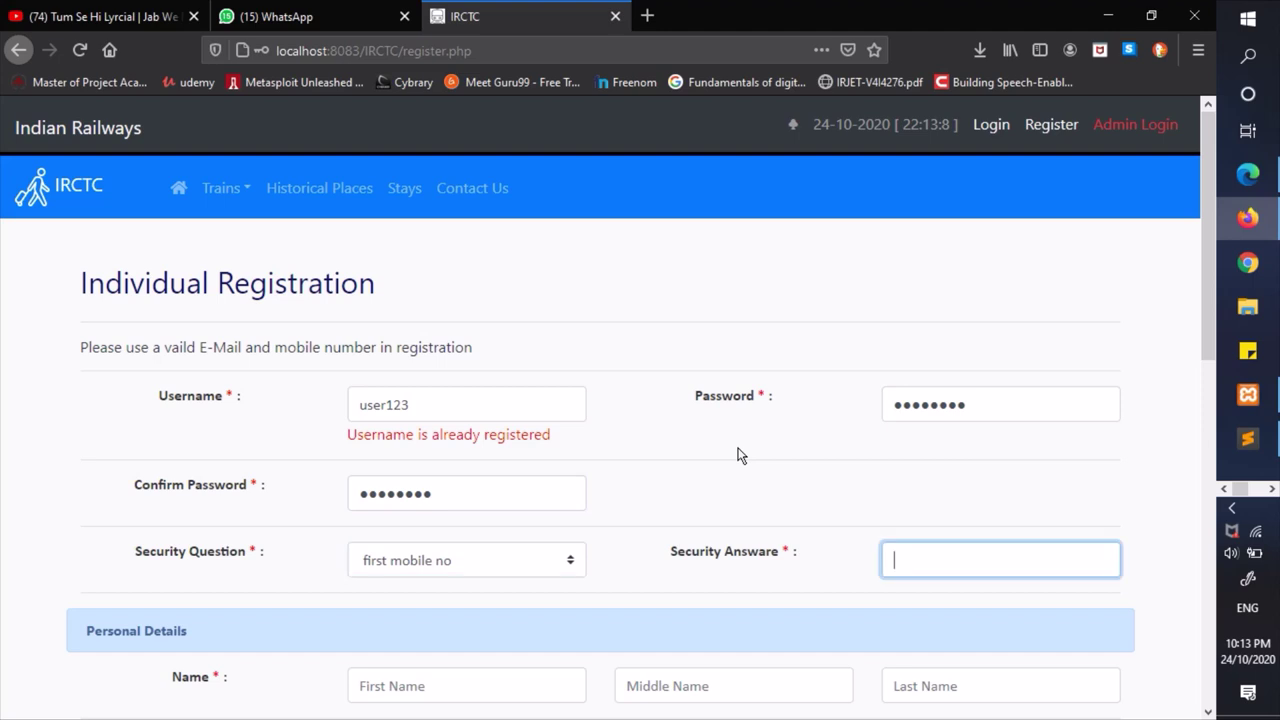
pyautogui.press('Down')
pyautogui.press('Down')
pyautogui.press('Down')
pyautogui.press('Return')
pyautogui.press('Tab')
# - Fill the first name from saved suggestions and set the middle initial to D
pyautogui.press('Down')
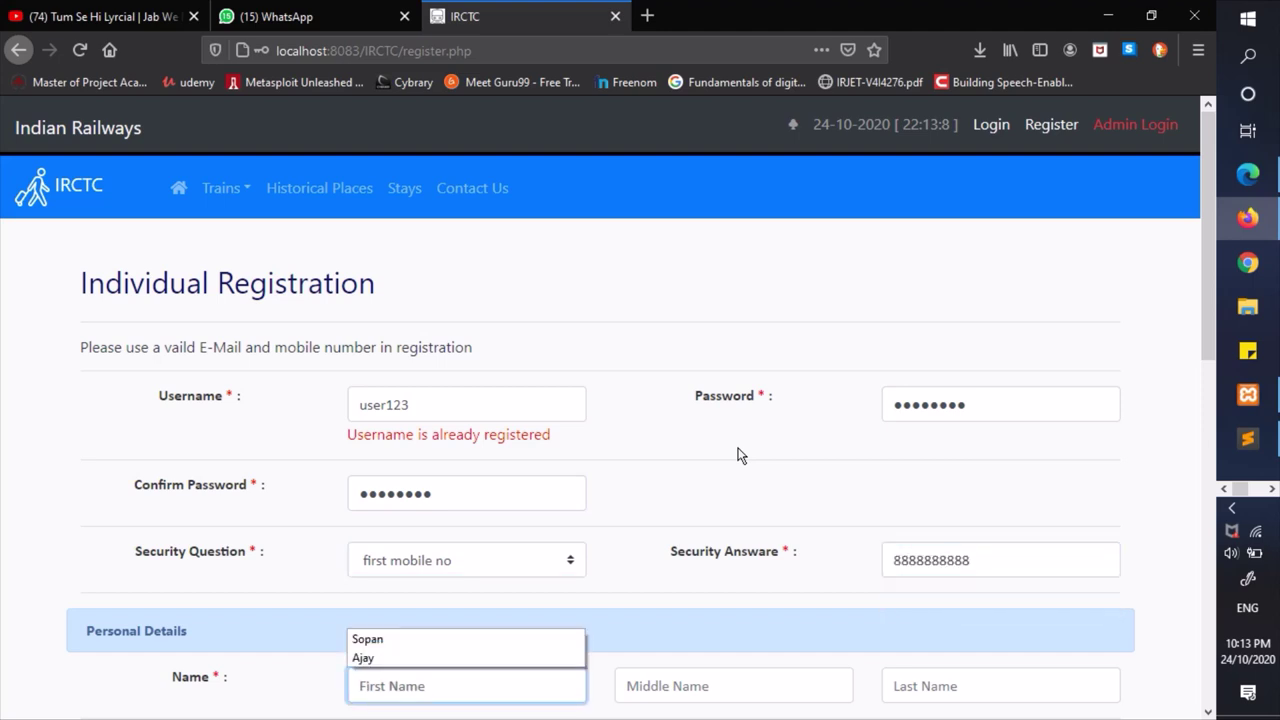
pyautogui.press('Down')
pyautogui.press('Return')
pyautogui.press('Tab')
pyautogui.press('Down')
pyautogui.press('Down')
pyautogui.press('Return')
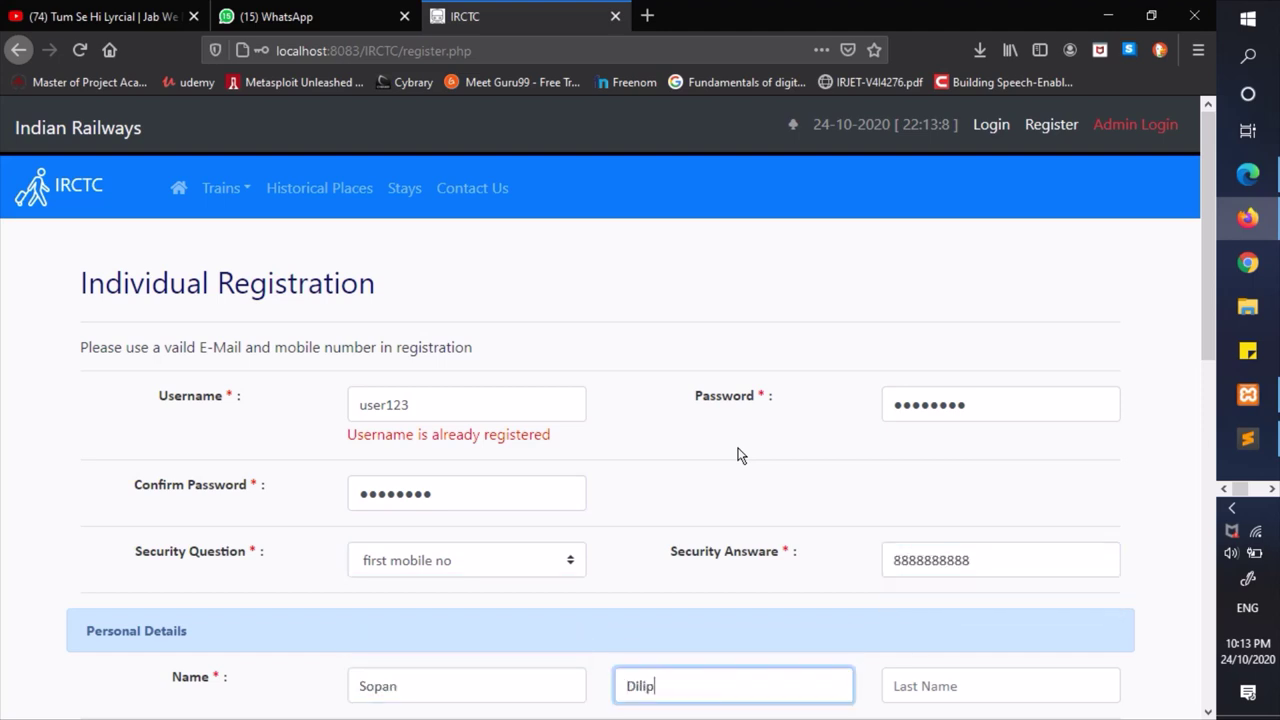
pyautogui.press('BackSpace')
pyautogui.press('BackSpace')
pyautogui.write('=')
pyautogui.press('BackSpace')
pyautogui.write('D')
# - Enter the applicant's last name and set the gender to Male
pyautogui.press('Tab')
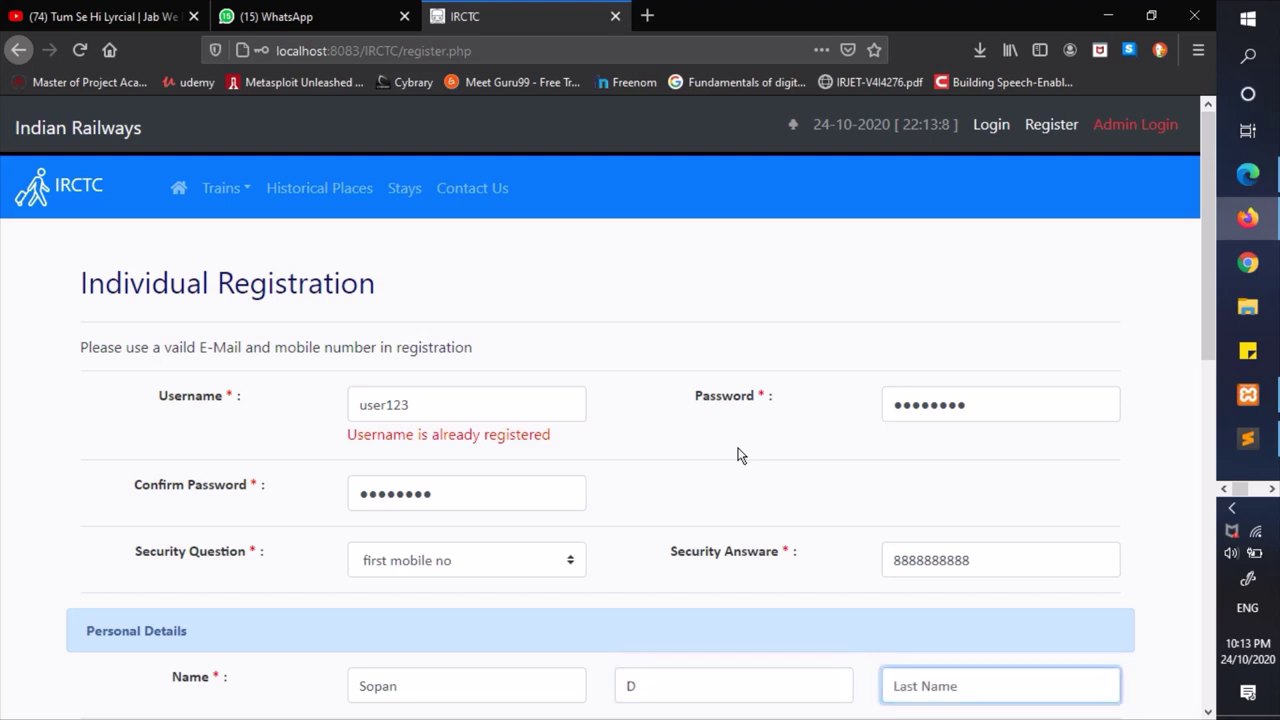
pyautogui.write('Padul')
pyautogui.press('Tab')
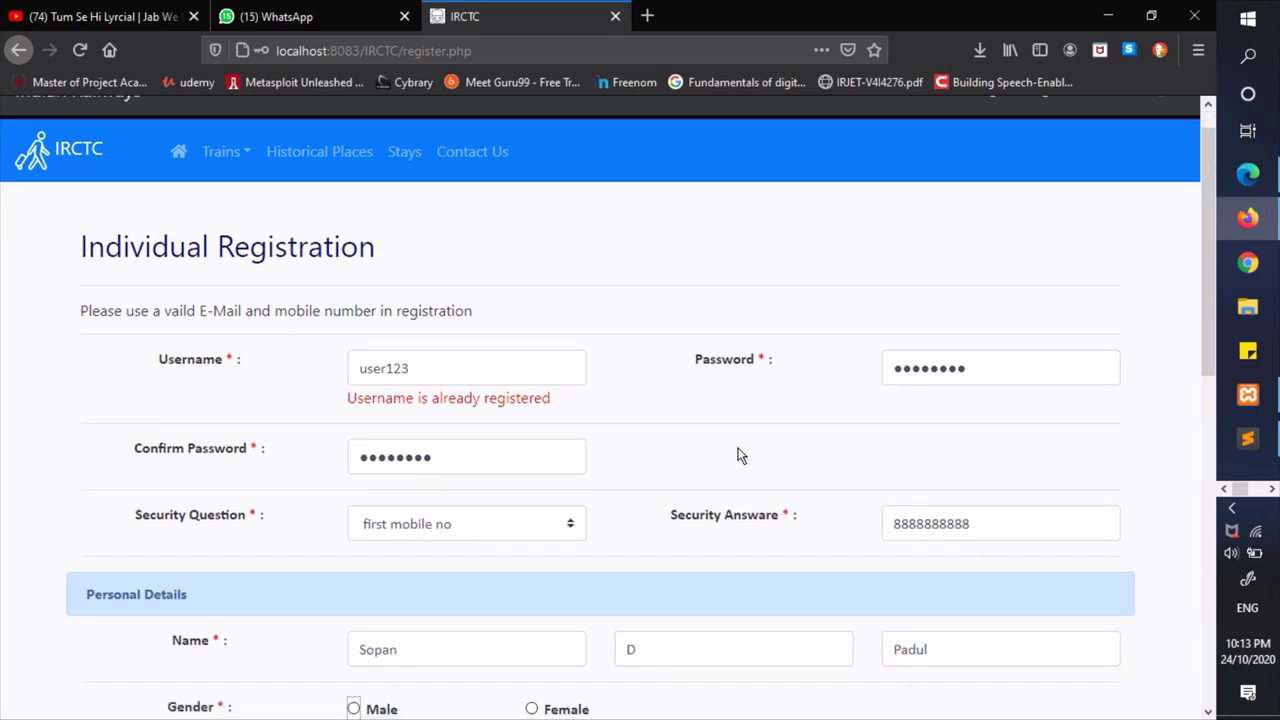
pyautogui.press('Right')
pyautogui.press('Left')
pyautogui.scroll(-3, 737, 455)
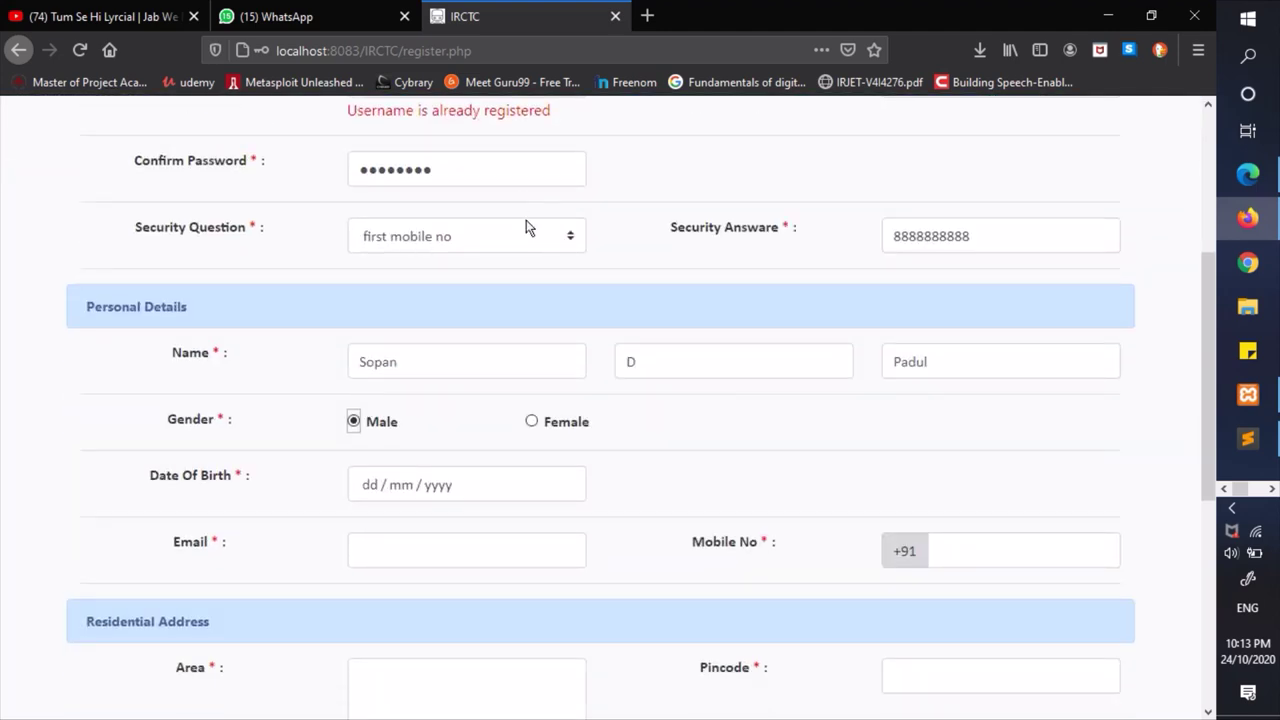
pyautogui.click(500, 240)
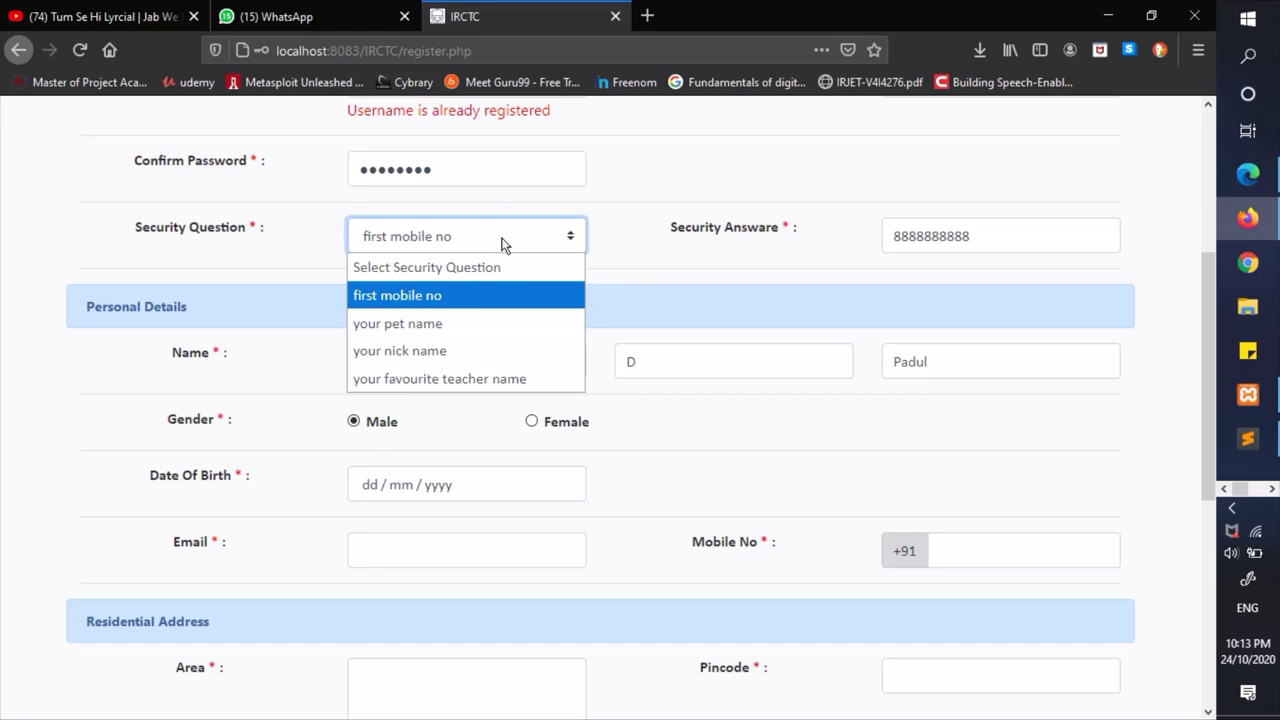
pyautogui.click(506, 240)
pyautogui.click(442, 484)
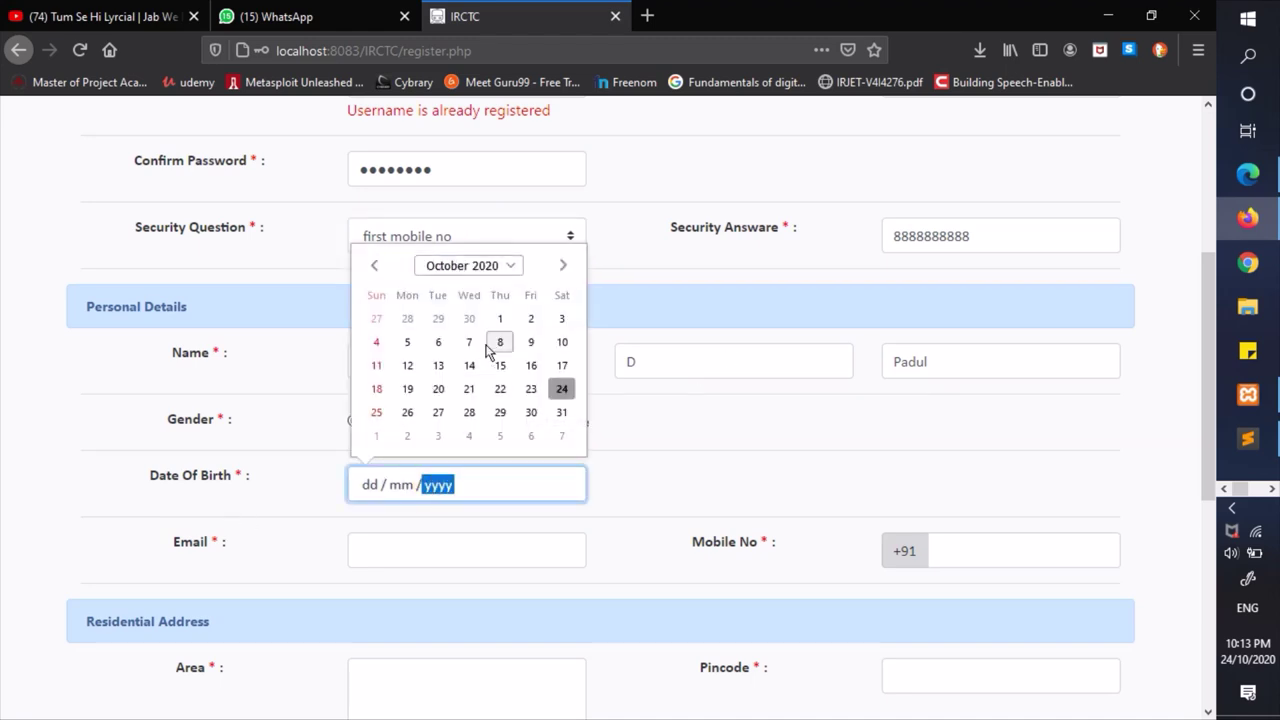
pyautogui.click(508, 265)
pyautogui.moveTo(499, 290); pyautogui.dragTo(500, 312)
pyautogui.click(439, 352)
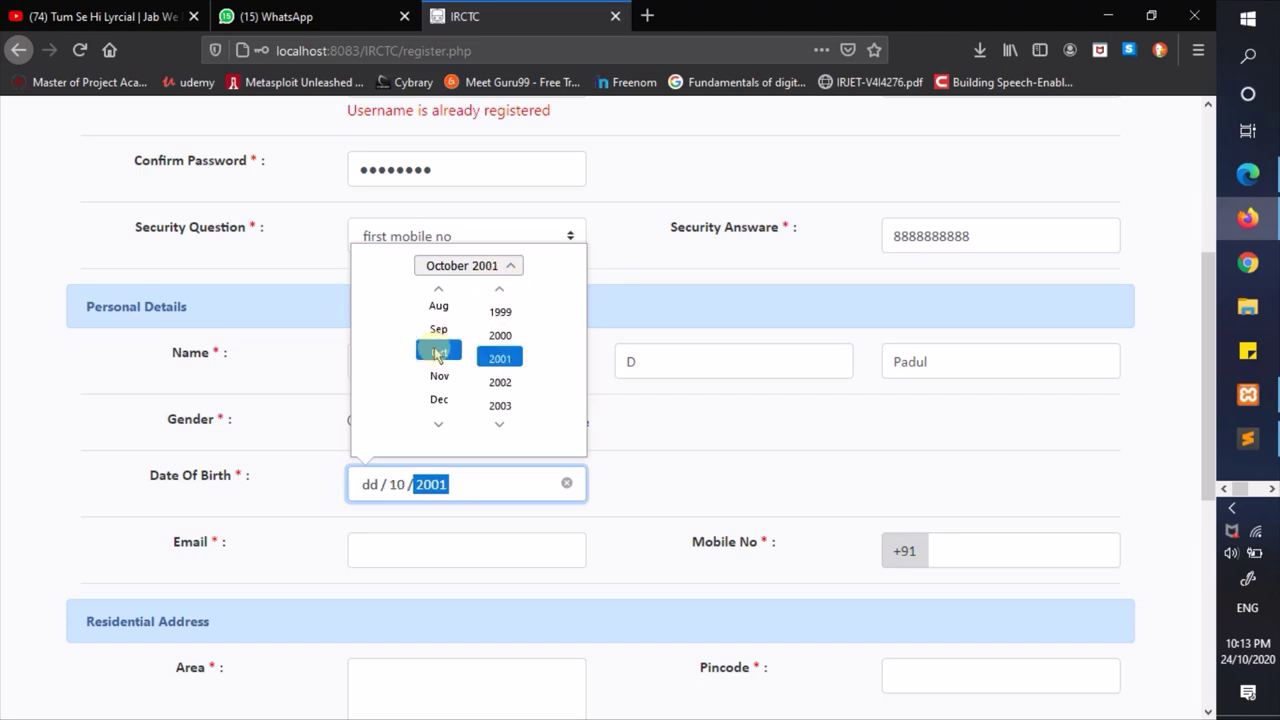
pyautogui.click(512, 282)
pyautogui.click(437, 344)
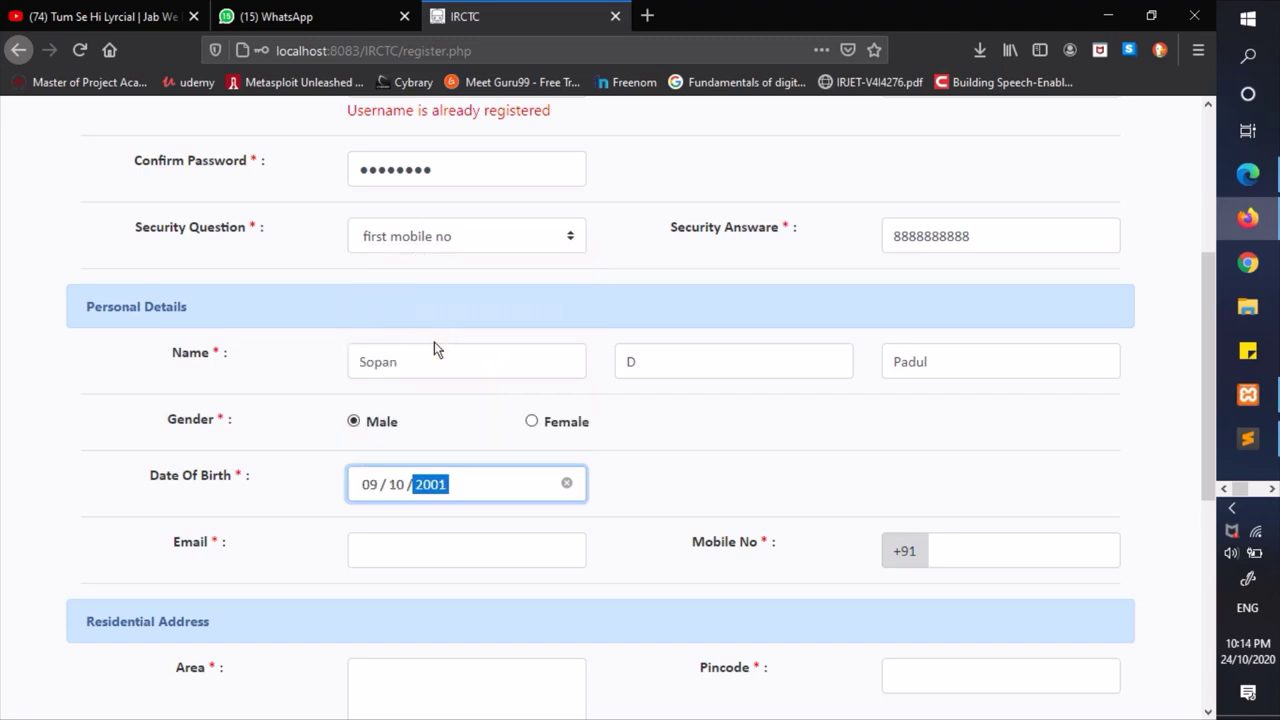
# - Fill the e-mail and mobile number from their saved suggestions
pyautogui.click(418, 540)
pyautogui.write('so')
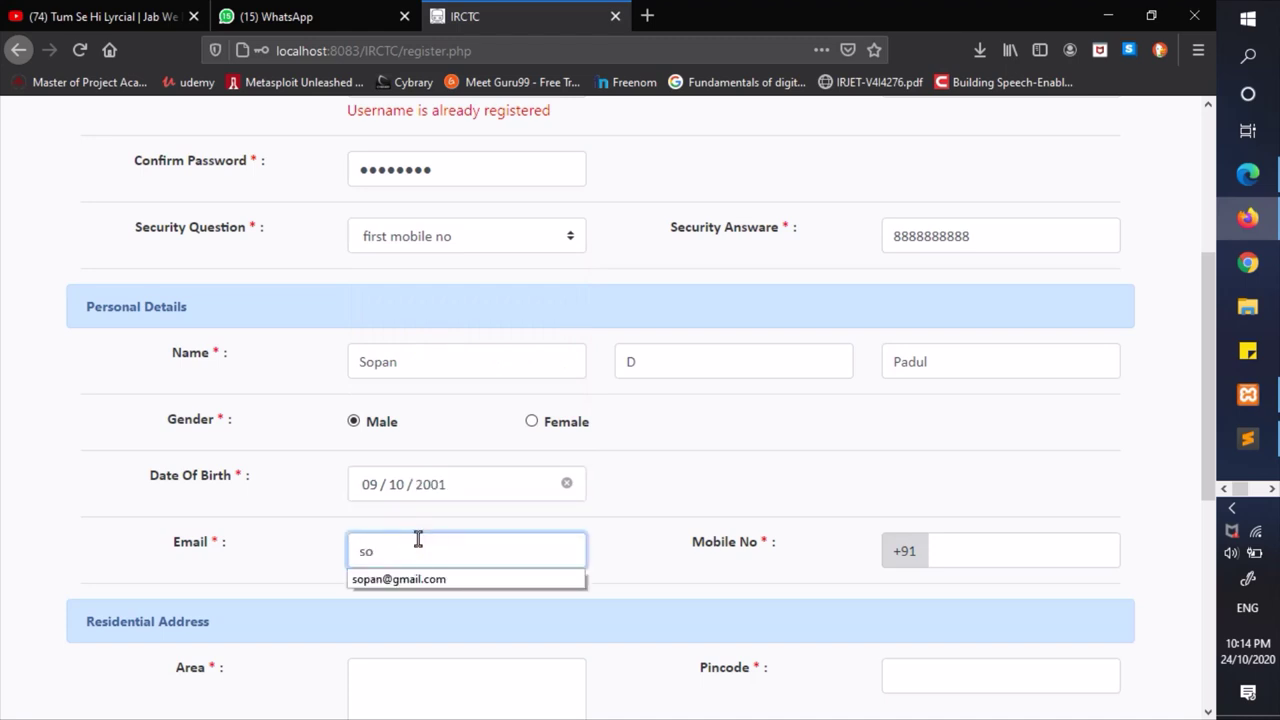
pyautogui.press('Down')
pyautogui.press('Return')
pyautogui.press('Tab')
pyautogui.press('Down')
pyautogui.press('Down')
pyautogui.press('Return')
pyautogui.press('Tab')
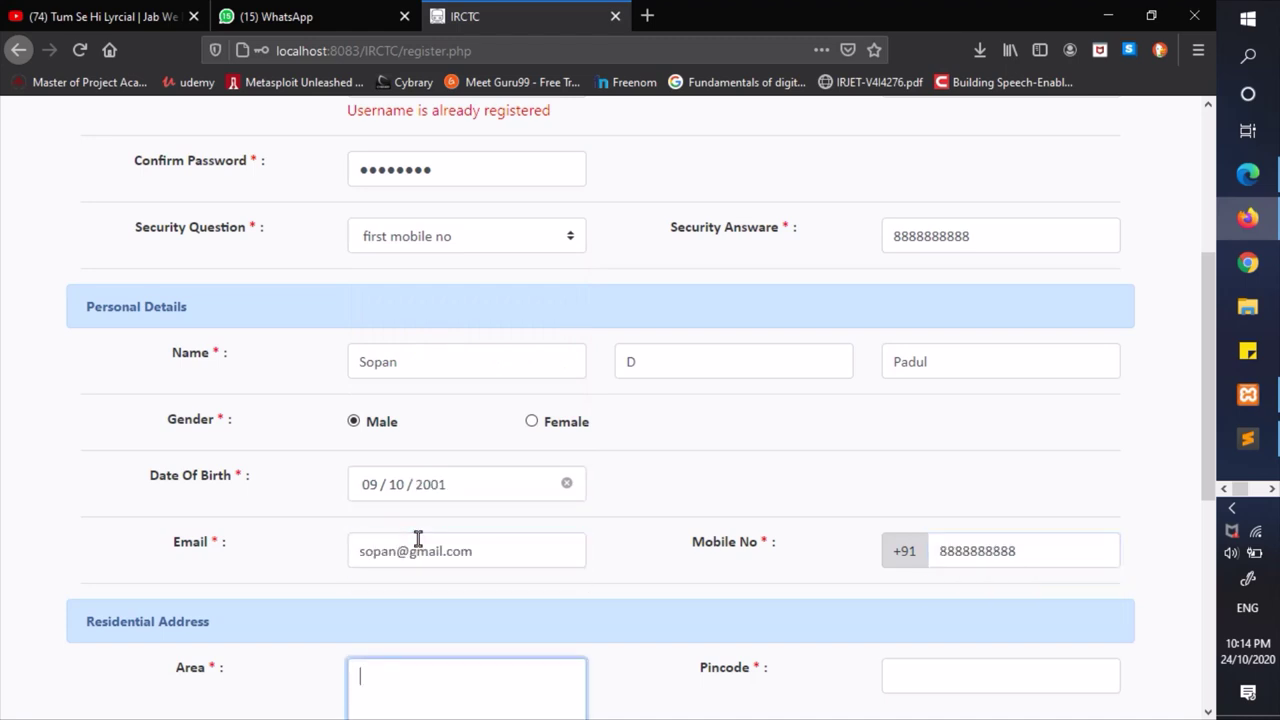
# - Complete the address with pincode 431001 and the first city and state options
pyautogui.scroll(-3, 418, 540)
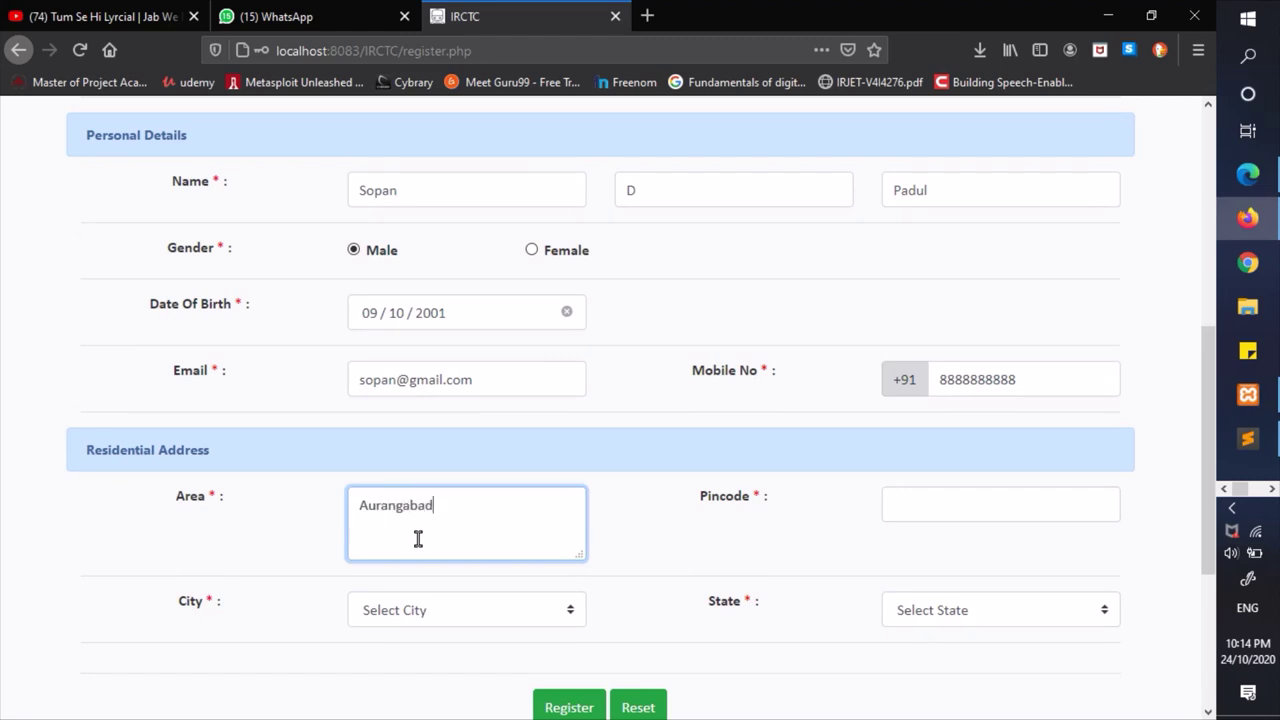
pyautogui.press('Tab')
pyautogui.write('4')
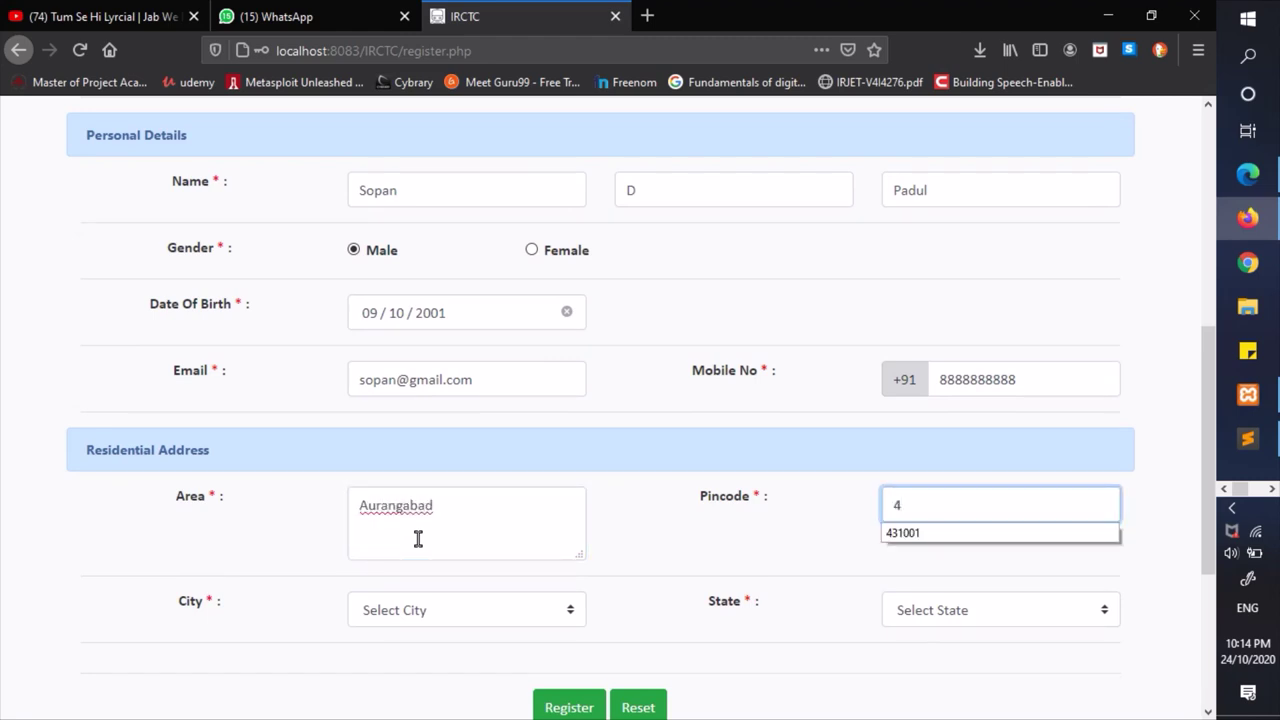
pyautogui.press('Down')
pyautogui.press('Return')
pyautogui.press('Tab')
pyautogui.press('1')
pyautogui.press('Tab')
pyautogui.press('1')
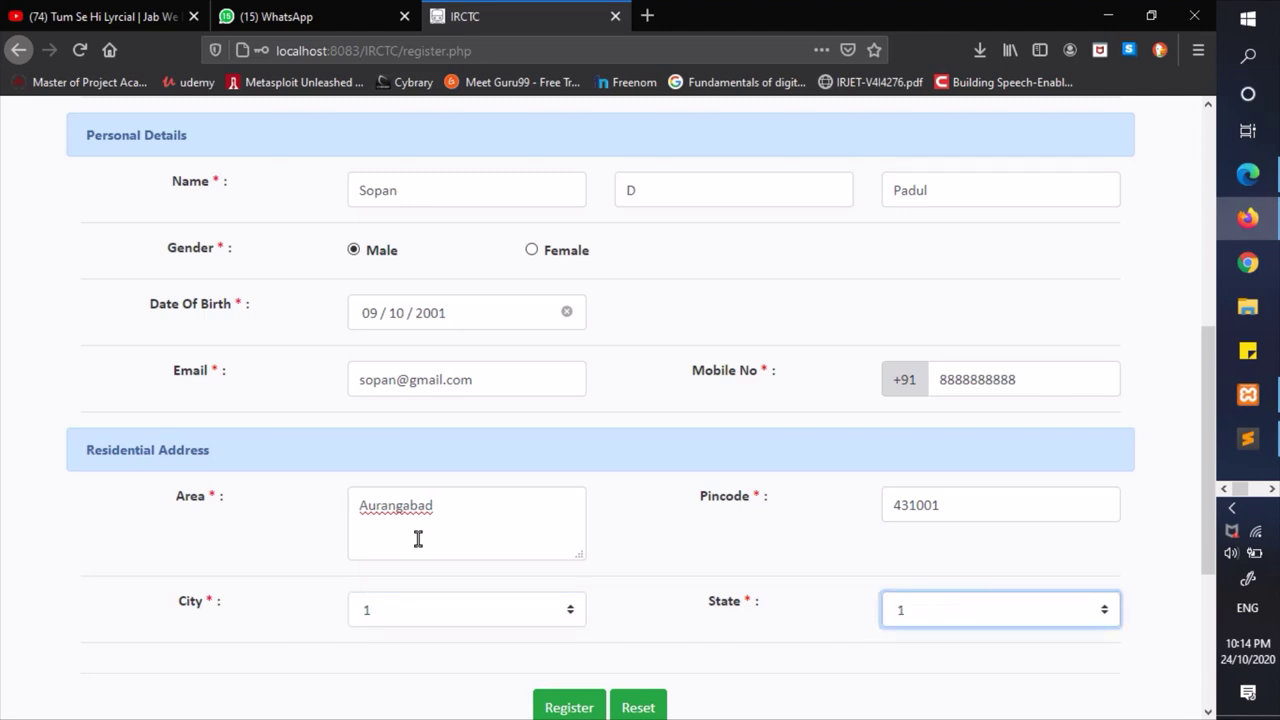
pyautogui.scroll(-2, 418, 538)
# - Submit the registration, decline saving the login, dismiss the success message and return home
pyautogui.click(555, 622)
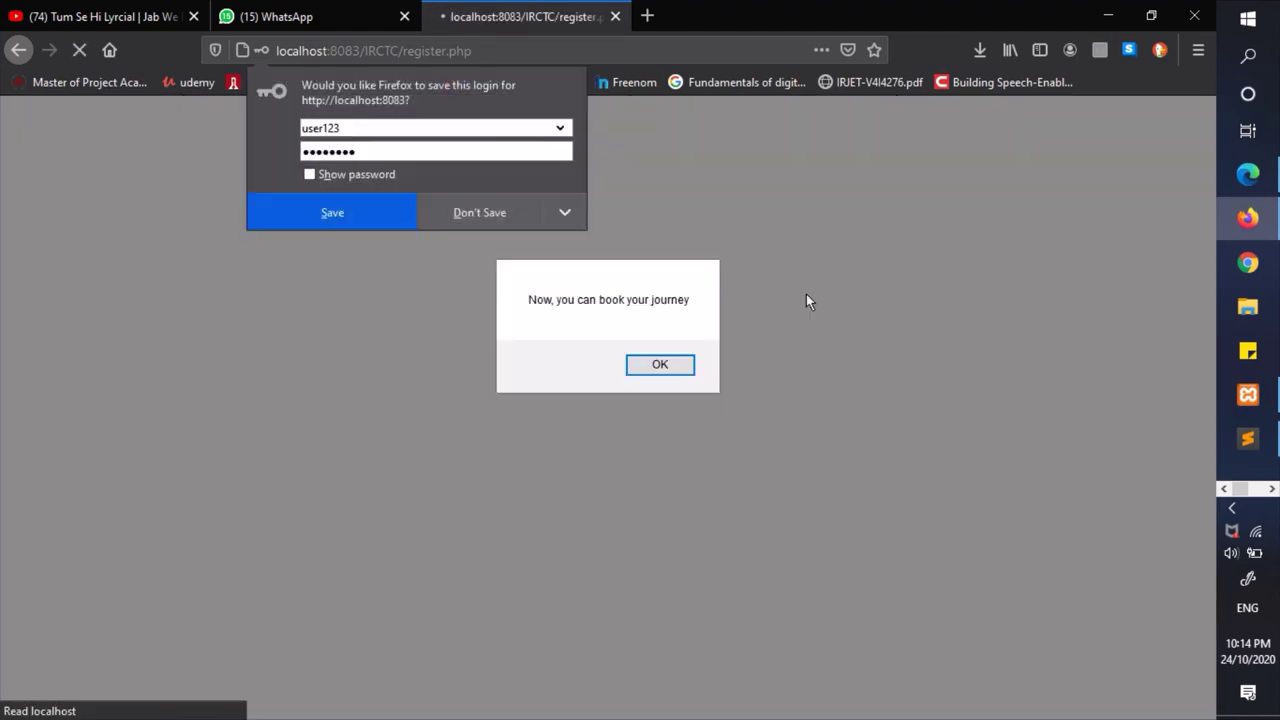
pyautogui.click(440, 211)
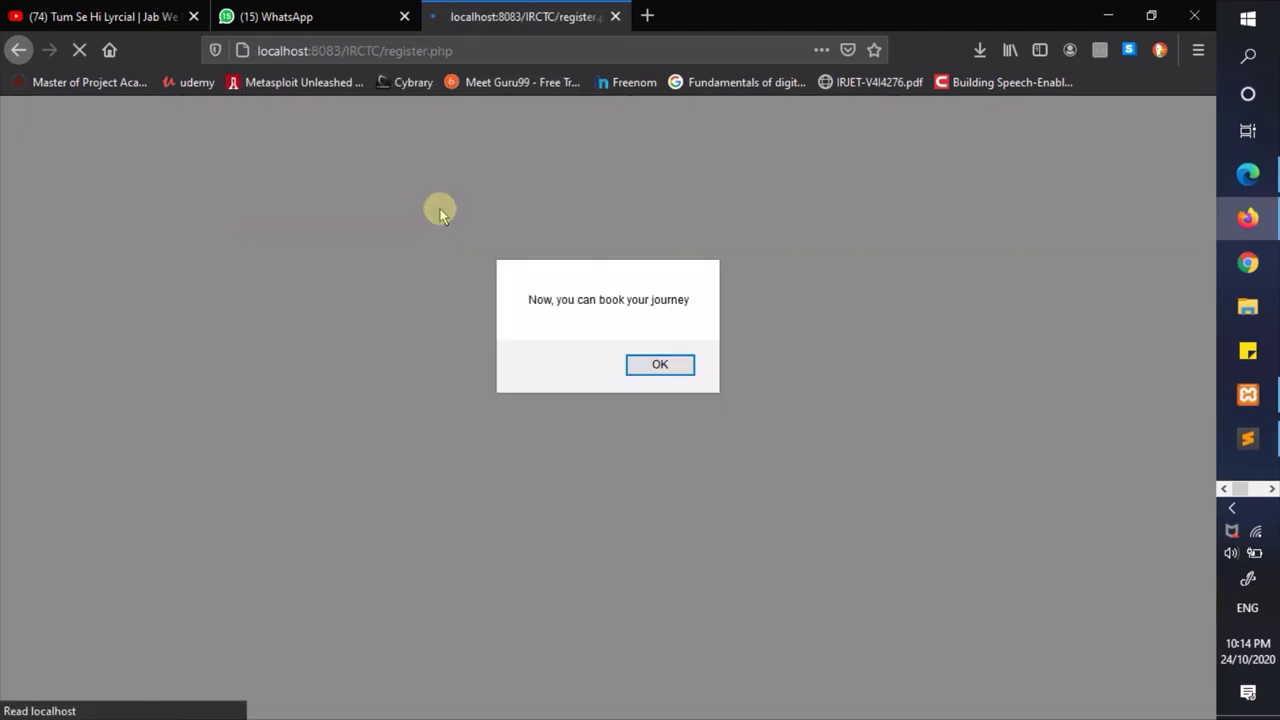
pyautogui.click(660, 367)
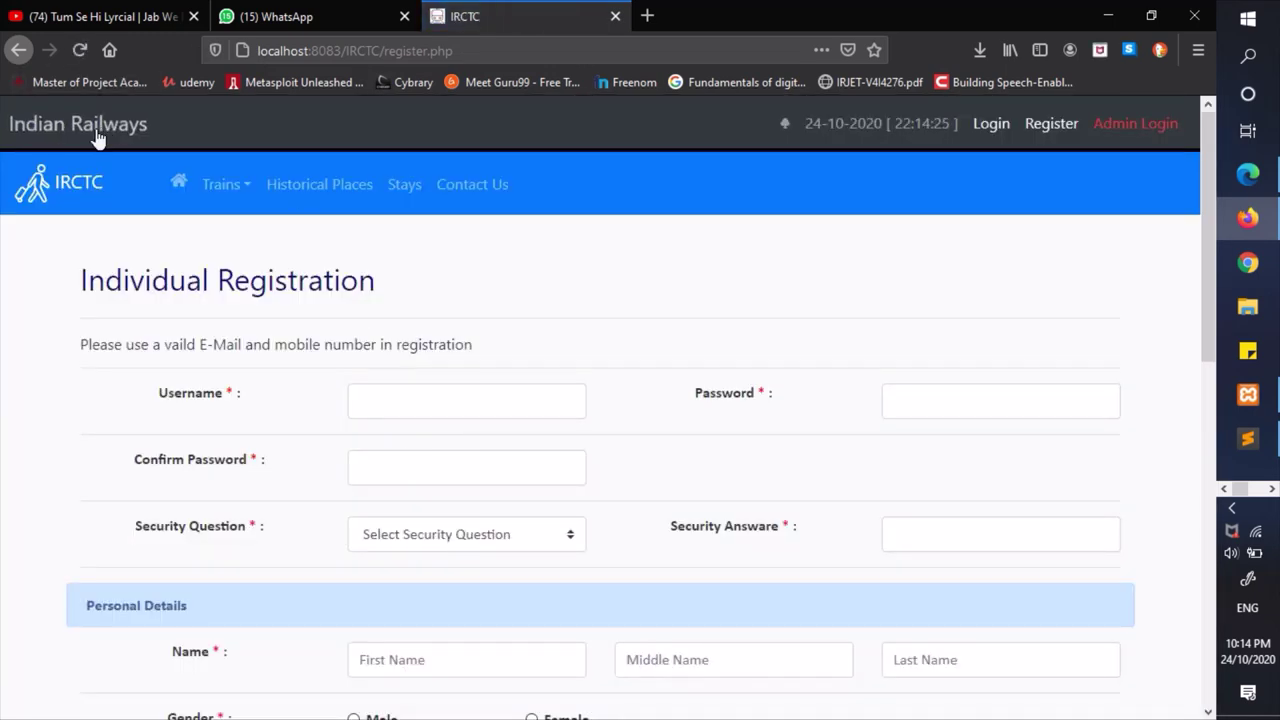
pyautogui.click(78, 141)
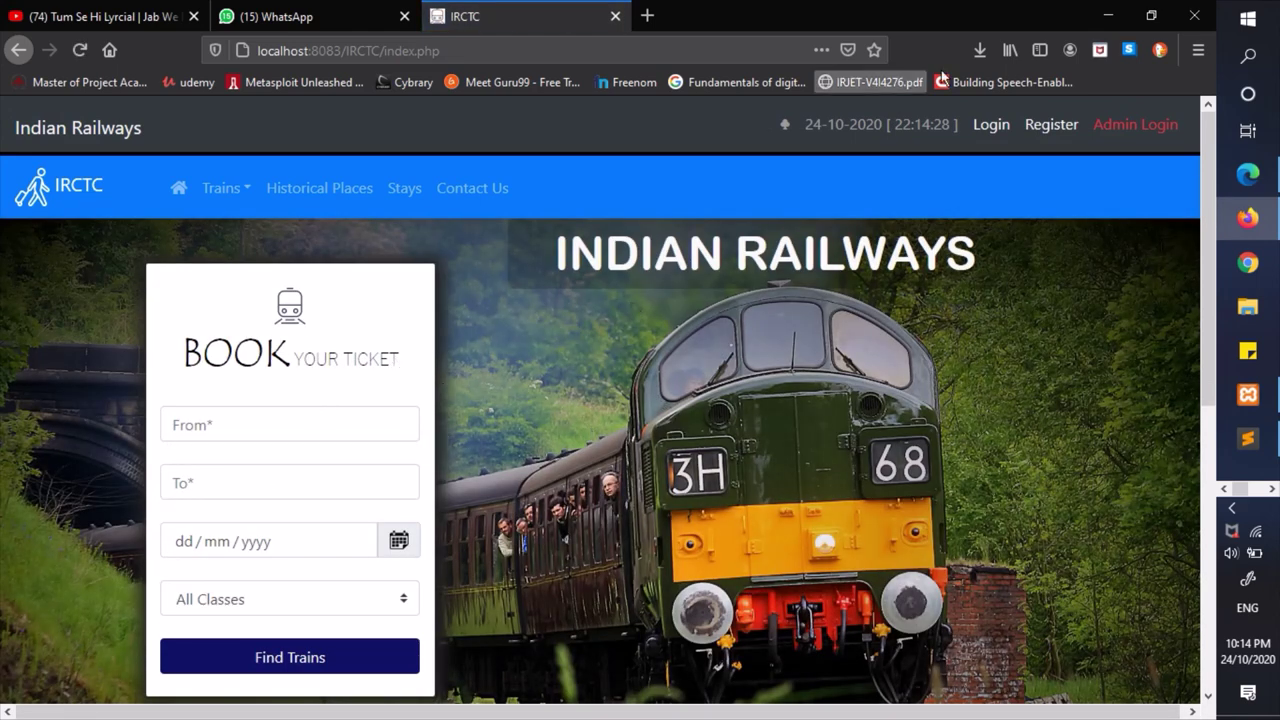
# - Log in with the new account's saved username and its password, dismissing the confirmation
pyautogui.click(991, 125)
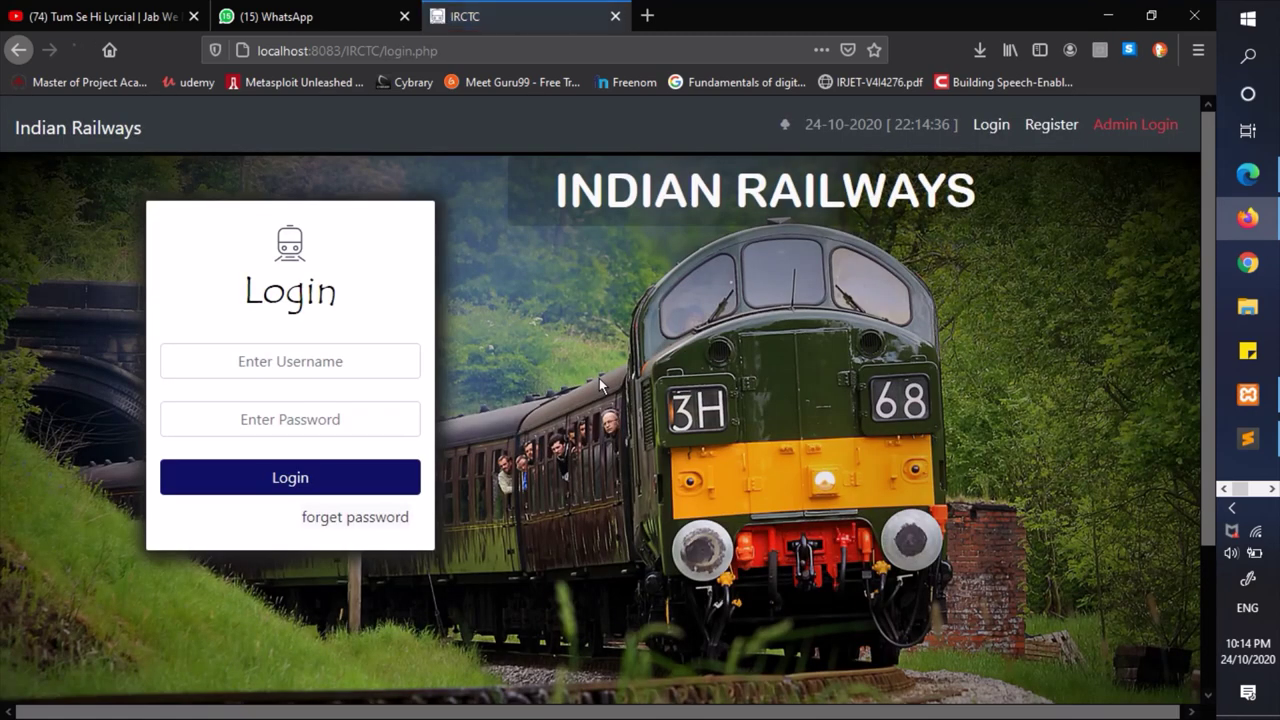
pyautogui.click(249, 360)
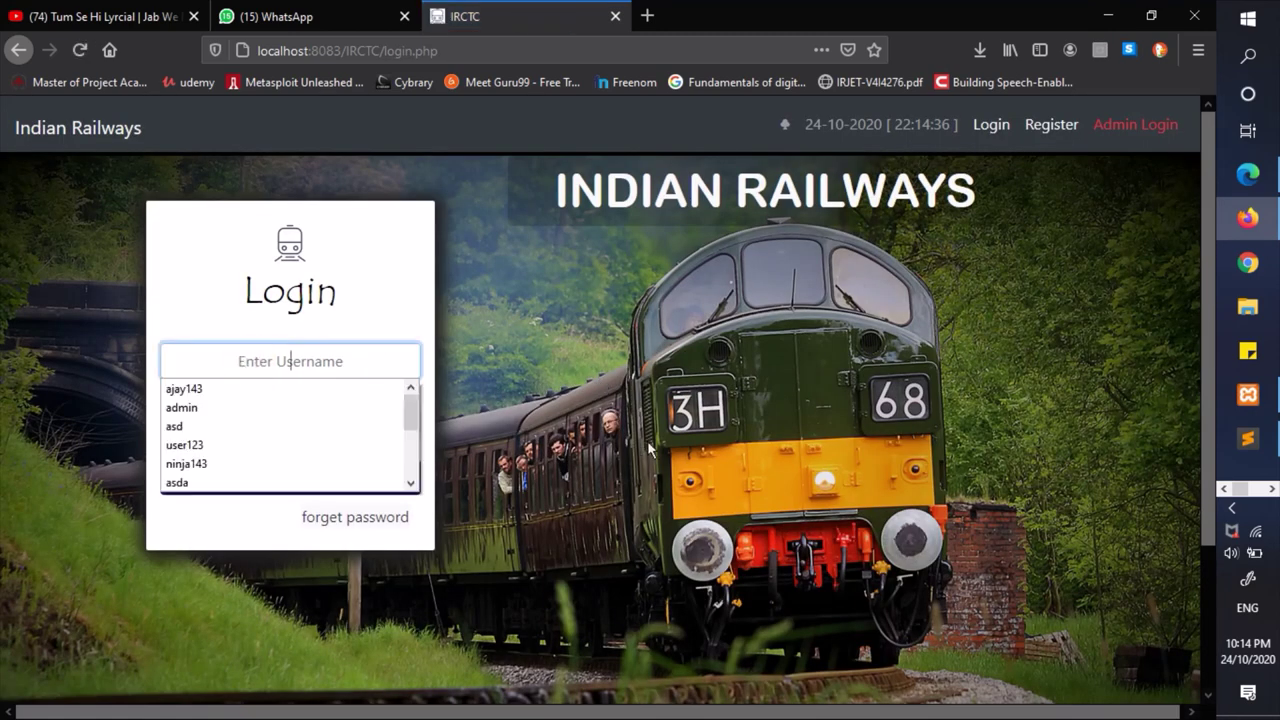
pyautogui.write('user')
pyautogui.press('Escape')
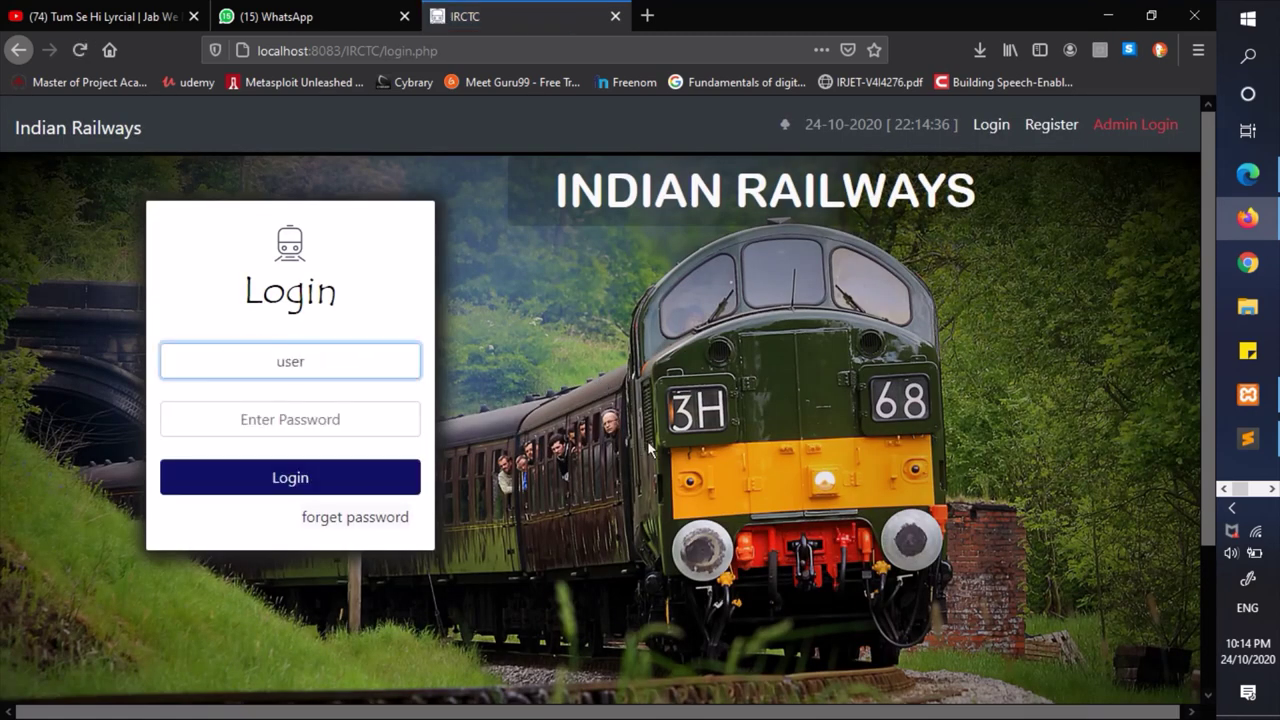
pyautogui.press('Down')
pyautogui.press('Return')
pyautogui.press('Tab')
pyautogui.write('a')
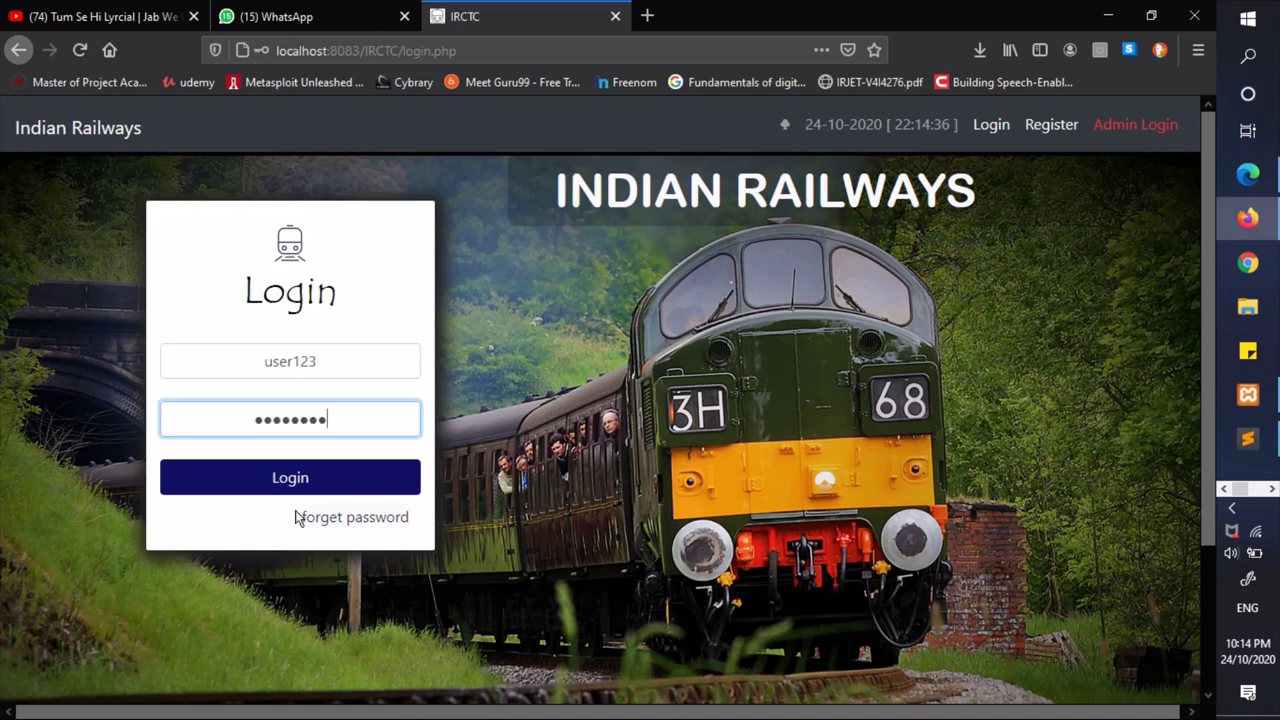
pyautogui.click(263, 488)
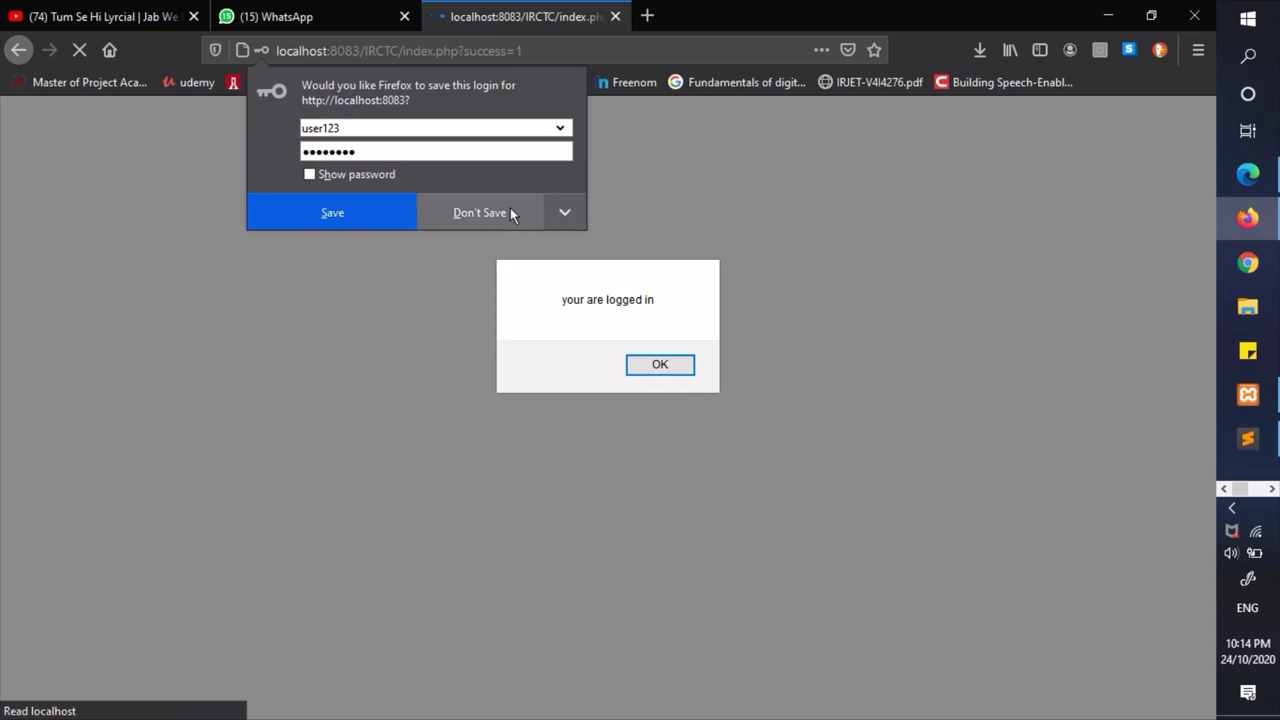
pyautogui.click(492, 212)
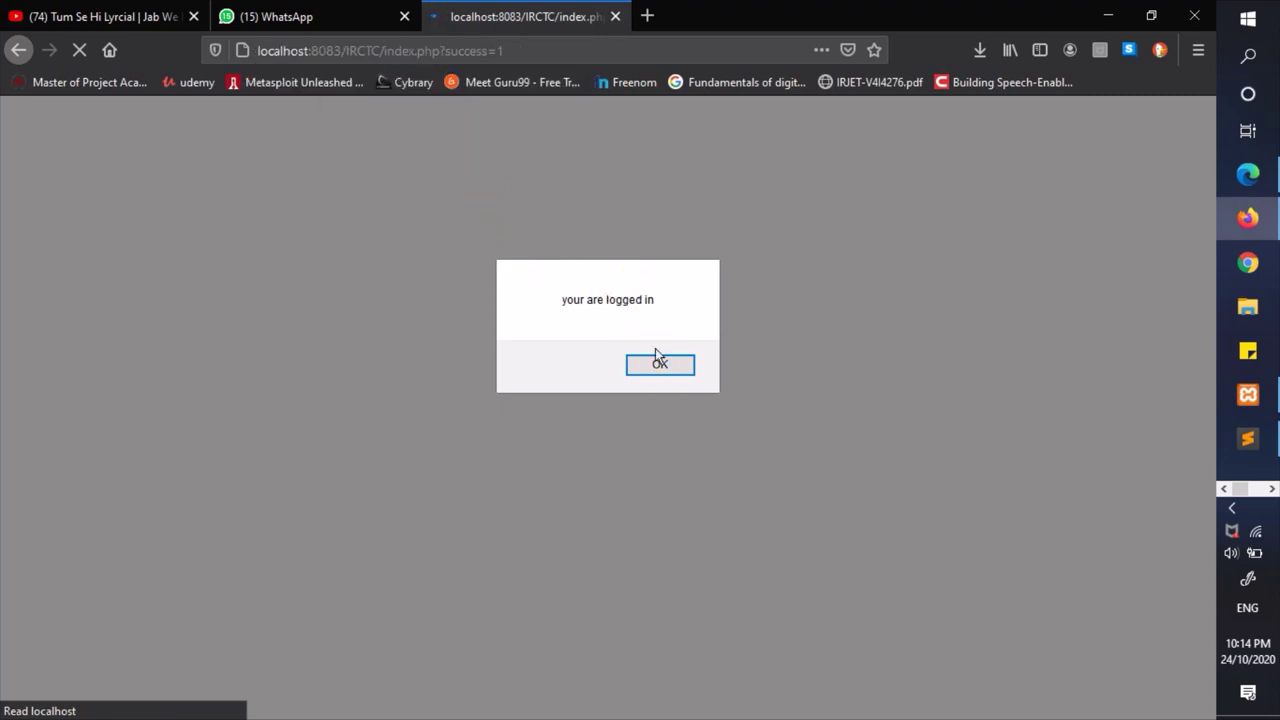
pyautogui.click(659, 363)
pyautogui.click(292, 432)
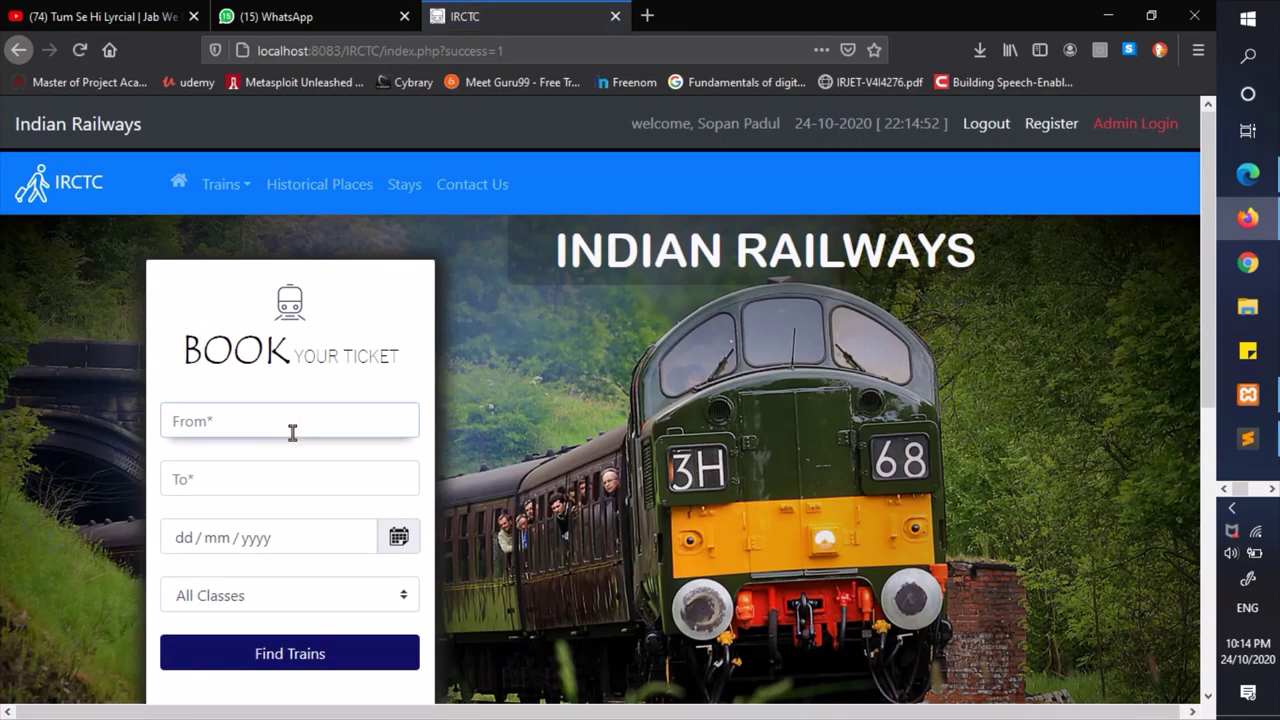
# - Set the journey from Aurangabad to Mumbai on 25/10/2020
pyautogui.press('Down')
pyautogui.press('Down')
pyautogui.press('Return')
pyautogui.press('Tab')
pyautogui.press('Down')
pyautogui.press('Down')
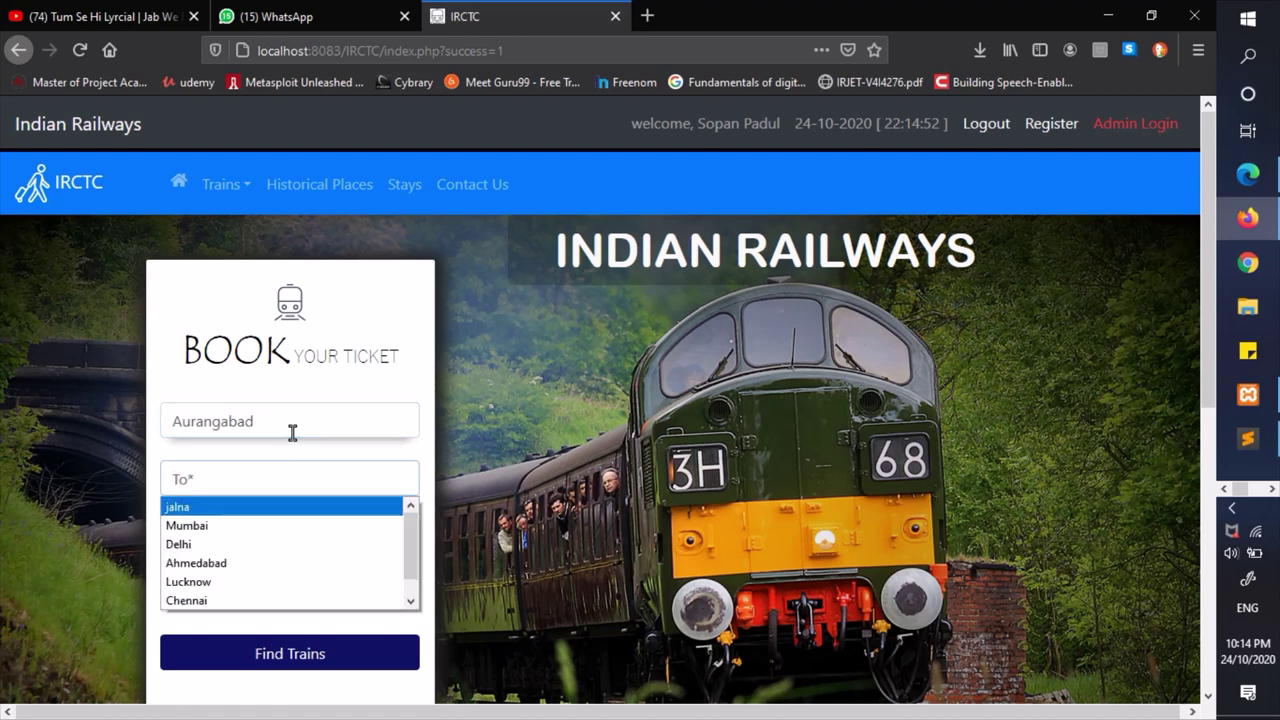
pyautogui.press('Down')
pyautogui.press('Return')
pyautogui.press('Tab')
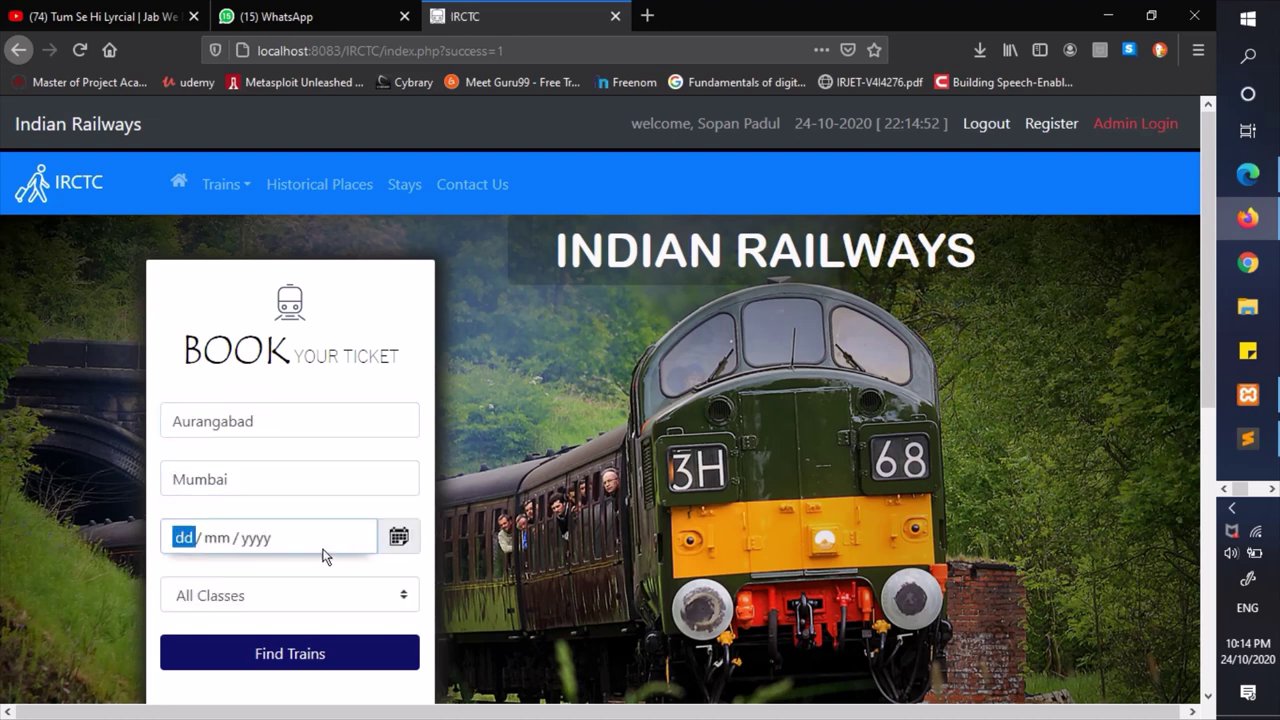
pyautogui.click(322, 549)
pyautogui.click(186, 463)
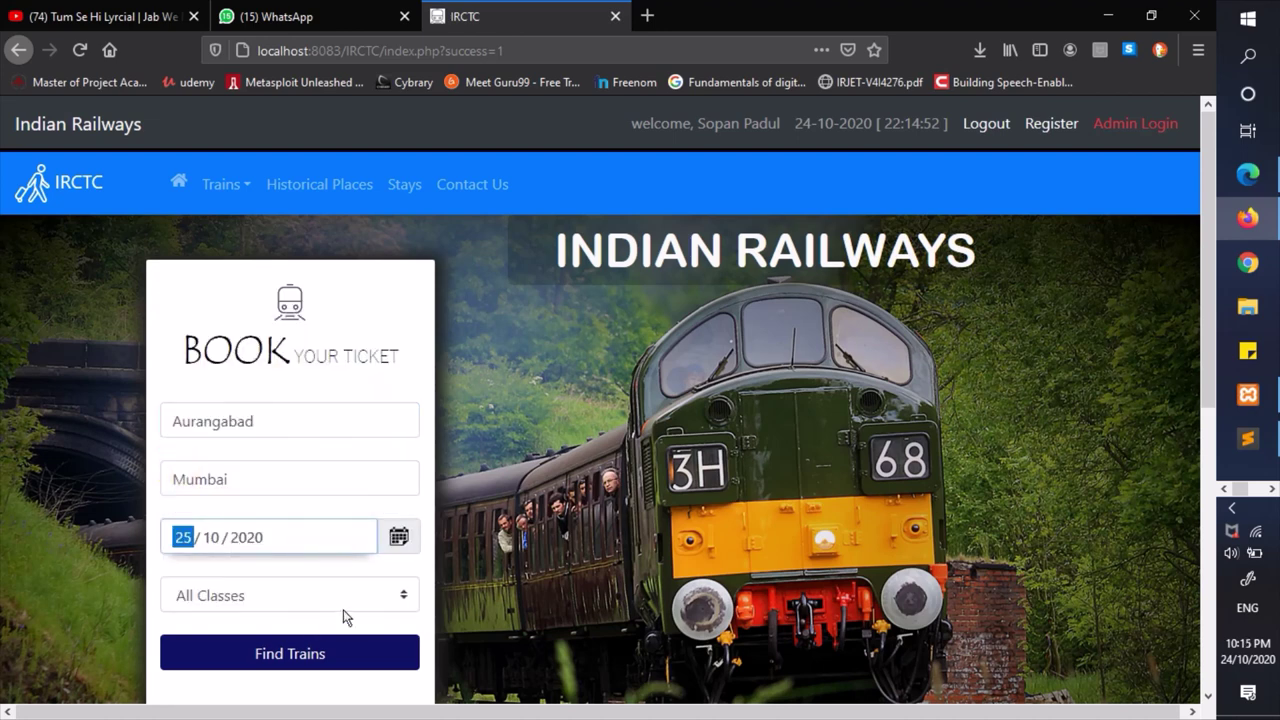
# - Search trains and review the JODHPUR SF and CHENNAI Express results
pyautogui.click(302, 656)
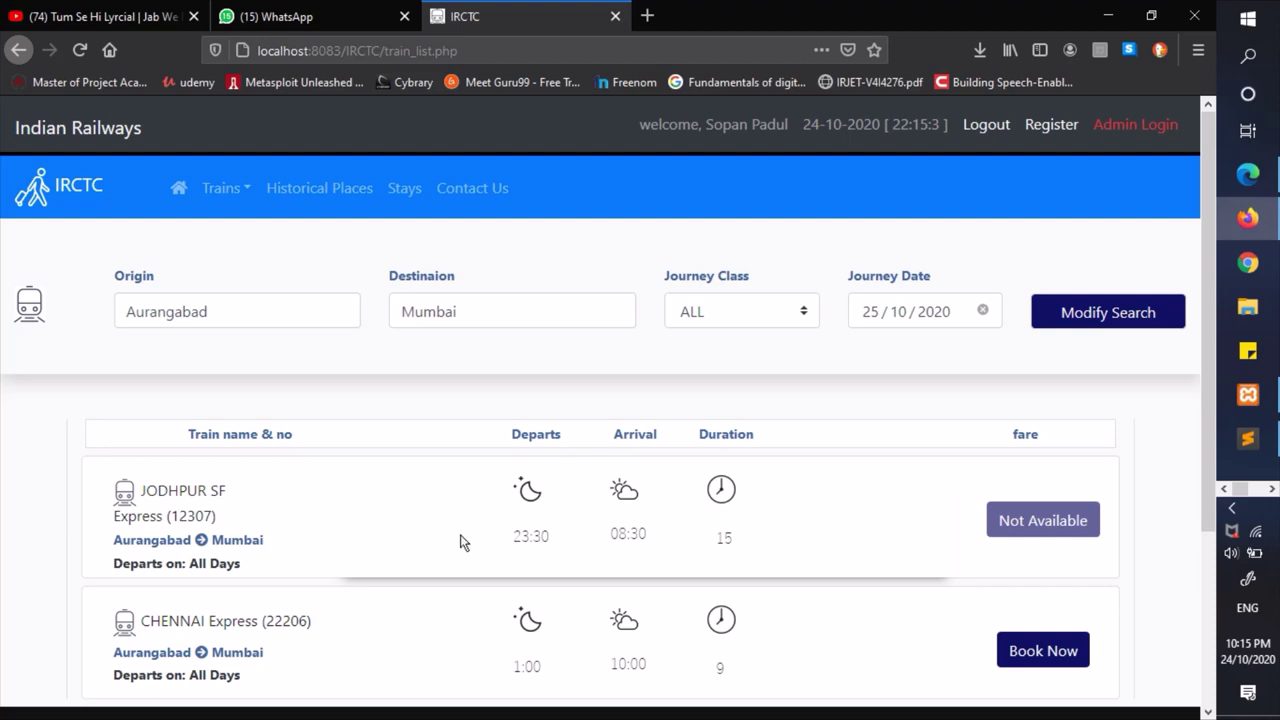
pyautogui.scroll(-2, 462, 541)
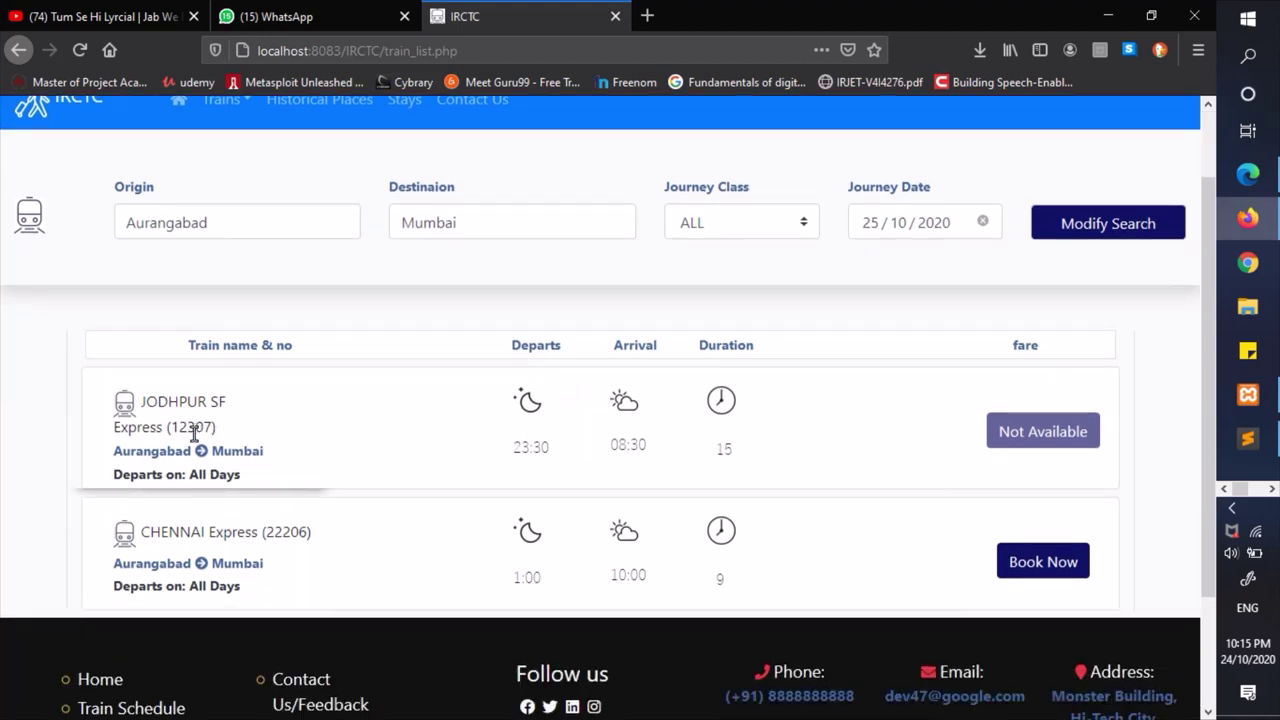
pyautogui.scroll(1, 352, 443)
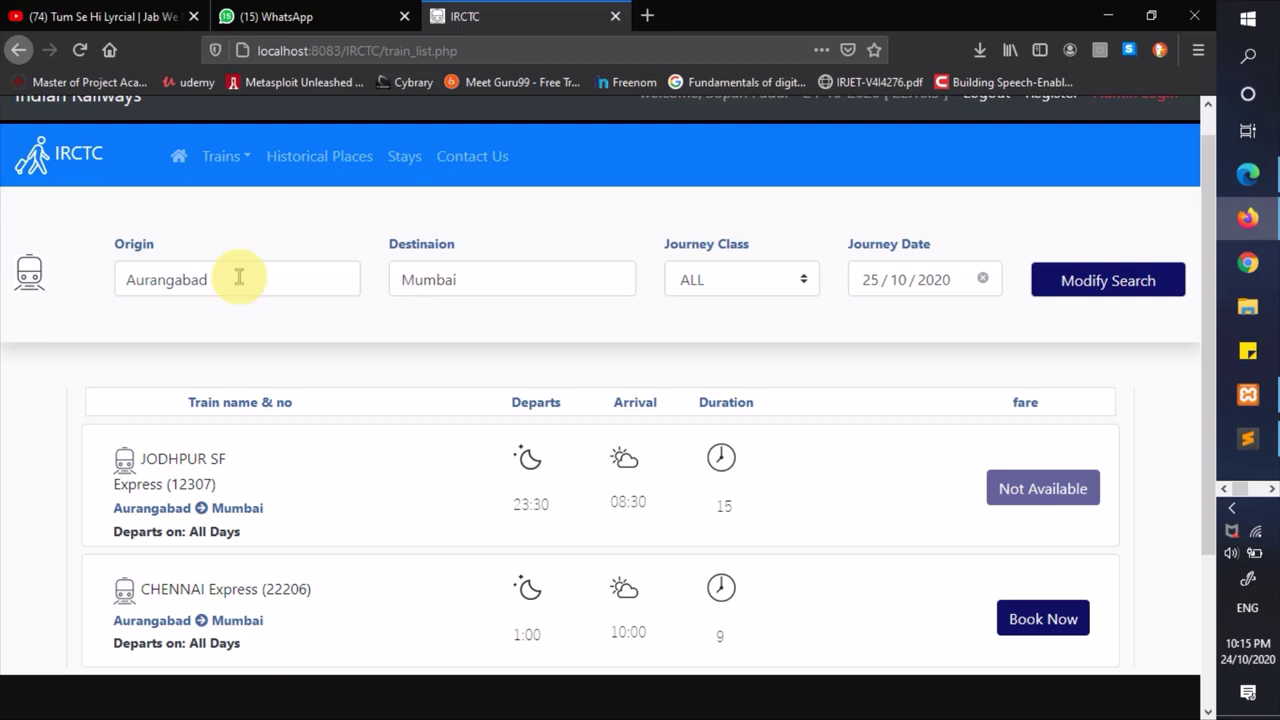
# - Change the route to Ludhiana → Ahmedabad and rerun the search
pyautogui.click(240, 277)
pyautogui.click(533, 270)
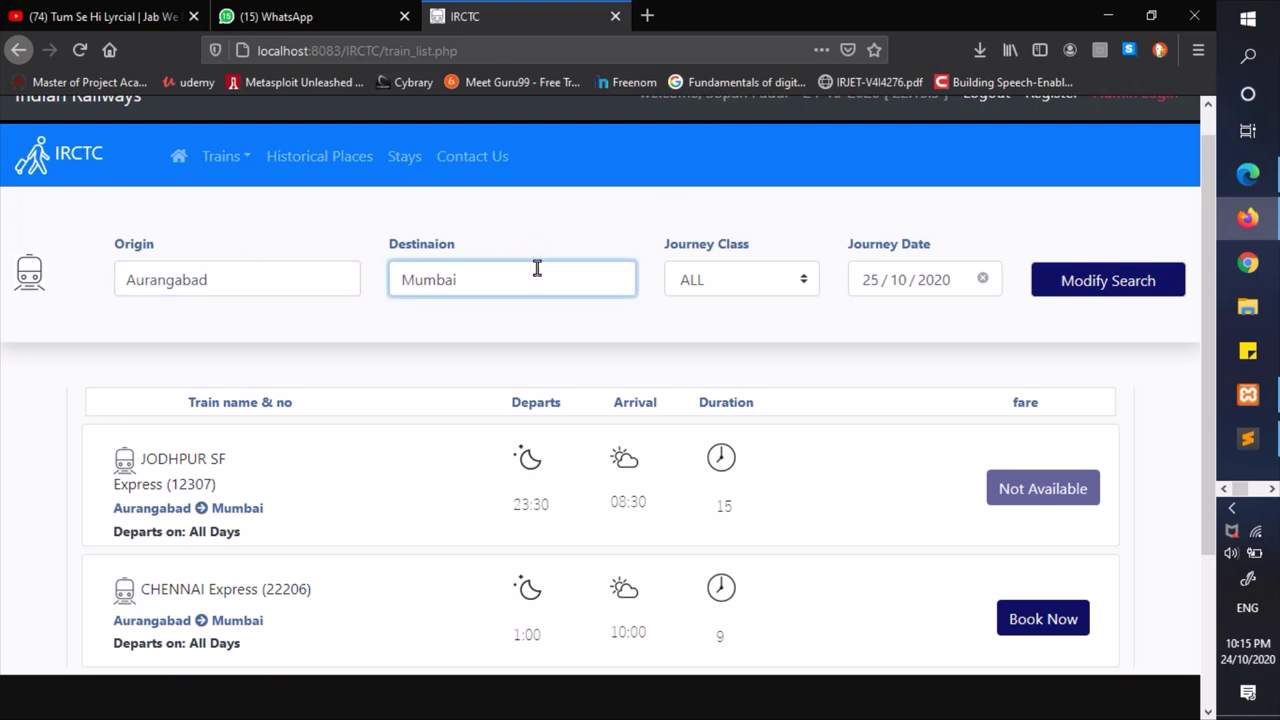
pyautogui.moveTo(271, 277); pyautogui.dragTo(76, 298)
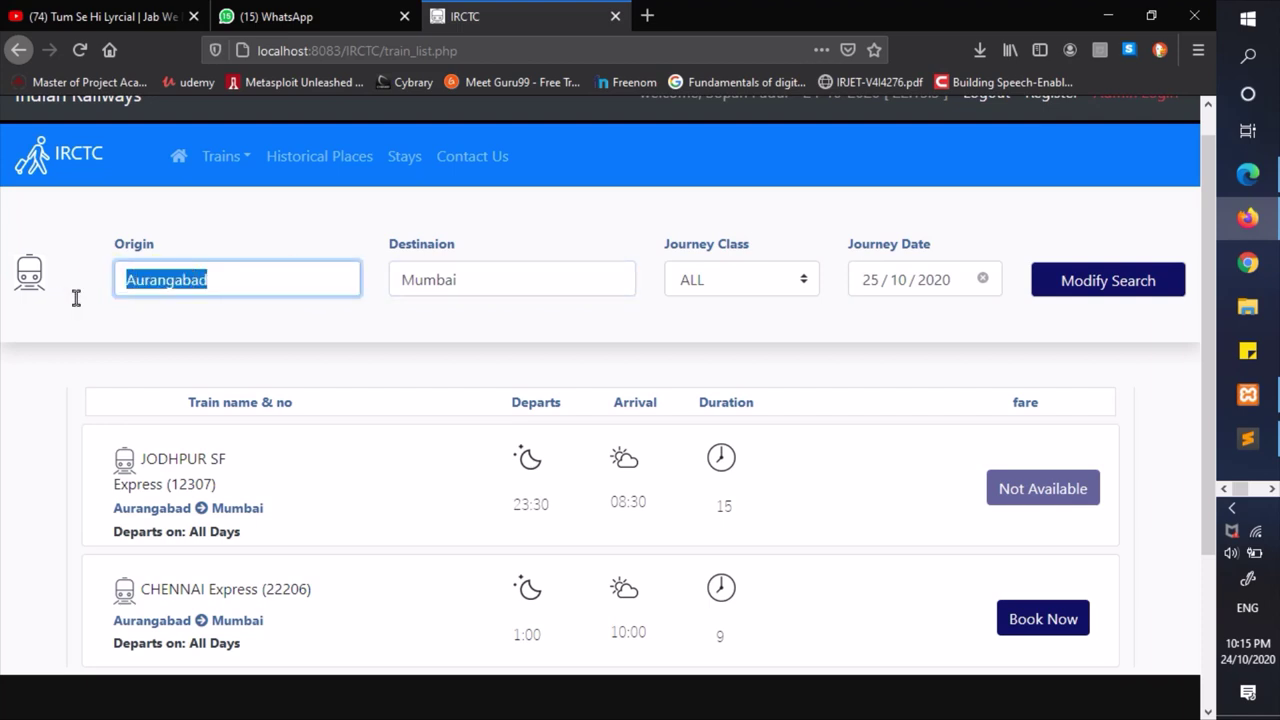
pyautogui.write('M')
pyautogui.press('BackSpace')
pyautogui.press('Down')
pyautogui.press('Down')
pyautogui.press('Down')
pyautogui.press('Down')
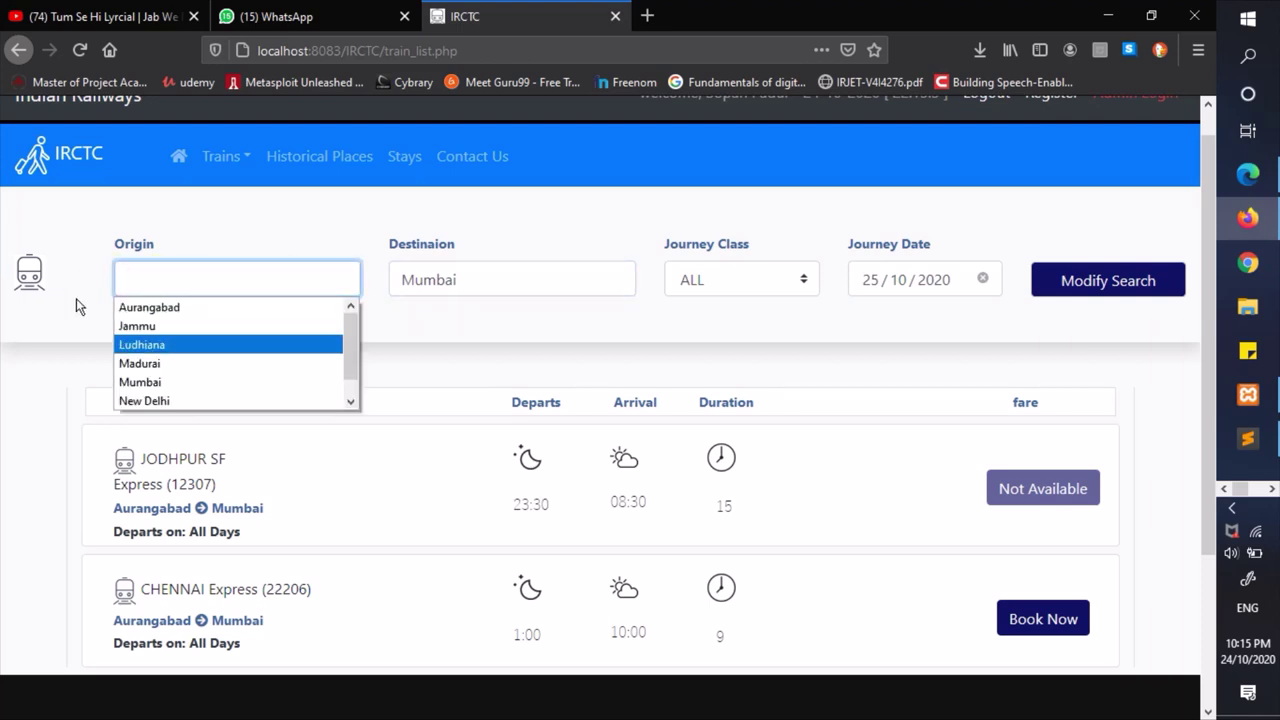
pyautogui.press('Return')
pyautogui.press('Tab')
pyautogui.press('Down')
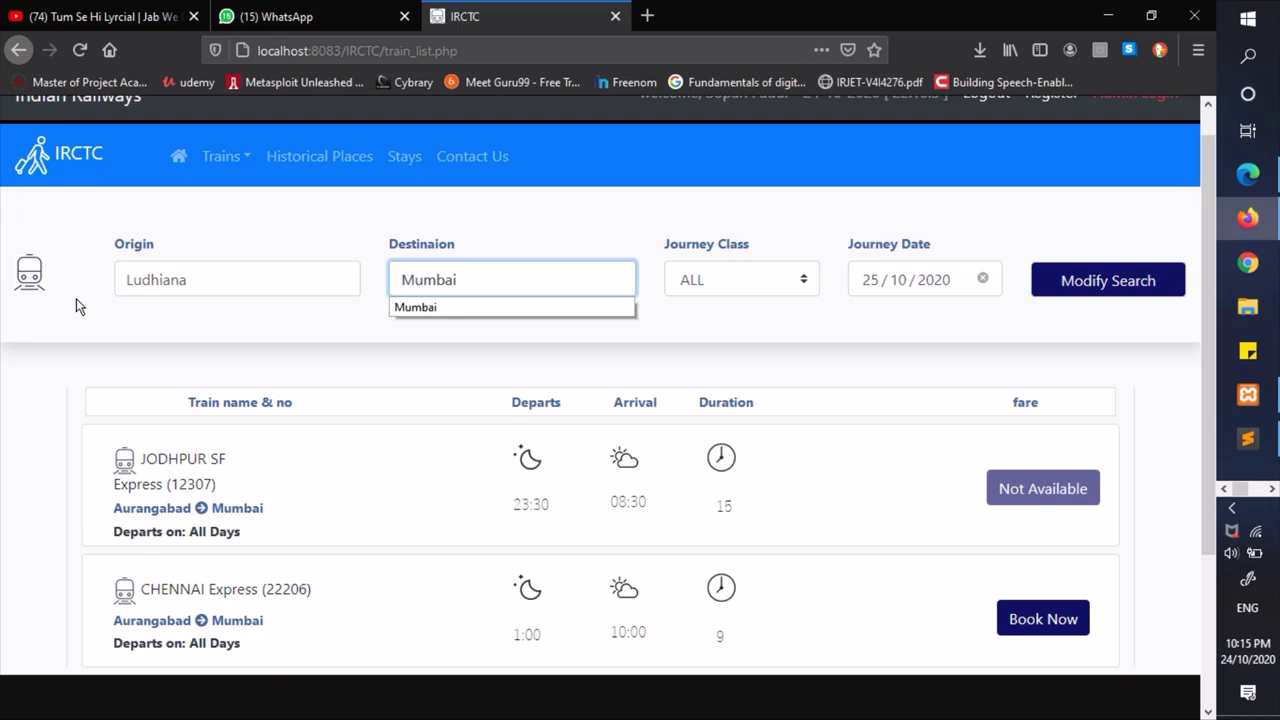
pyautogui.press('BackSpace')
pyautogui.press('BackSpace')
pyautogui.press('BackSpace')
pyautogui.press('BackSpace')
pyautogui.press('BackSpace')
pyautogui.press('Down')
pyautogui.press('Down')
pyautogui.press('Down')
pyautogui.press('Down')
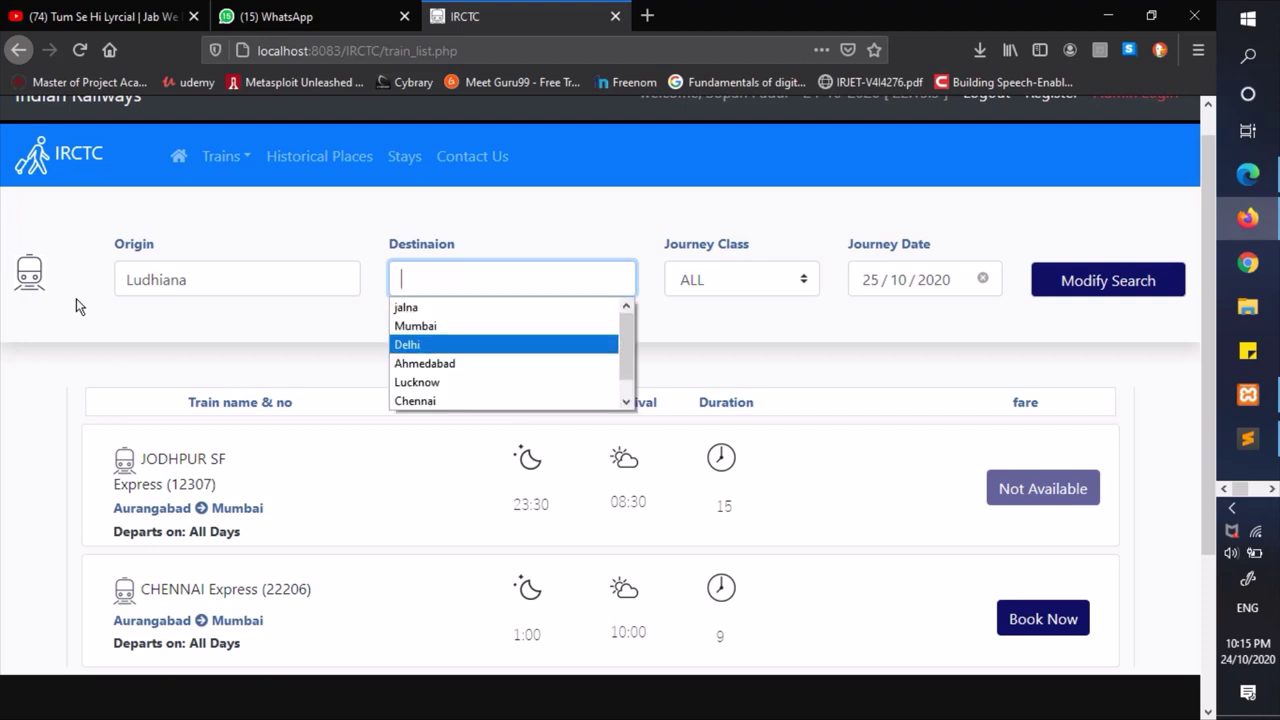
pyautogui.press('Return')
pyautogui.click(1094, 279)
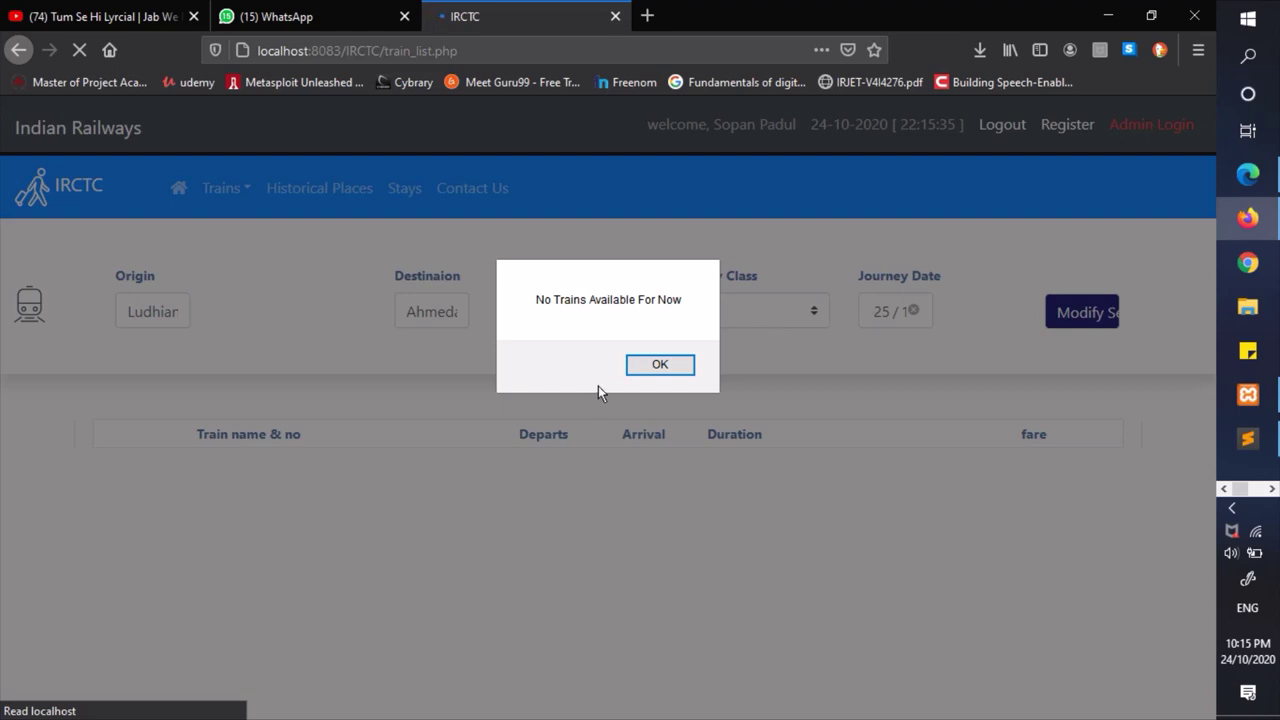
# - Dismiss the no-trains alert and set the route back to Aurangabad → Mumbai
pyautogui.click(658, 364)
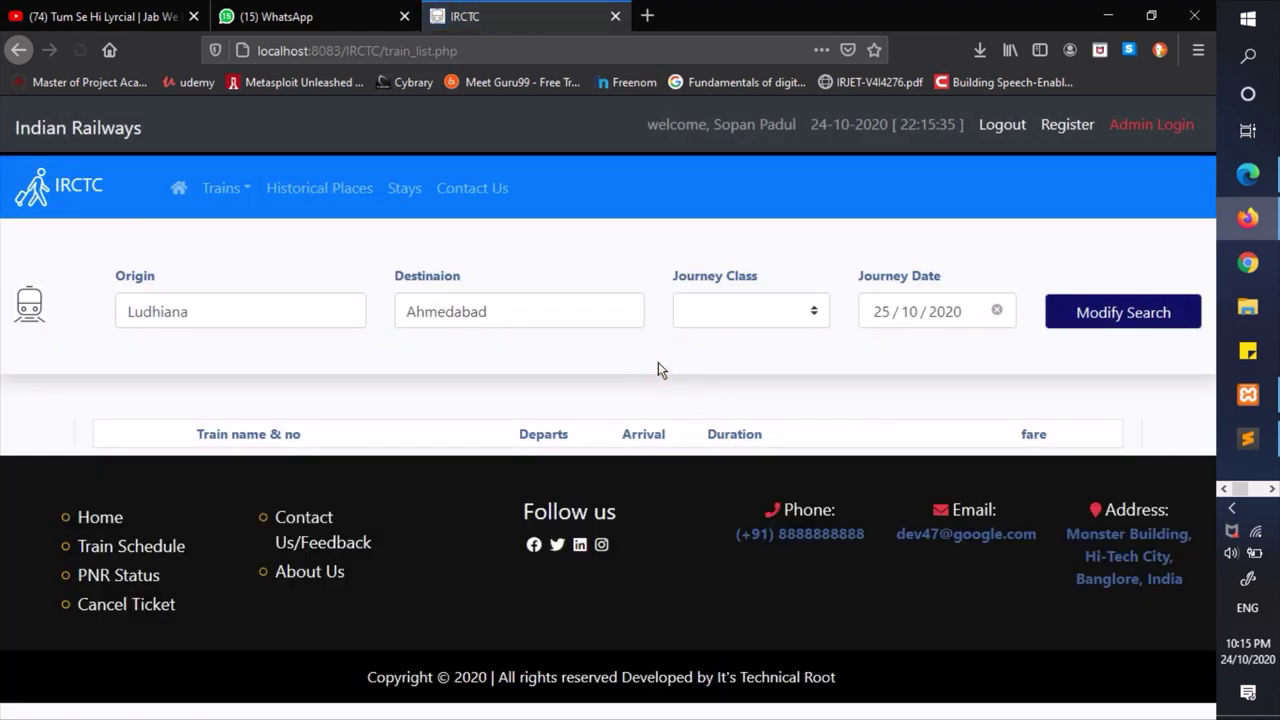
pyautogui.click(309, 318)
pyautogui.press('BackSpace')
pyautogui.press('BackSpace')
pyautogui.press('BackSpace')
pyautogui.press('BackSpace')
pyautogui.press('BackSpace')
pyautogui.press('BackSpace')
pyautogui.press('BackSpace')
pyautogui.press('BackSpace')
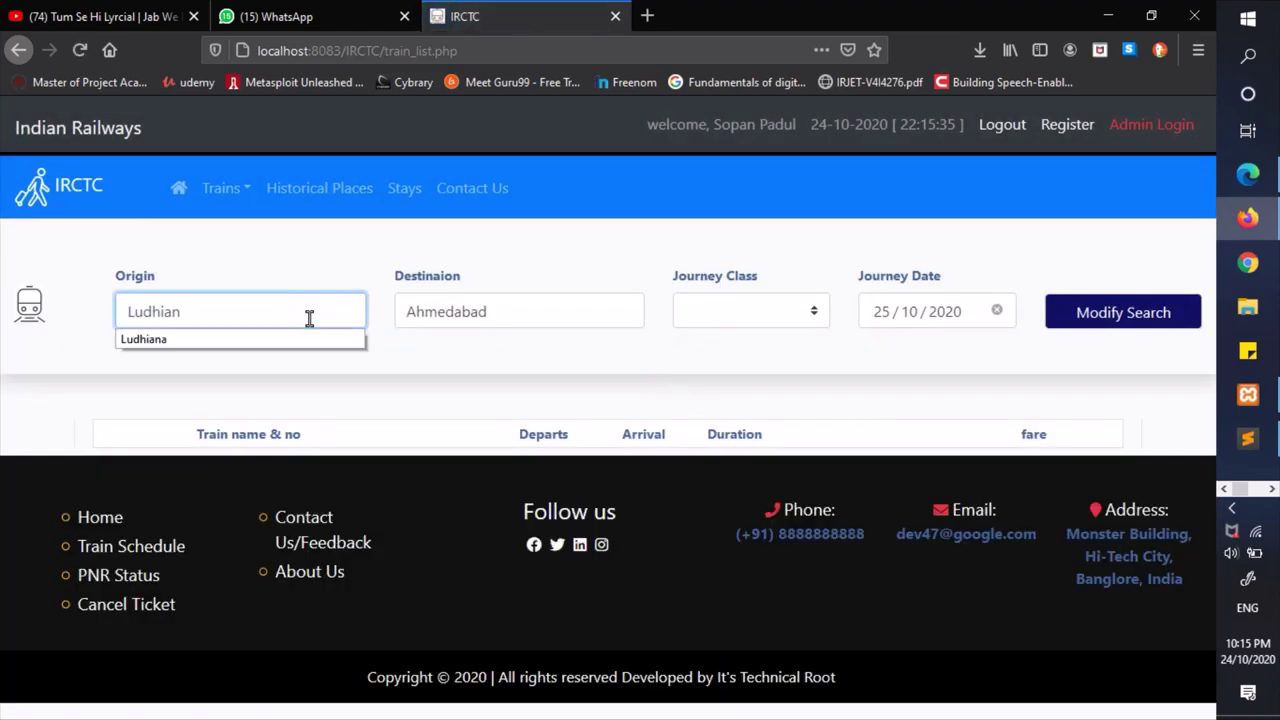
pyautogui.write('Au')
pyautogui.press('Down')
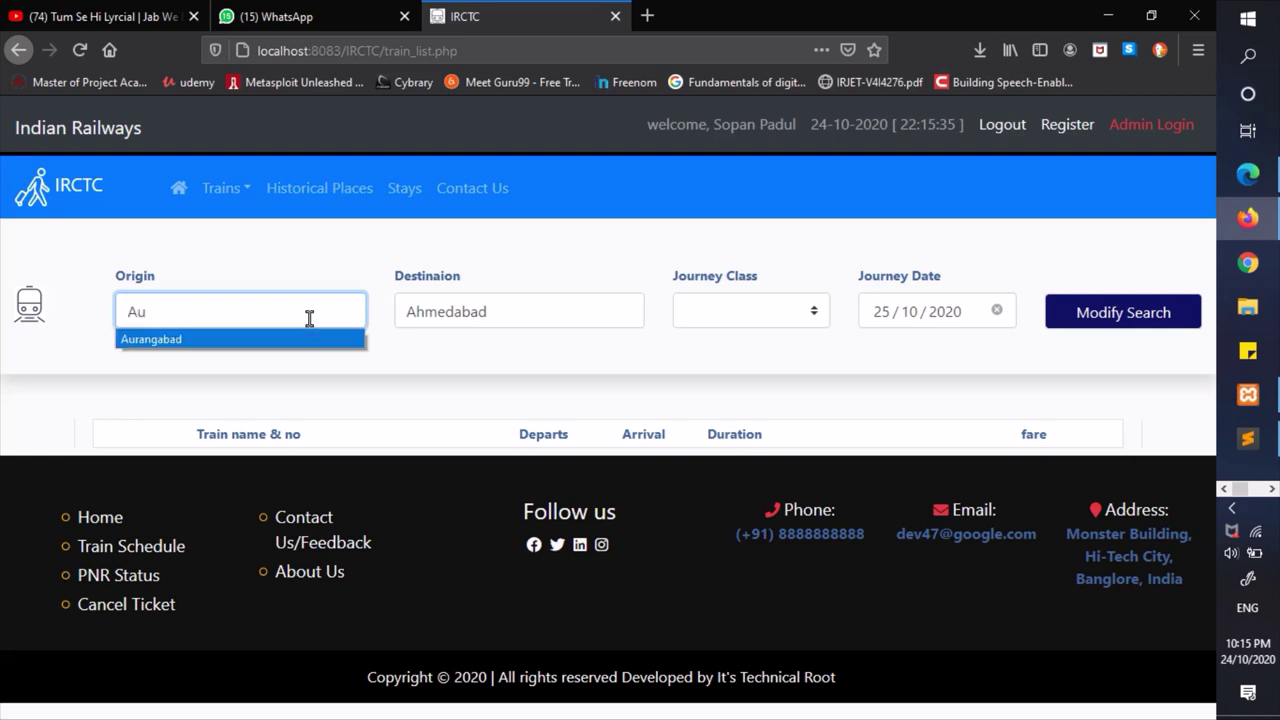
pyautogui.press('Return')
pyautogui.press('Tab')
pyautogui.write('Mu')
pyautogui.press('Down')
pyautogui.press('Return')
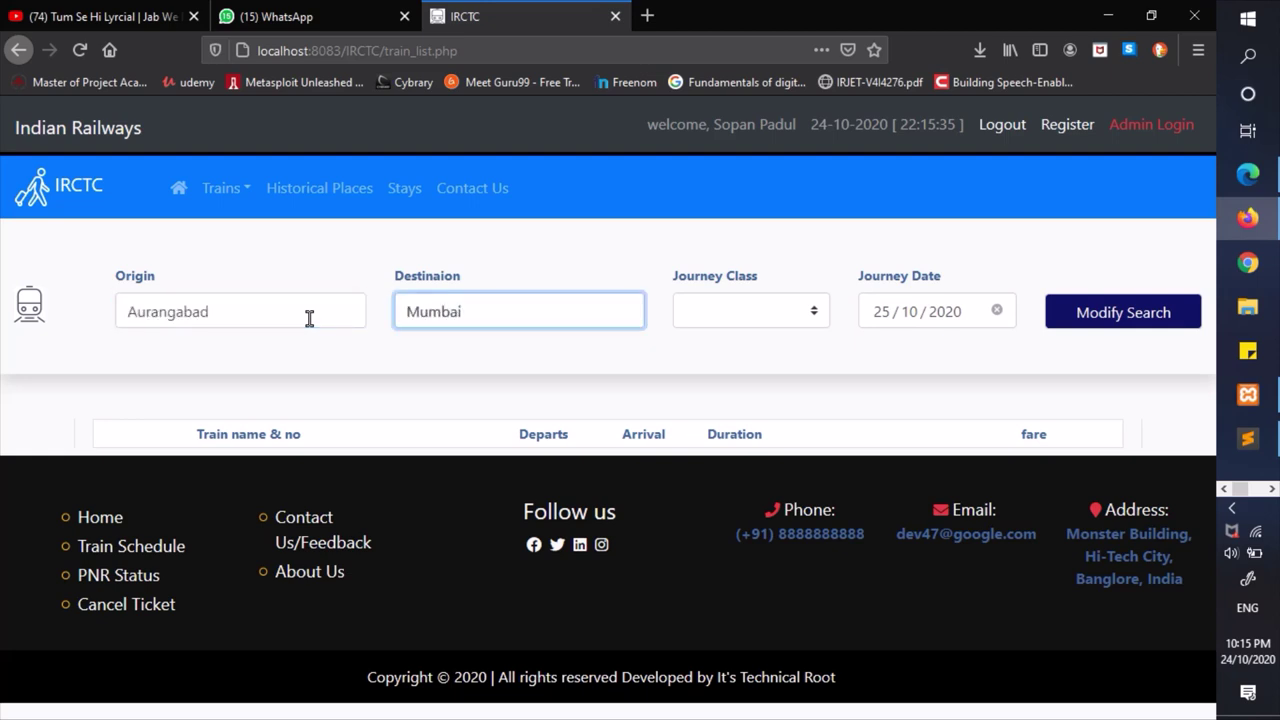
# - Choose All Classes as the journey class and rerun the search
pyautogui.click(731, 318)
pyautogui.click(731, 380)
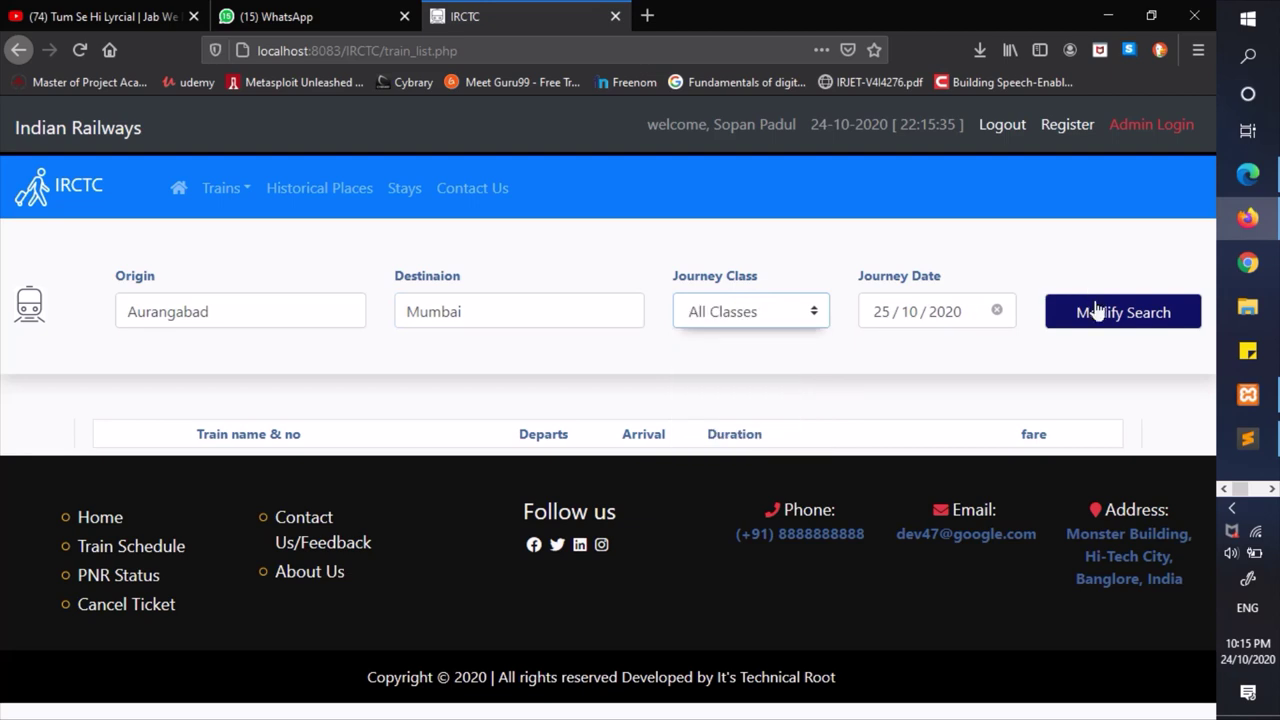
pyautogui.click(1103, 316)
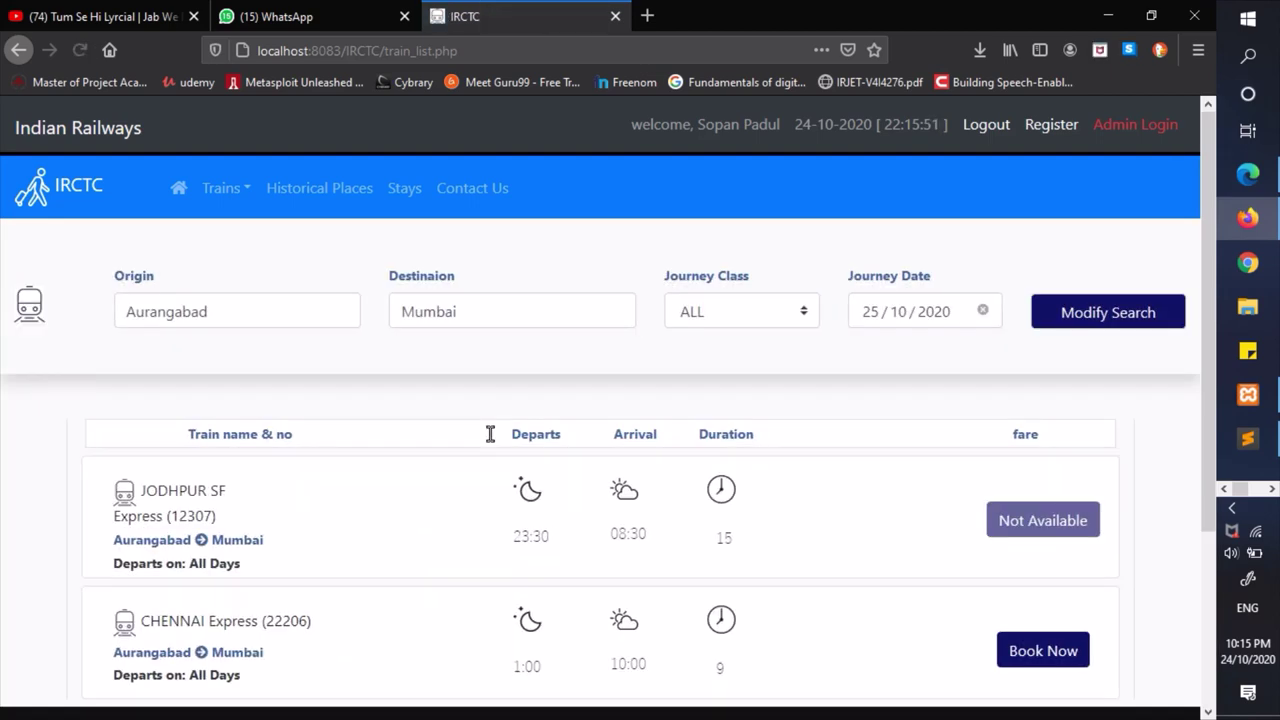
pyautogui.scroll(-2, 489, 434)
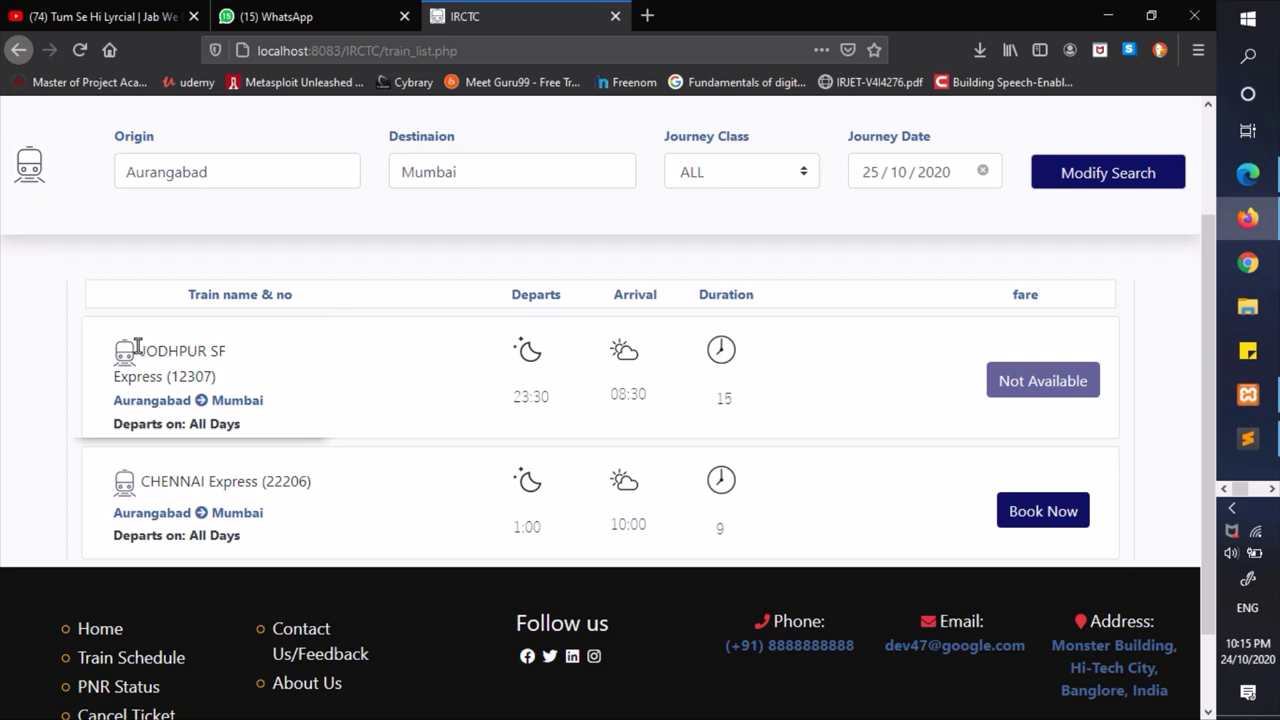
pyautogui.moveTo(137, 345); pyautogui.dragTo(228, 350)
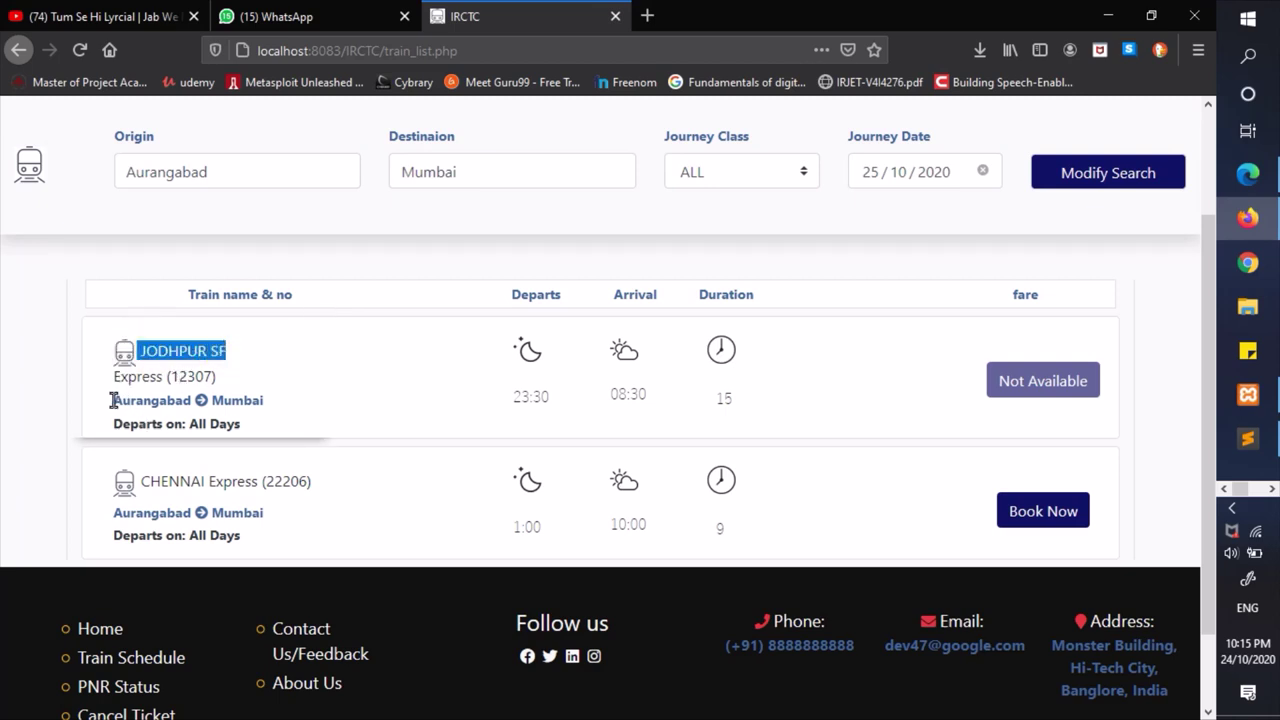
pyautogui.moveTo(111, 399); pyautogui.dragTo(288, 407)
pyautogui.click(287, 406)
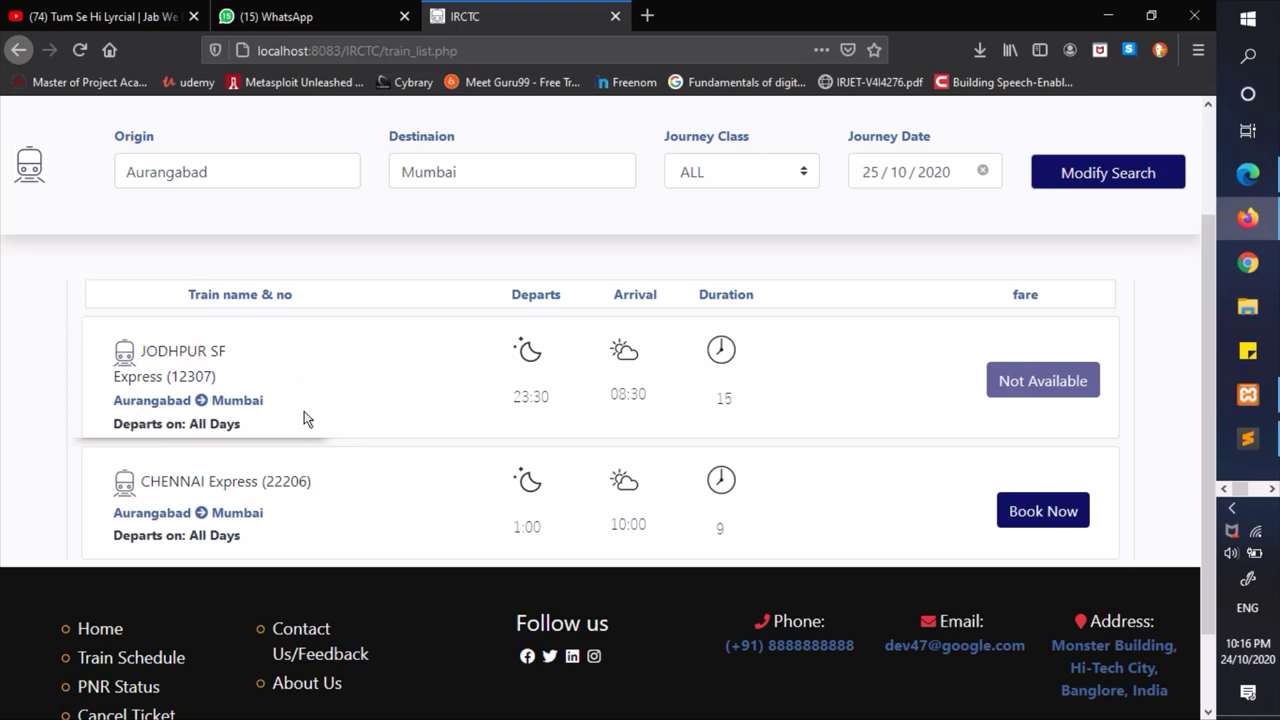
pyautogui.moveTo(244, 427); pyautogui.dragTo(138, 427)
pyautogui.moveTo(500, 289); pyautogui.dragTo(551, 289)
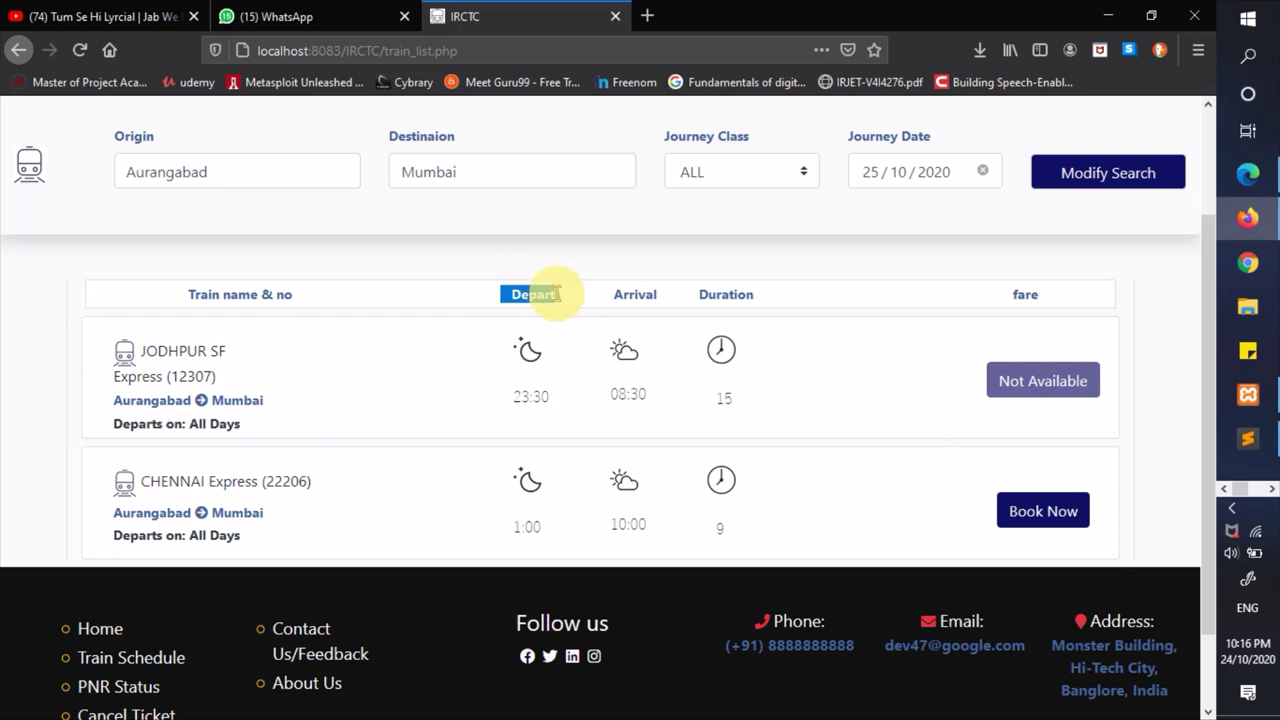
pyautogui.click(557, 352)
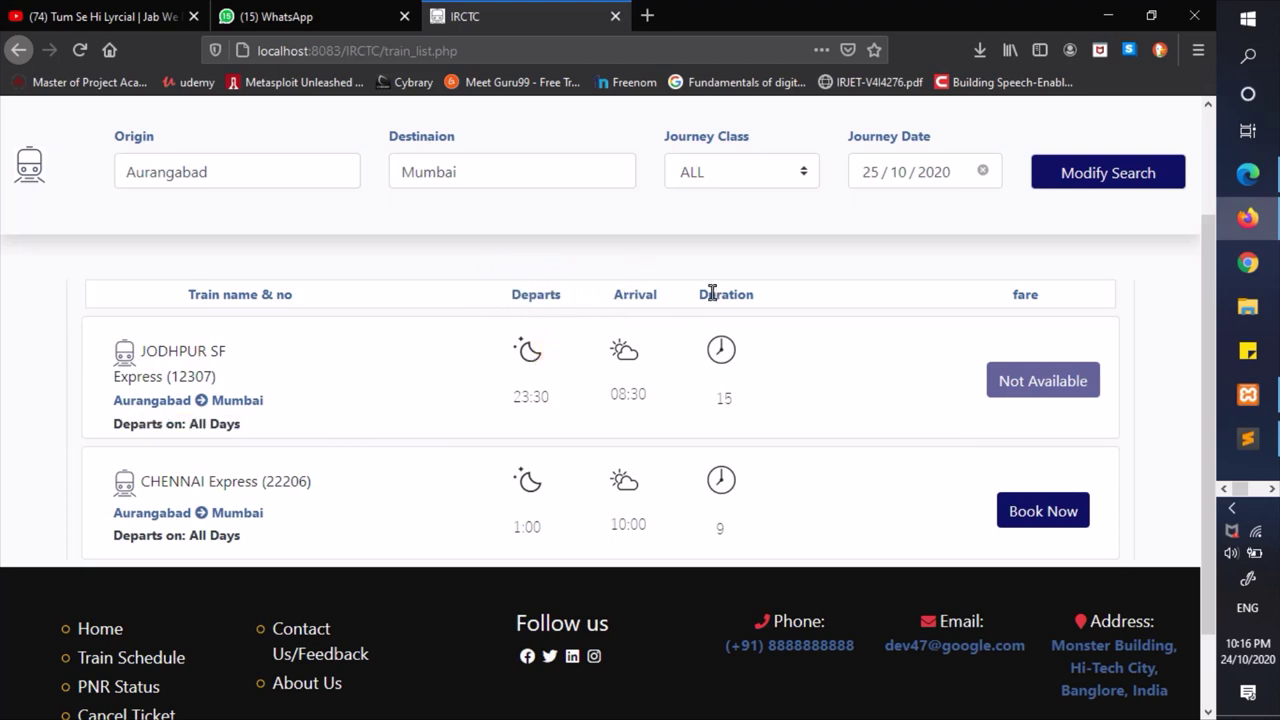
pyautogui.moveTo(700, 294); pyautogui.dragTo(762, 303)
pyautogui.click(768, 350)
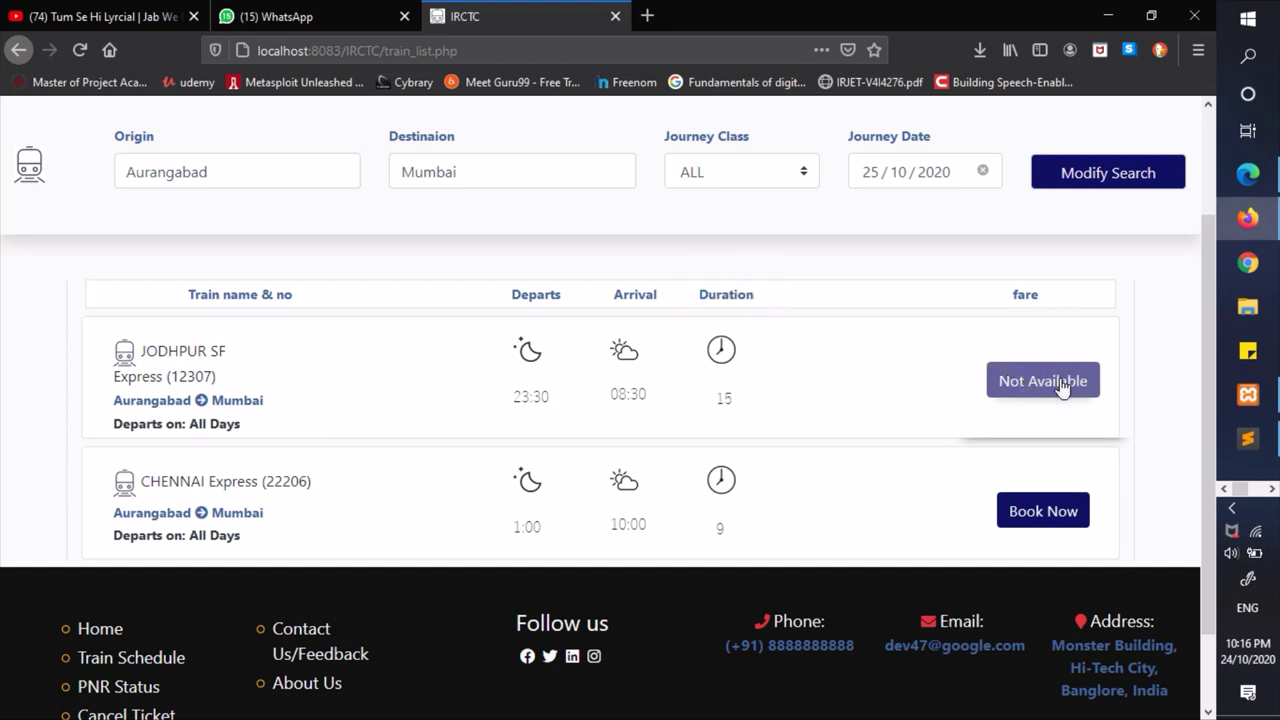
pyautogui.click(1005, 378)
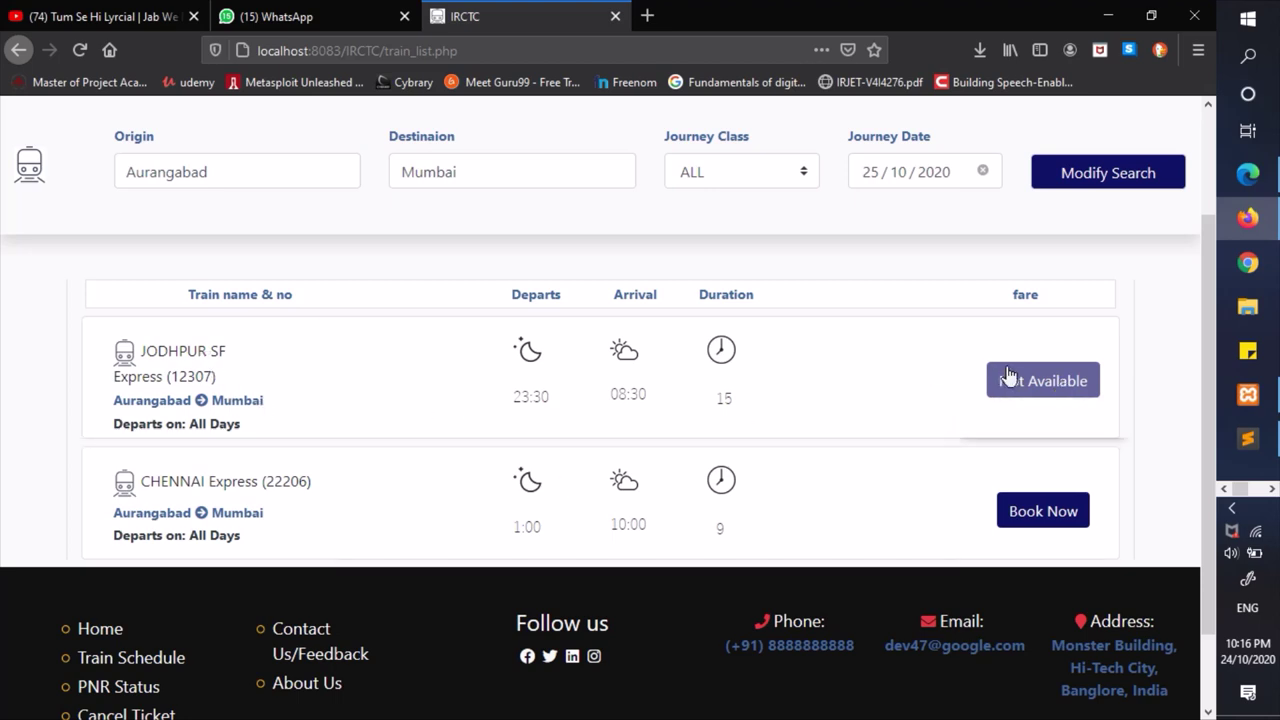
pyautogui.scroll(-1, 995, 394)
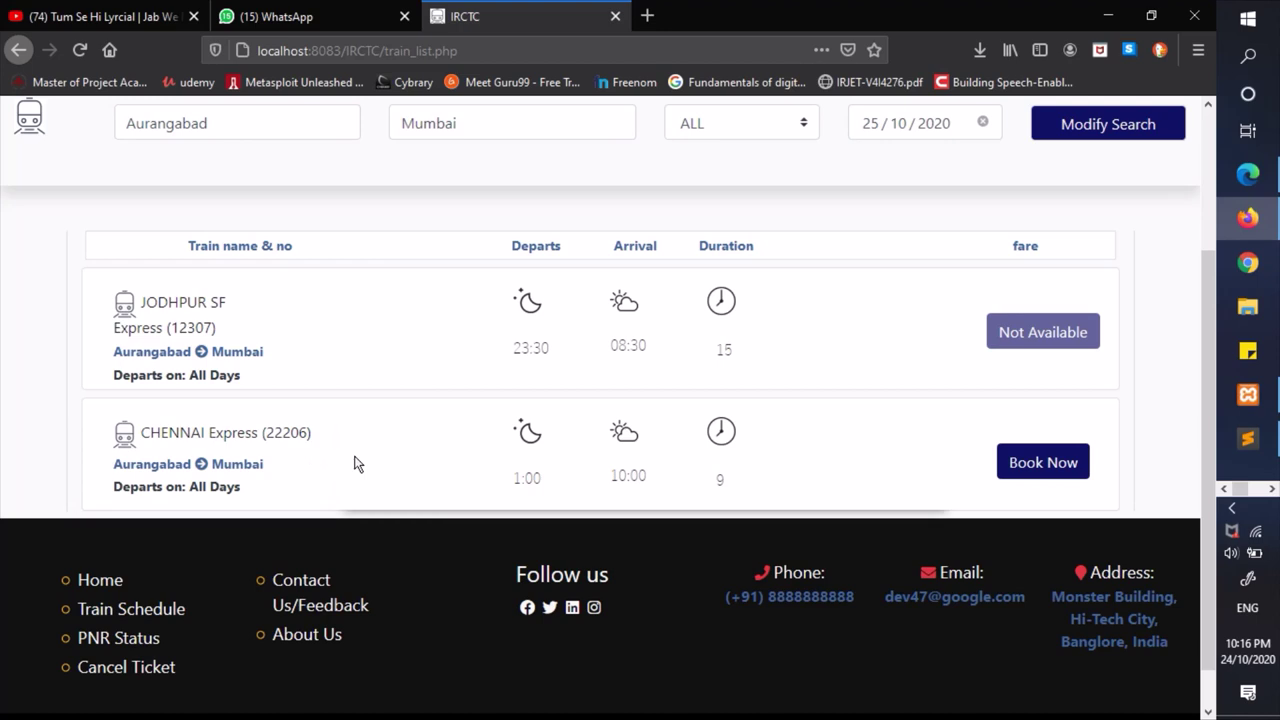
# - Book CHENNAI Express (22206) and bring up its empty passenger details form
pyautogui.click(1066, 466)
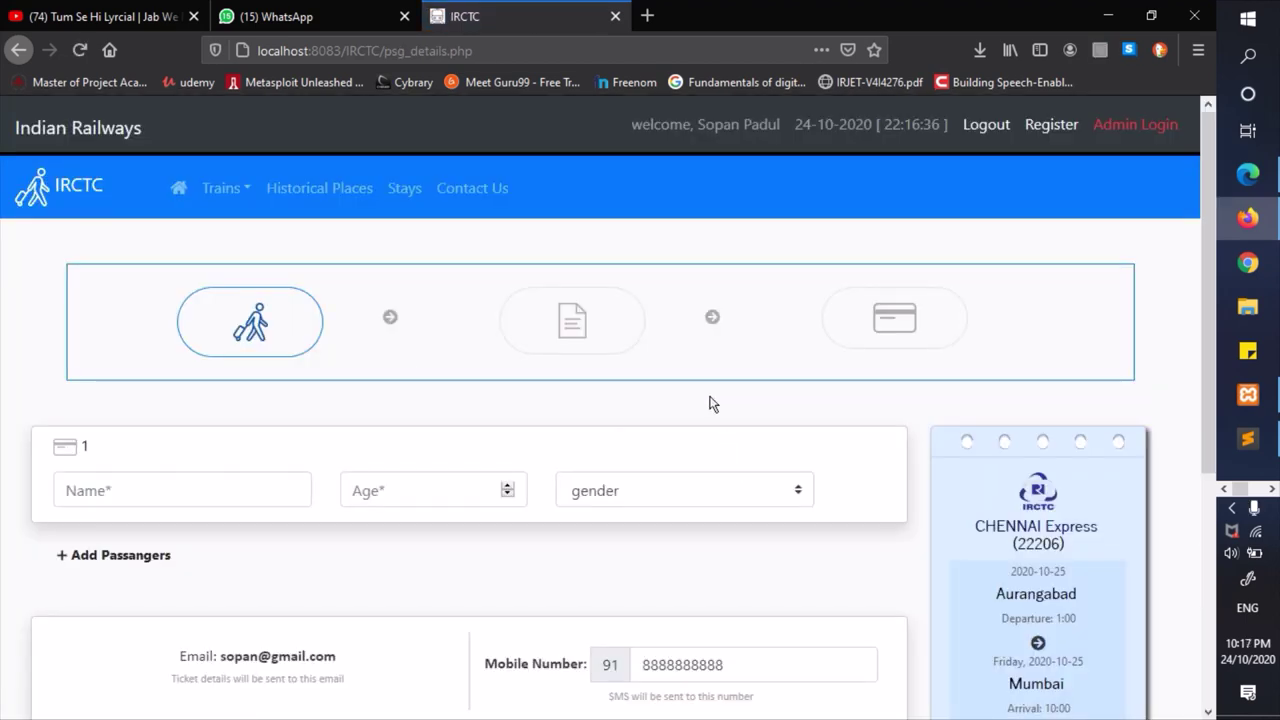
pyautogui.scroll(-3, 710, 404)
pyautogui.scroll(3, 711, 403)
pyautogui.scroll(-2, 195, 378)
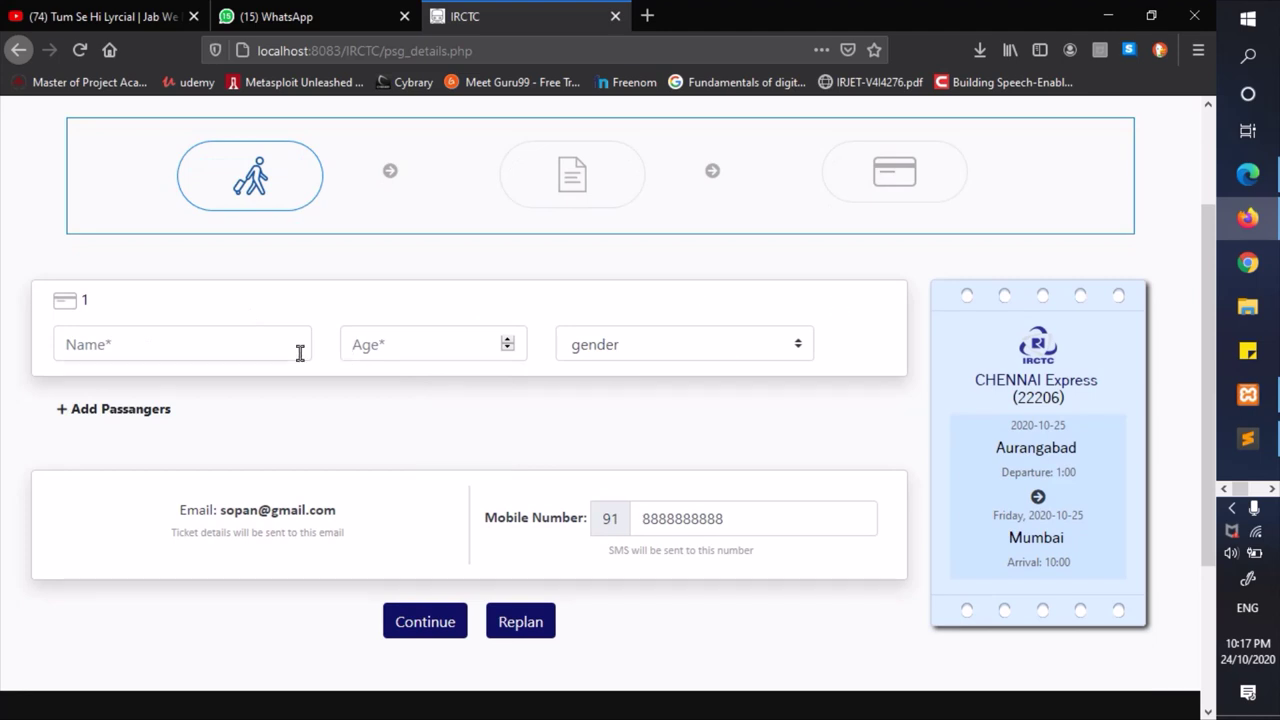
pyautogui.click(180, 344)
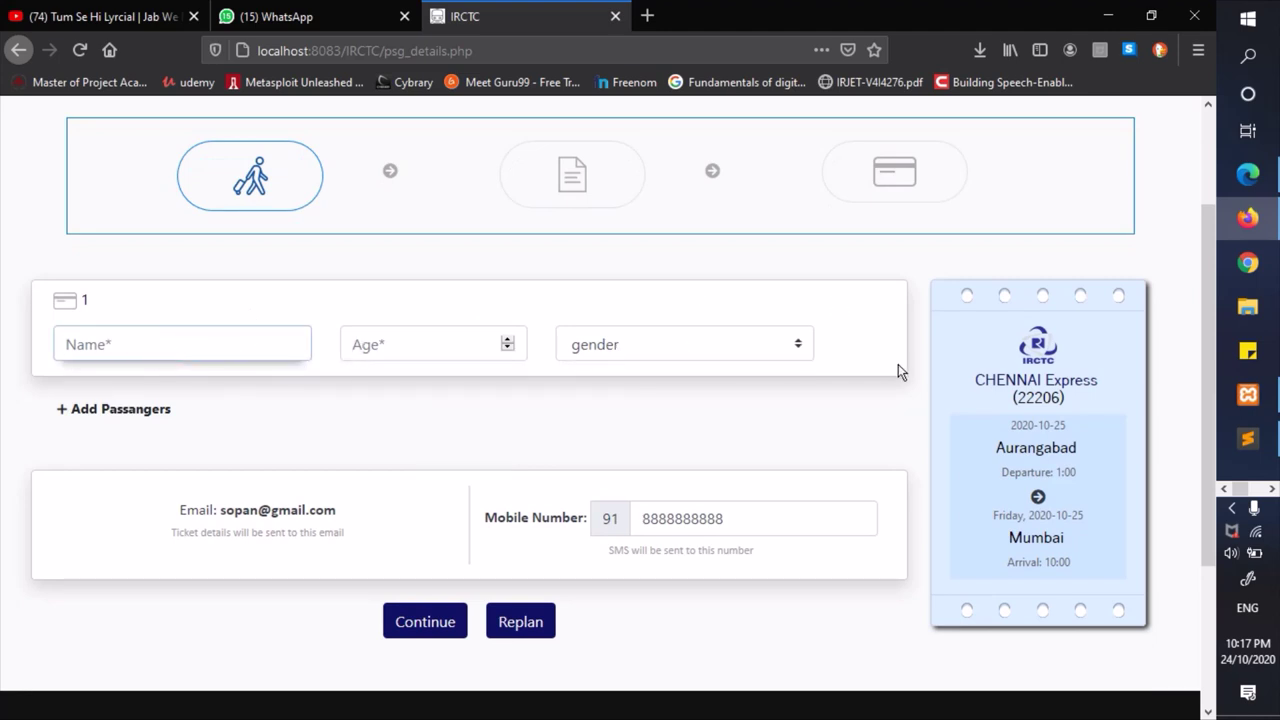
pyautogui.moveTo(920, 289); pyautogui.dragTo(1095, 574)
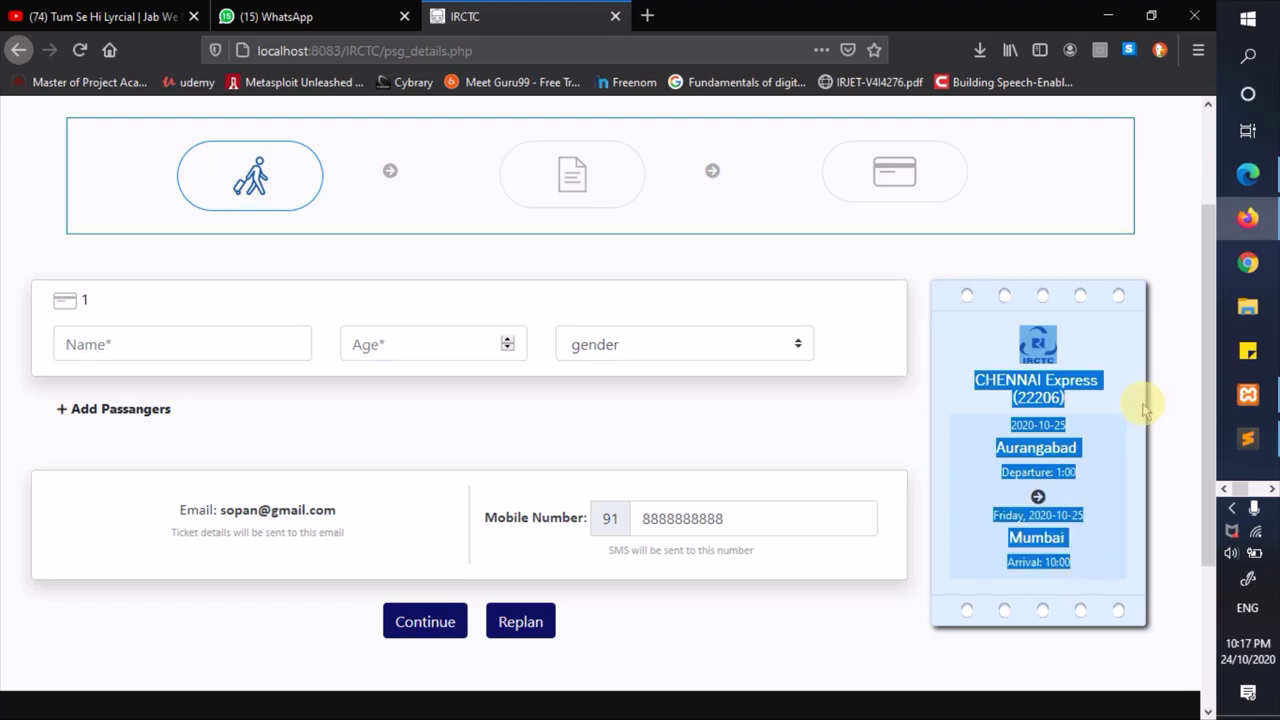
pyautogui.click(1087, 455)
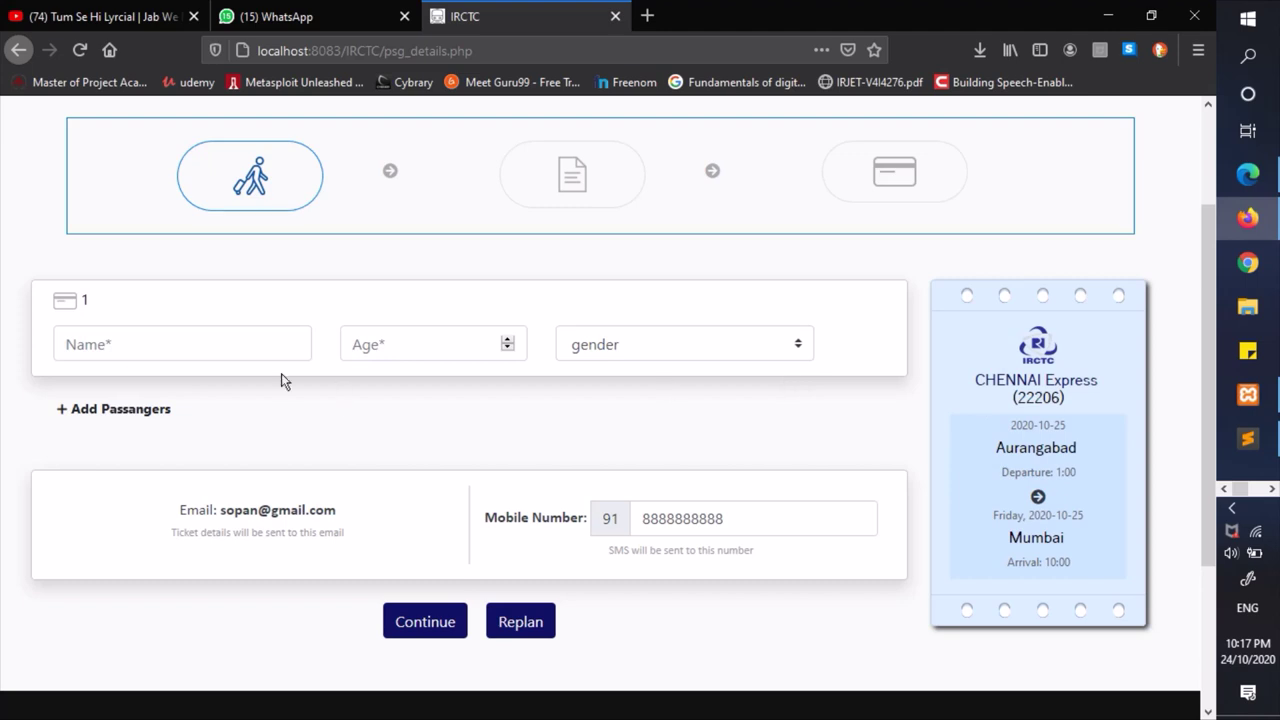
# - Add two extra passenger rows, then delete both so one empty entry remains
pyautogui.click(148, 424)
pyautogui.scroll(-1, 203, 486)
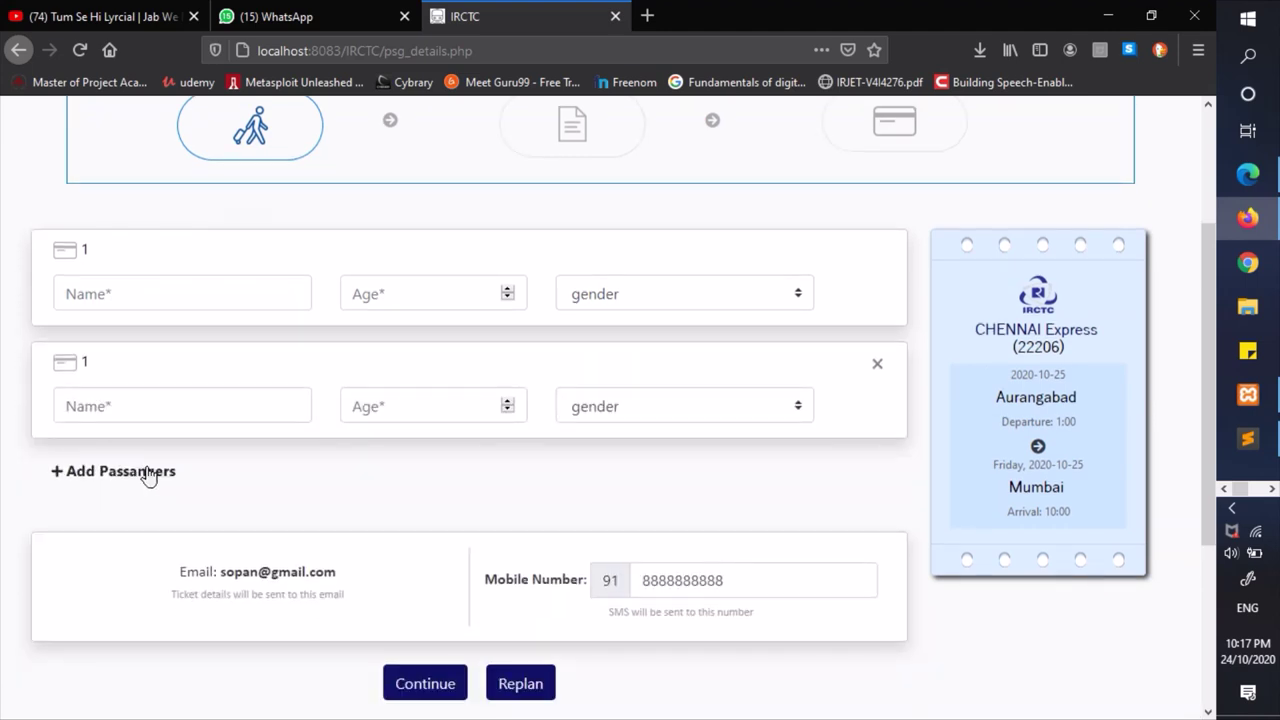
pyautogui.click(148, 473)
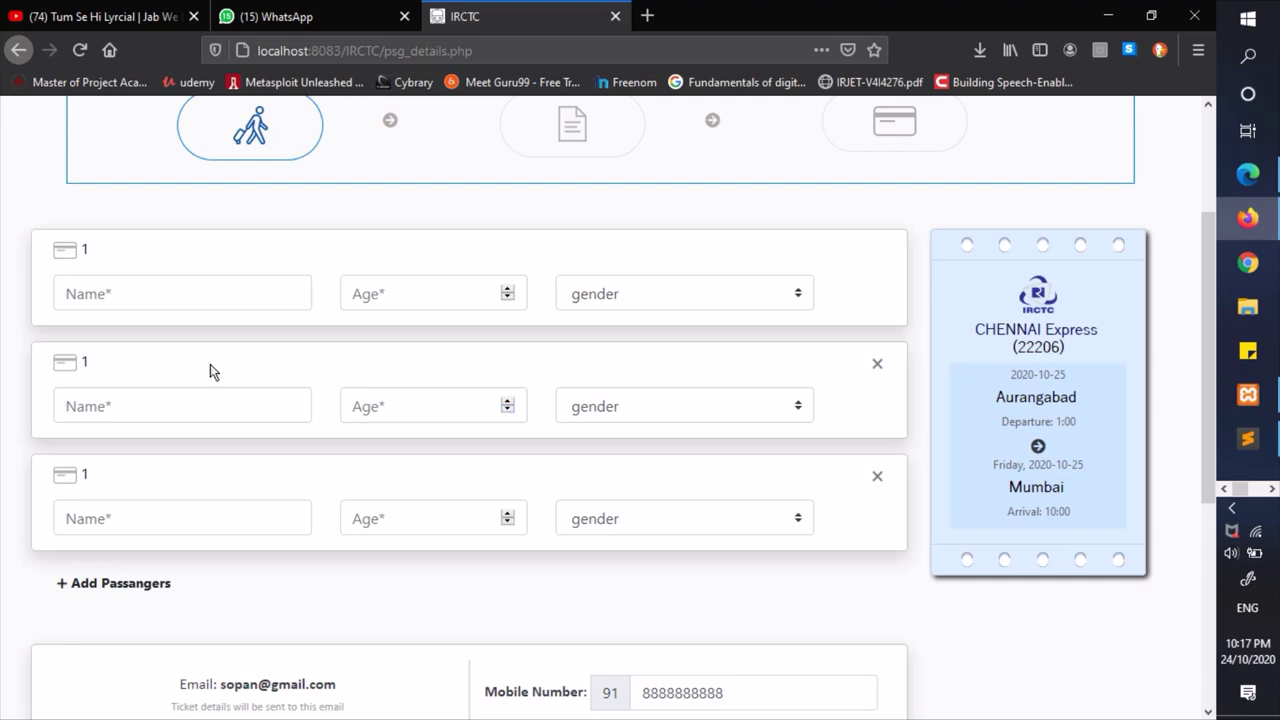
pyautogui.click(878, 476)
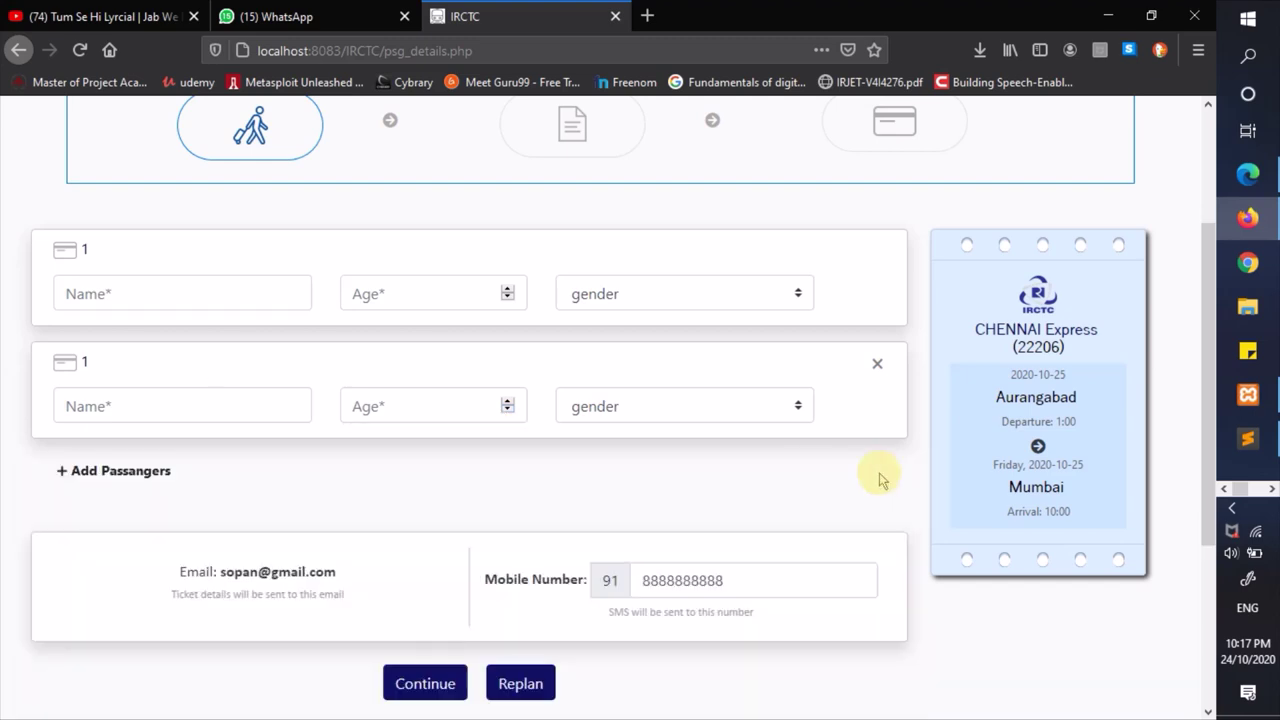
pyautogui.click(877, 364)
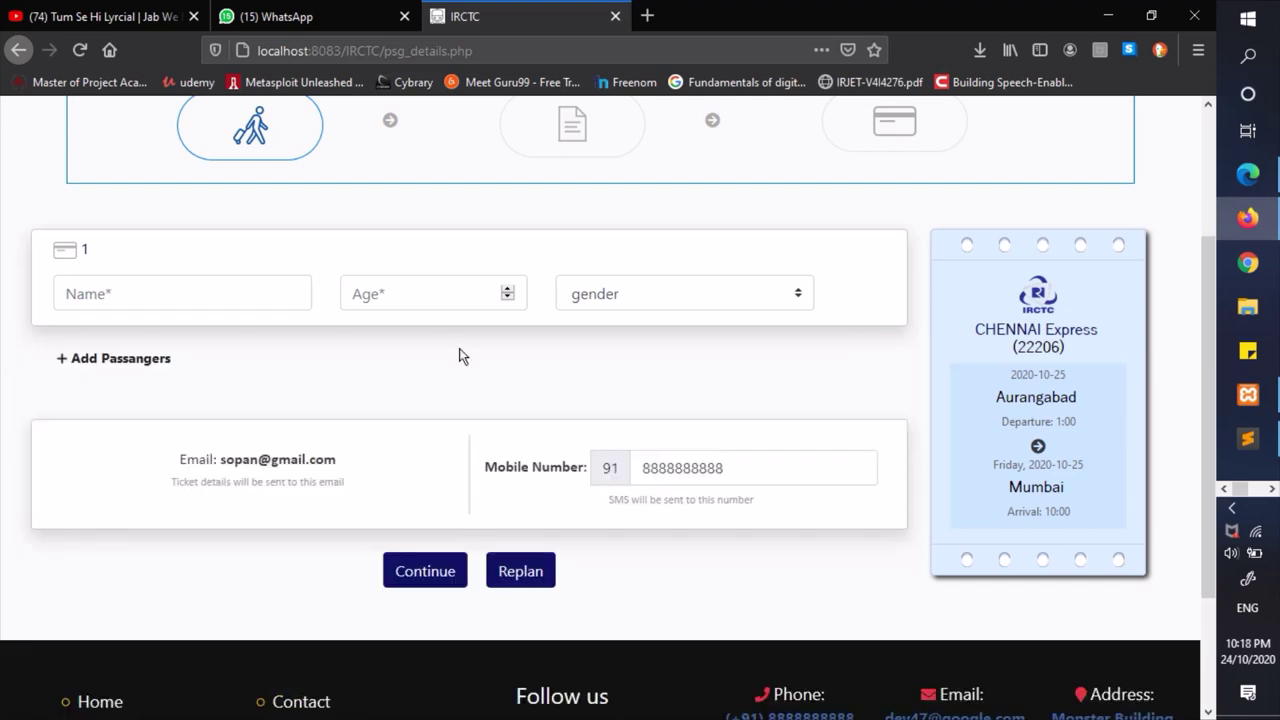
# - Enter the first passenger's name, age 14 and gender Male
pyautogui.click(253, 300)
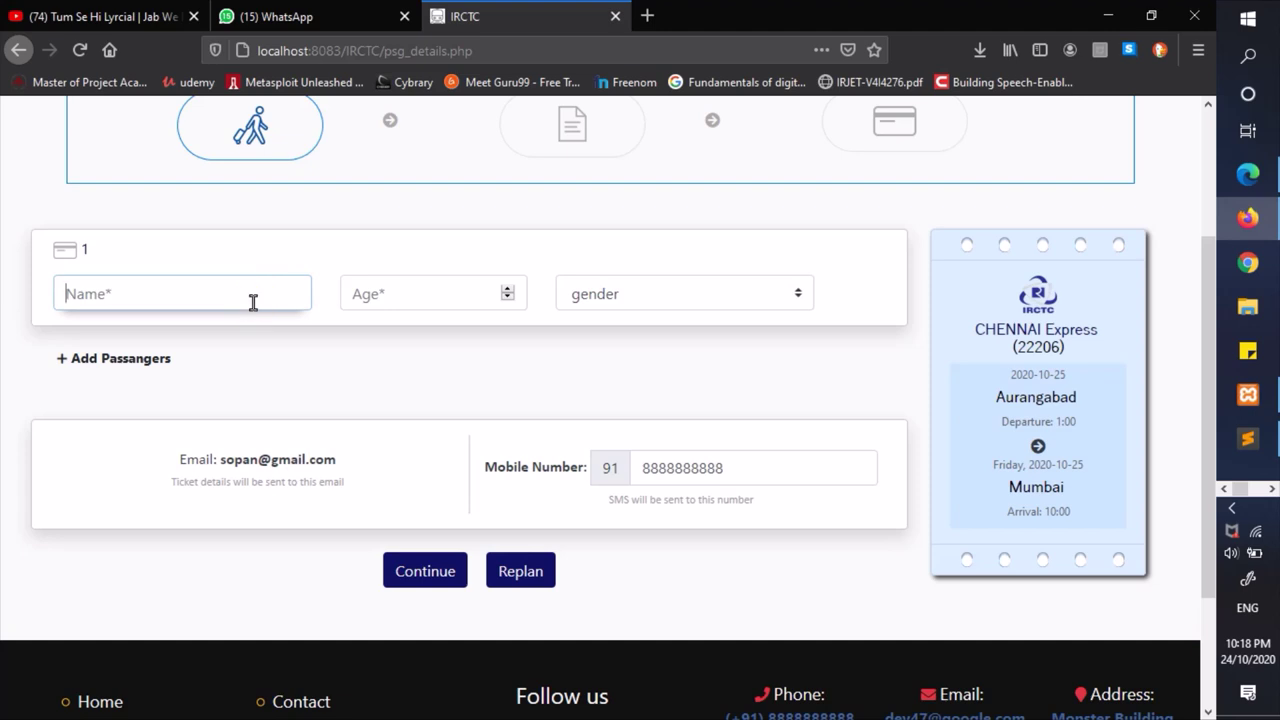
pyautogui.write('Akshay')
pyautogui.press('Tab')
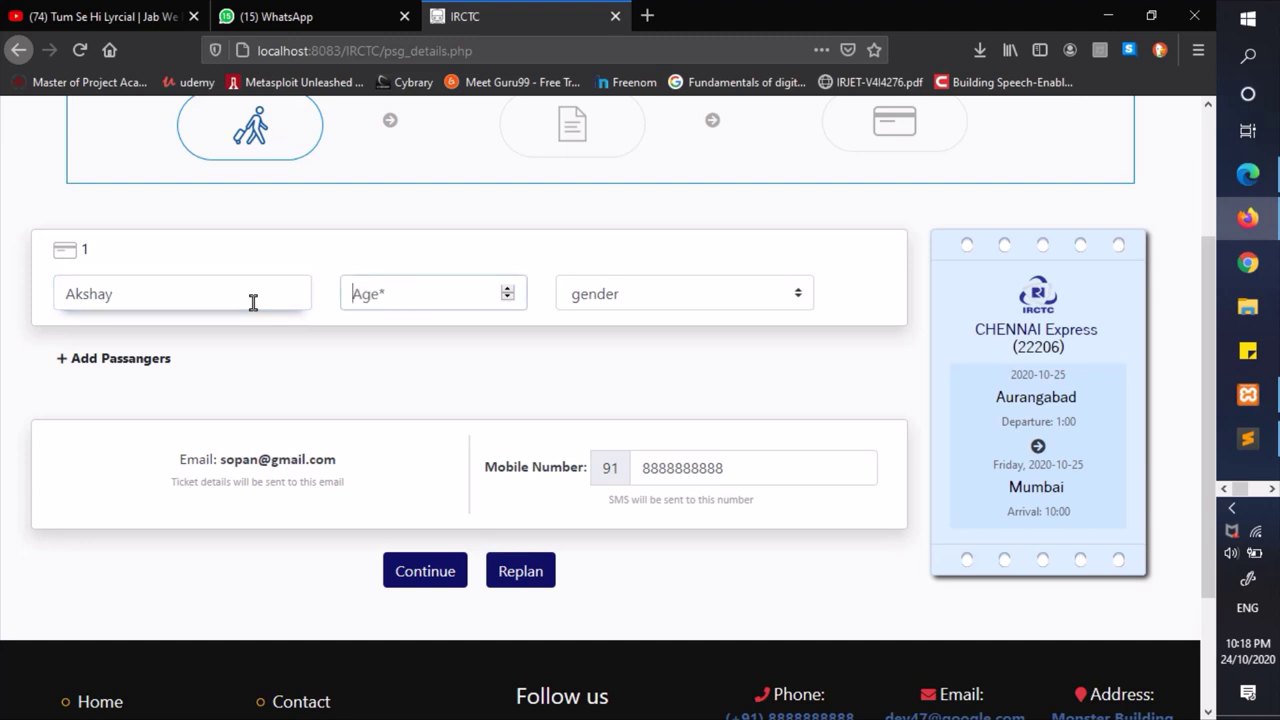
pyautogui.write('6')
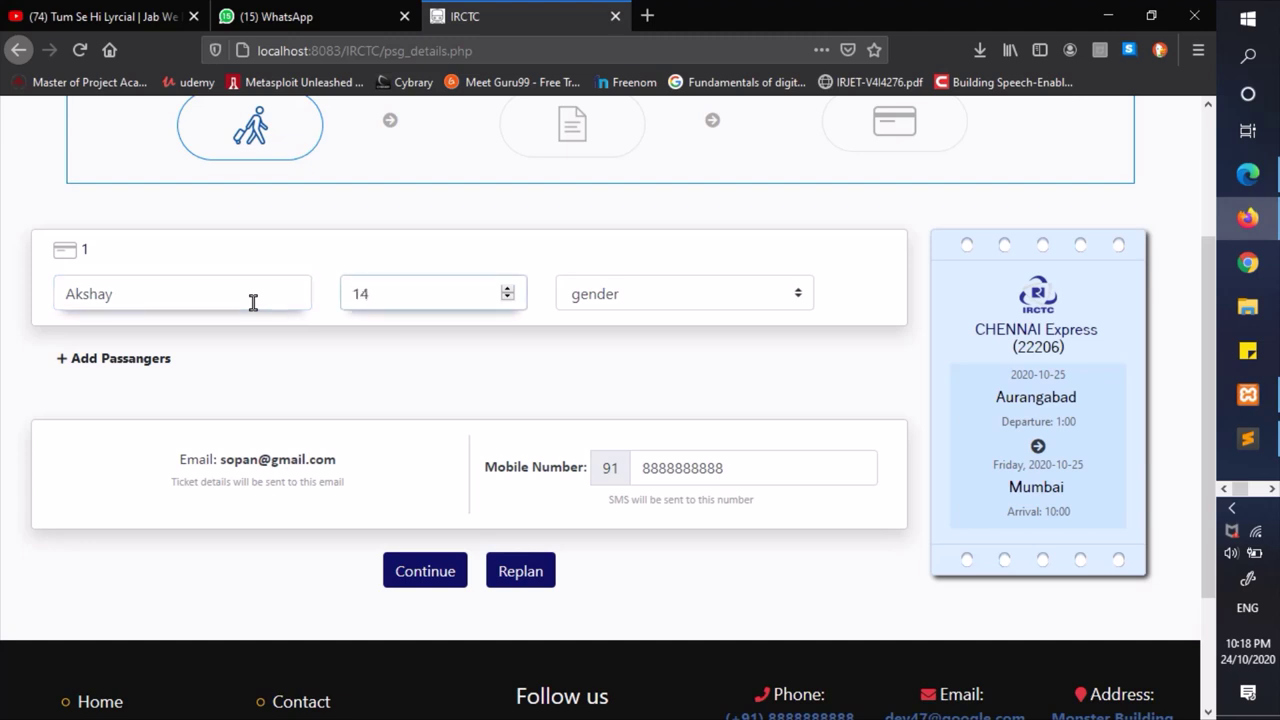
pyautogui.click(614, 294)
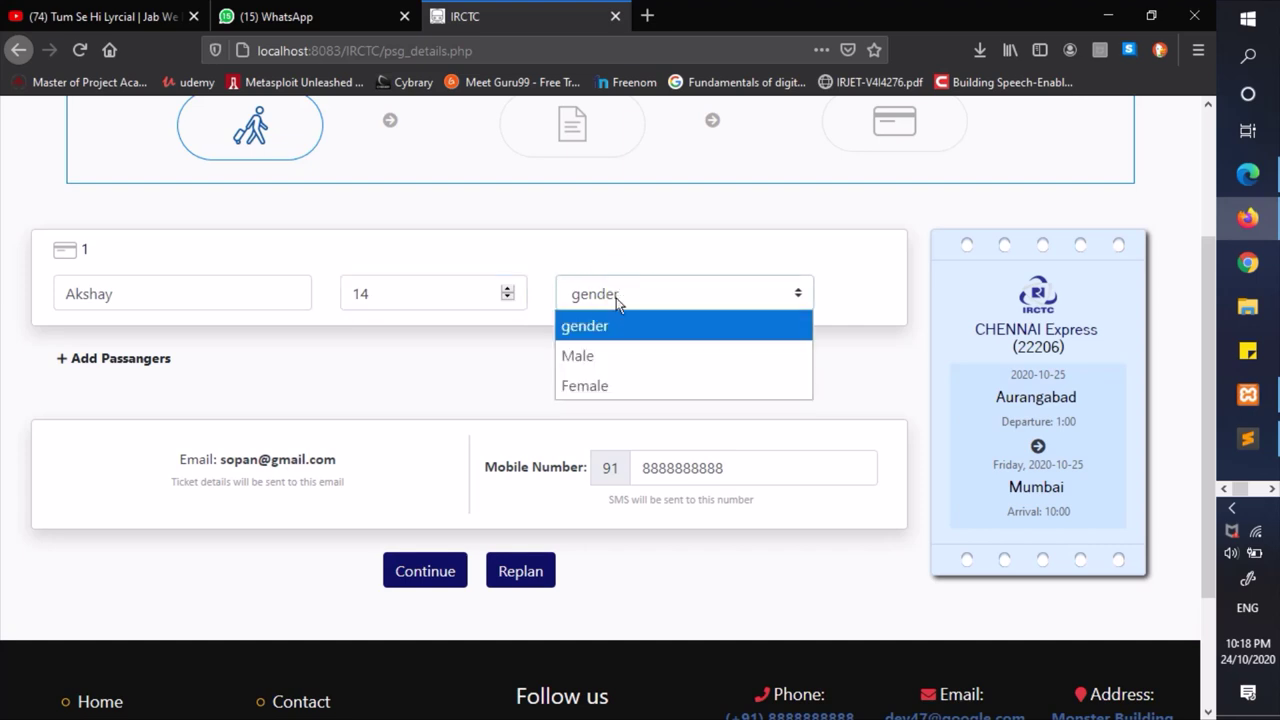
pyautogui.click(613, 357)
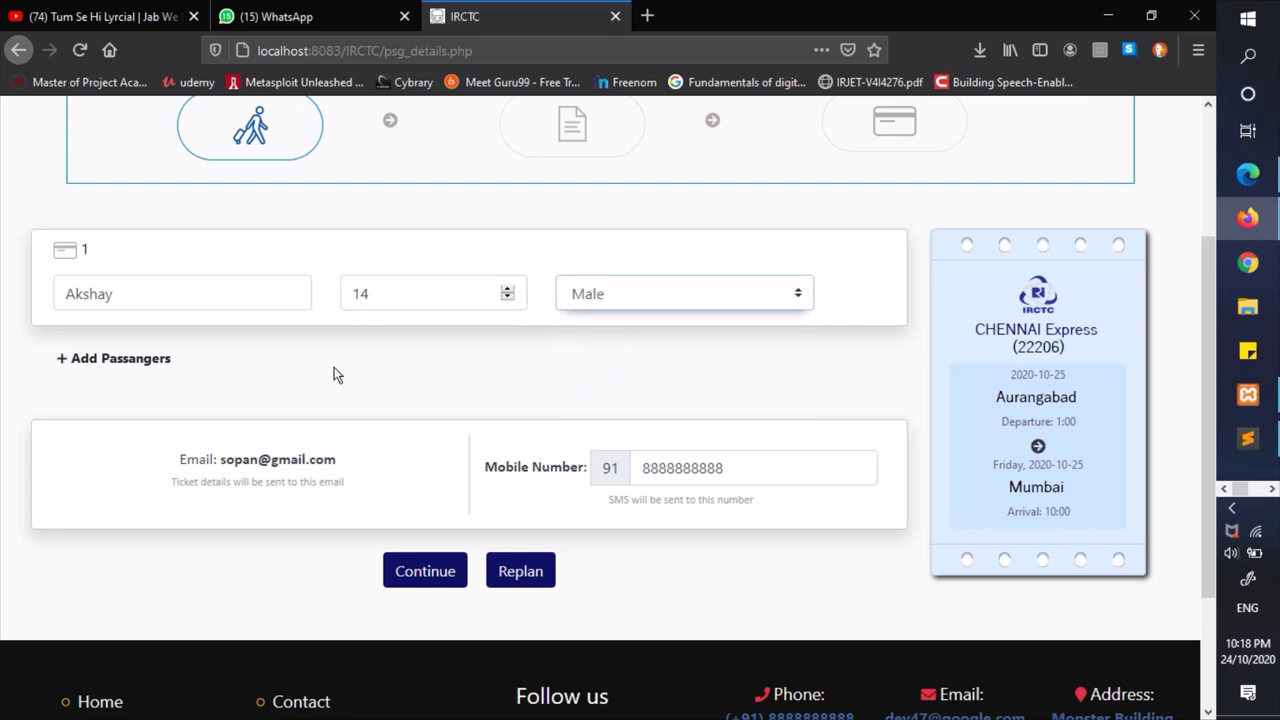
# - Add a second passenger with their name, age 23 and gender Male
pyautogui.click(137, 359)
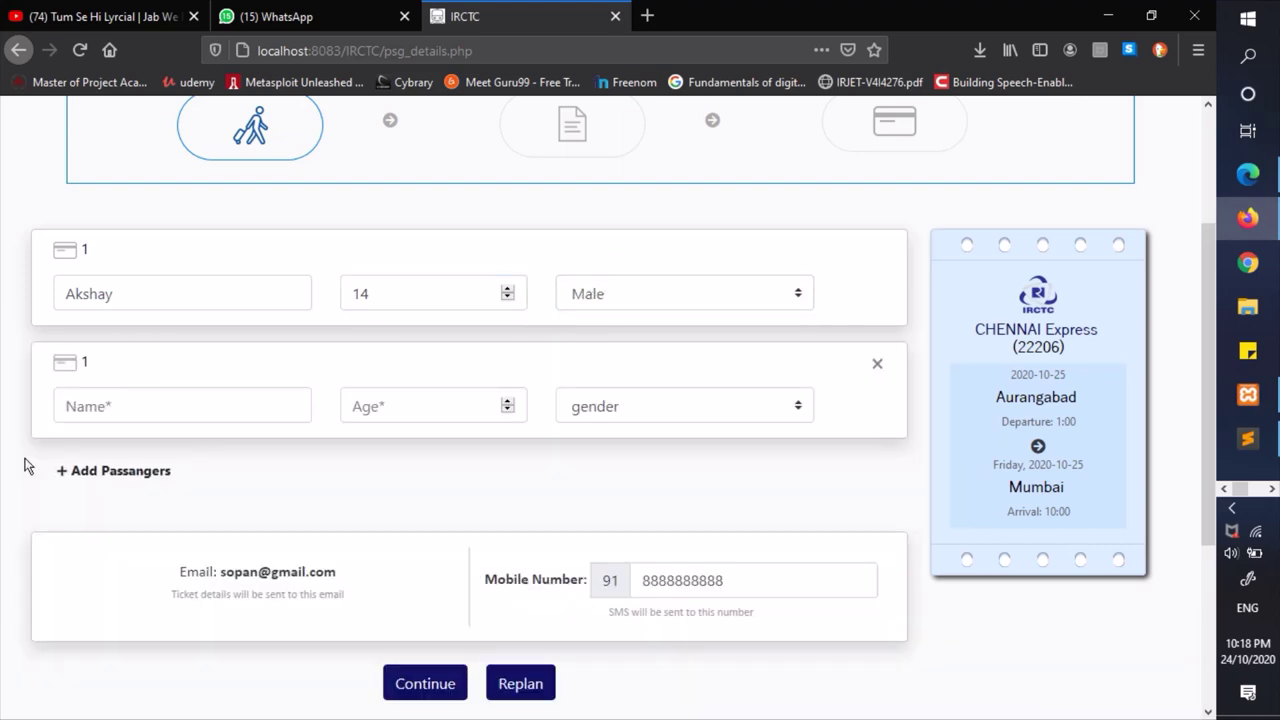
pyautogui.click(170, 407)
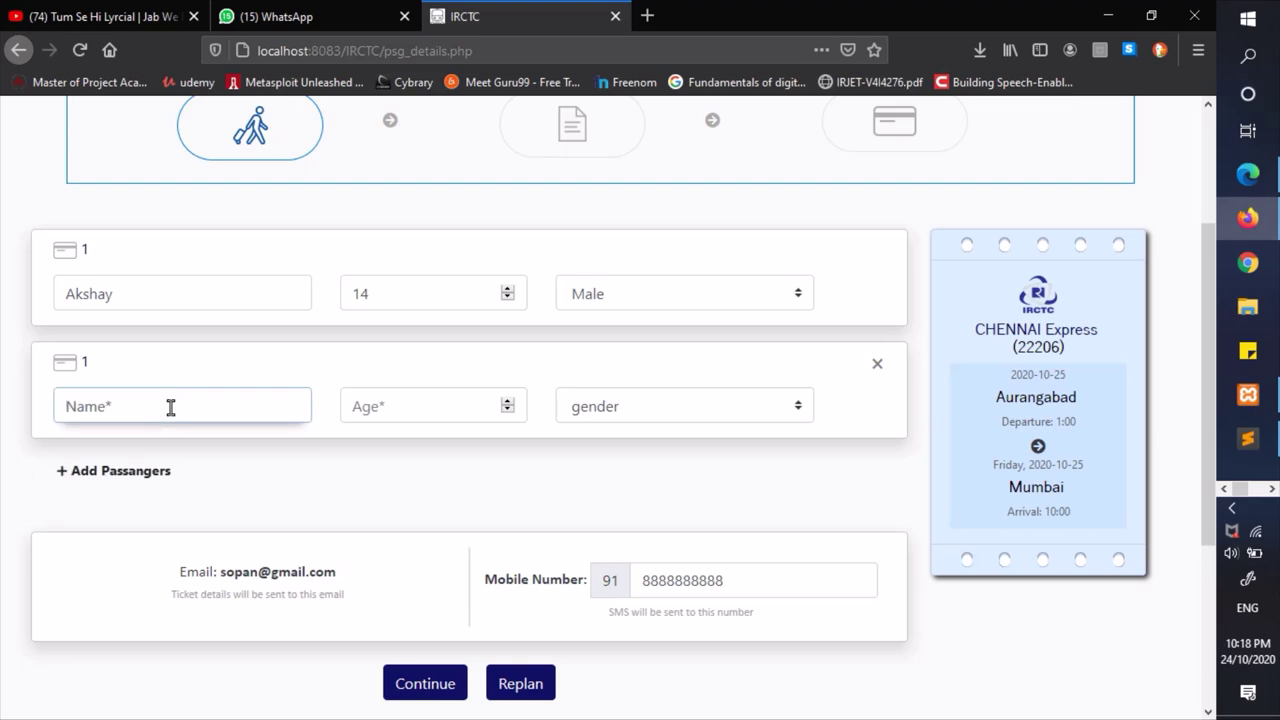
pyautogui.write('Arjun')
pyautogui.press('Tab')
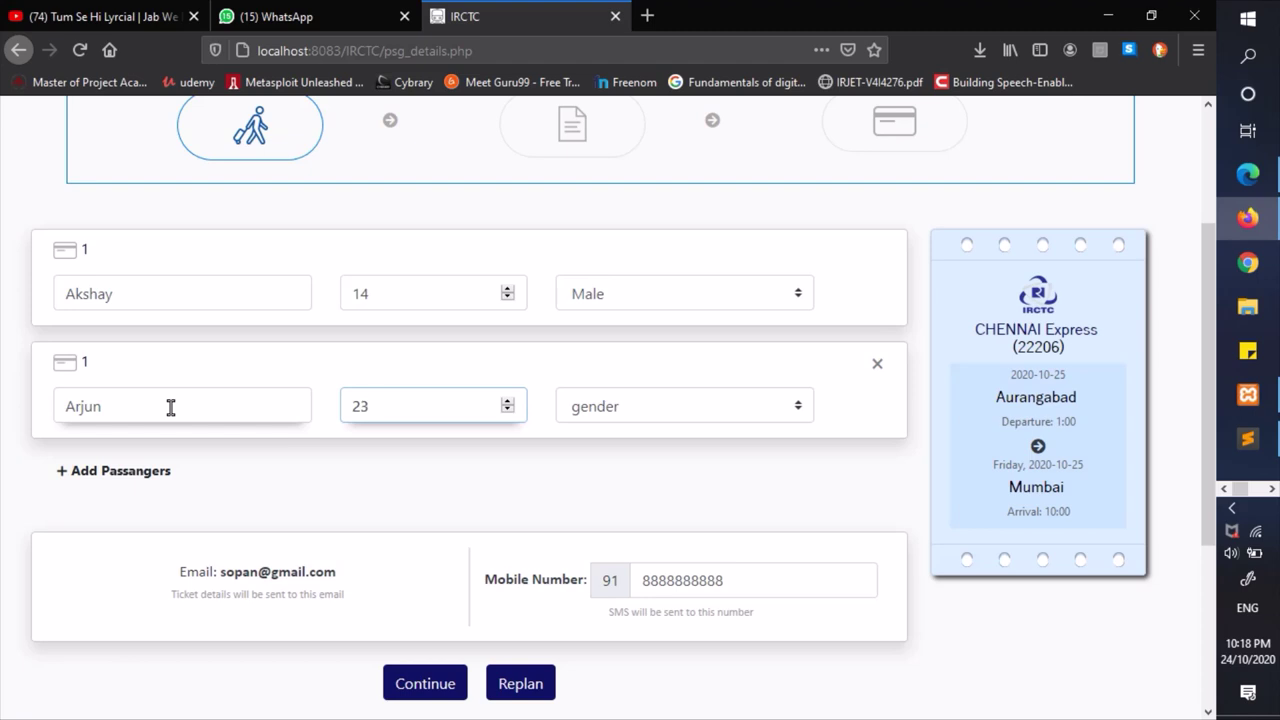
pyautogui.click(620, 420)
pyautogui.click(590, 466)
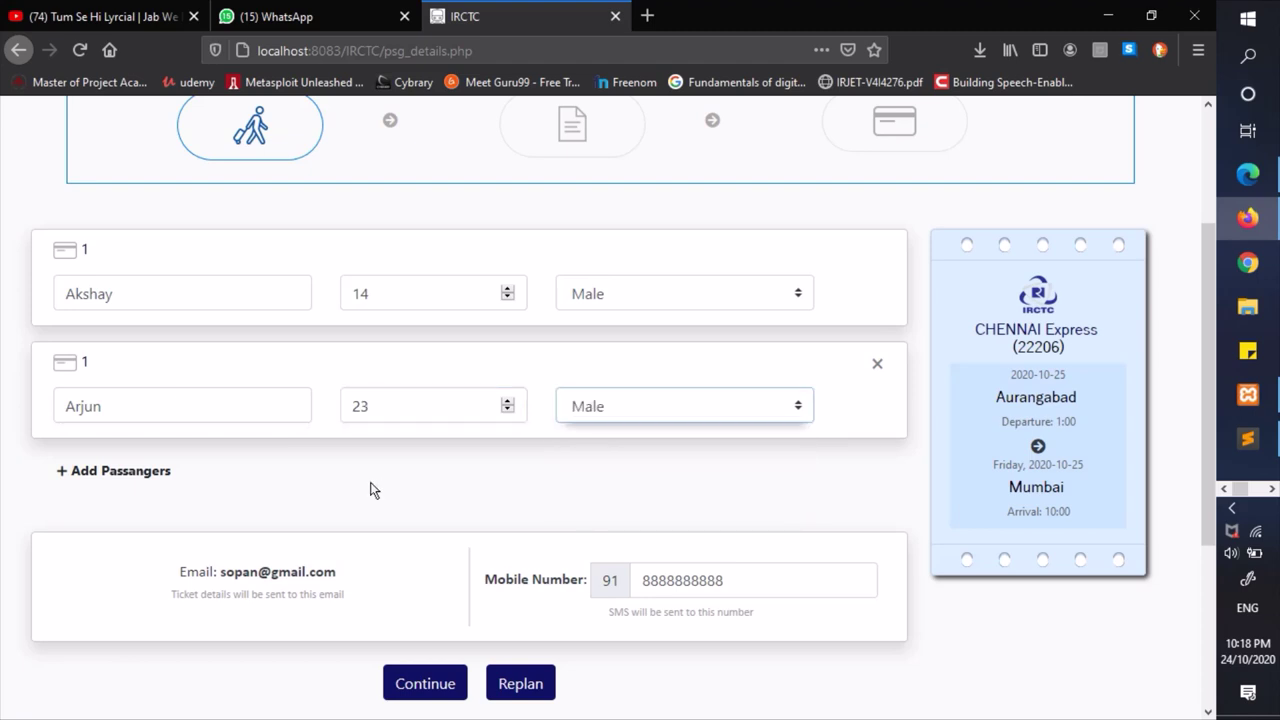
pyautogui.scroll(-2, 370, 490)
# - Check the prefilled contact e-mail and mobile number on the passenger form
pyautogui.moveTo(172, 460); pyautogui.dragTo(320, 449)
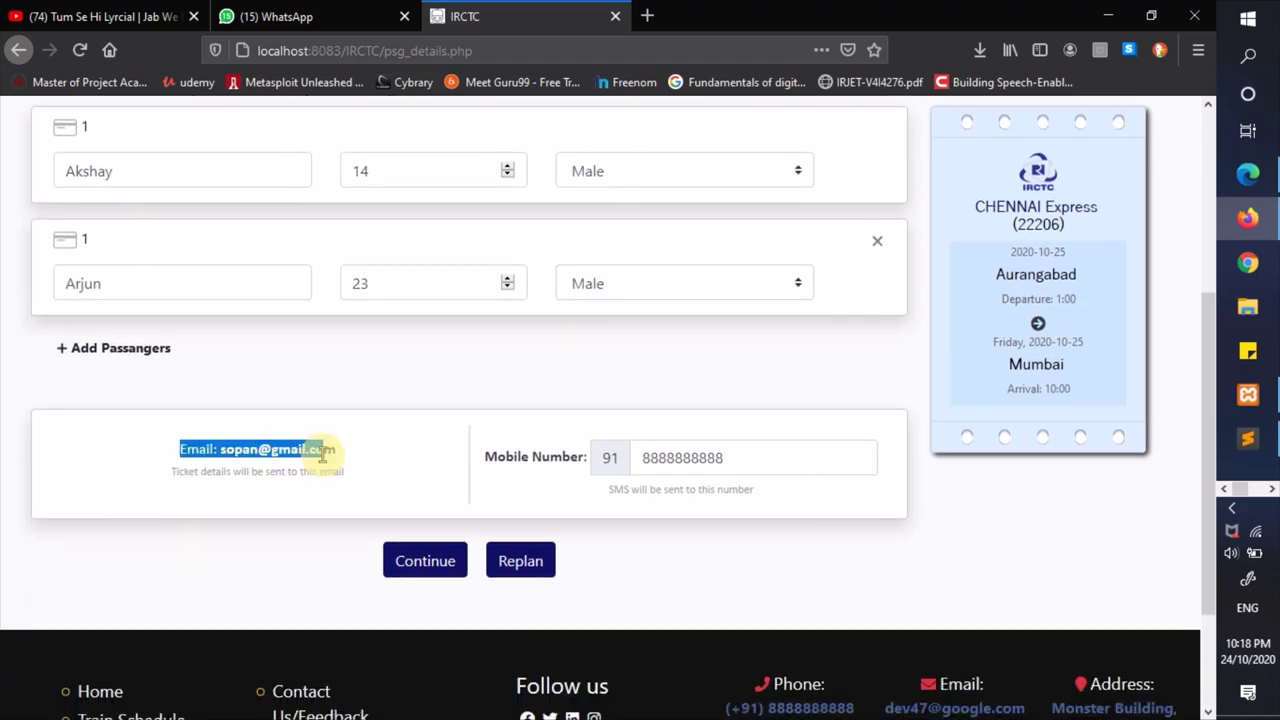
pyautogui.click(390, 446)
pyautogui.click(220, 450)
pyautogui.moveTo(220, 450); pyautogui.dragTo(348, 451)
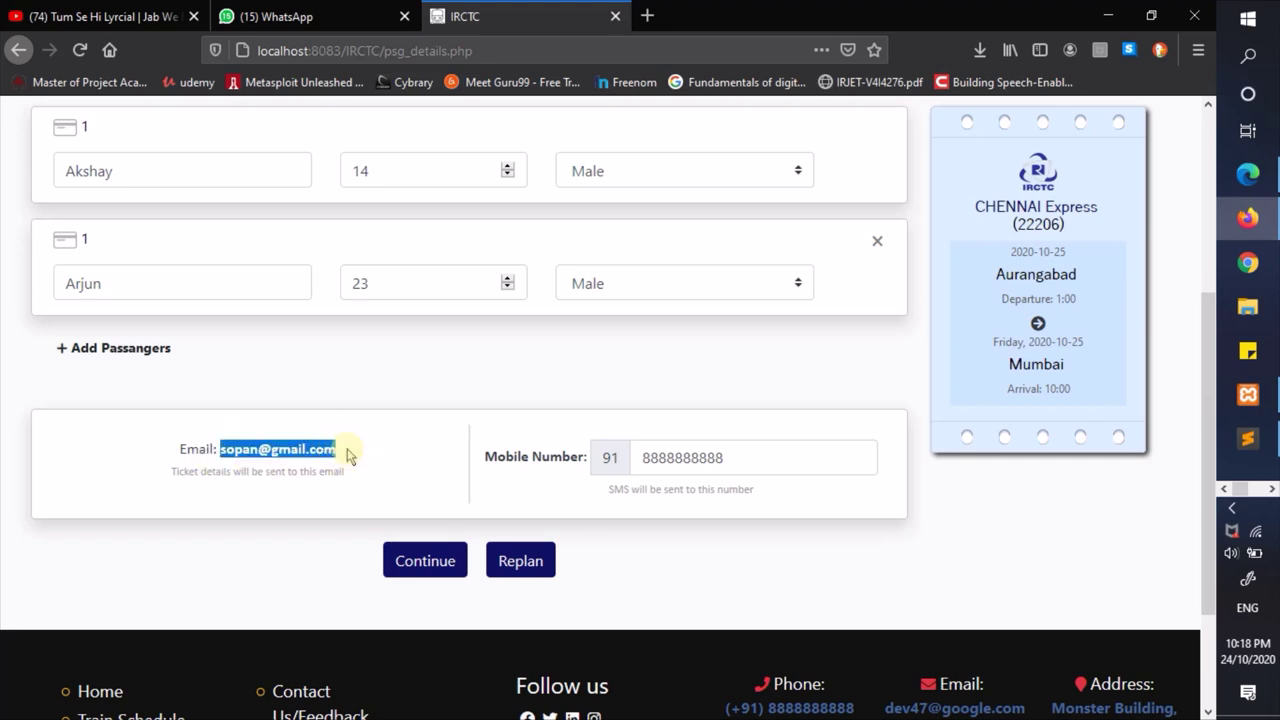
pyautogui.click(348, 452)
pyautogui.moveTo(220, 450); pyautogui.dragTo(323, 451)
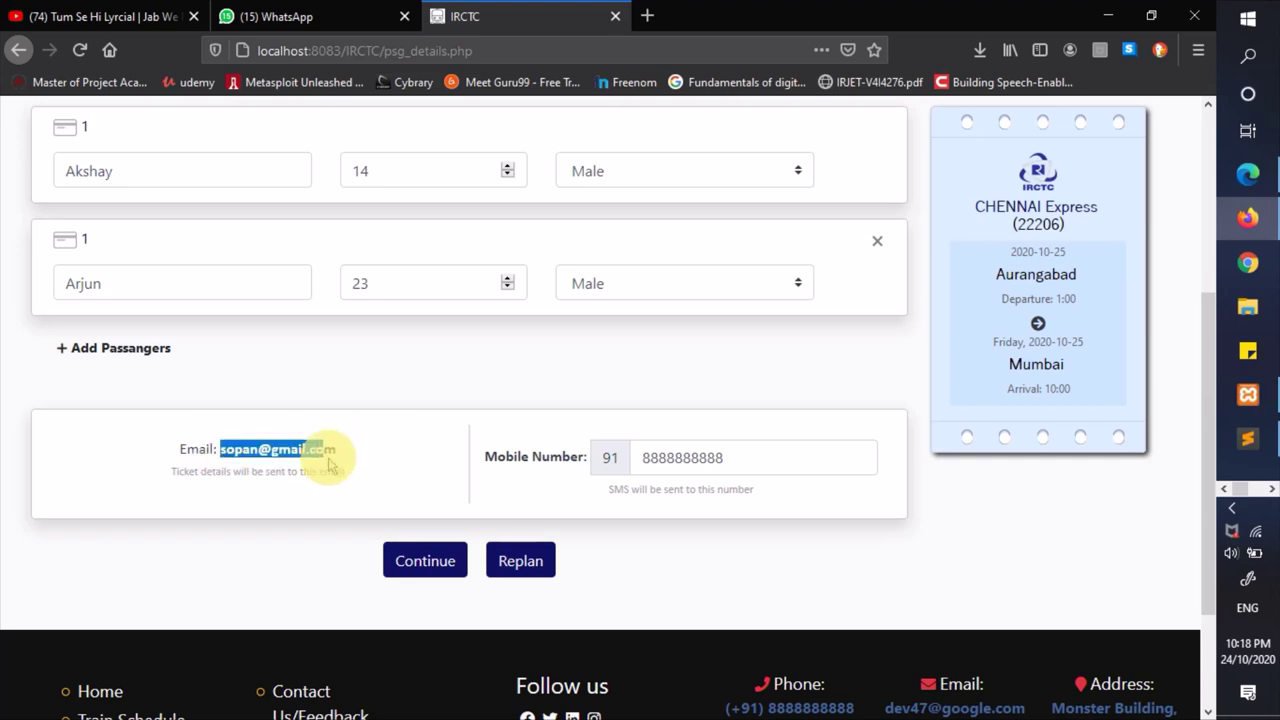
pyautogui.click(326, 454)
pyautogui.moveTo(795, 449); pyautogui.dragTo(628, 459)
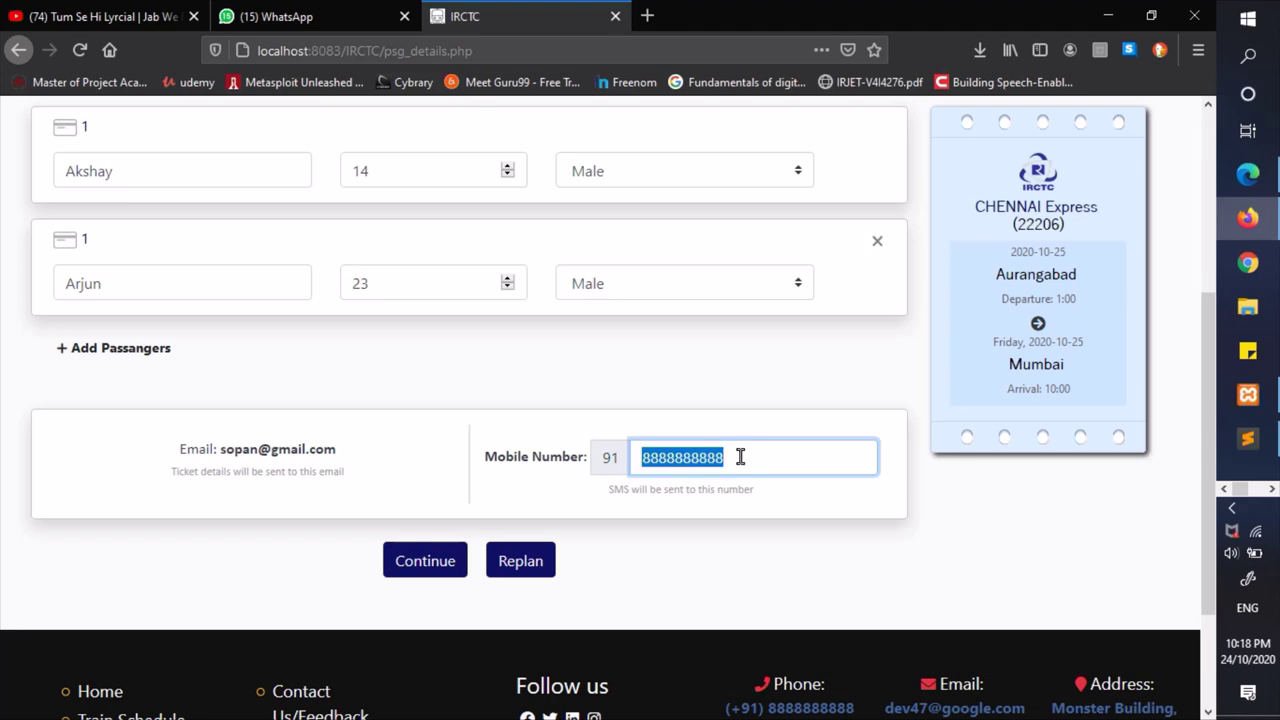
pyautogui.click(753, 393)
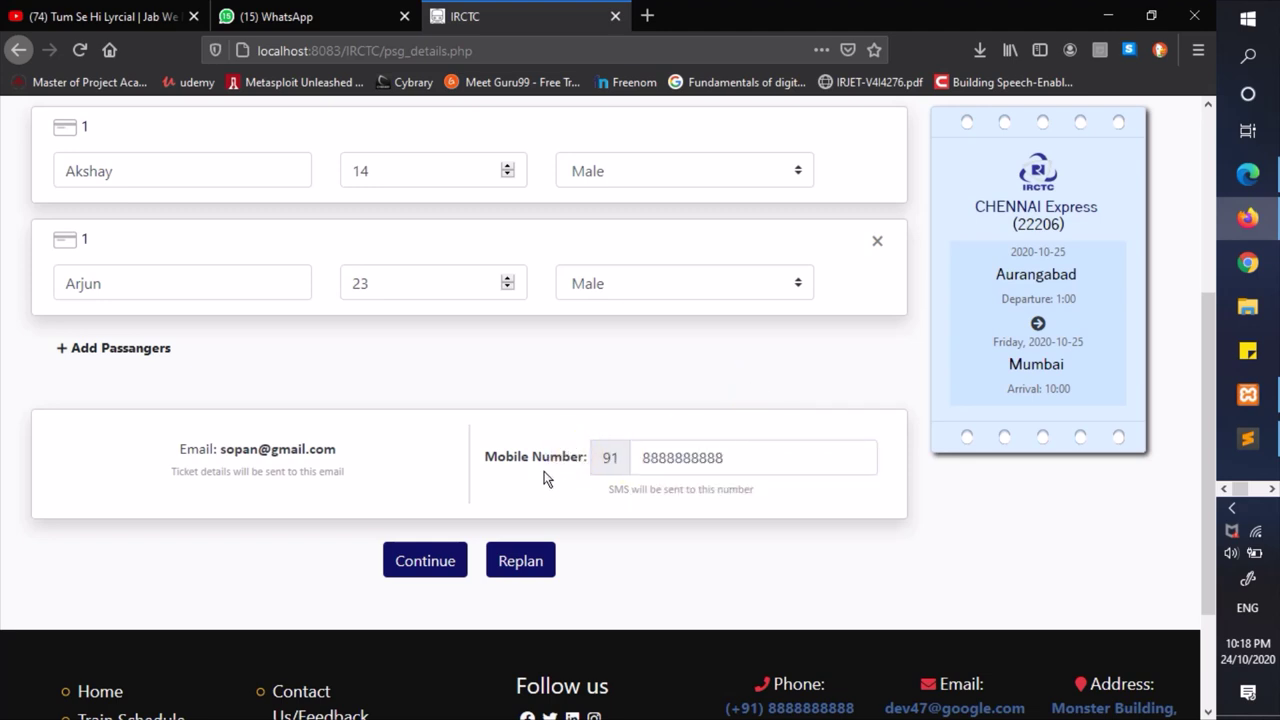
# - Continue from the passenger form to the booking review page
pyautogui.scroll(5, 524, 448)
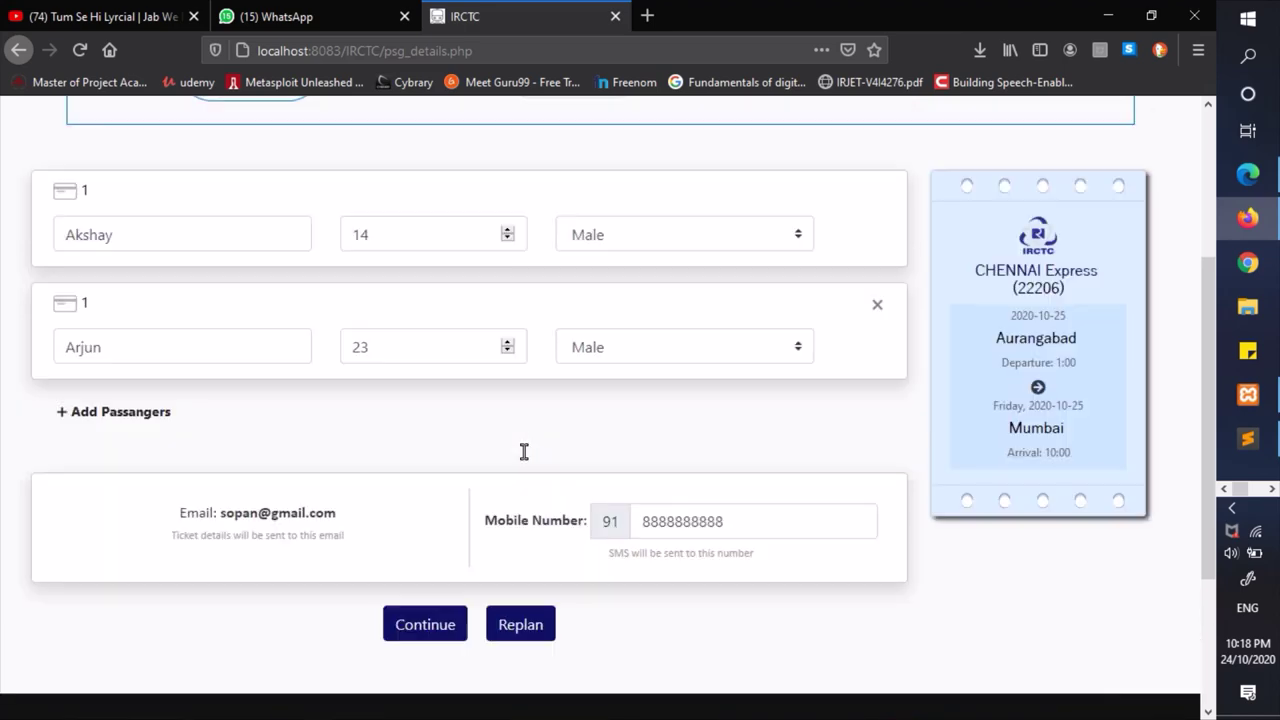
pyautogui.scroll(-3, 524, 452)
pyautogui.scroll(3, 524, 452)
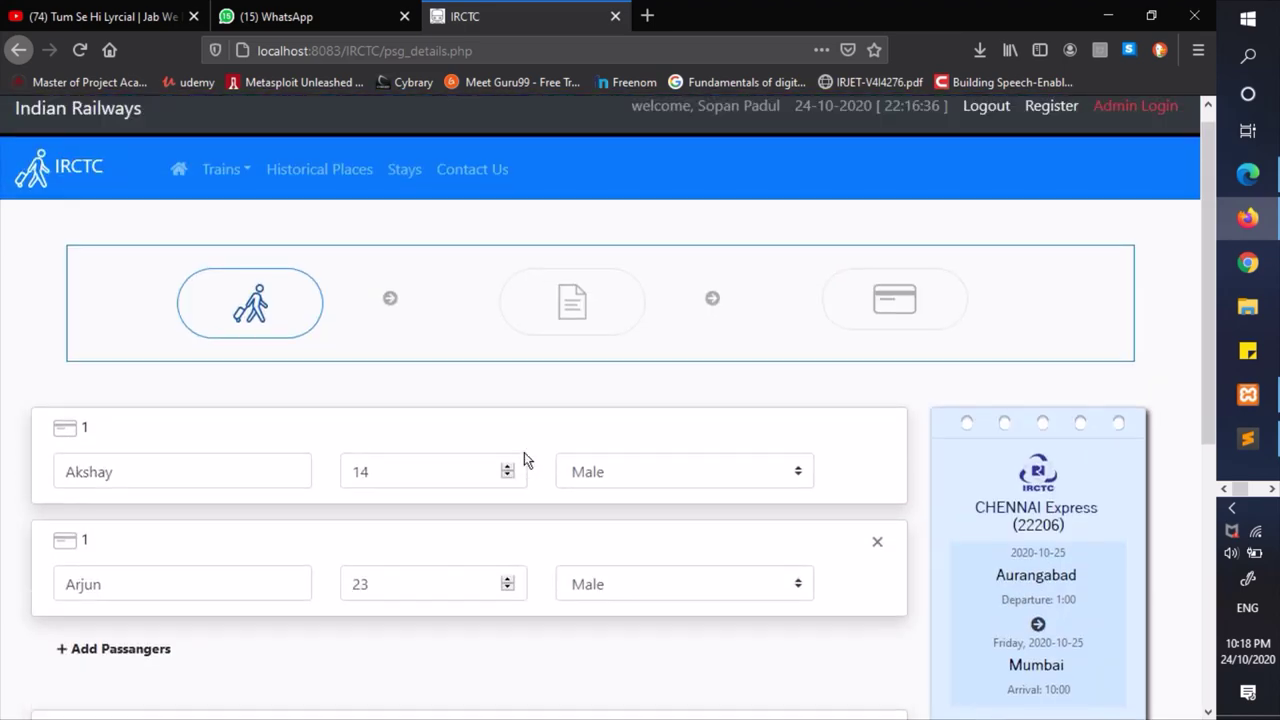
pyautogui.scroll(-5, 523, 457)
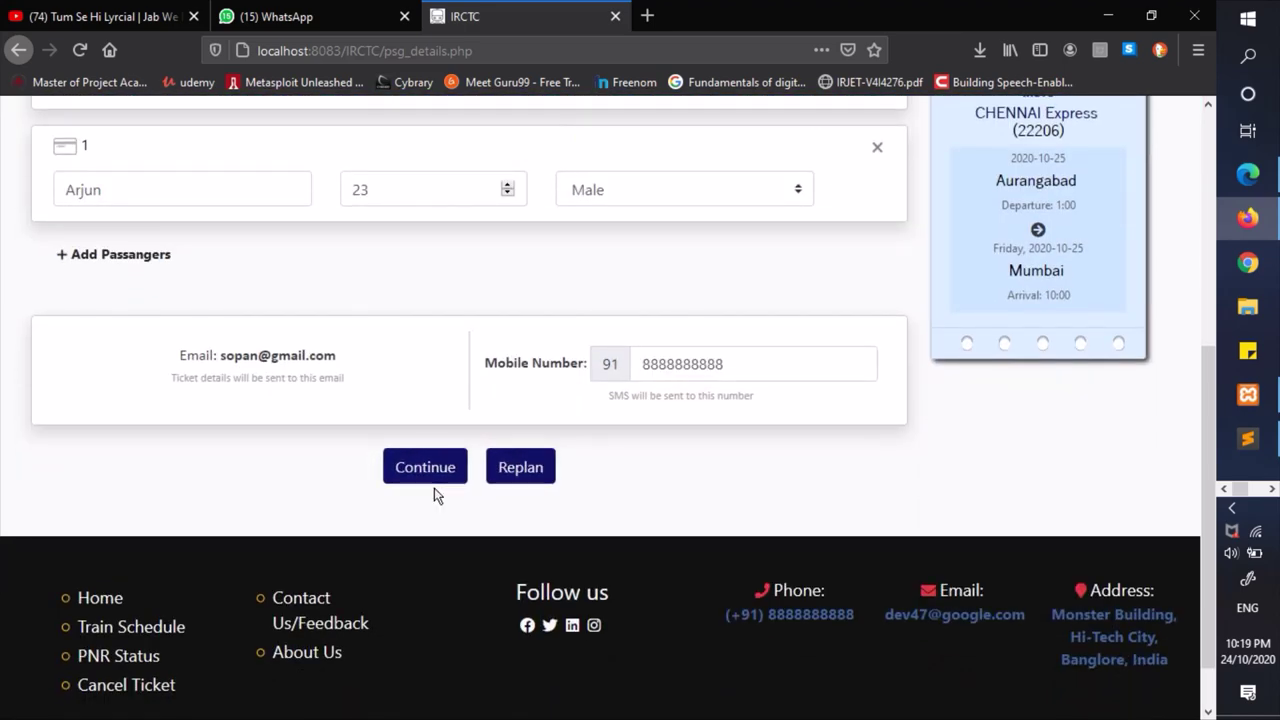
pyautogui.scroll(2, 677, 480)
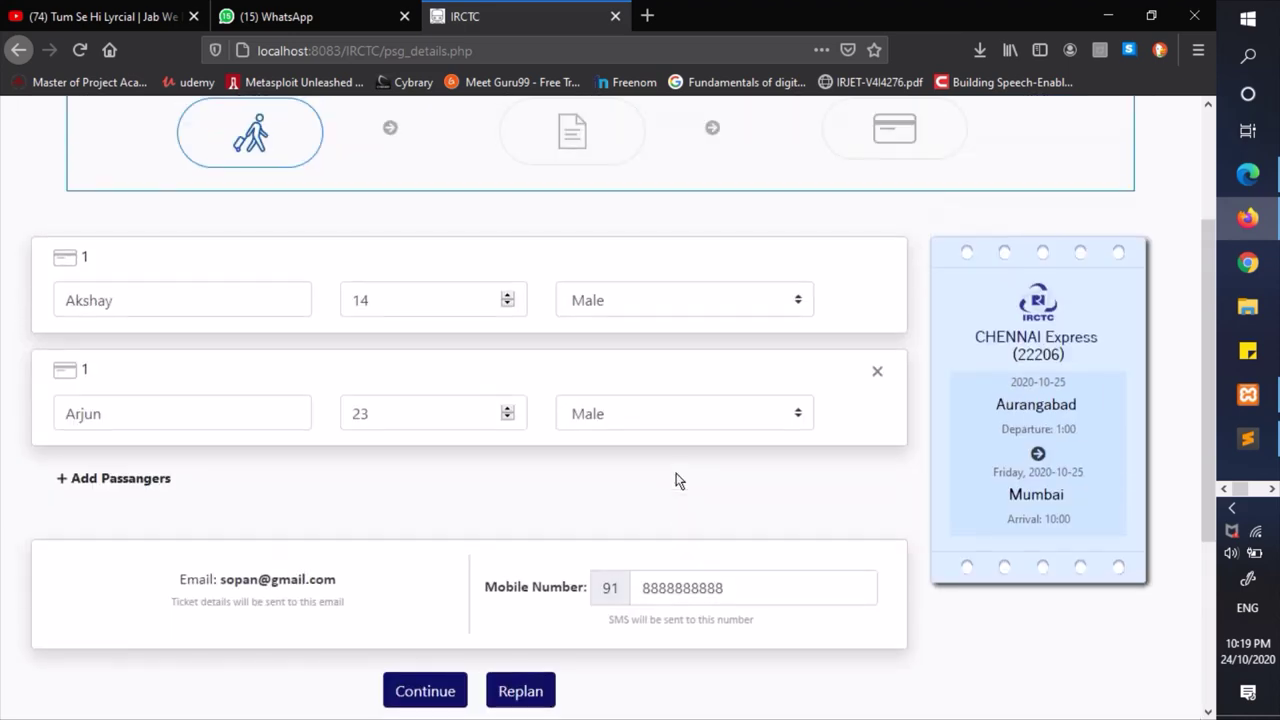
pyautogui.scroll(-3, 677, 480)
pyautogui.scroll(3, 634, 449)
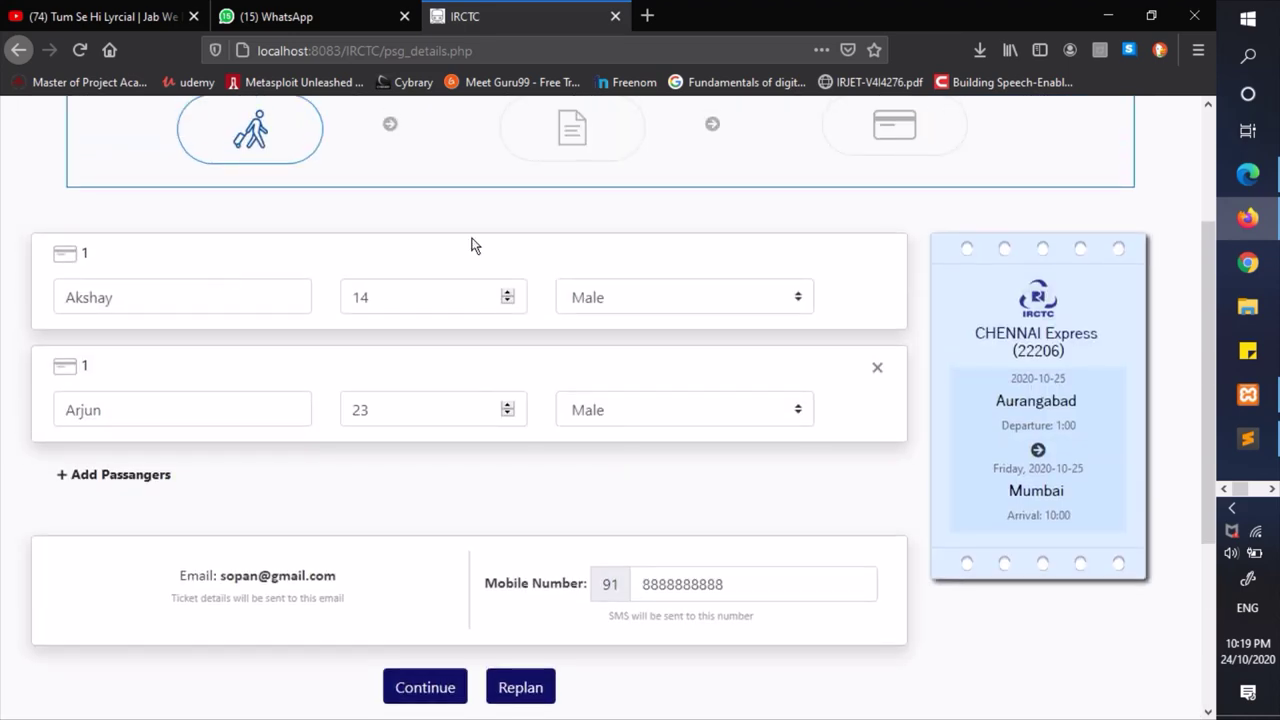
pyautogui.scroll(-3, 475, 524)
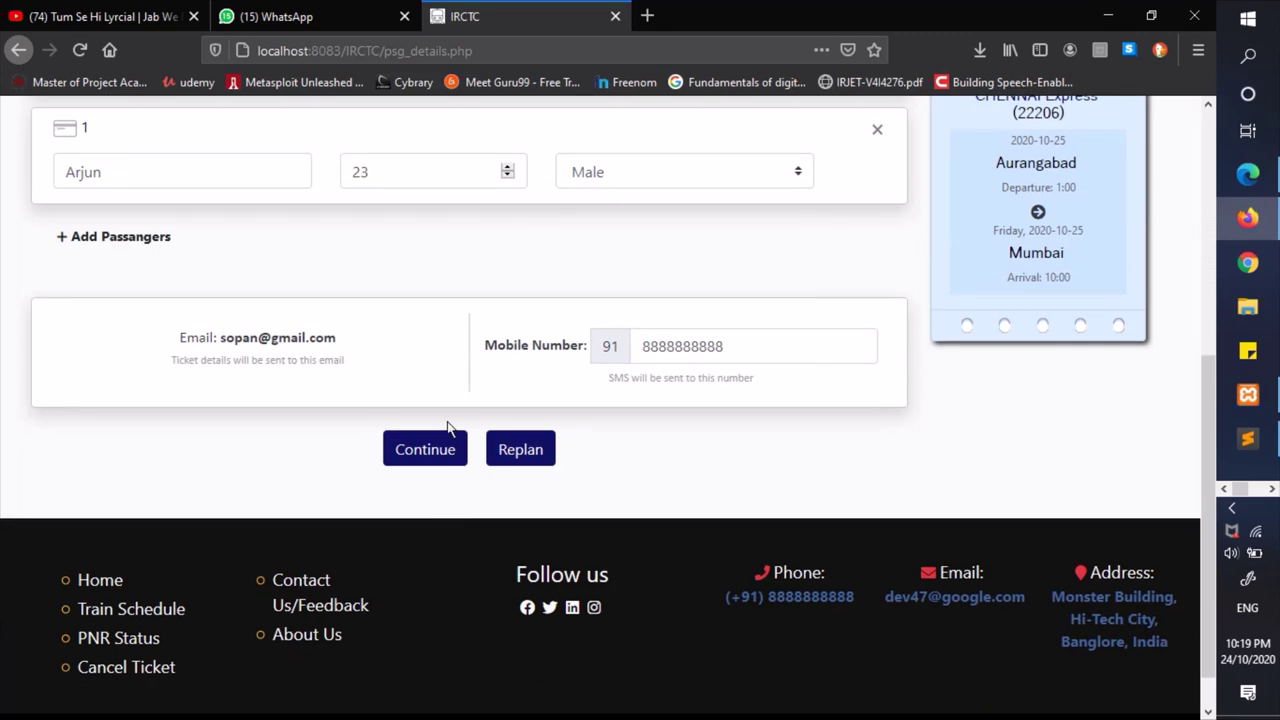
pyautogui.click(430, 450)
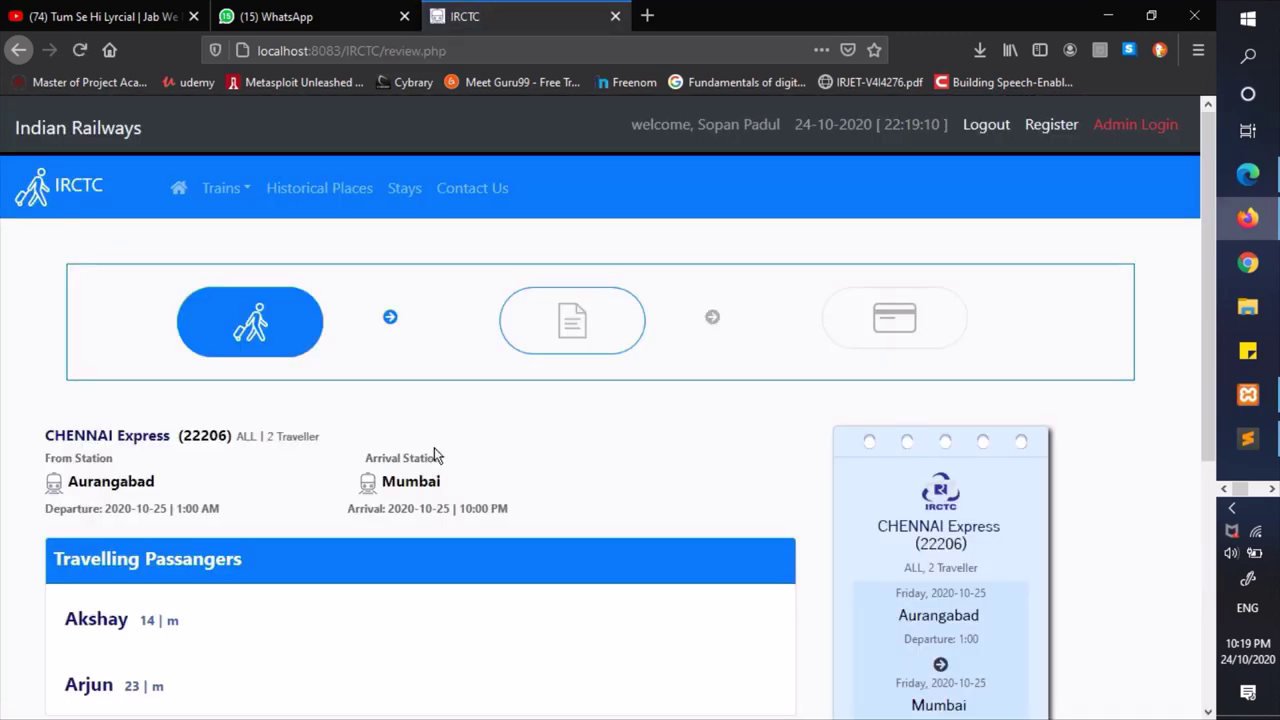
# - Inspect the CHENNAI Express title, traveller summary and first passenger on the review page
pyautogui.scroll(-1, 434, 447)
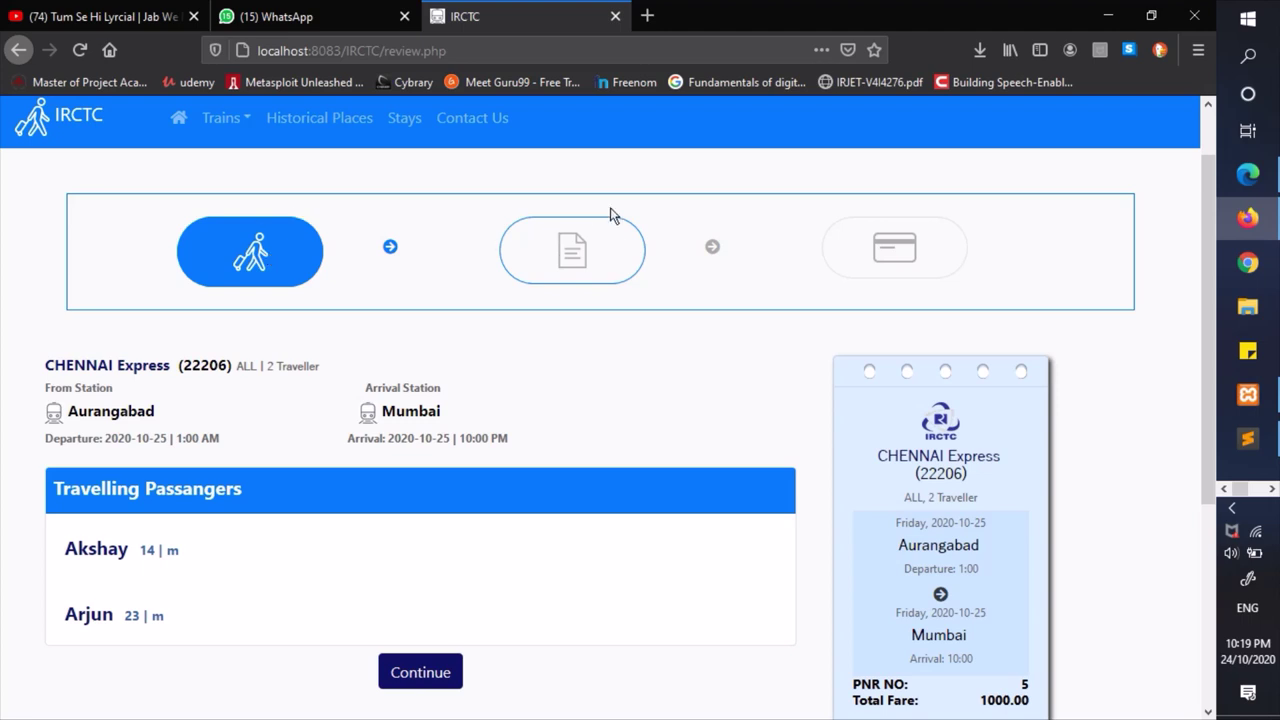
pyautogui.scroll(-1, 651, 360)
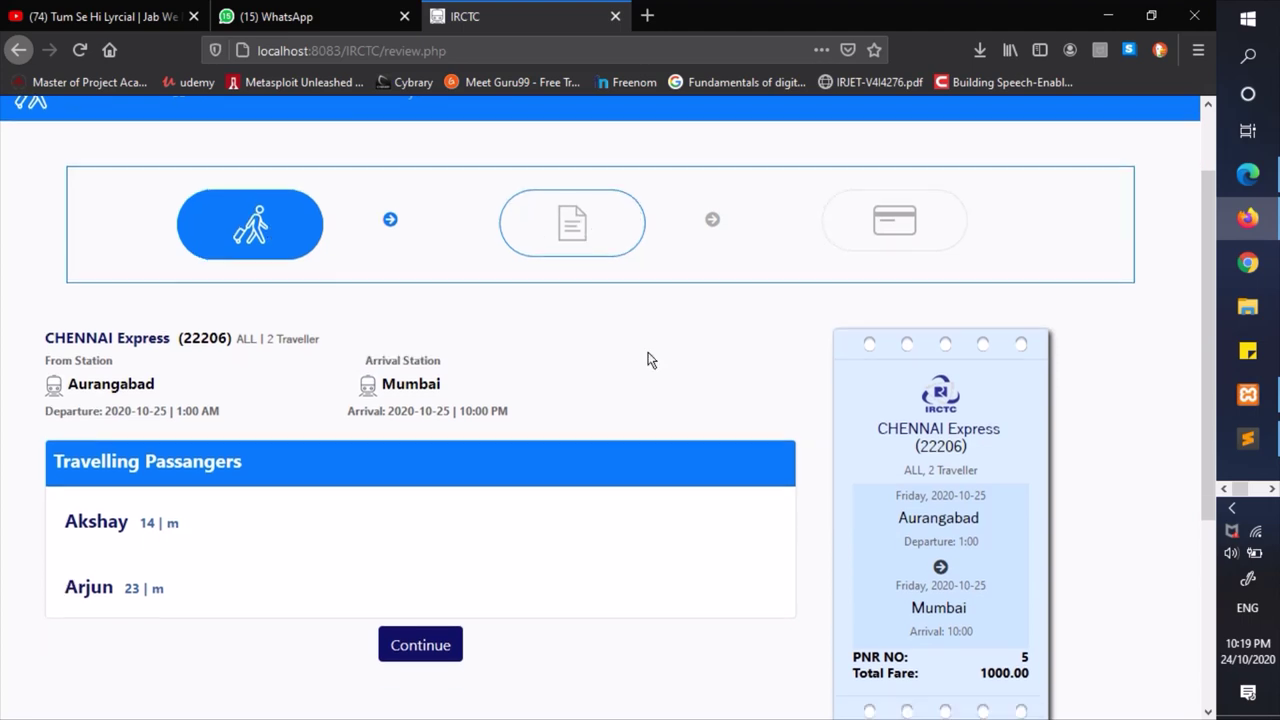
pyautogui.moveTo(38, 337); pyautogui.dragTo(226, 329)
pyautogui.click(45, 323)
pyautogui.click(244, 329)
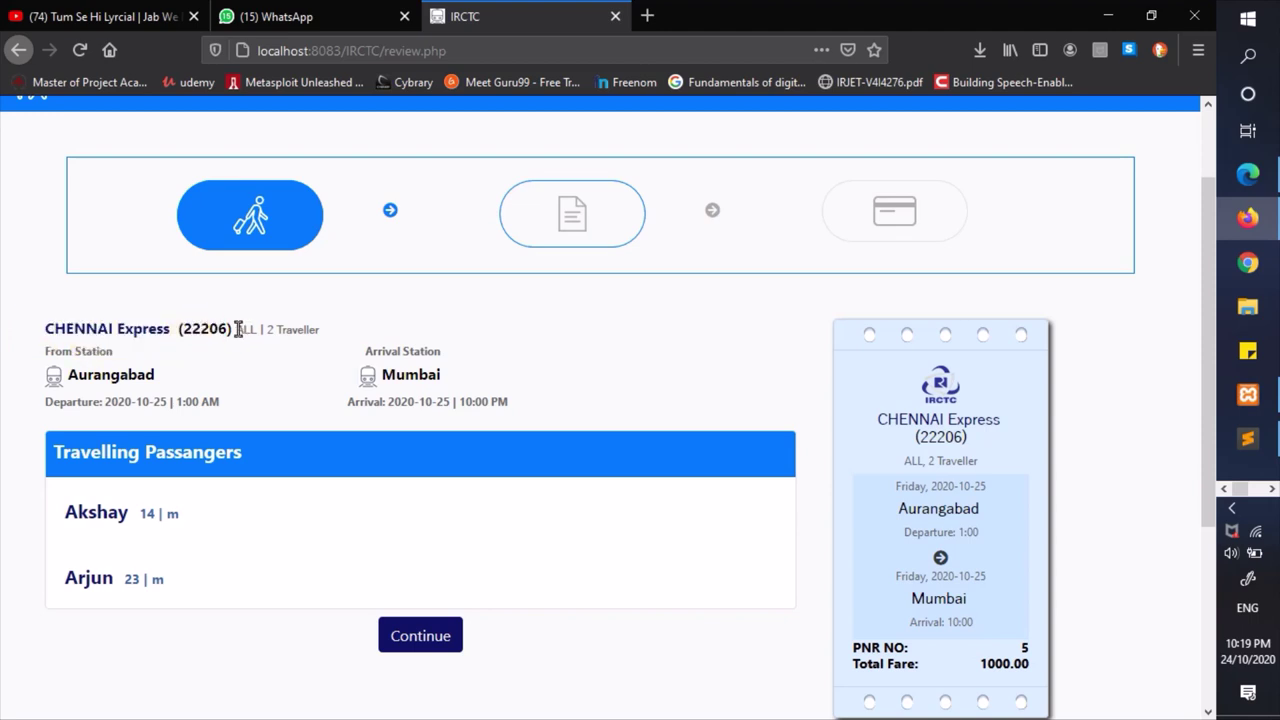
pyautogui.doubleClick(251, 330)
pyautogui.tripleClick(263, 330)
pyautogui.click(268, 329)
pyautogui.scroll(-1, 448, 405)
pyautogui.moveTo(67, 478); pyautogui.dragTo(128, 487)
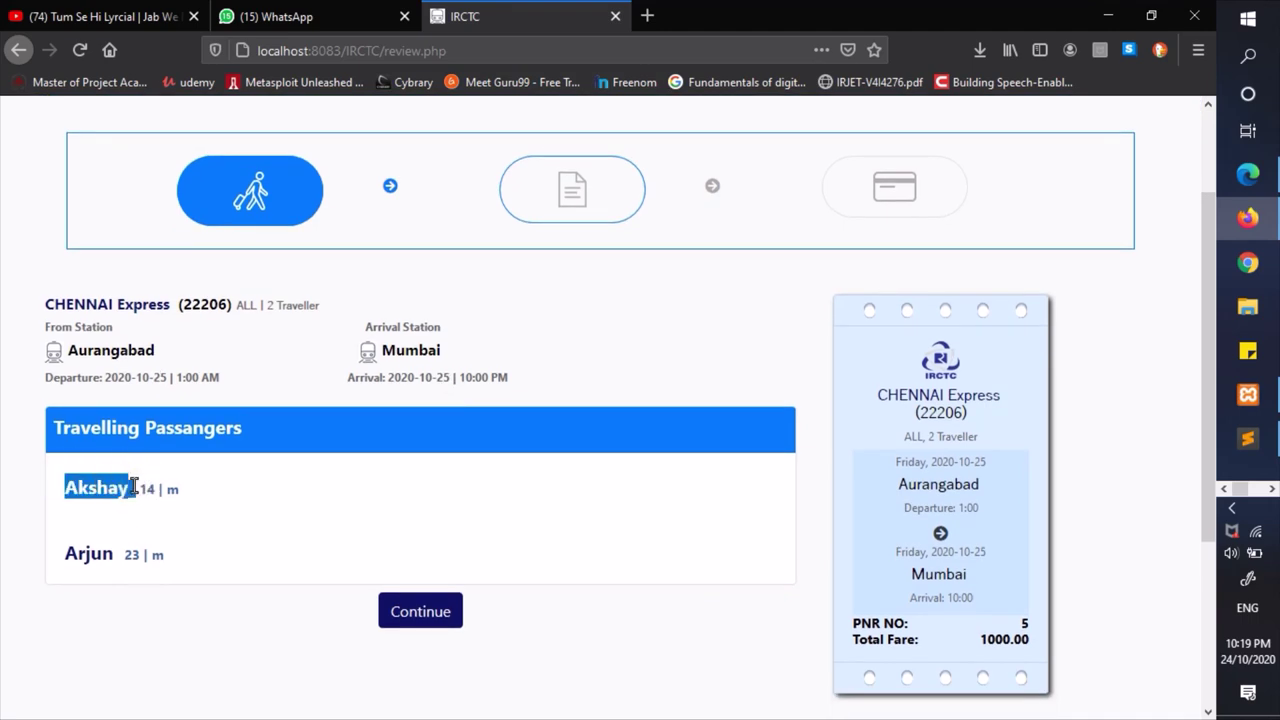
pyautogui.click(145, 484)
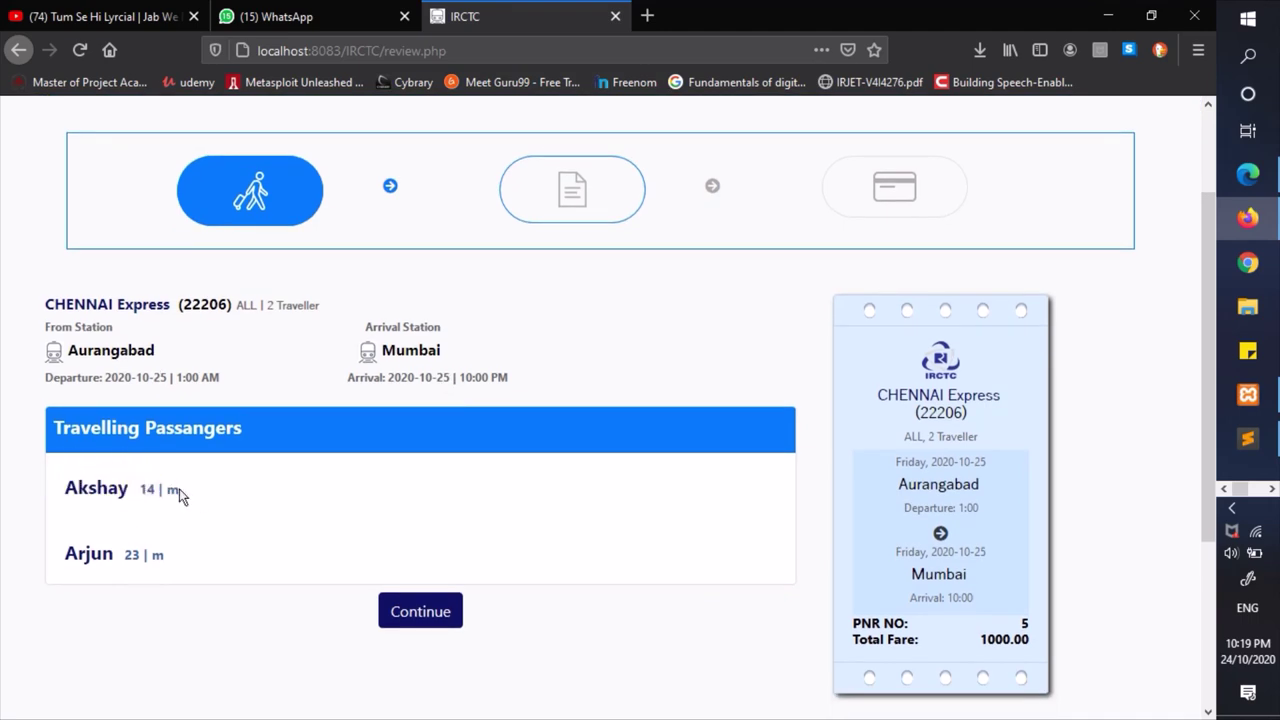
# - Check the ticket's class, traveller count, PNR 5 and total fare 1000.00
pyautogui.scroll(-1, 243, 530)
pyautogui.scroll(1, 243, 530)
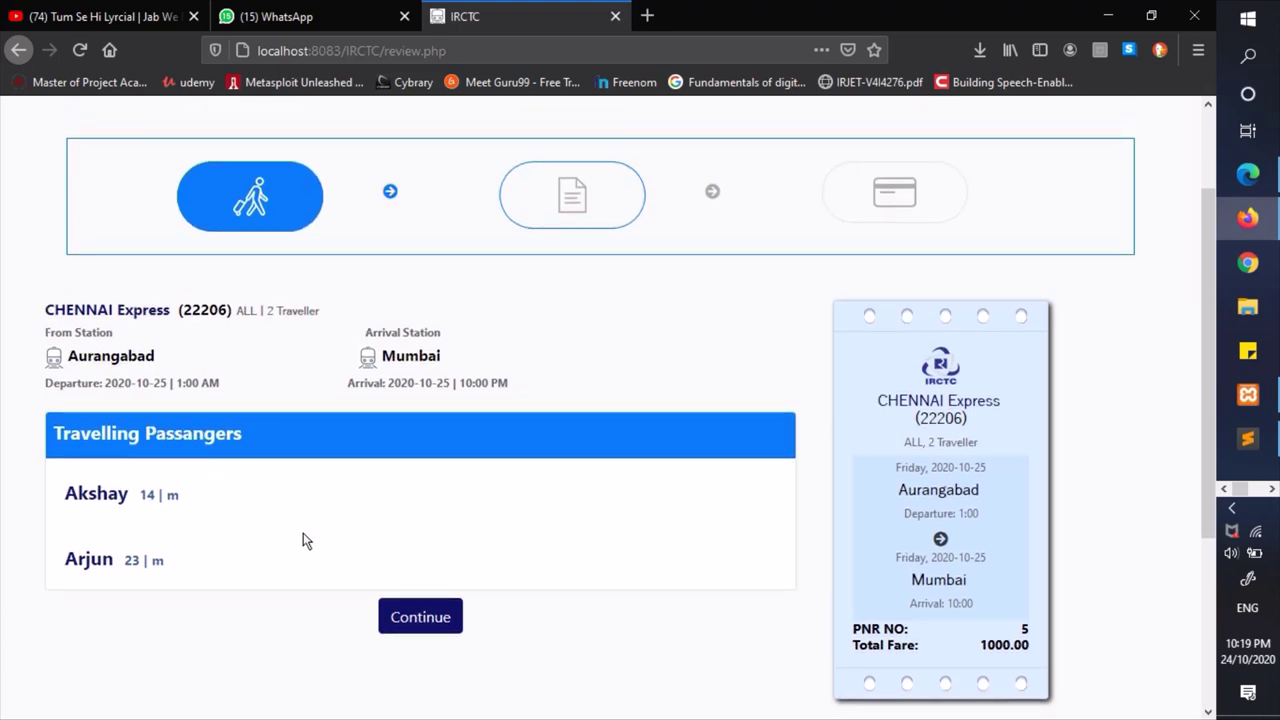
pyautogui.scroll(2, 306, 540)
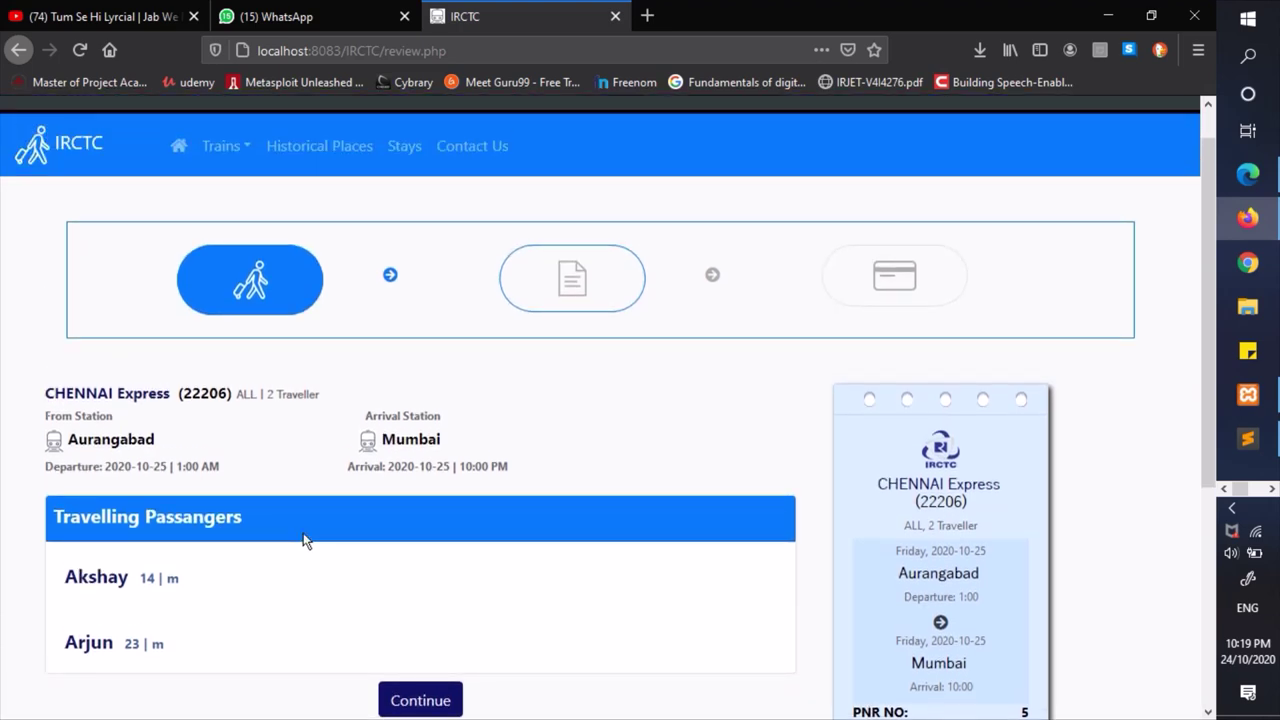
pyautogui.scroll(-2, 306, 540)
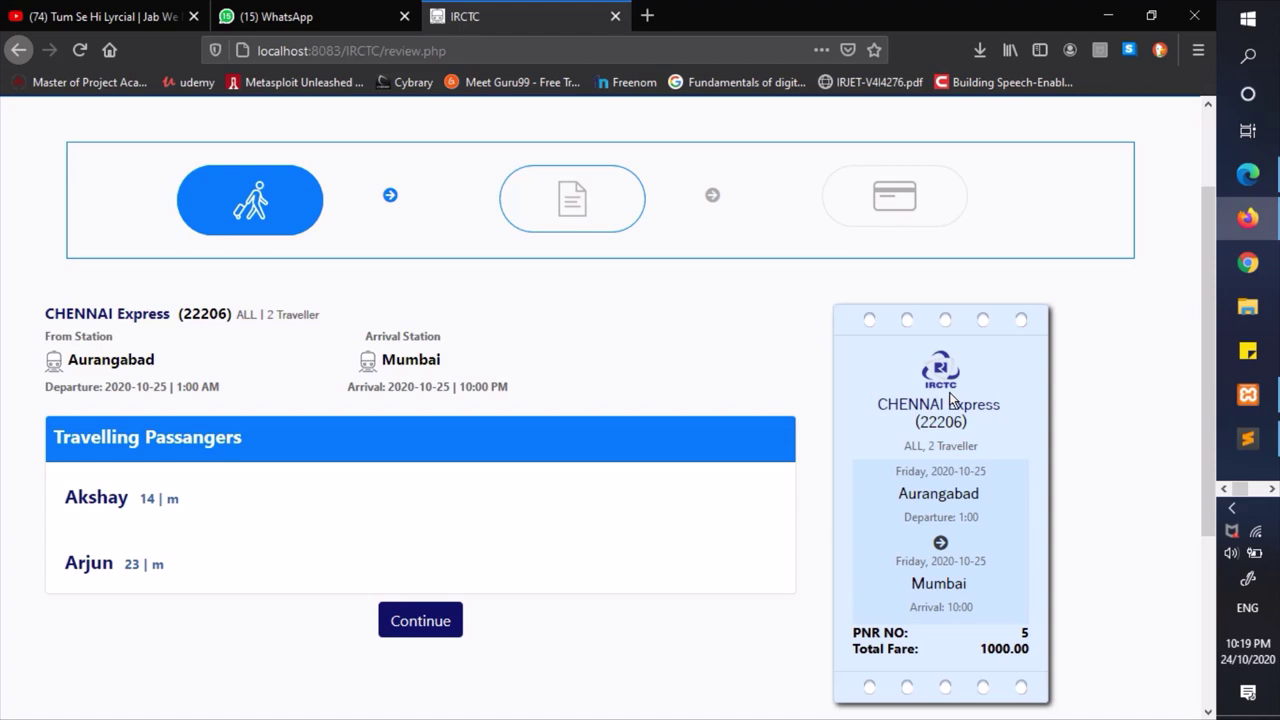
pyautogui.scroll(-2, 960, 512)
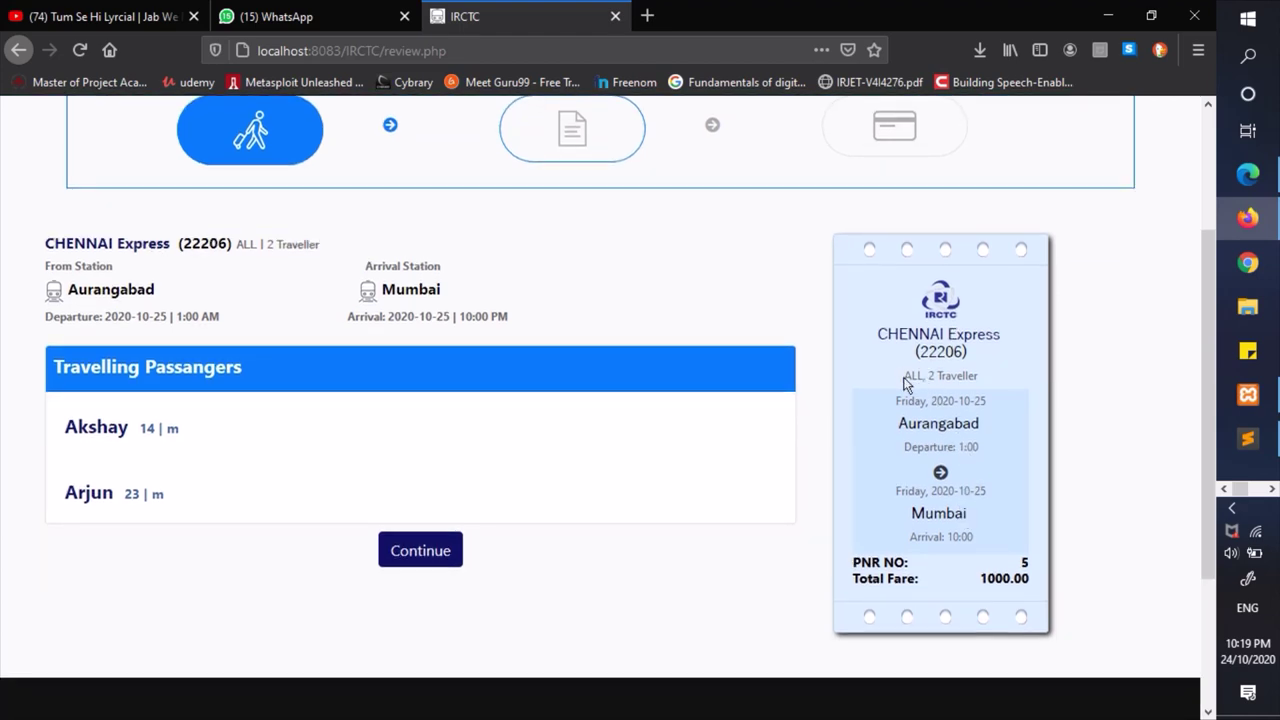
pyautogui.moveTo(905, 383); pyautogui.dragTo(974, 376)
pyautogui.click(1006, 376)
pyautogui.click(980, 552)
pyautogui.click(1014, 572)
pyautogui.click(1036, 567)
pyautogui.click(1036, 568)
pyautogui.moveTo(986, 583); pyautogui.dragTo(1005, 578)
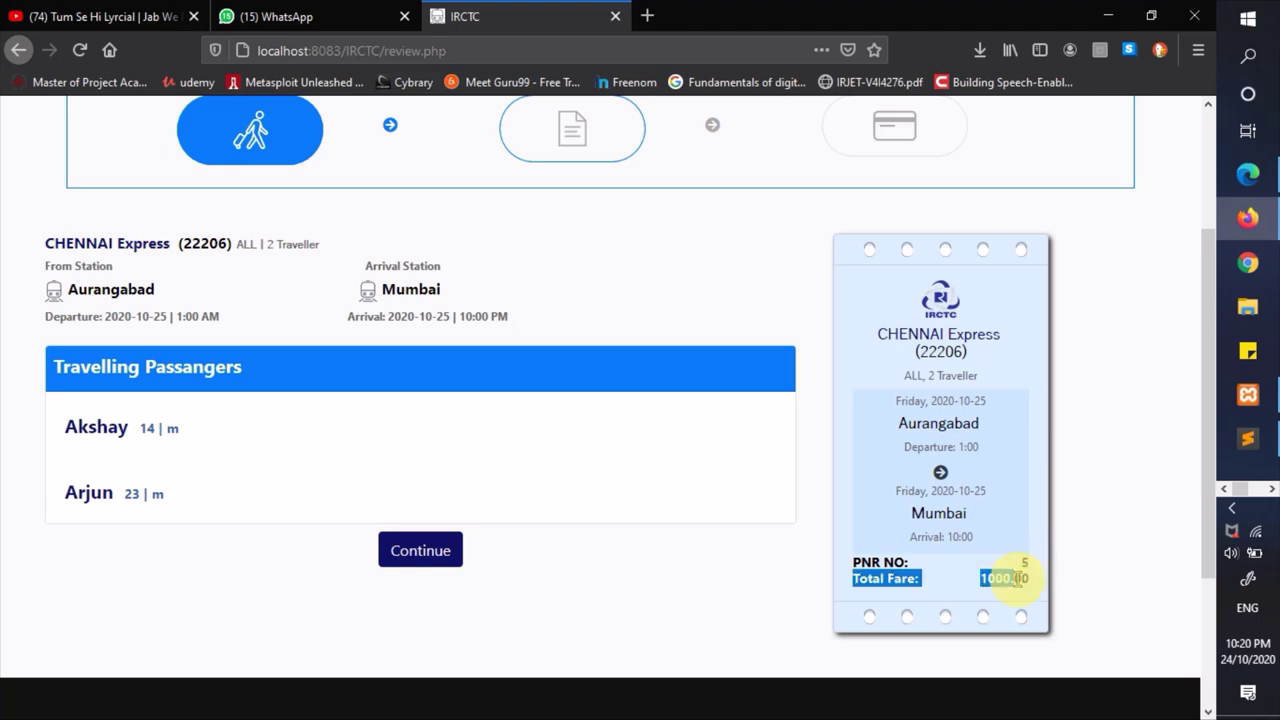
pyautogui.click(1005, 578)
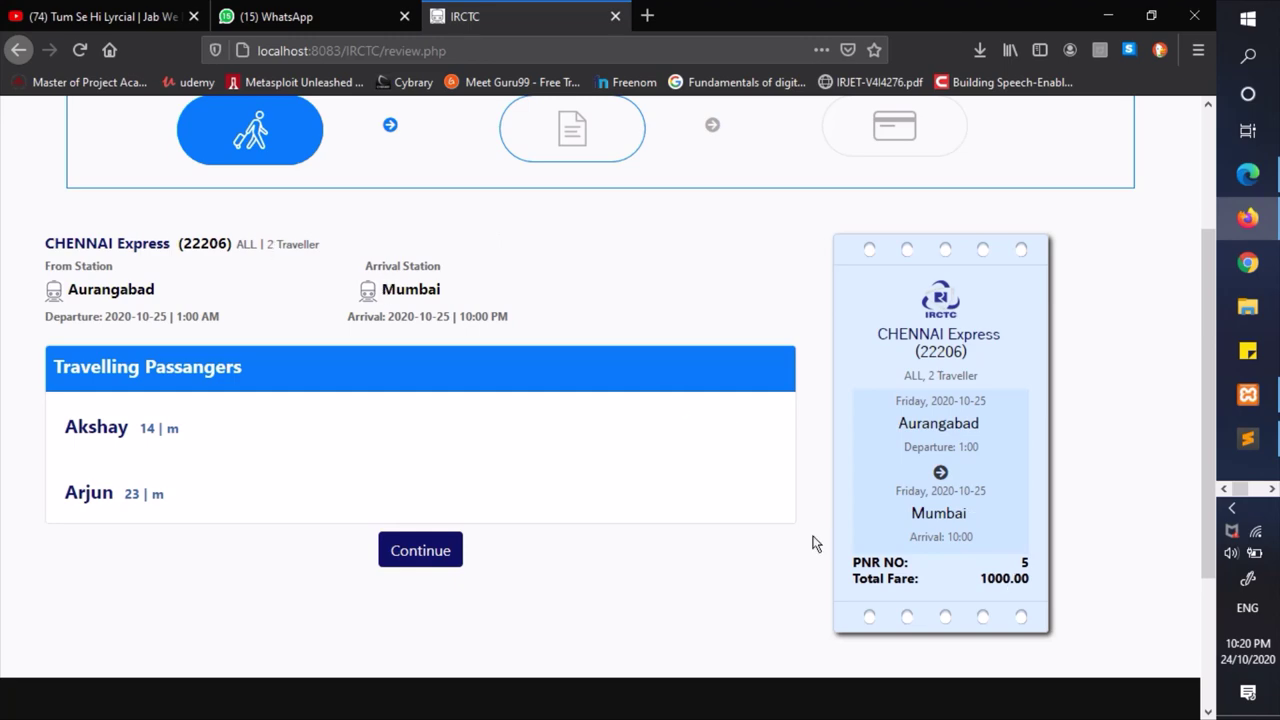
pyautogui.scroll(3, 677, 503)
pyautogui.scroll(-3, 677, 503)
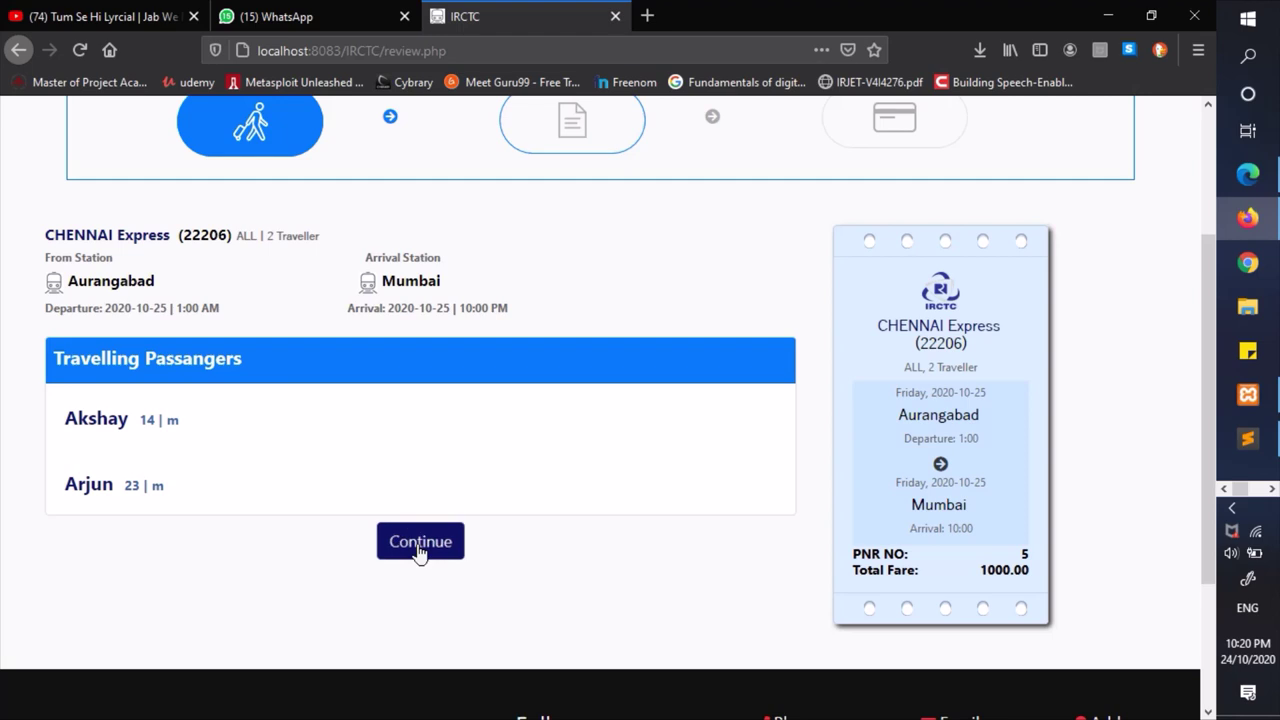
# - Proceed to payment, fill in the saved card number, and set the expiration date to 21/10/2022
pyautogui.click(420, 548)
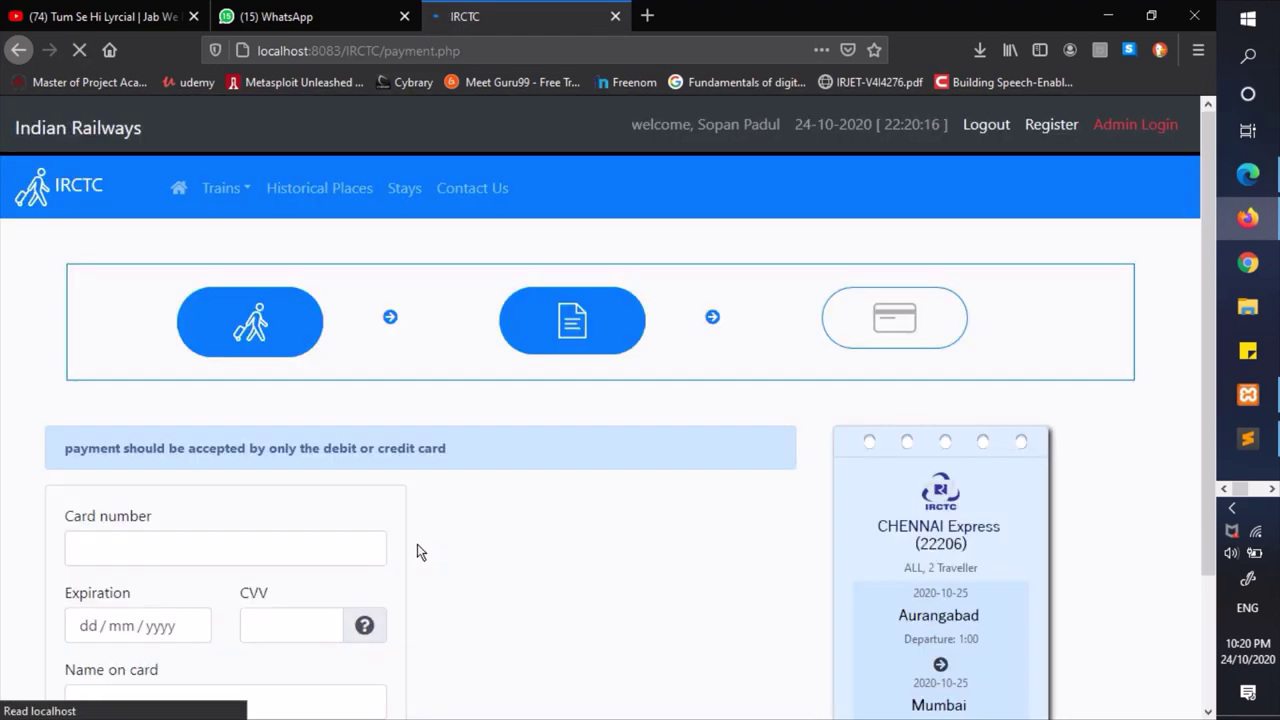
pyautogui.scroll(-2, 597, 526)
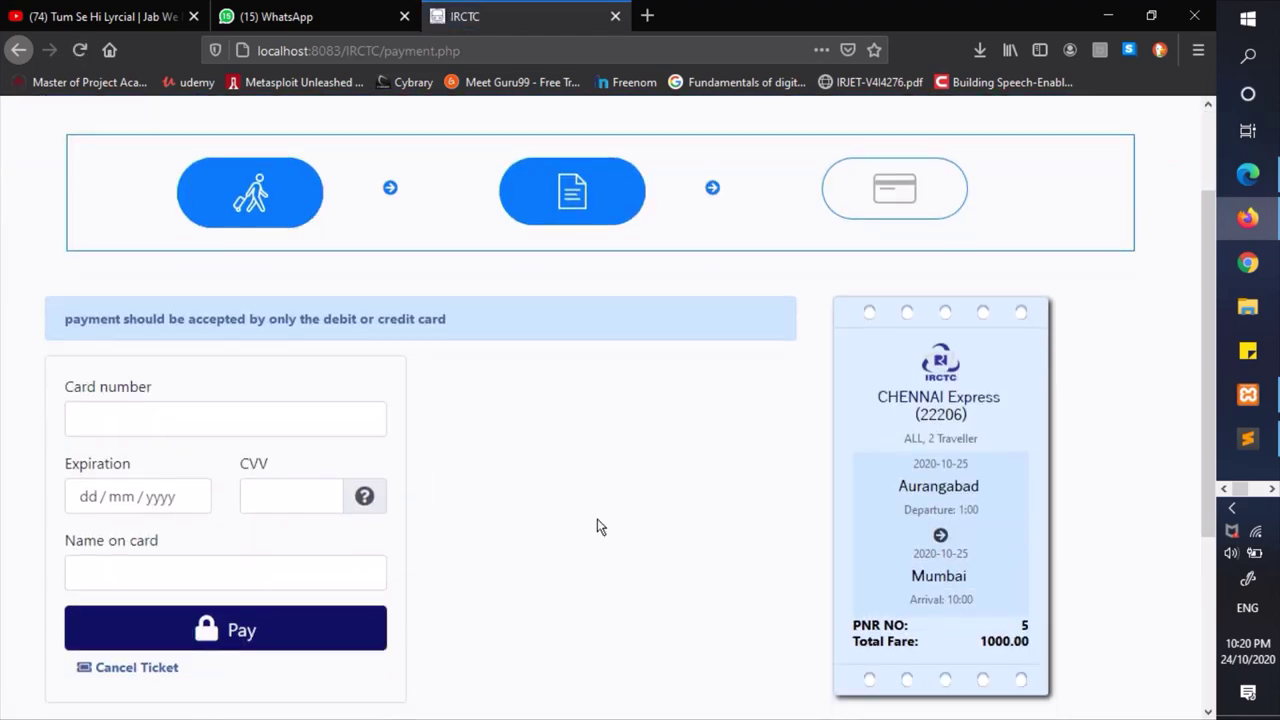
pyautogui.click(257, 412)
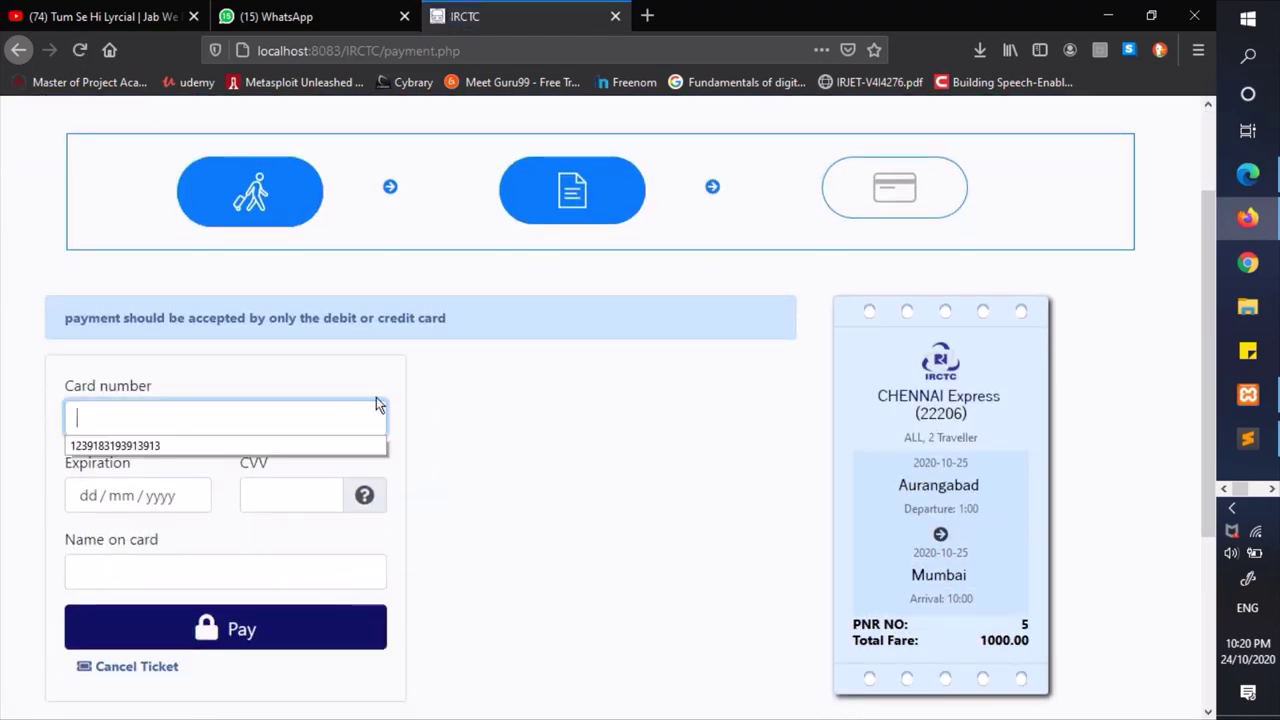
pyautogui.press('Down')
pyautogui.press('Return')
pyautogui.press('Tab')
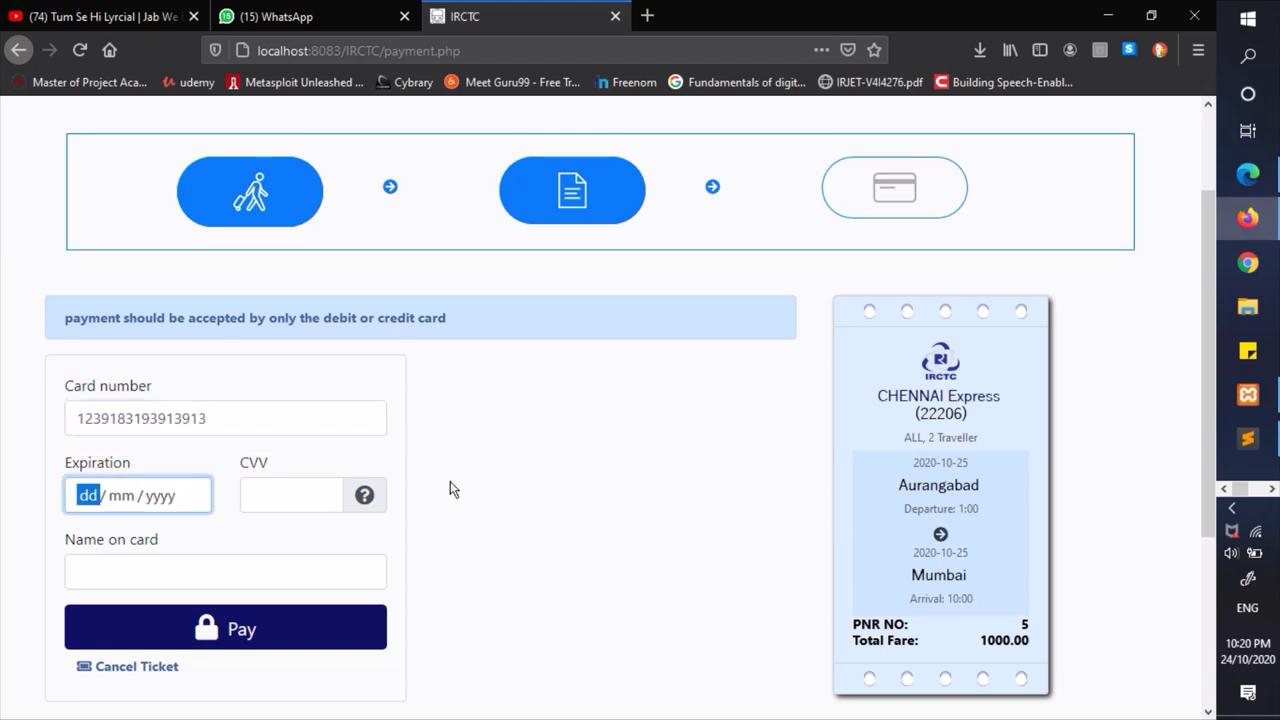
pyautogui.scroll(-2, 450, 481)
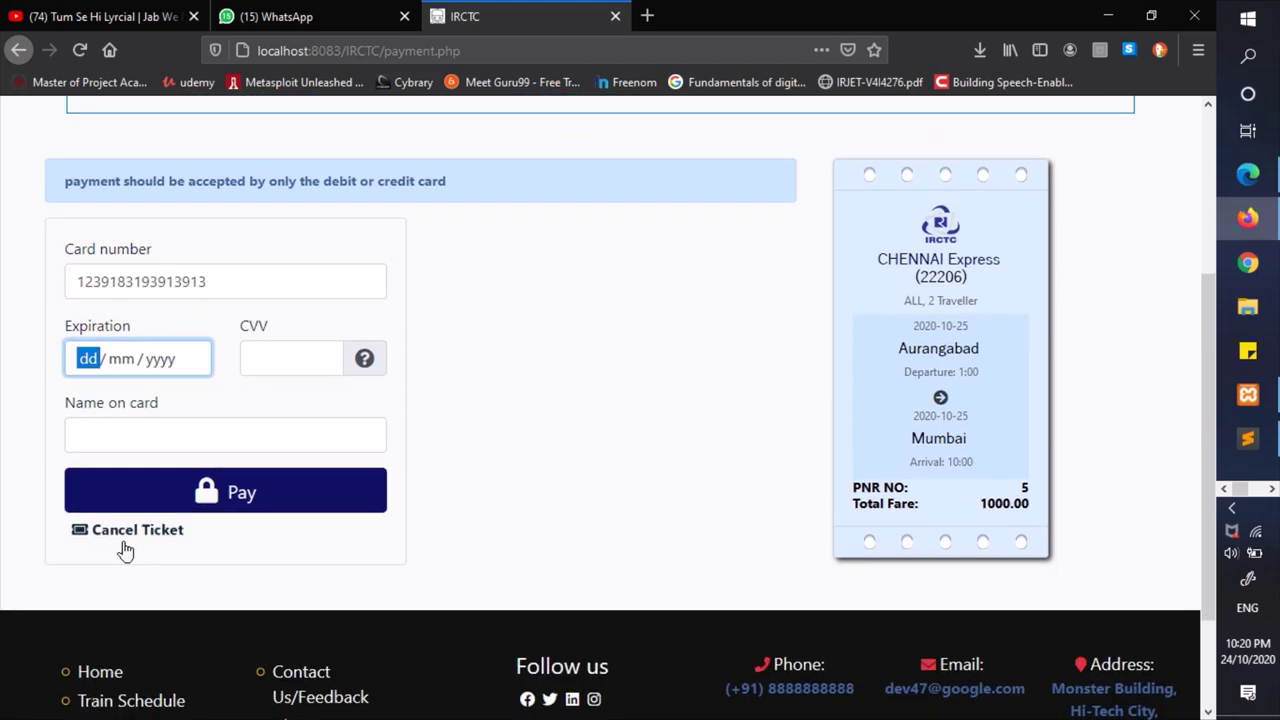
pyautogui.click(157, 362)
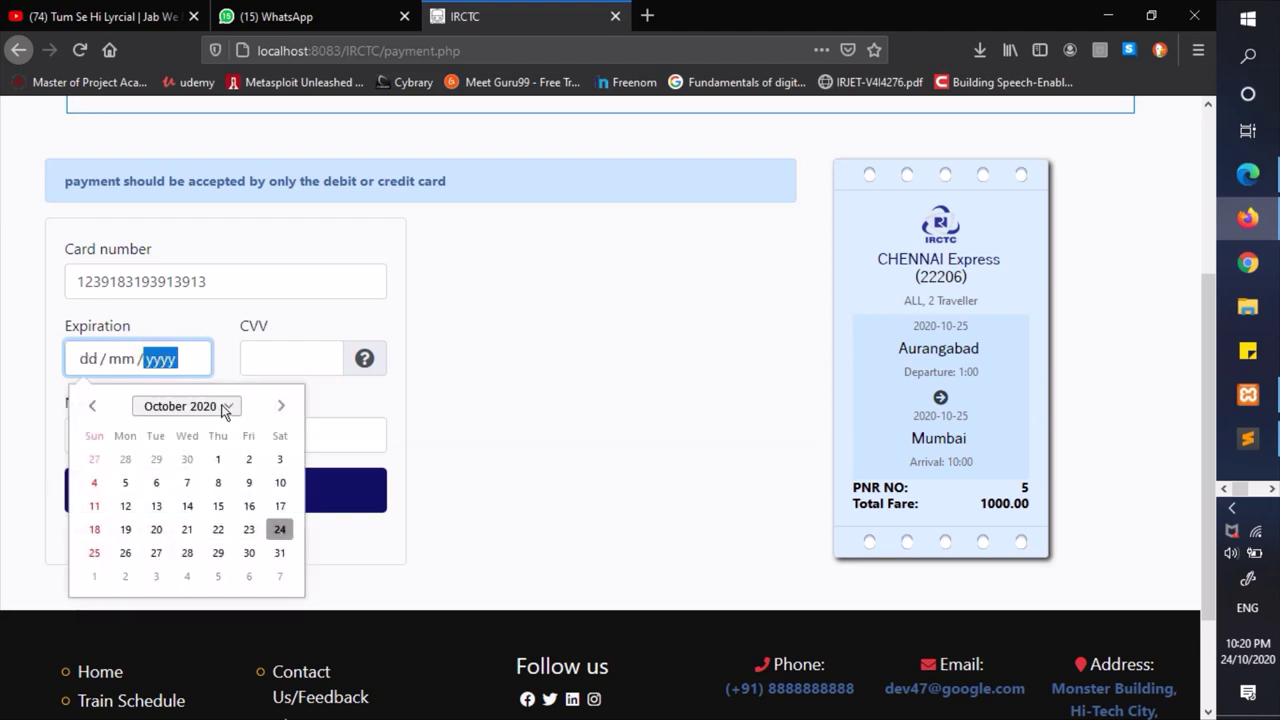
pyautogui.click(226, 406)
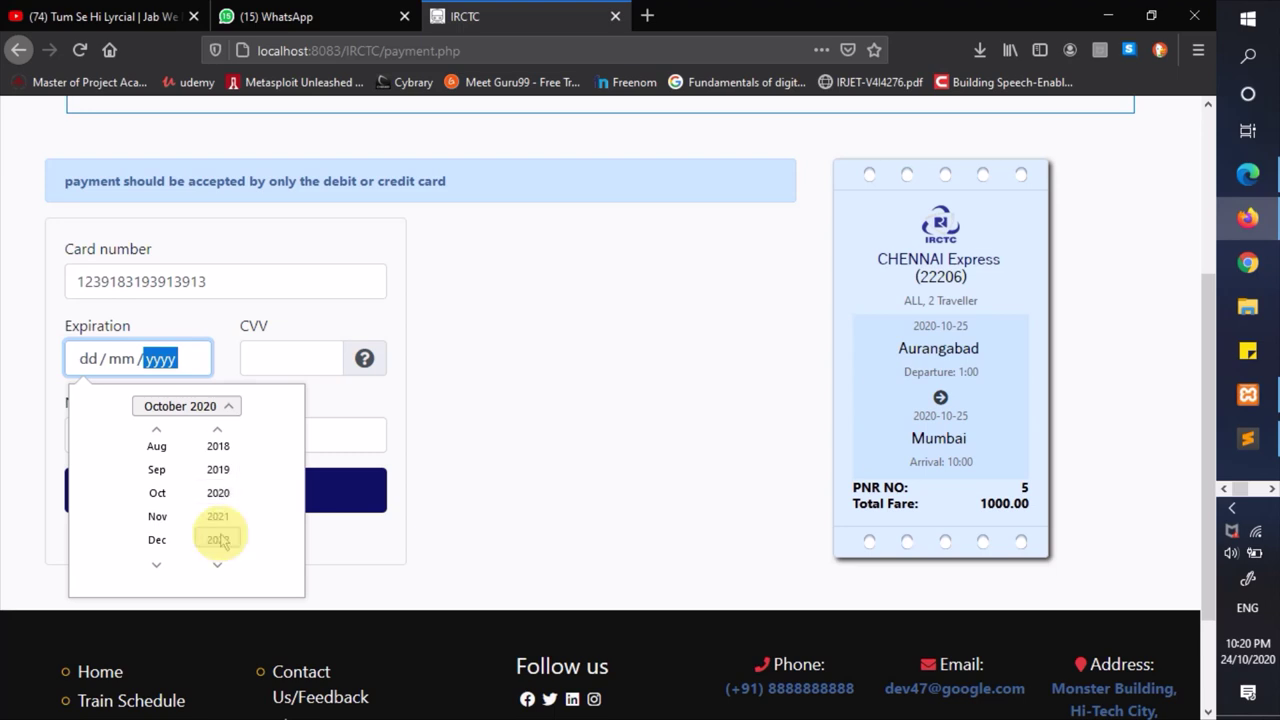
pyautogui.click(222, 537)
pyautogui.click(234, 406)
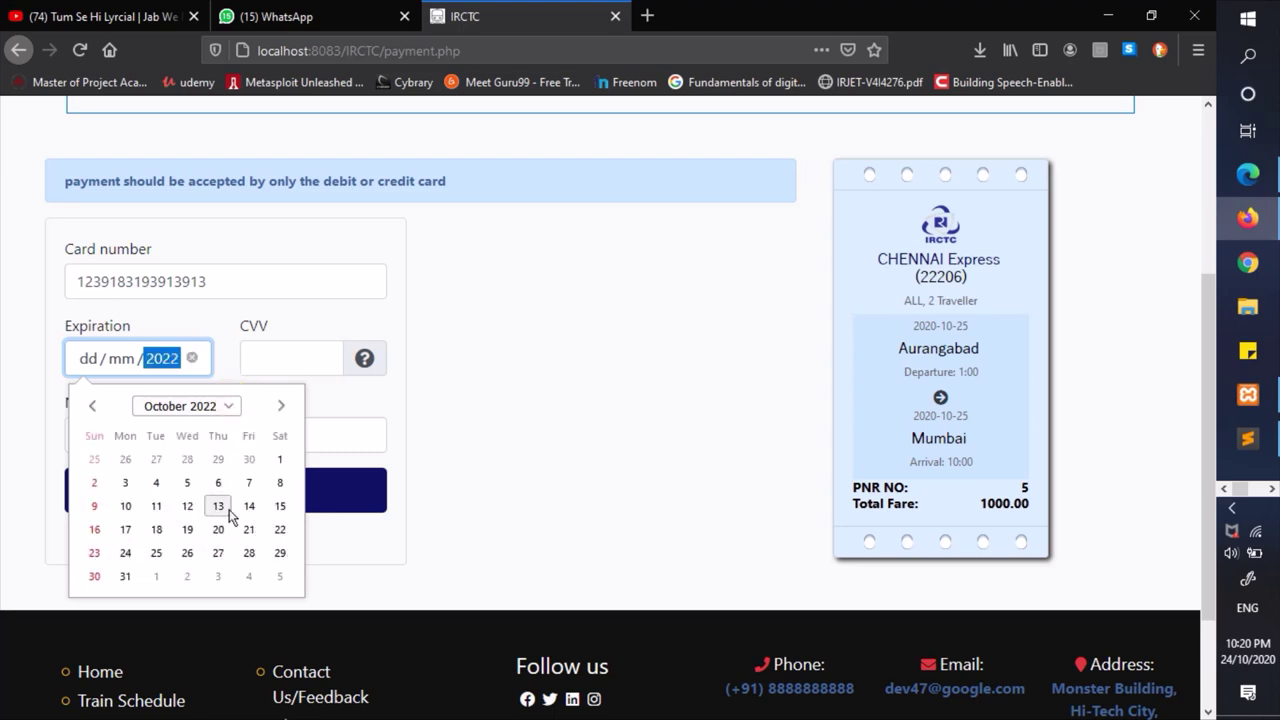
pyautogui.click(249, 527)
# - Enter the CVV and cardholder name, pay, decline saving the card, and dismiss the booked confirmation
pyautogui.click(298, 352)
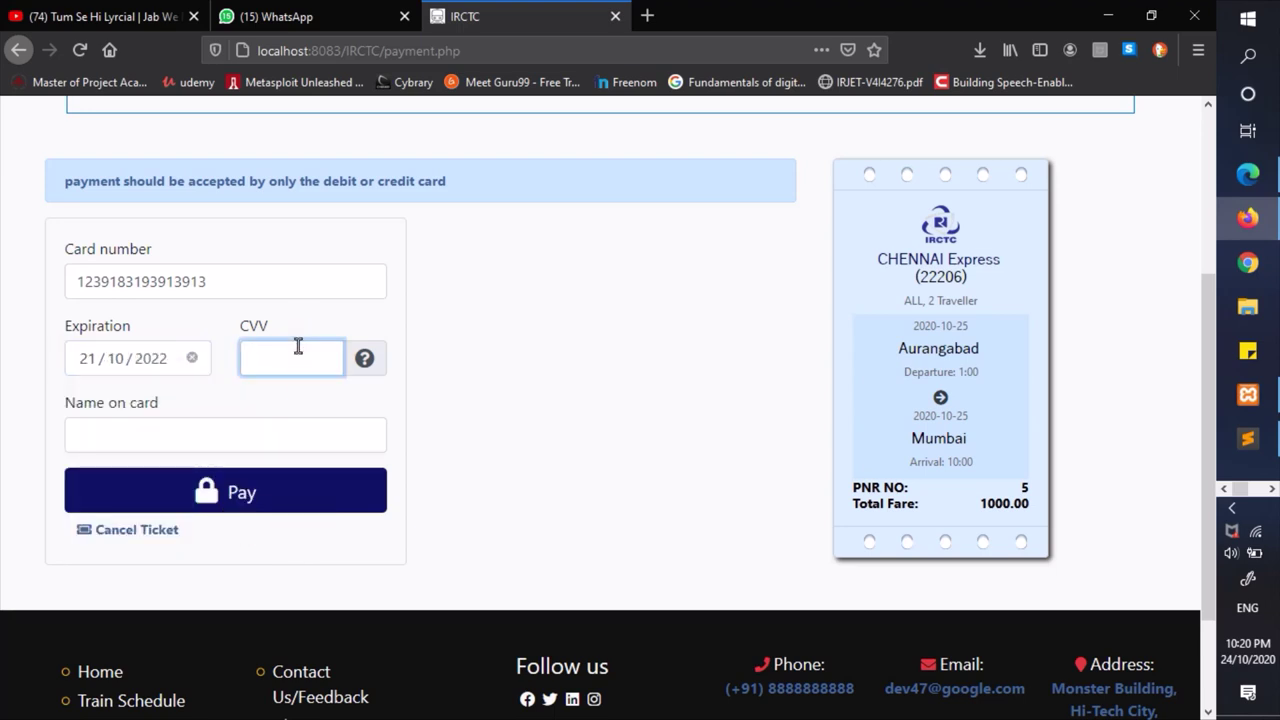
pyautogui.write('123')
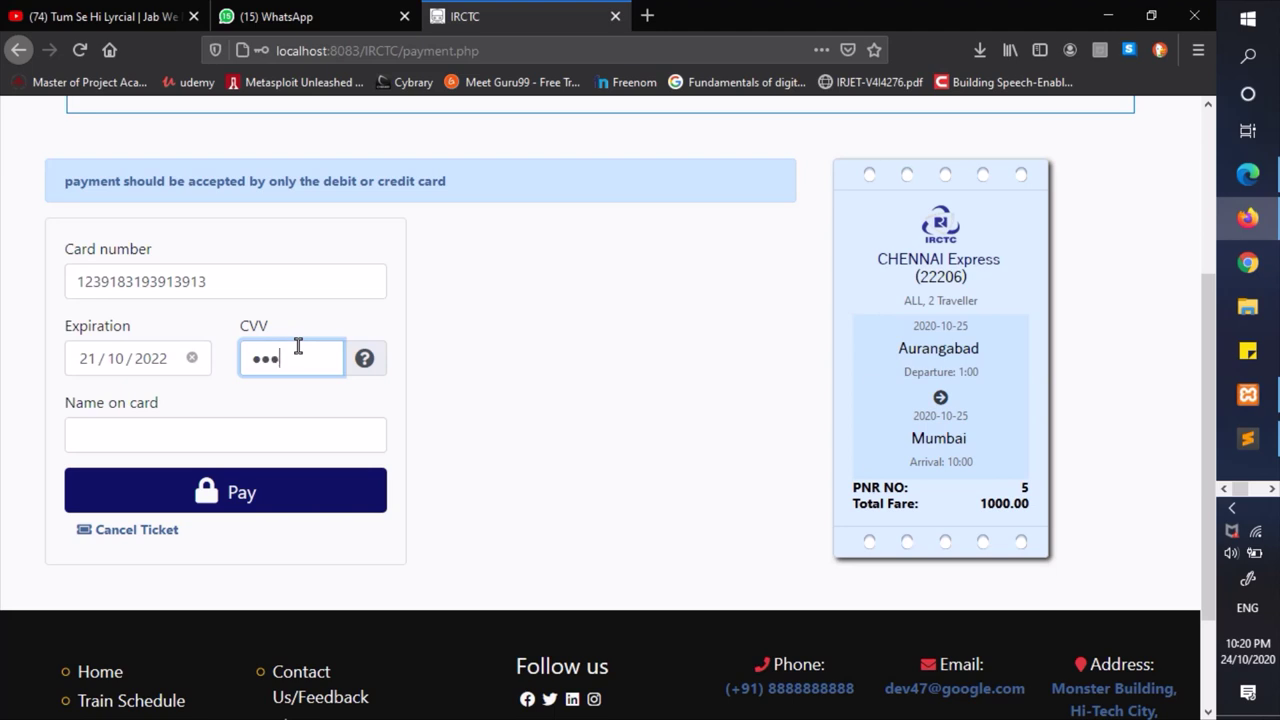
pyautogui.click(243, 437)
pyautogui.write('sop')
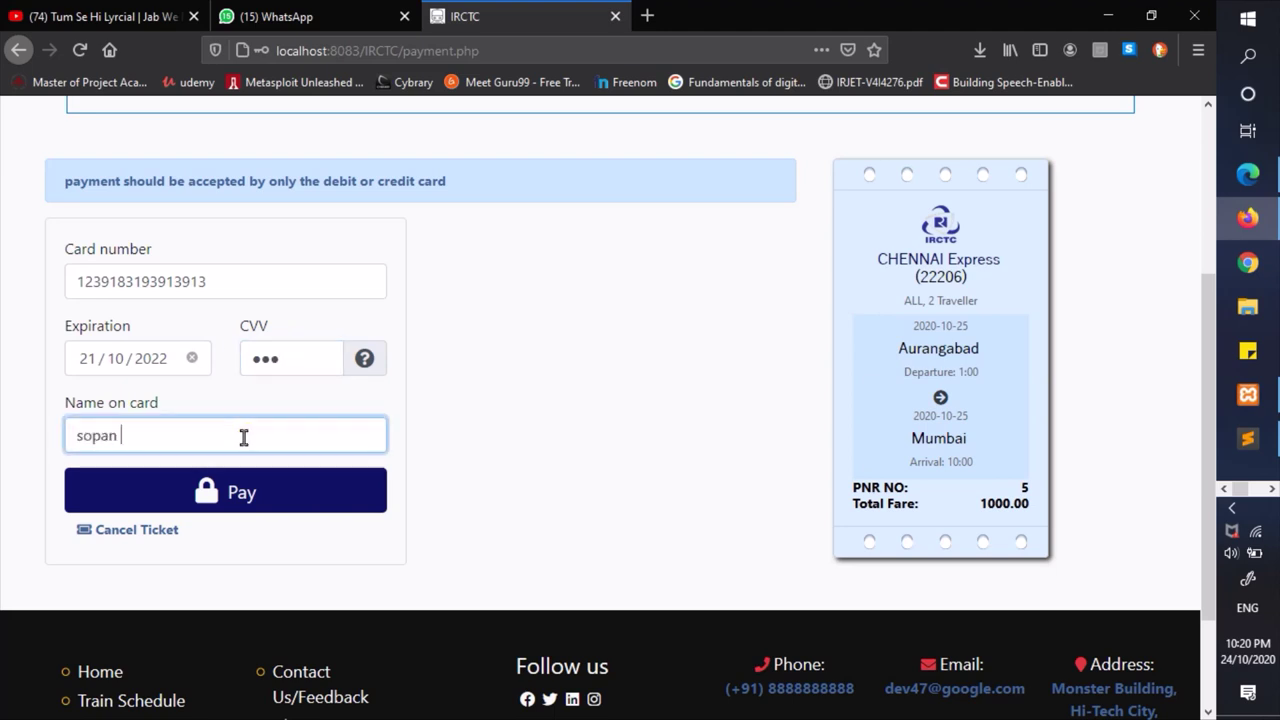
pyautogui.write('an')
pyautogui.click(372, 491)
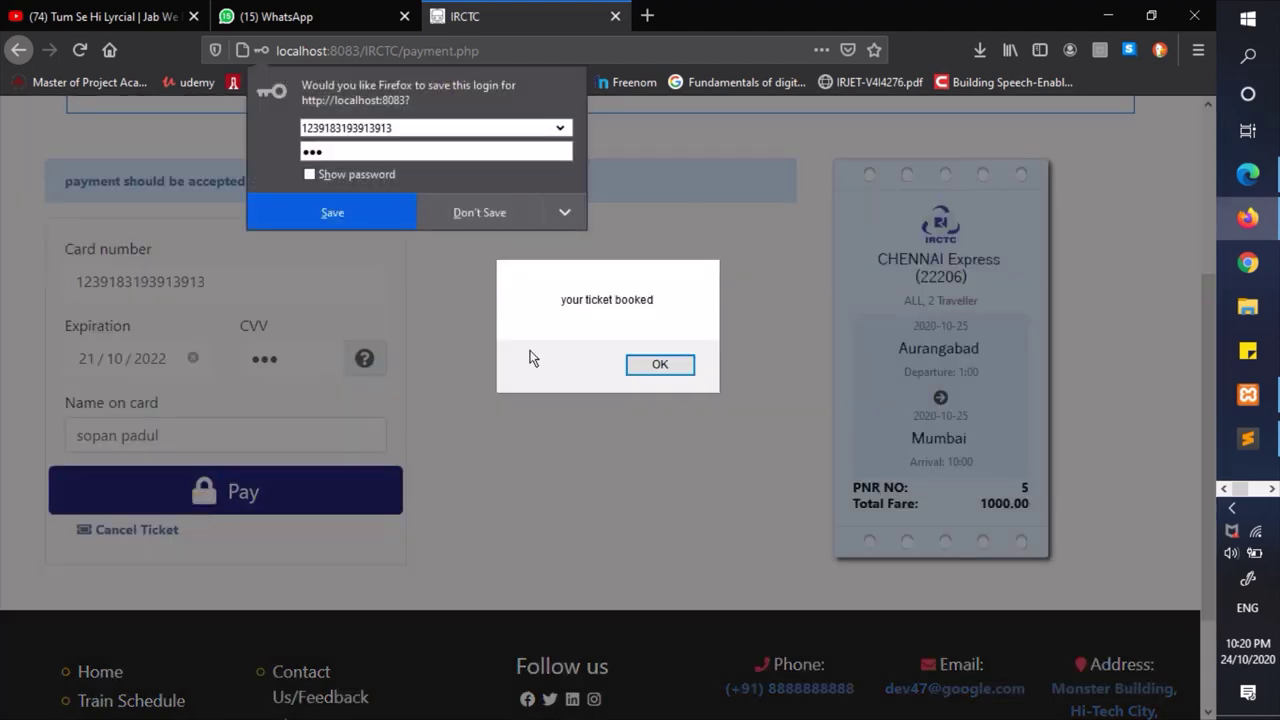
pyautogui.click(482, 214)
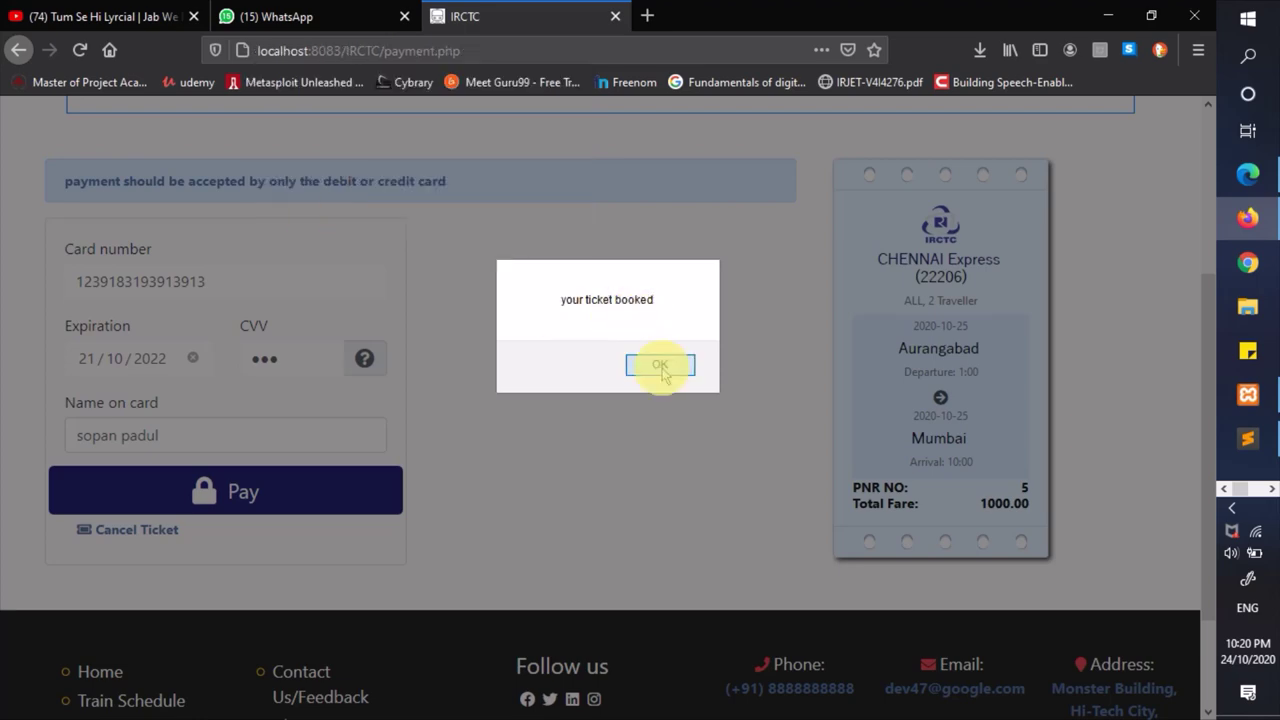
pyautogui.click(658, 366)
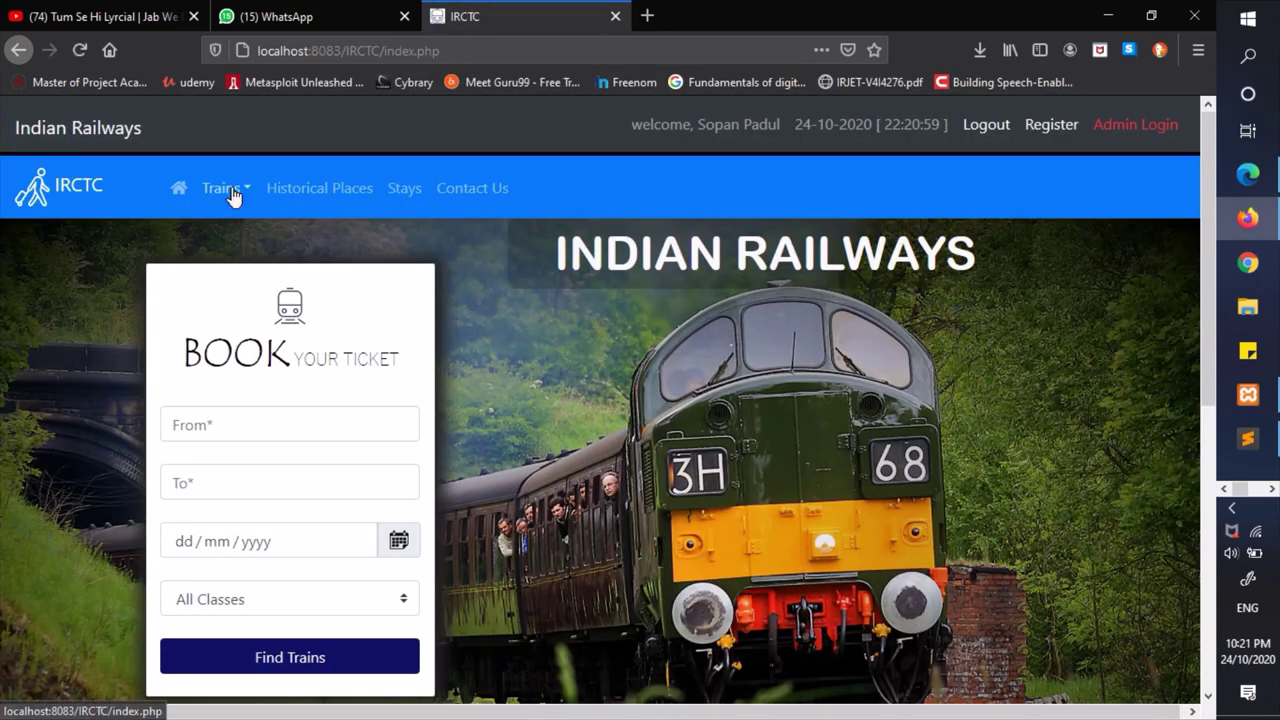
# - Look up PNR 5 and highlight its booked status, train 22206 CHENNAI, and booking account
pyautogui.click(230, 192)
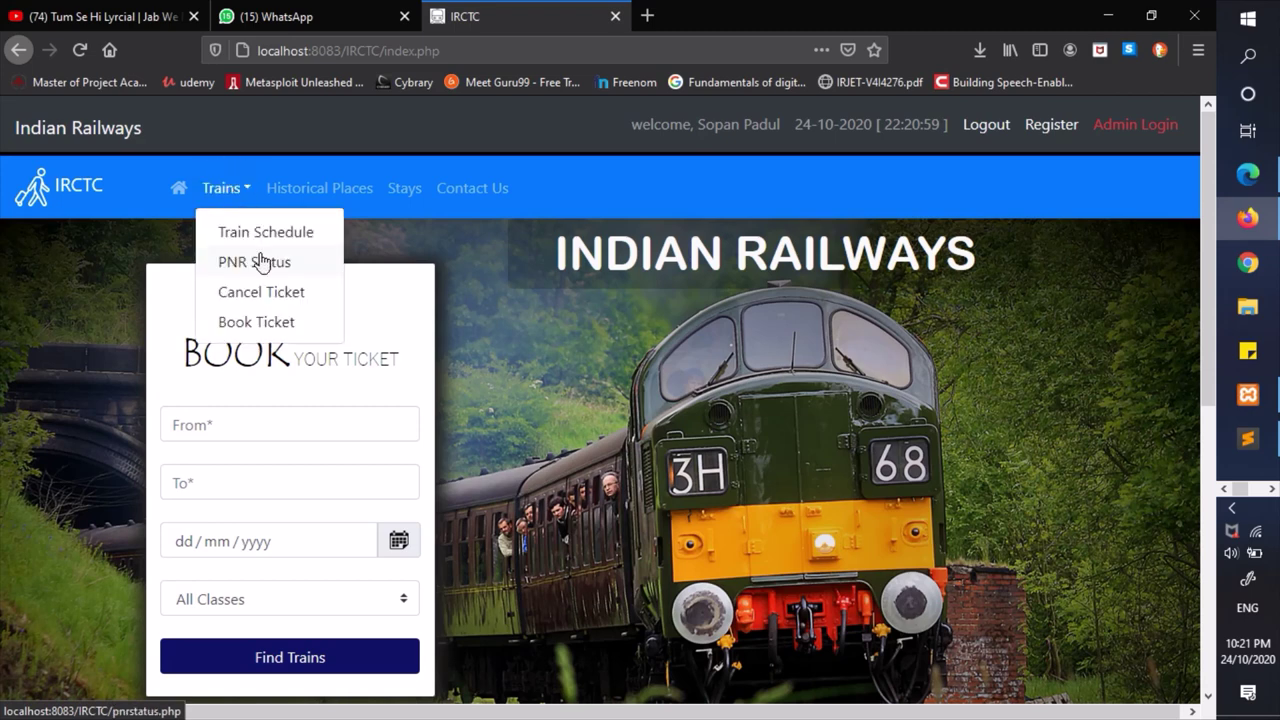
pyautogui.click(259, 262)
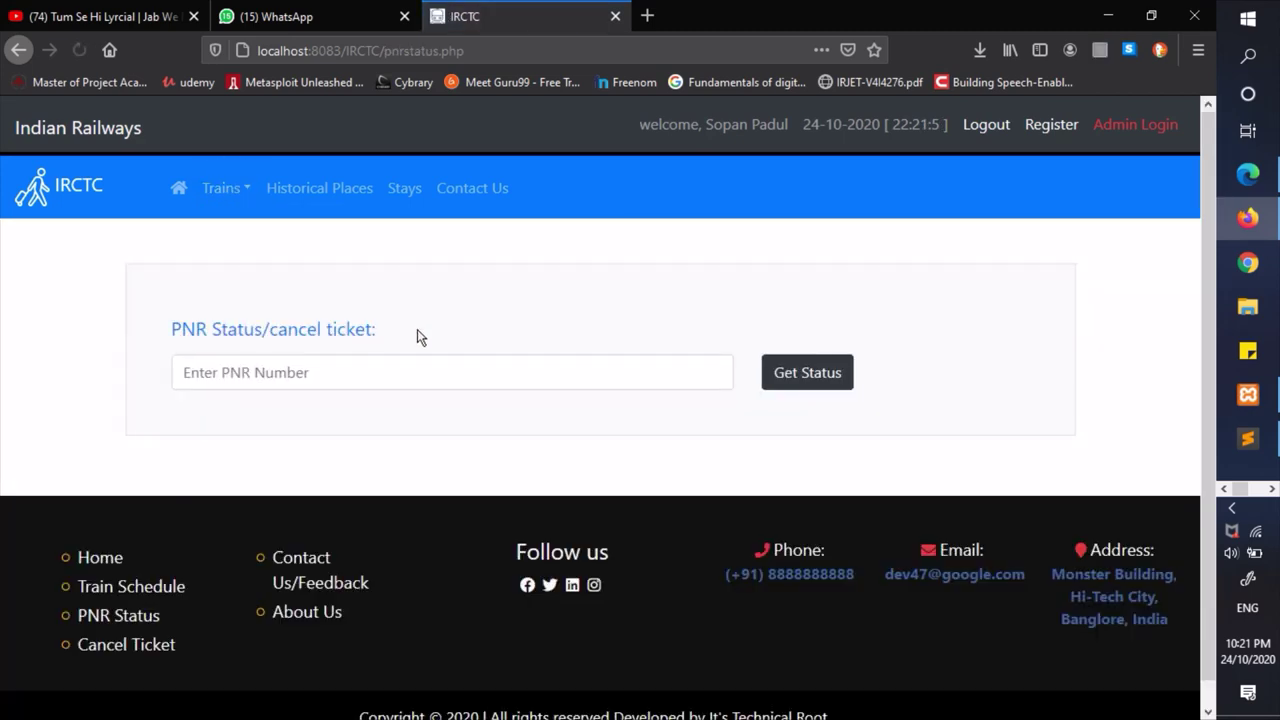
pyautogui.click(385, 375)
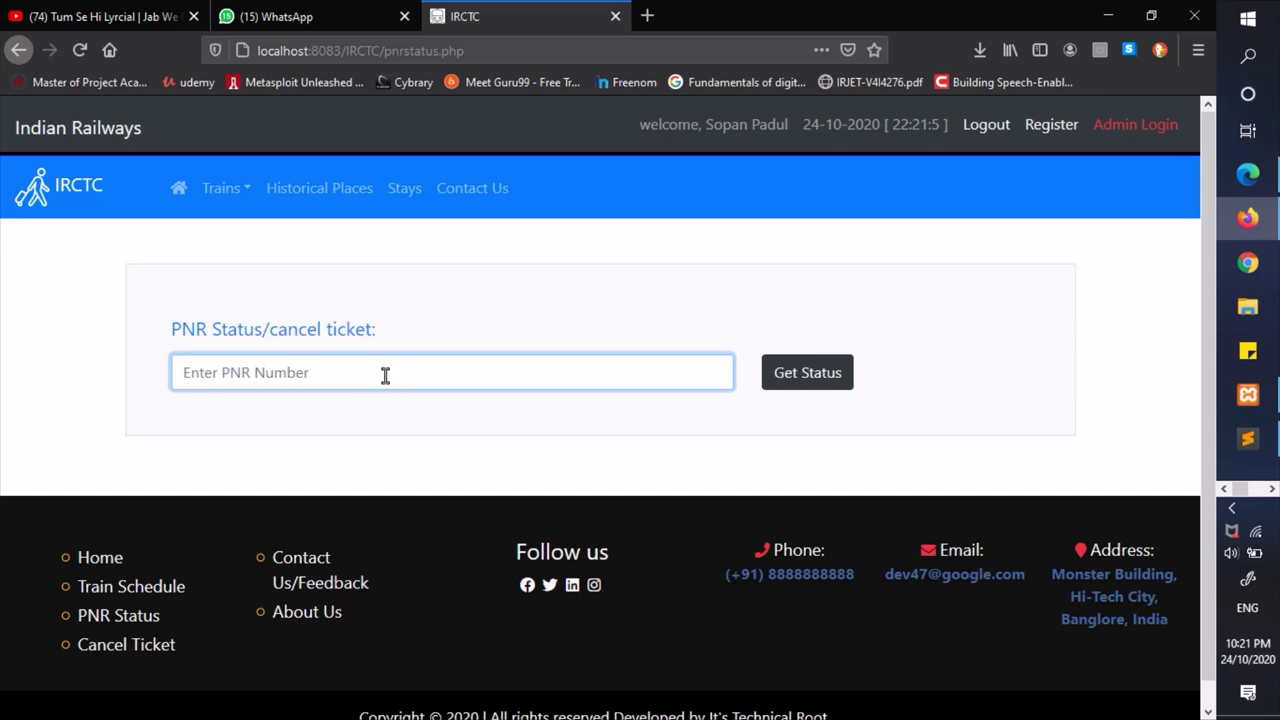
pyautogui.write('5')
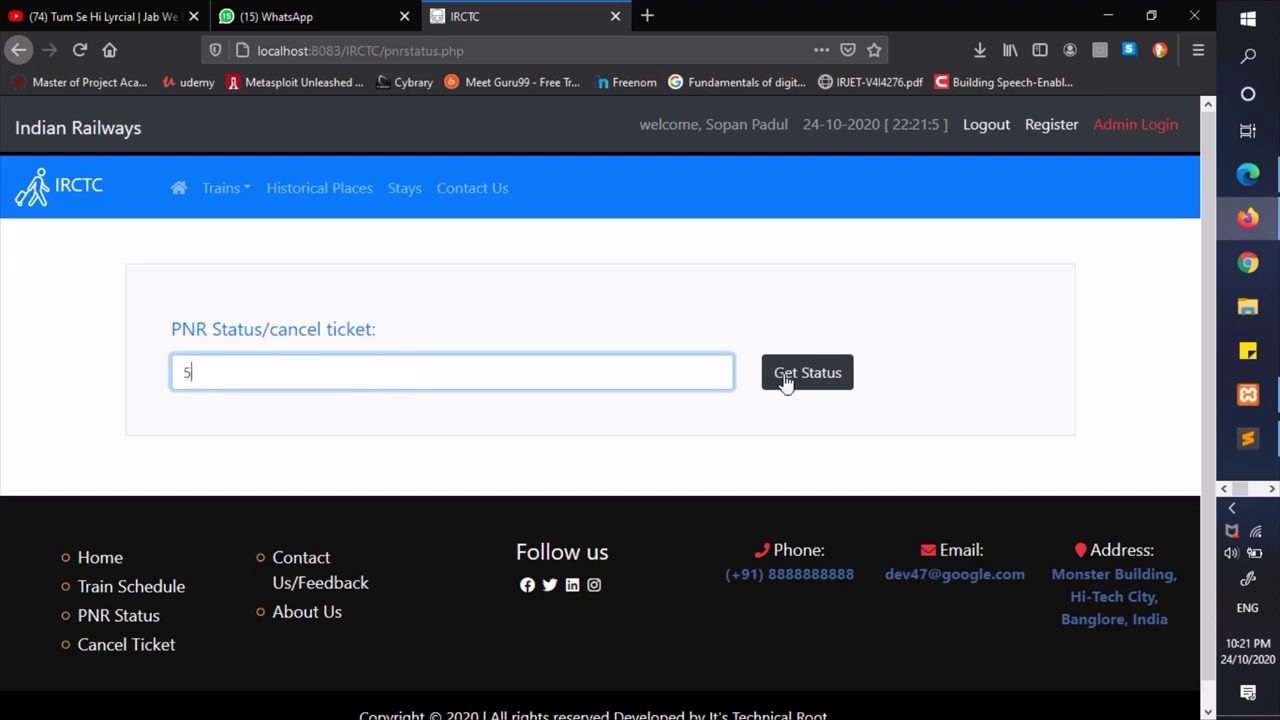
pyautogui.click(783, 376)
pyautogui.scroll(-1, 786, 380)
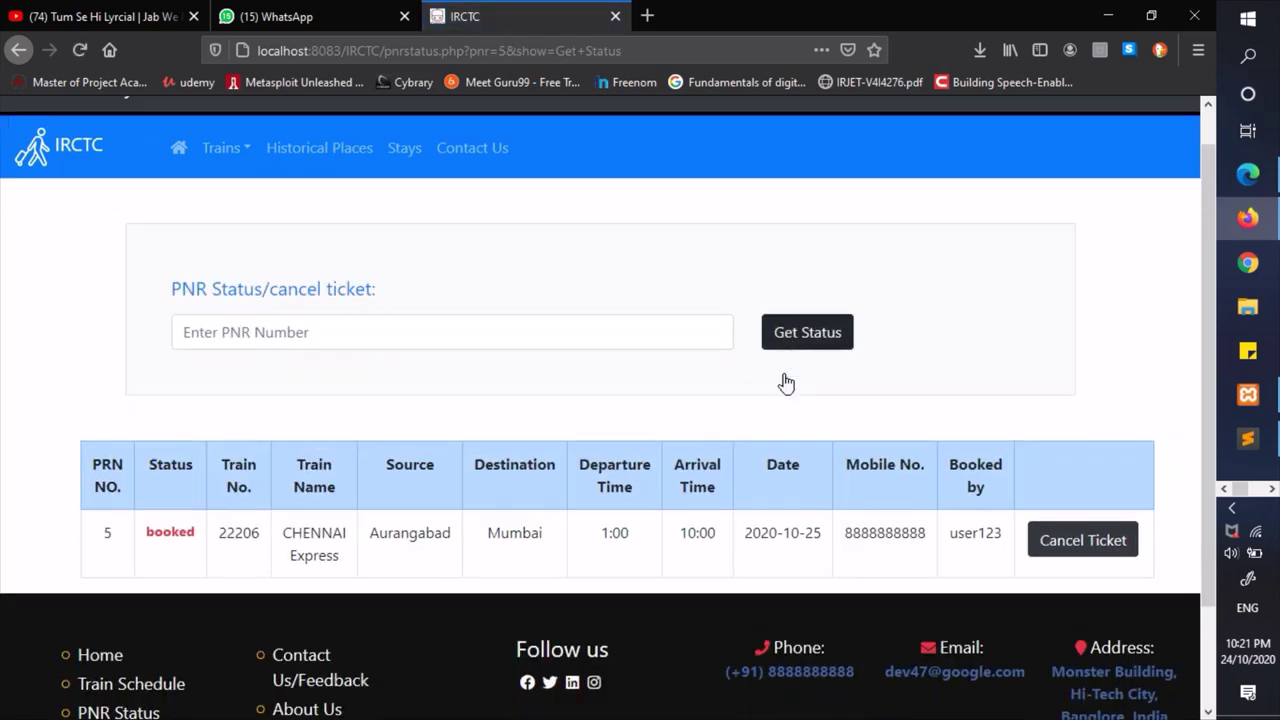
pyautogui.click(138, 498)
pyautogui.moveTo(138, 498); pyautogui.dragTo(189, 502)
pyautogui.click(180, 488)
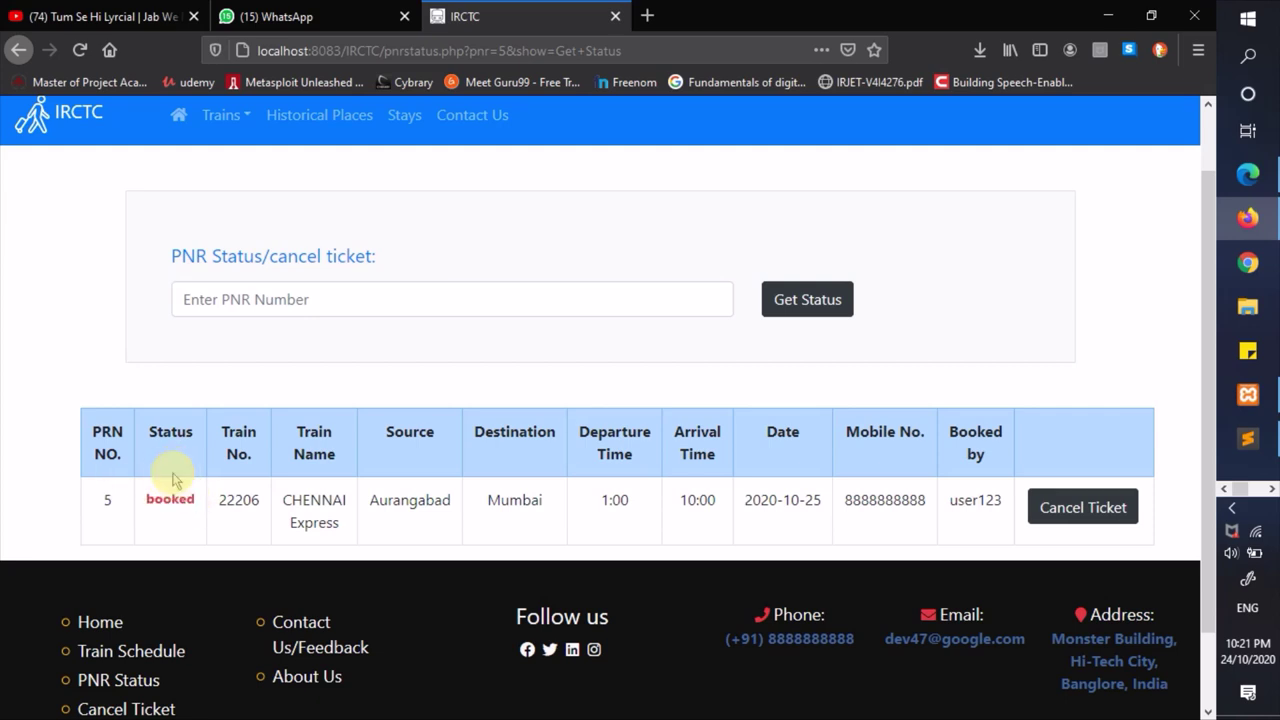
pyautogui.doubleClick(238, 500)
pyautogui.doubleClick(302, 500)
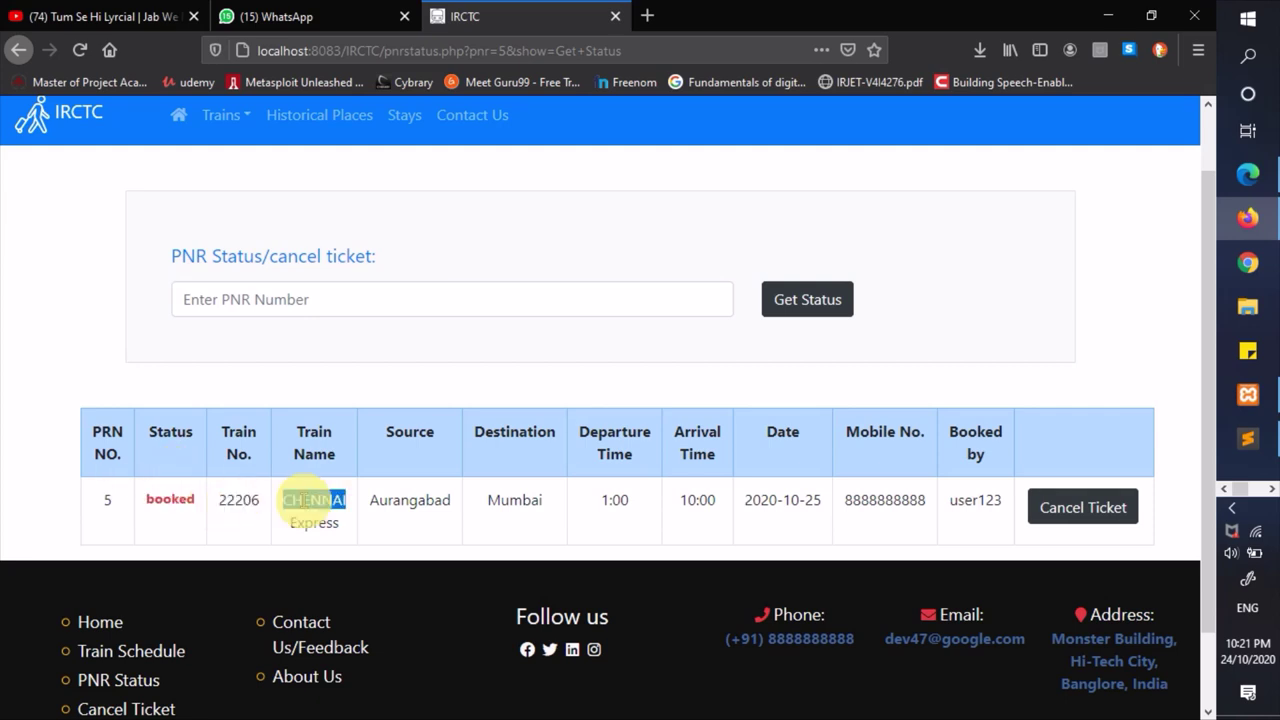
pyautogui.click(399, 506)
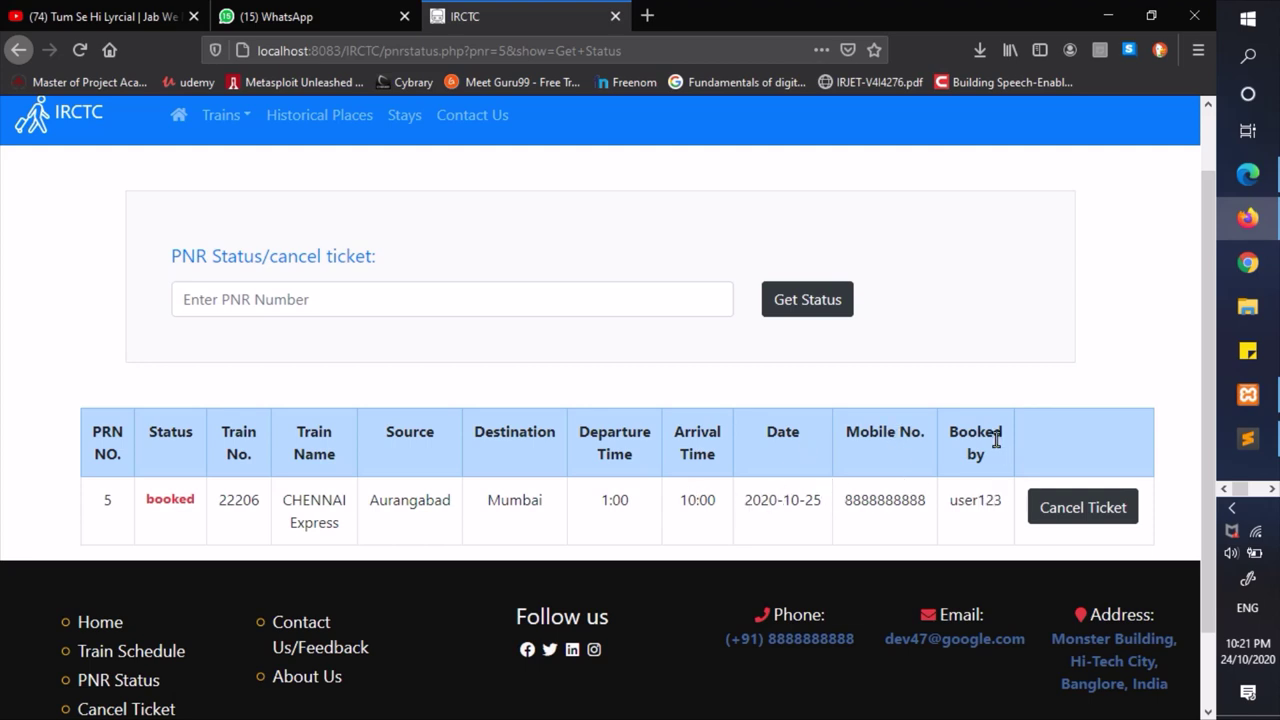
pyautogui.moveTo(950, 499); pyautogui.dragTo(997, 502)
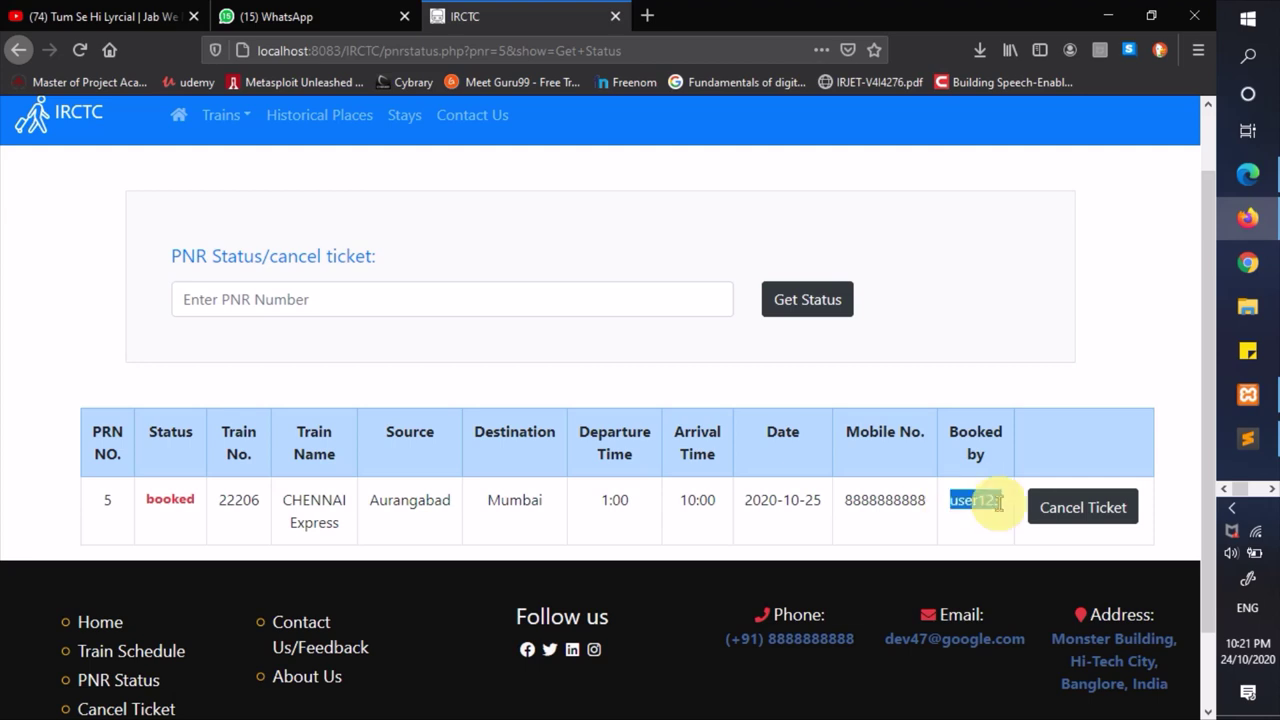
pyautogui.click(998, 503)
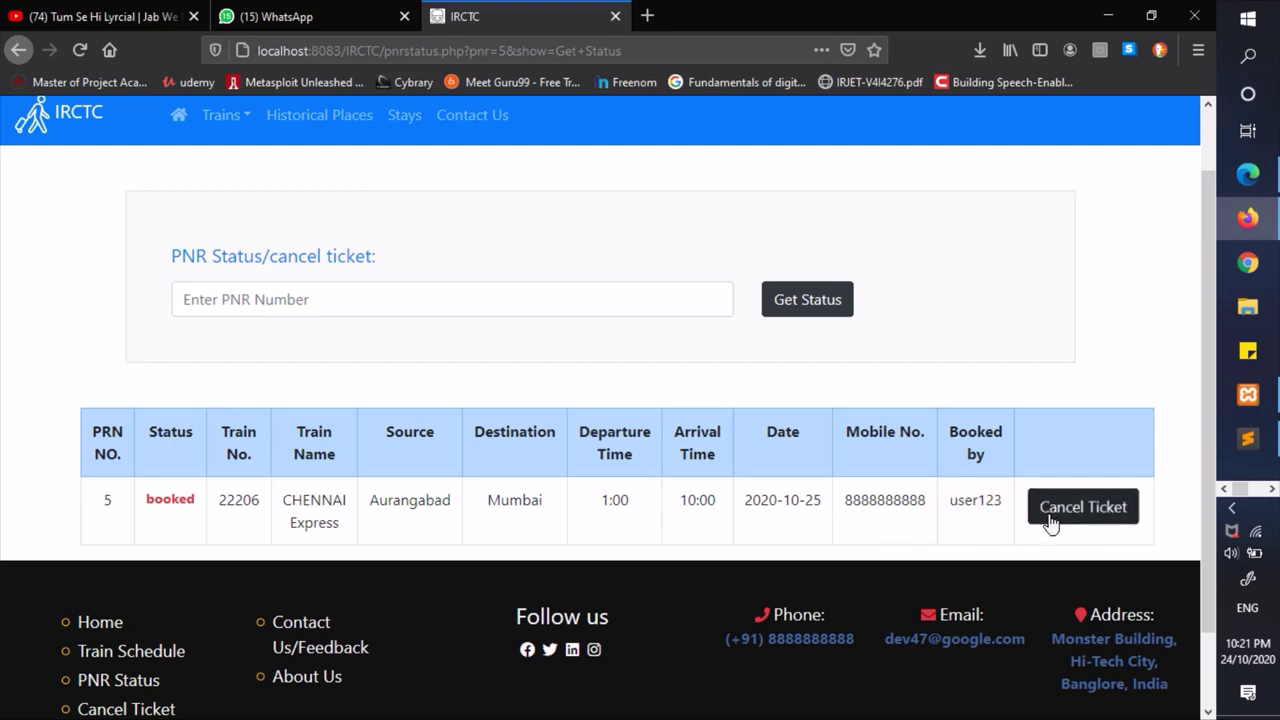
# - Look up PNR 1 and highlight its cancelled status and JODHPUR SF Express train name
pyautogui.click(307, 299)
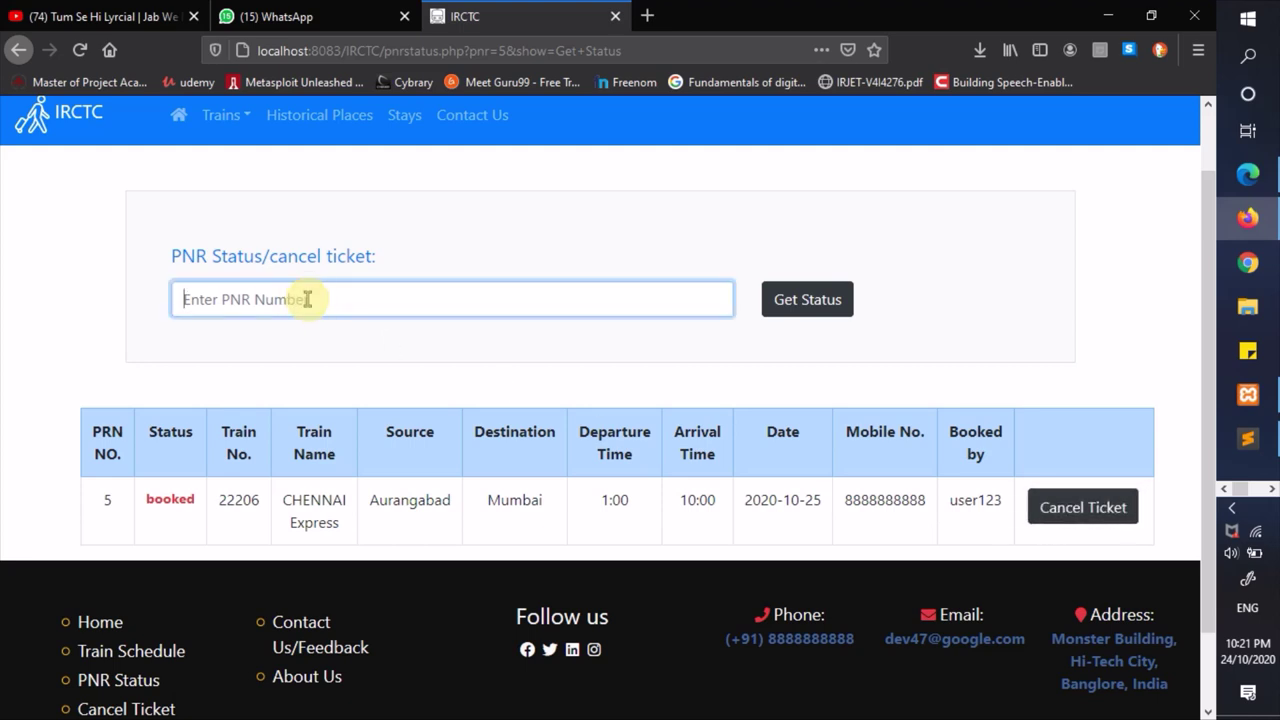
pyautogui.write('1')
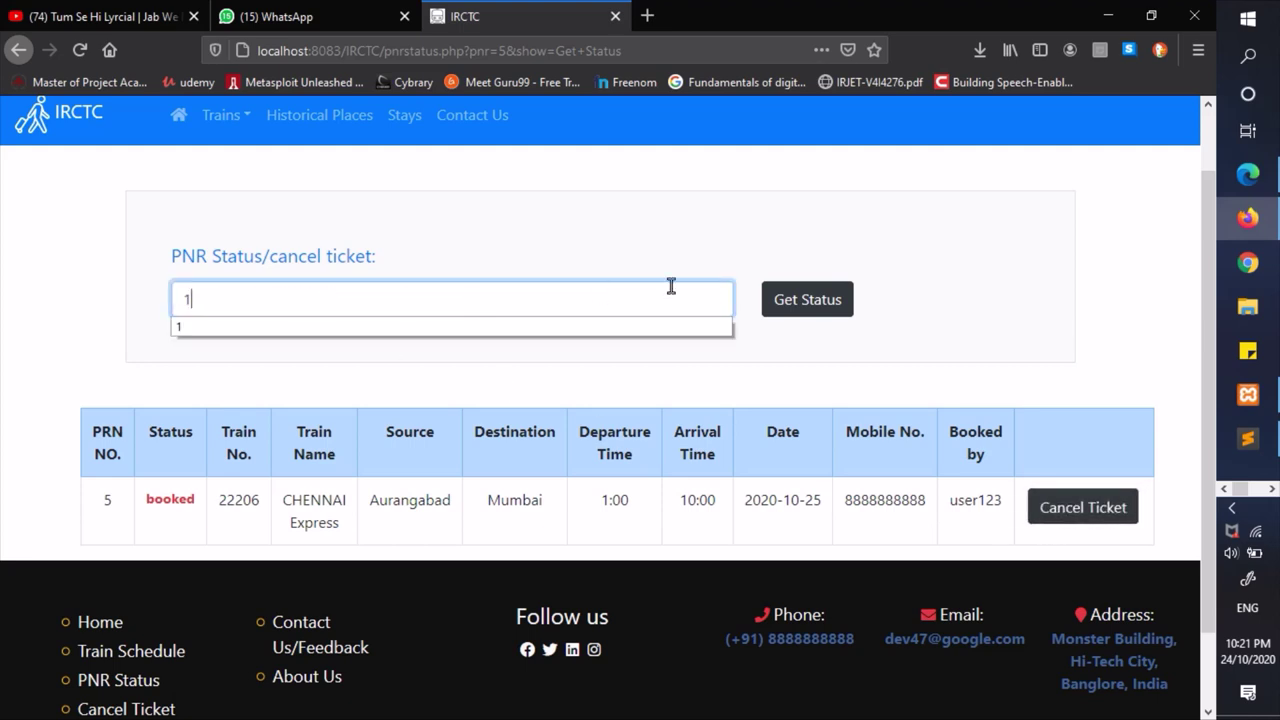
pyautogui.press('Escape')
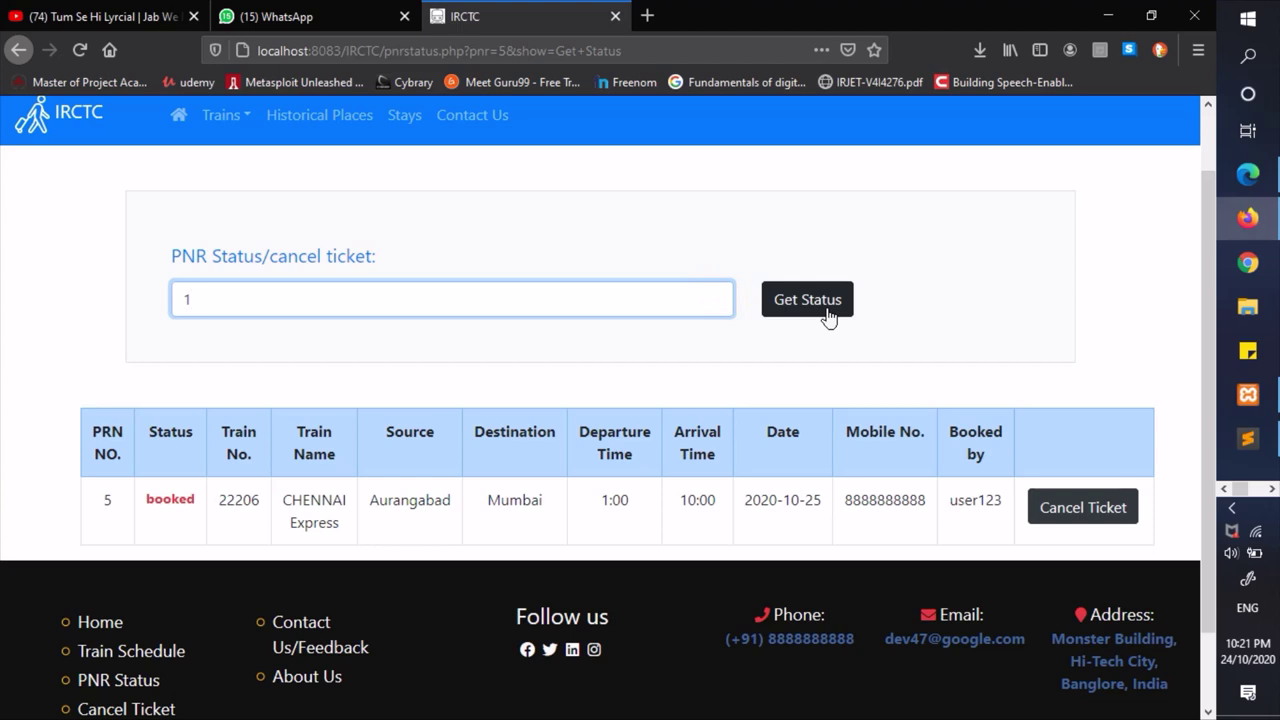
pyautogui.click(826, 314)
pyautogui.scroll(-1, 470, 350)
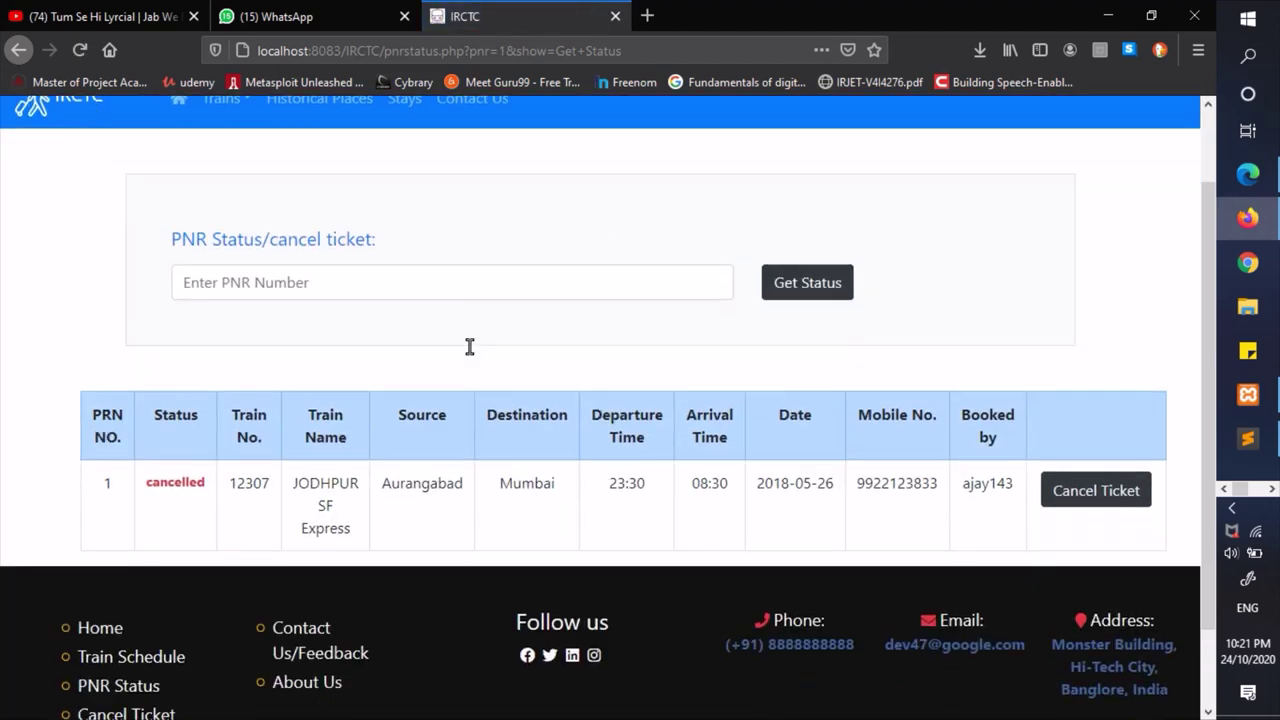
pyautogui.click(156, 443)
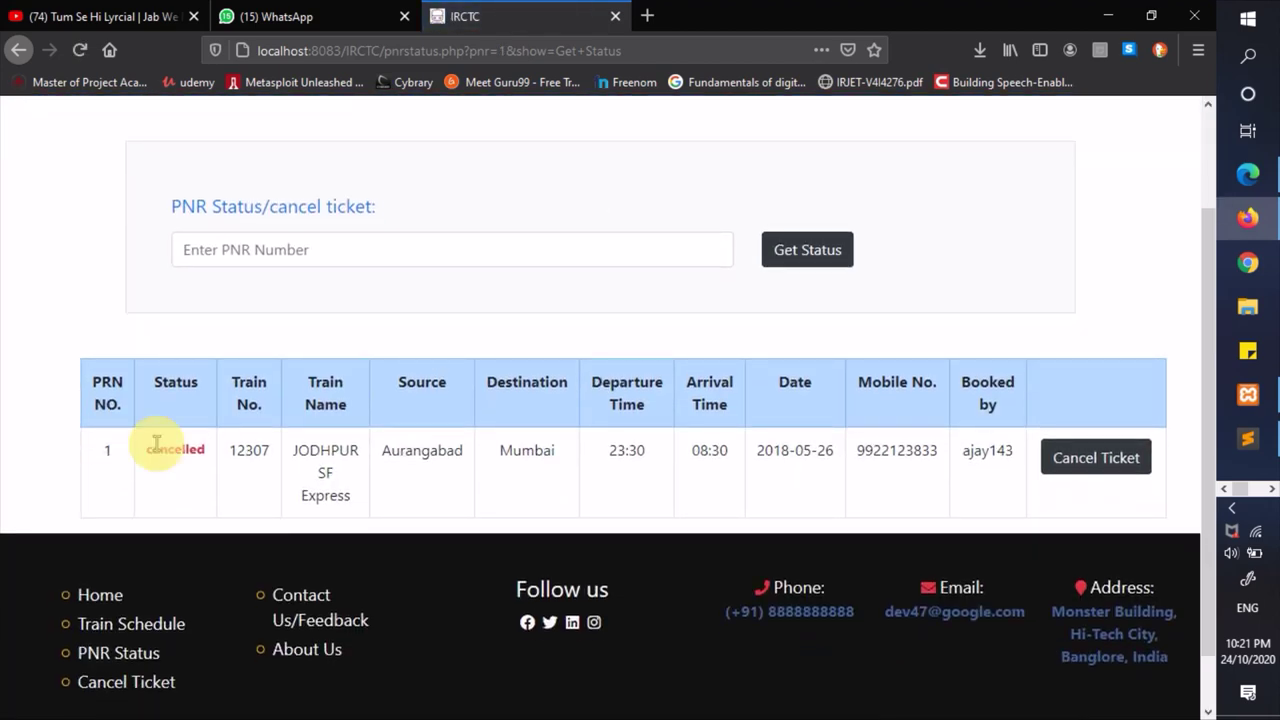
pyautogui.moveTo(156, 443); pyautogui.dragTo(191, 447)
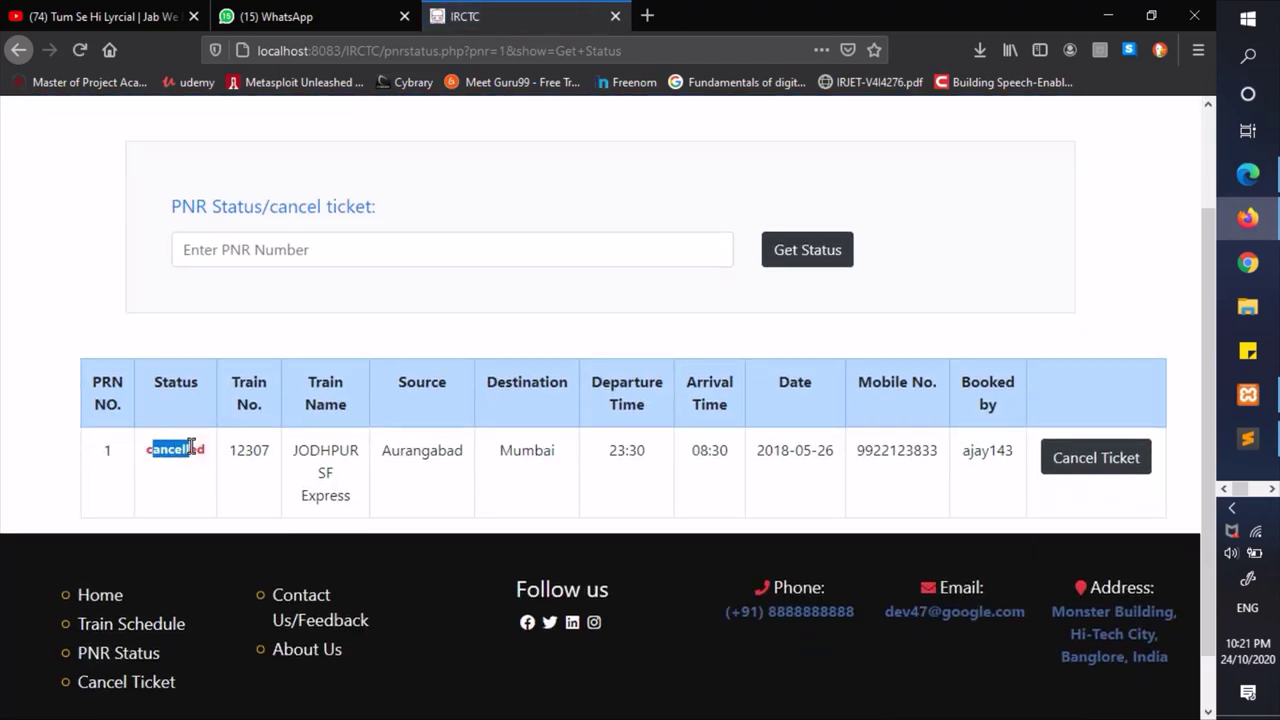
pyautogui.tripleClick(309, 447)
pyautogui.click(562, 457)
pyautogui.scroll(2, 943, 274)
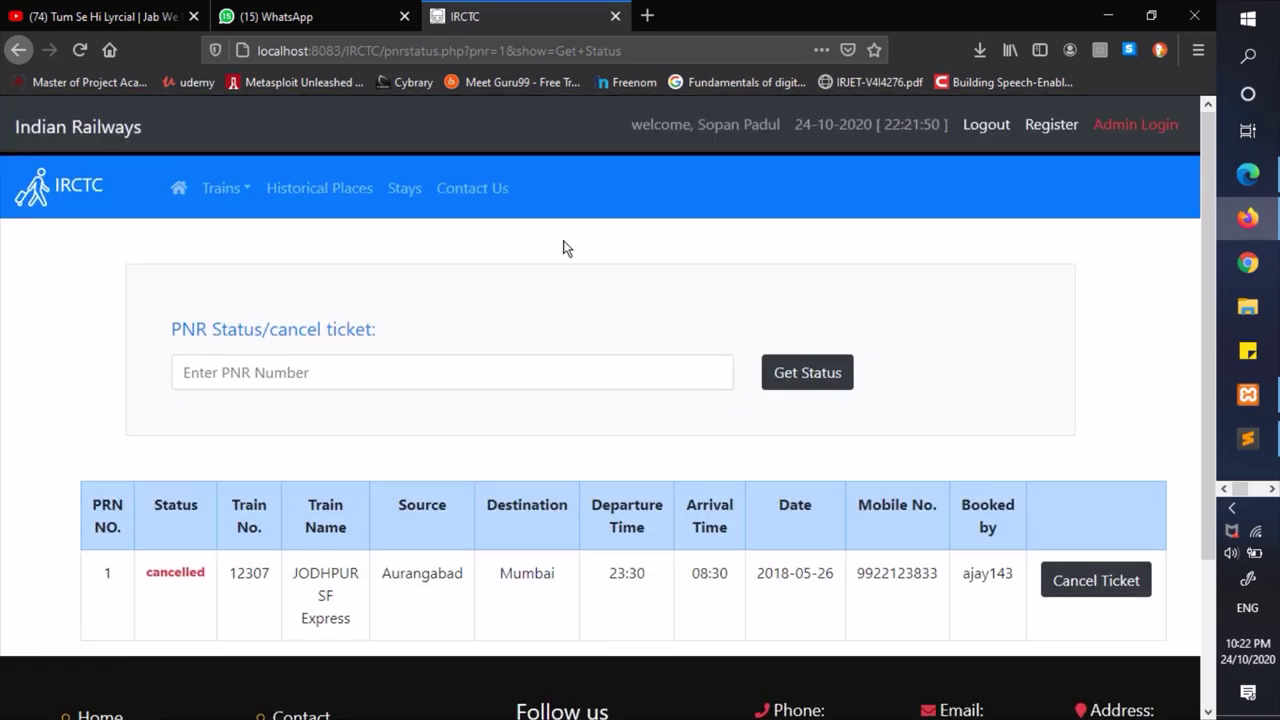
pyautogui.click(238, 199)
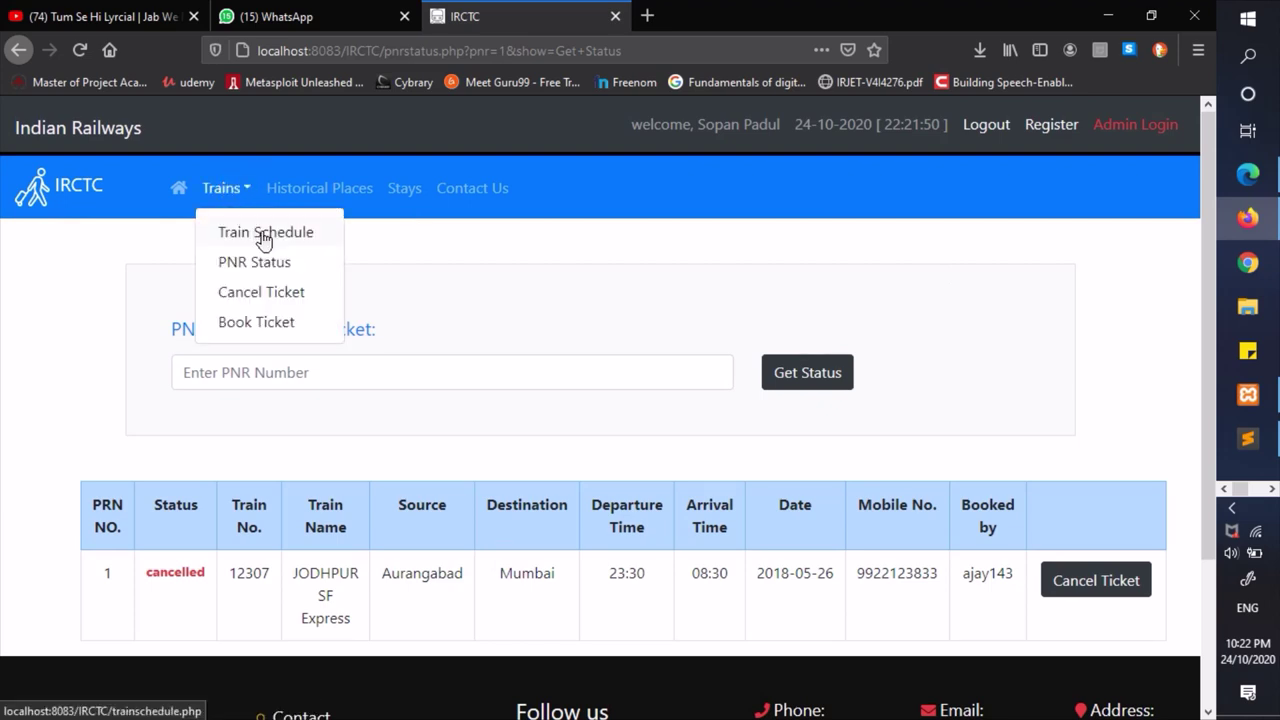
# - Show the schedules of MUMBAI CENTRAL - AHMEDABAD AC Duronto (12267) and DELHI Rajdhani Express (12426)
pyautogui.click(264, 238)
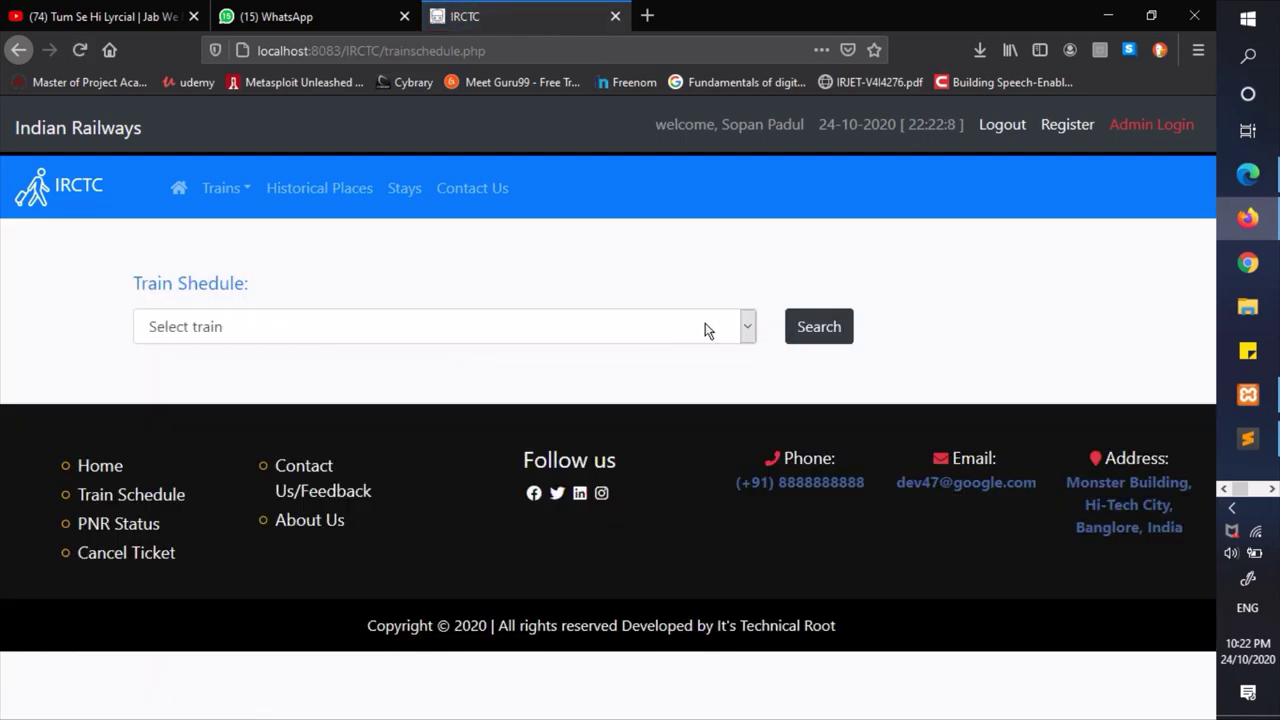
pyautogui.click(705, 330)
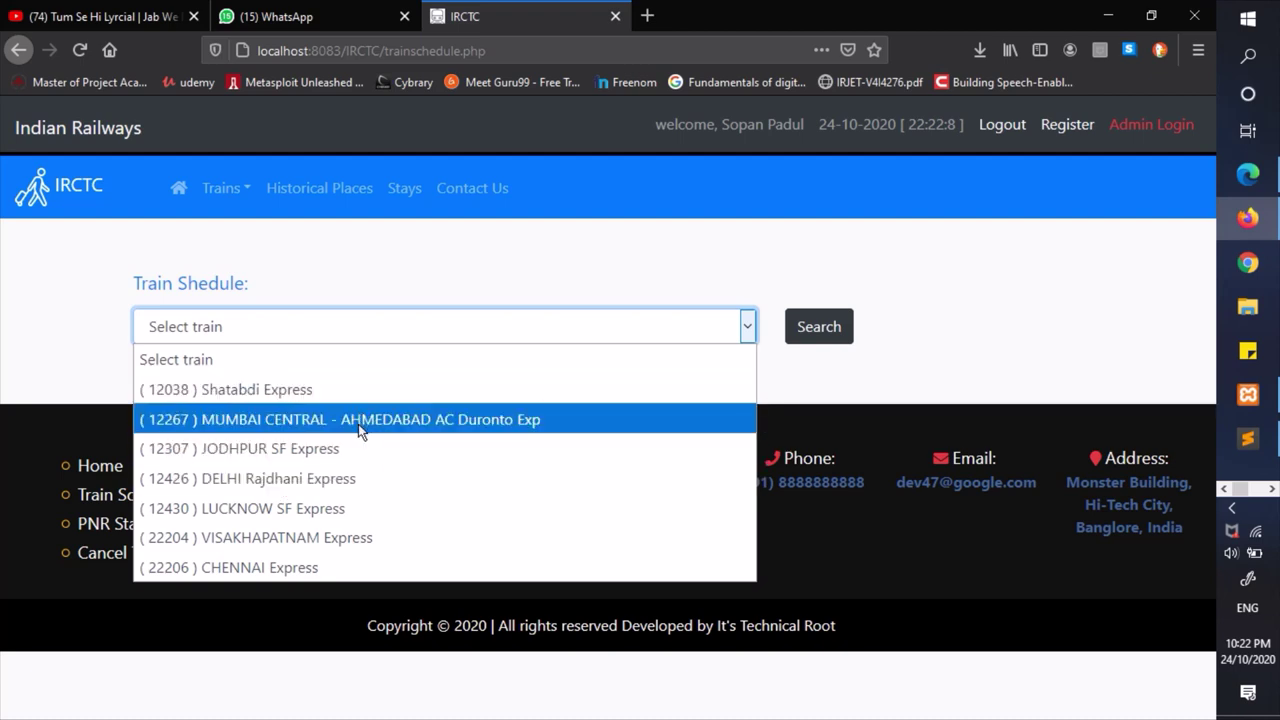
pyautogui.click(360, 425)
pyautogui.click(820, 326)
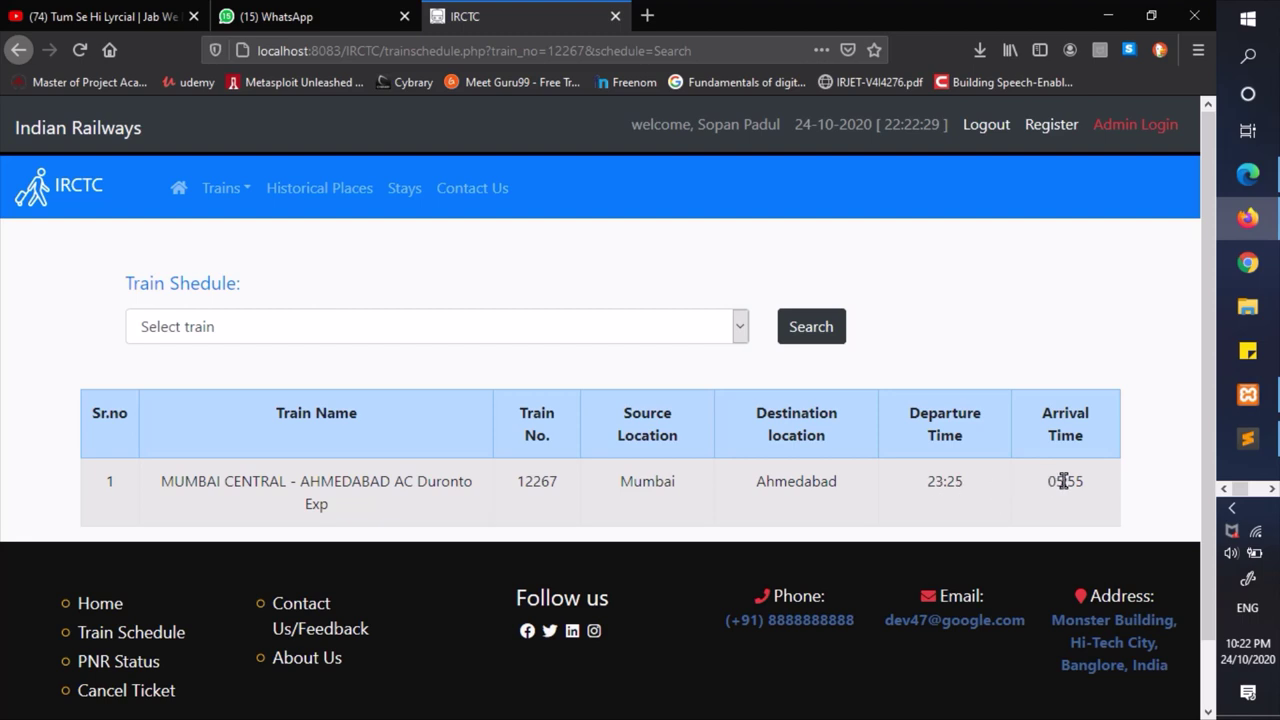
pyautogui.click(677, 323)
pyautogui.click(306, 477)
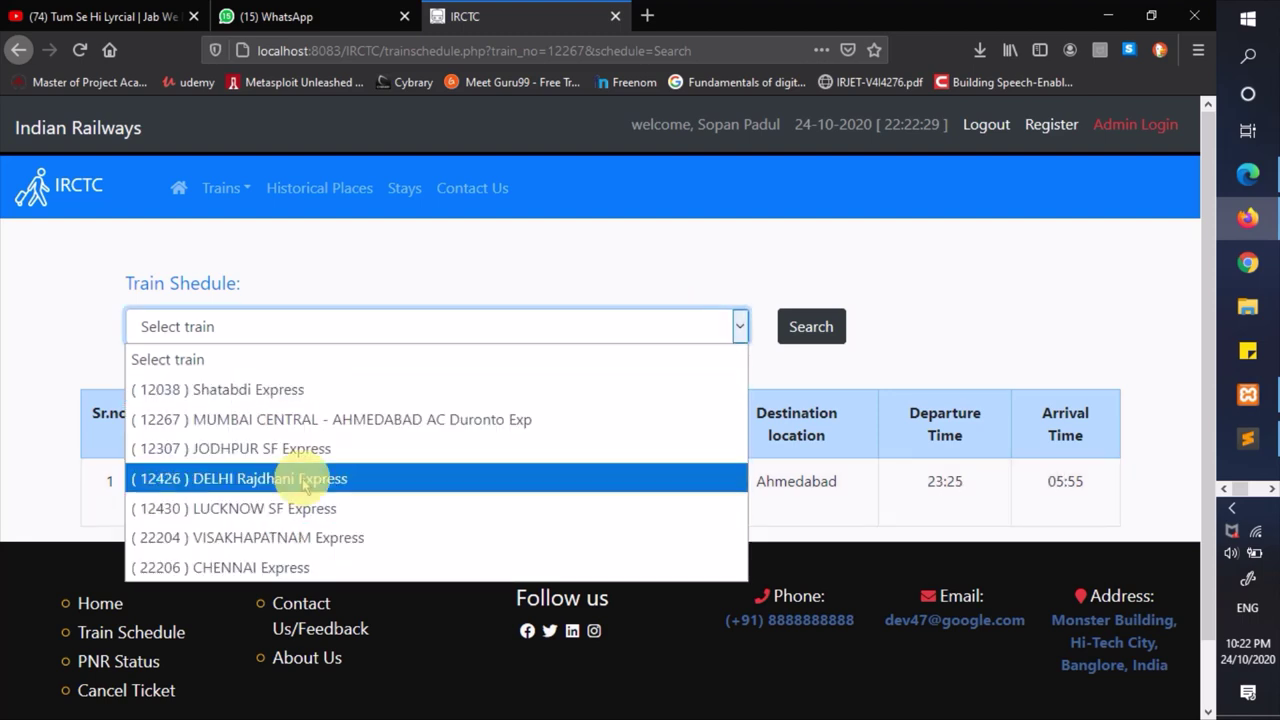
pyautogui.click(797, 318)
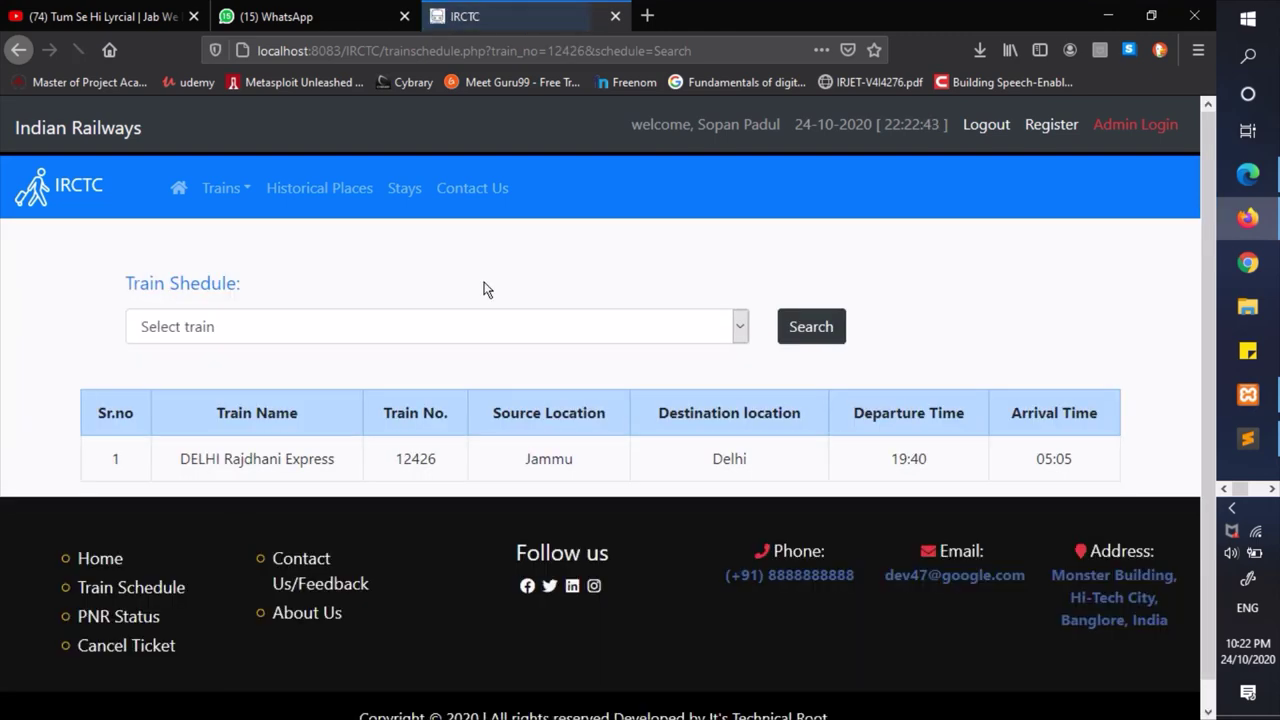
# - Show the schedules of CHENNAI Express 22206 and VISAKHAPATNAM Express 22204, then return home
pyautogui.click(423, 338)
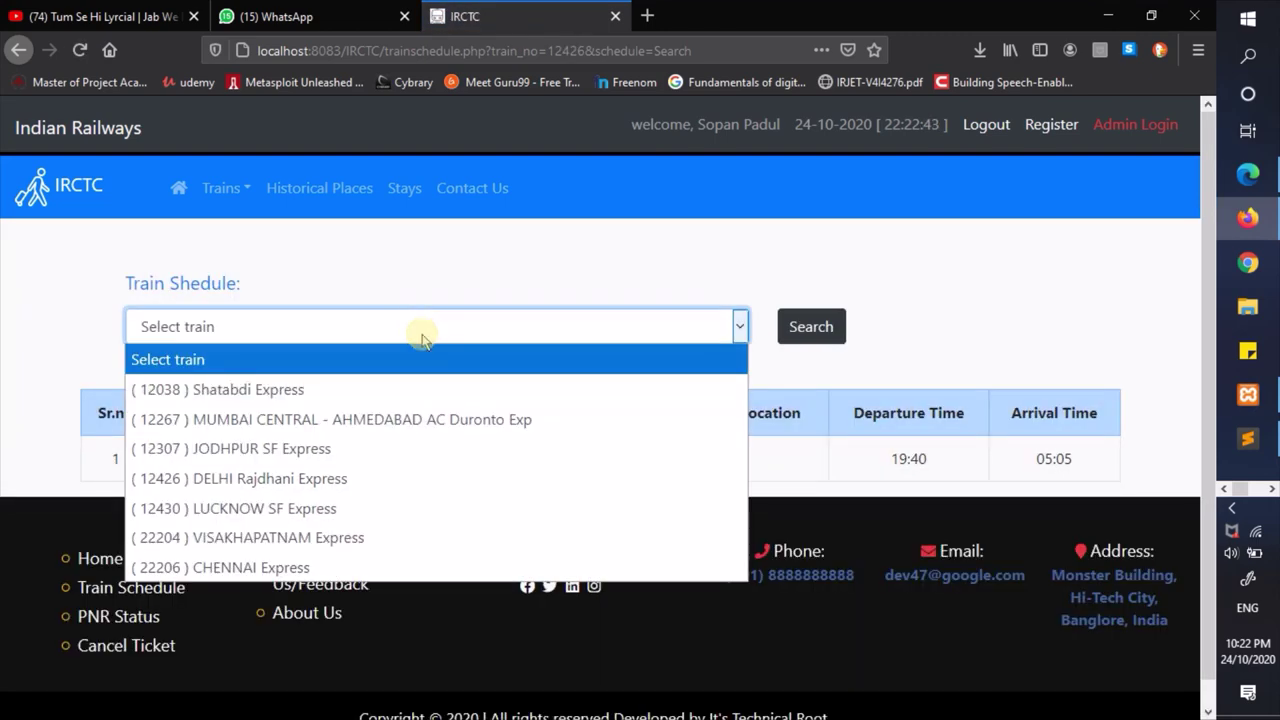
pyautogui.click(246, 565)
pyautogui.click(796, 336)
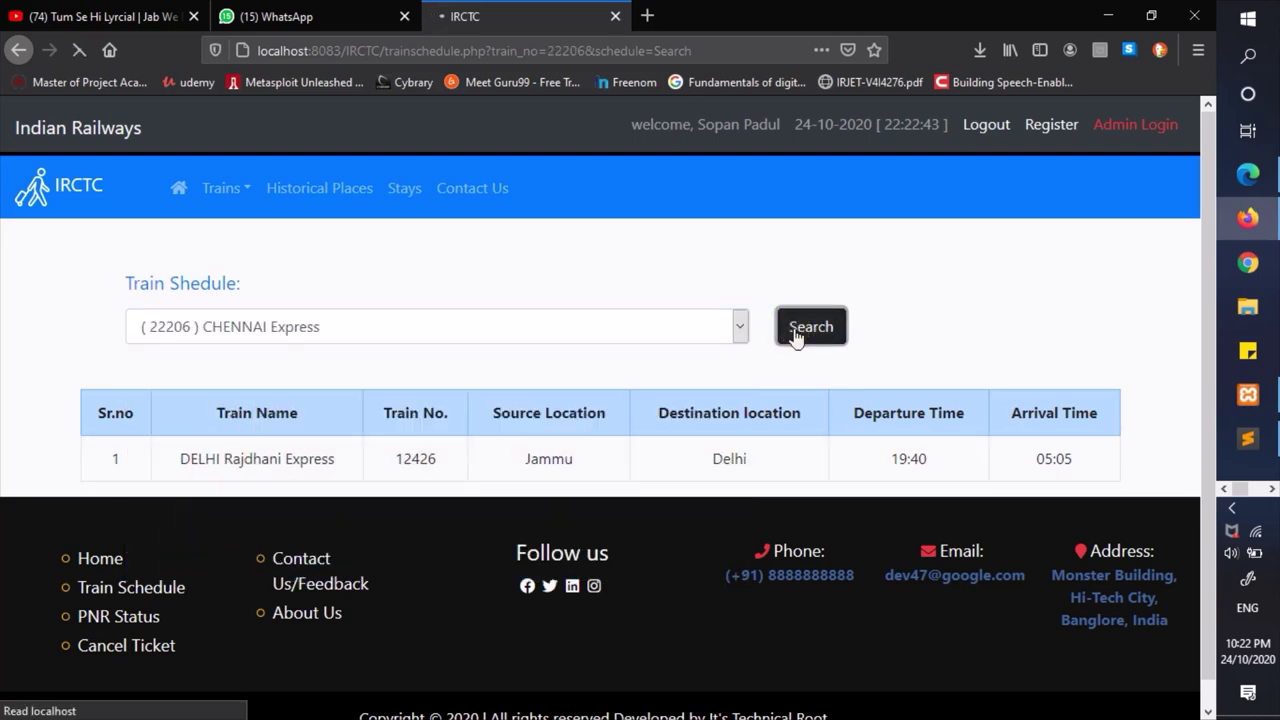
pyautogui.moveTo(181, 469); pyautogui.dragTo(431, 520)
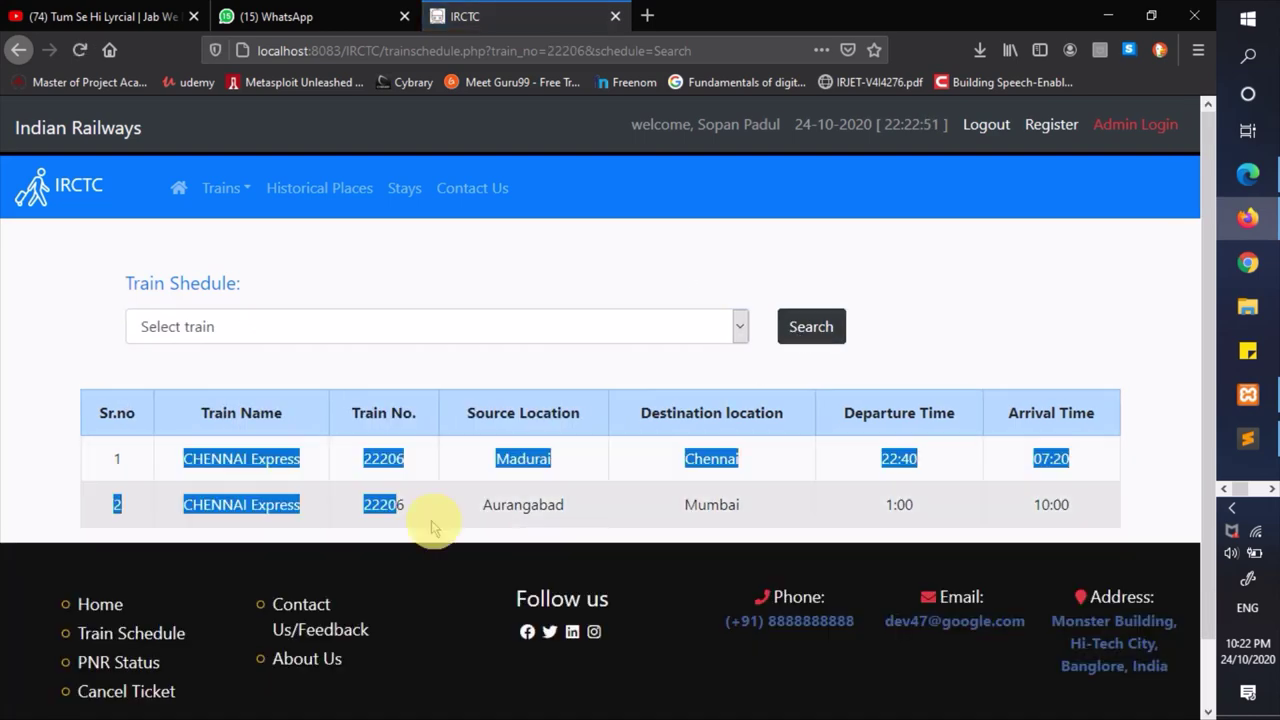
pyautogui.click(577, 497)
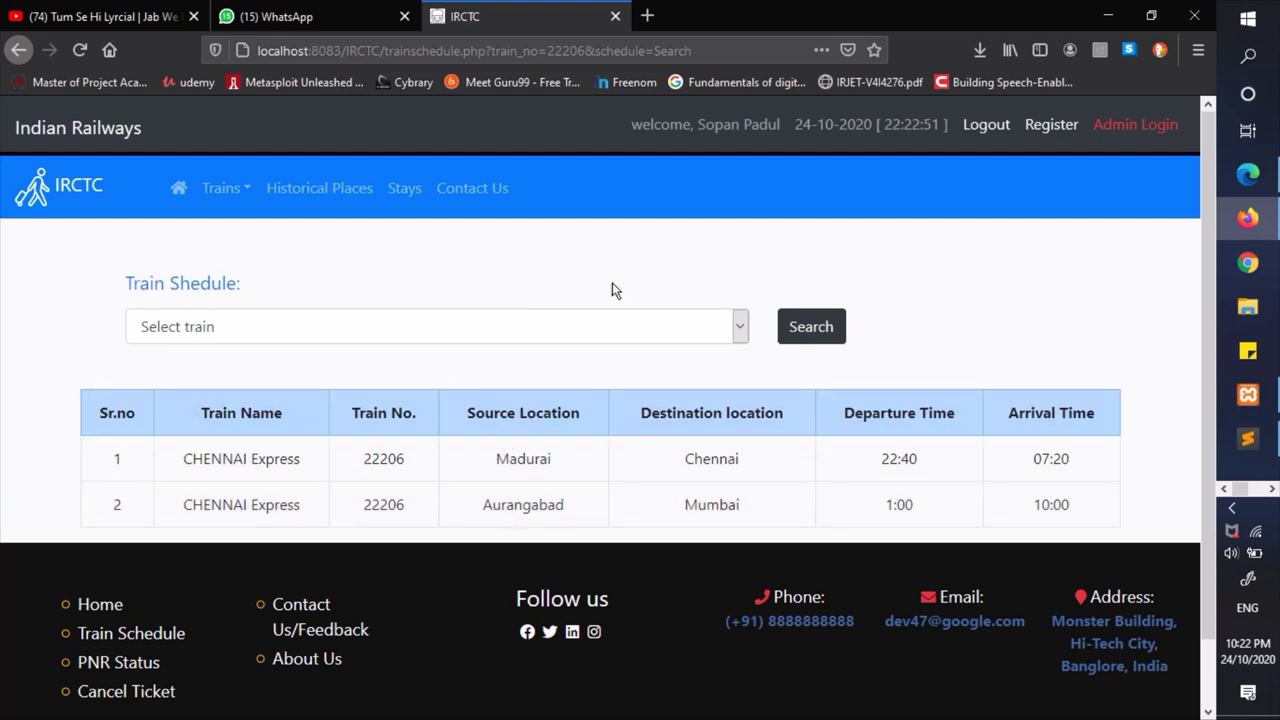
pyautogui.click(551, 330)
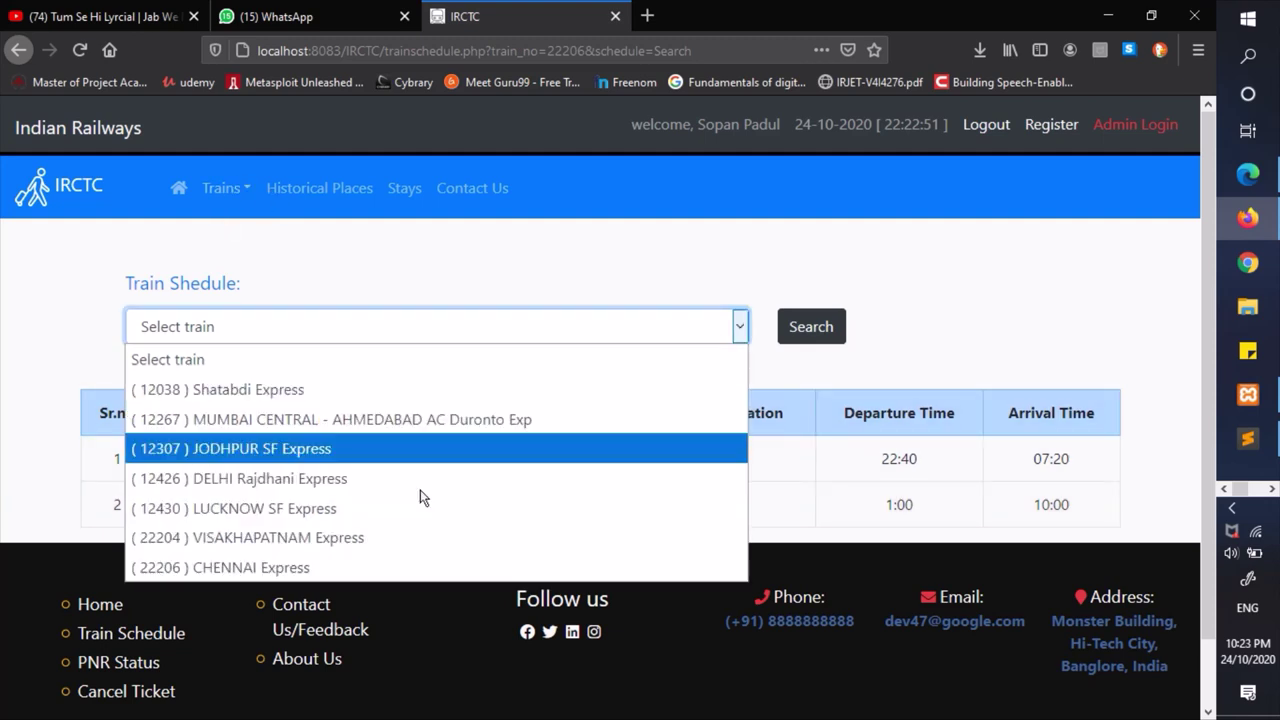
pyautogui.click(323, 537)
pyautogui.click(808, 325)
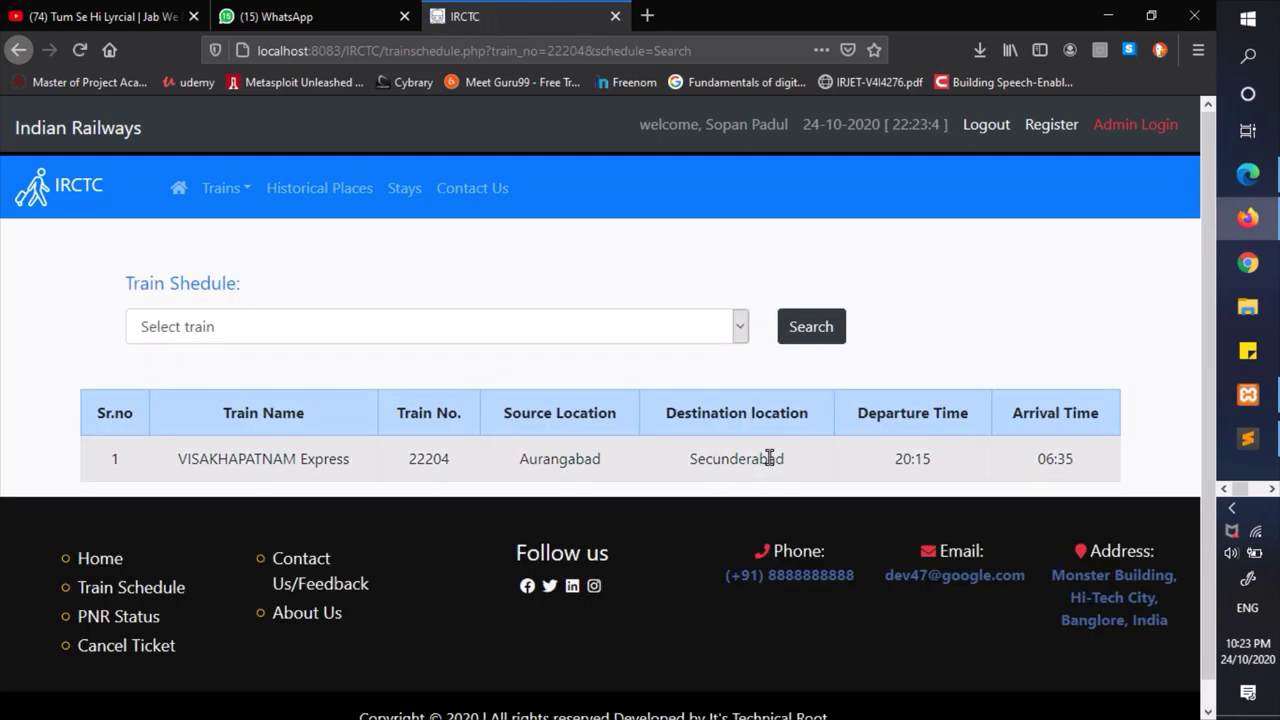
pyautogui.click(179, 189)
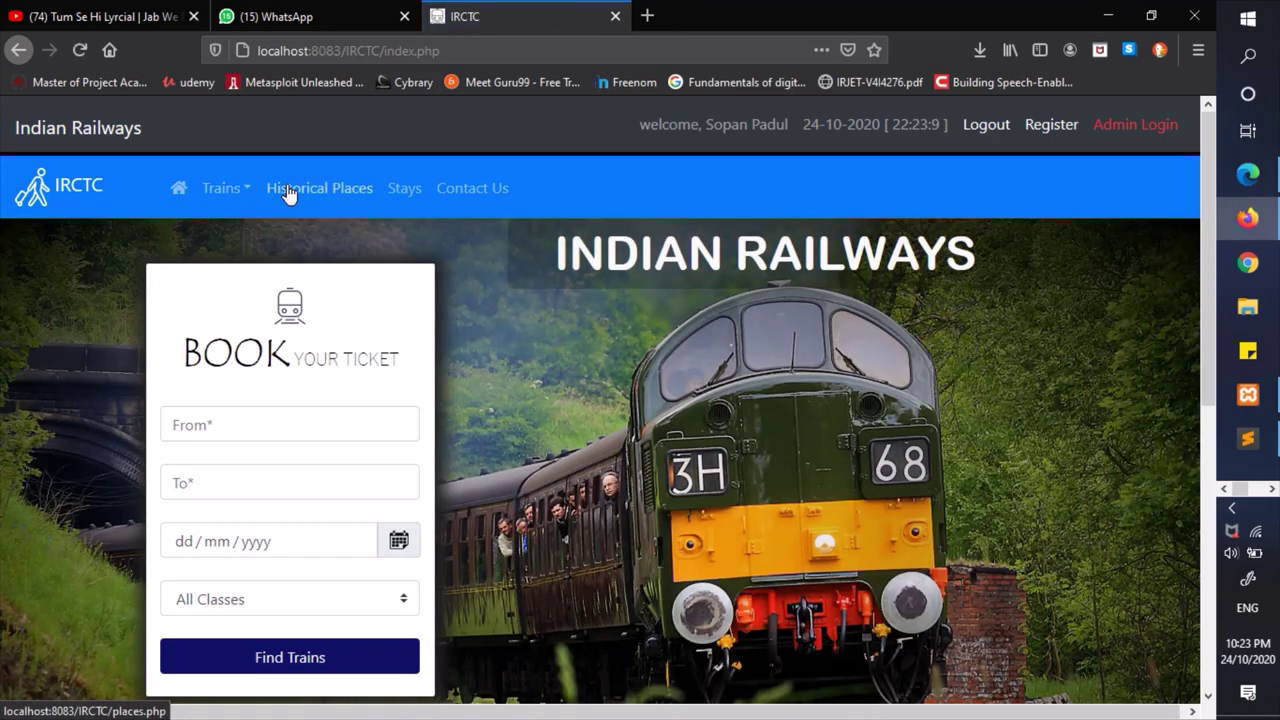
# - On the Cancel Ticket page, look up PNR 4 and cancel its CHENNAI Express ticket
pyautogui.click(230, 189)
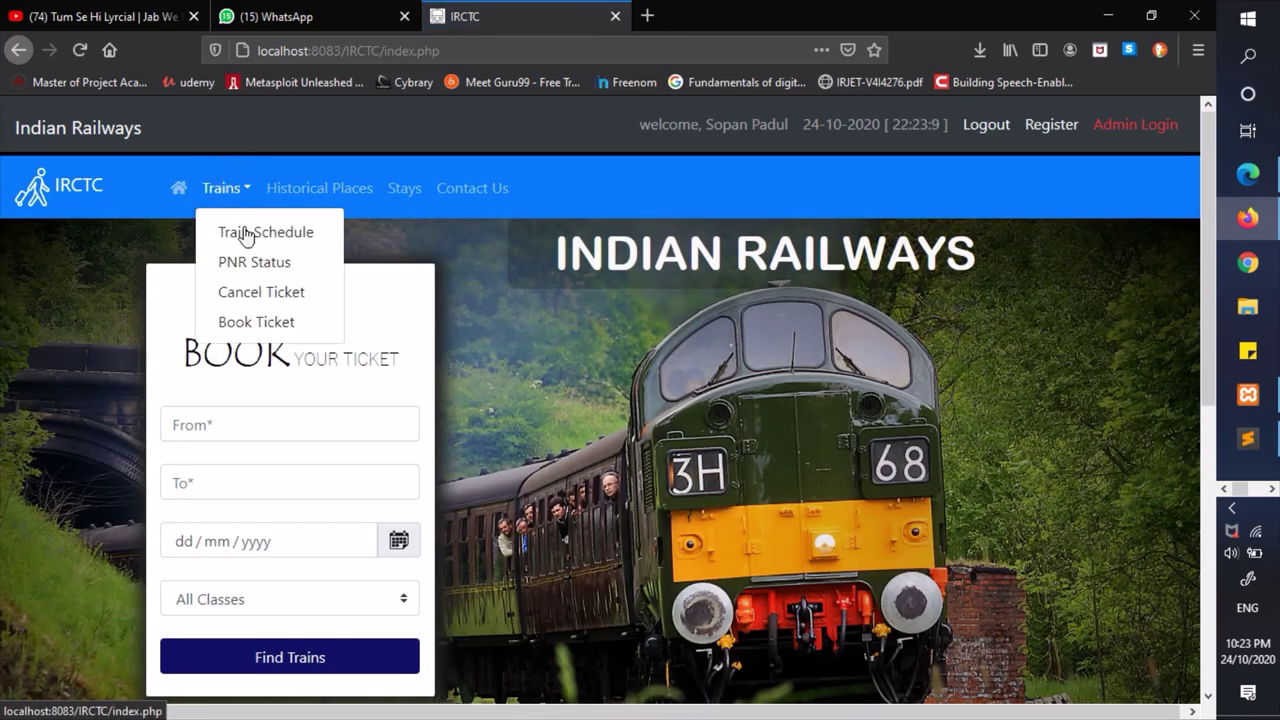
pyautogui.click(262, 292)
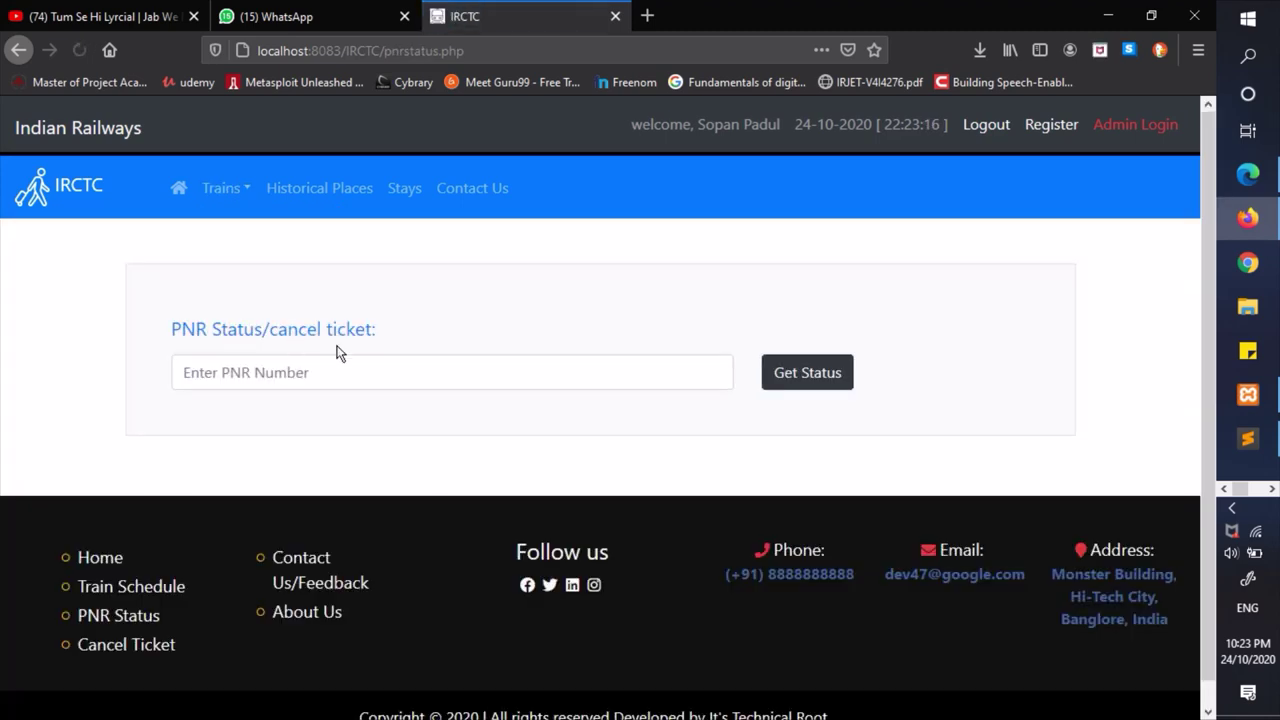
pyautogui.click(350, 380)
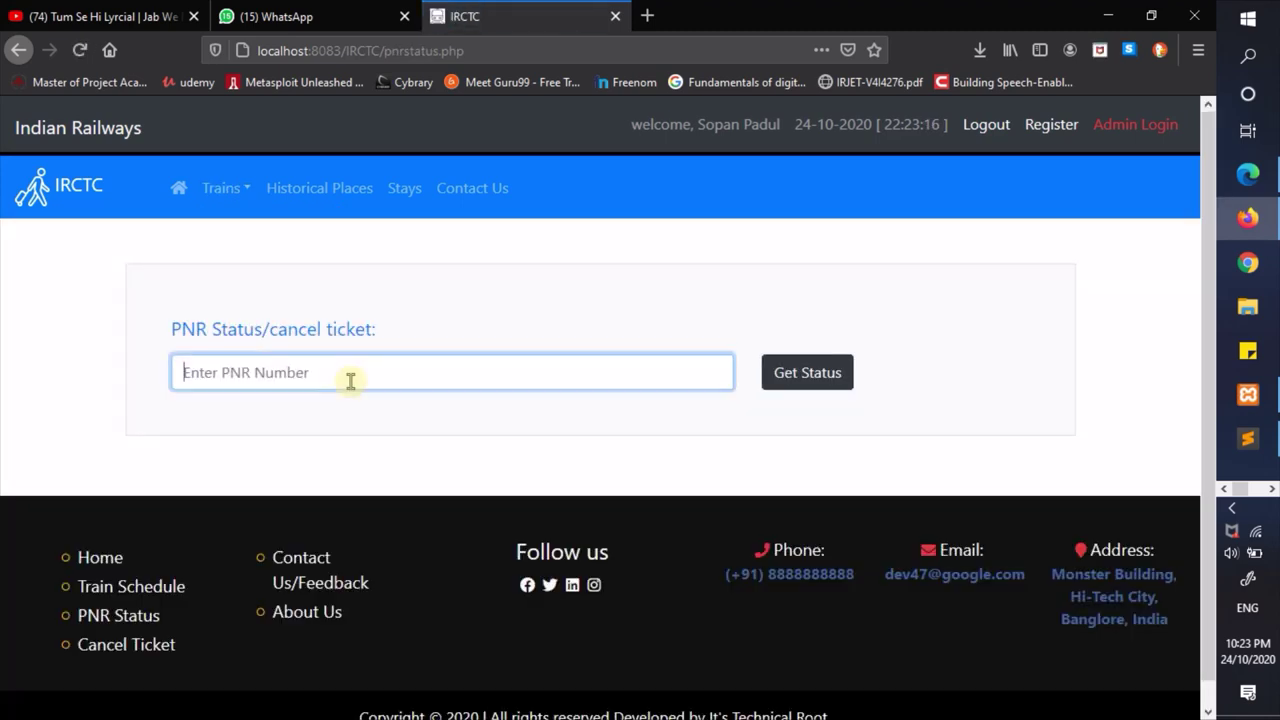
pyautogui.click(177, 200)
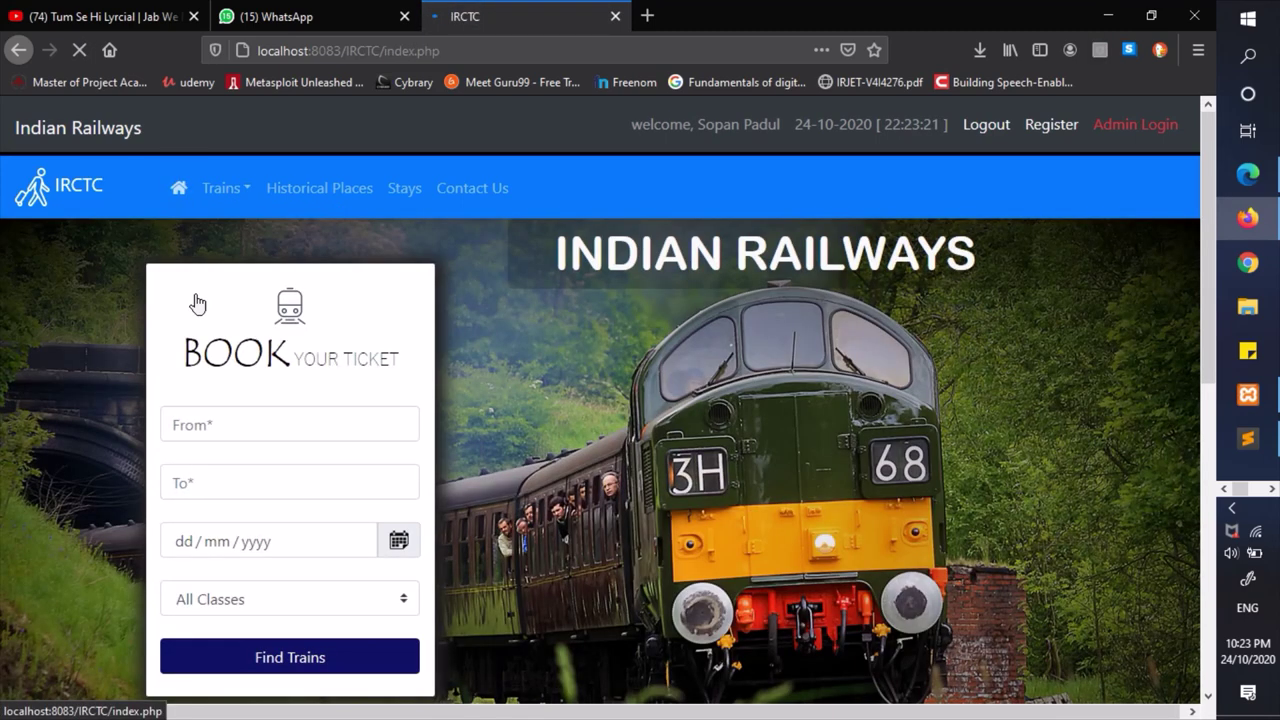
pyautogui.click(231, 200)
pyautogui.click(262, 292)
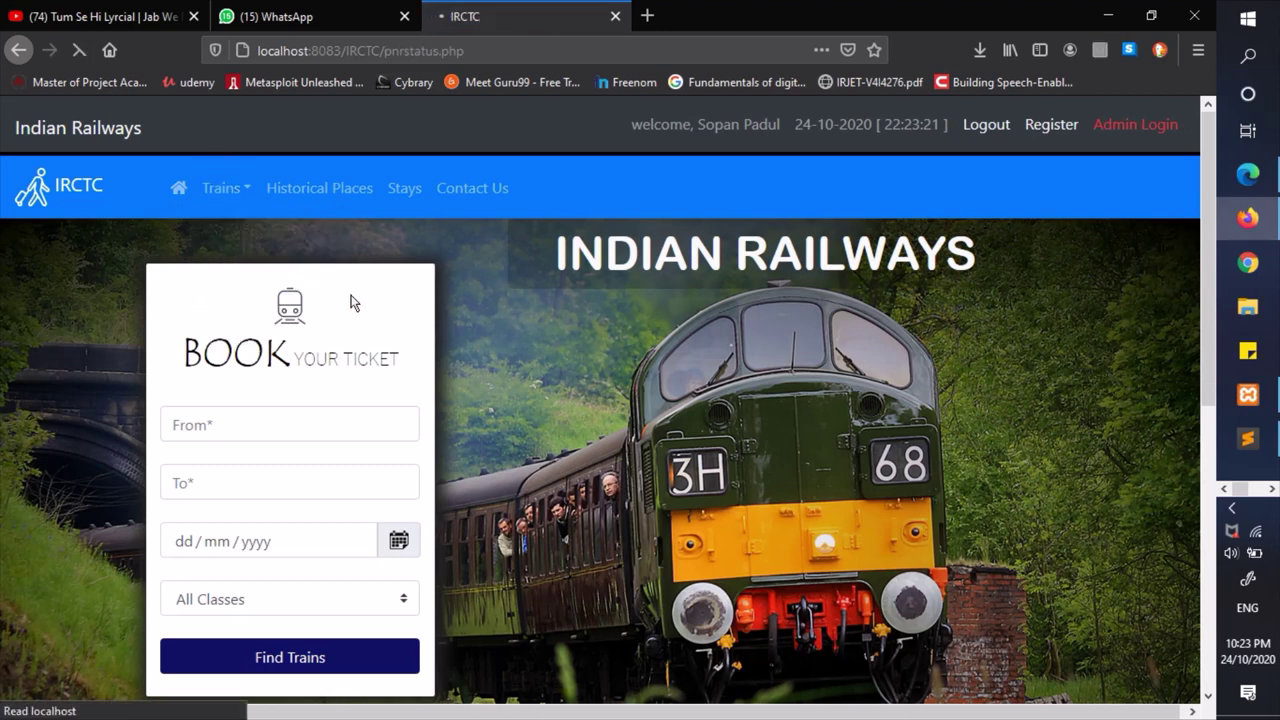
pyautogui.click(316, 366)
pyautogui.write('4')
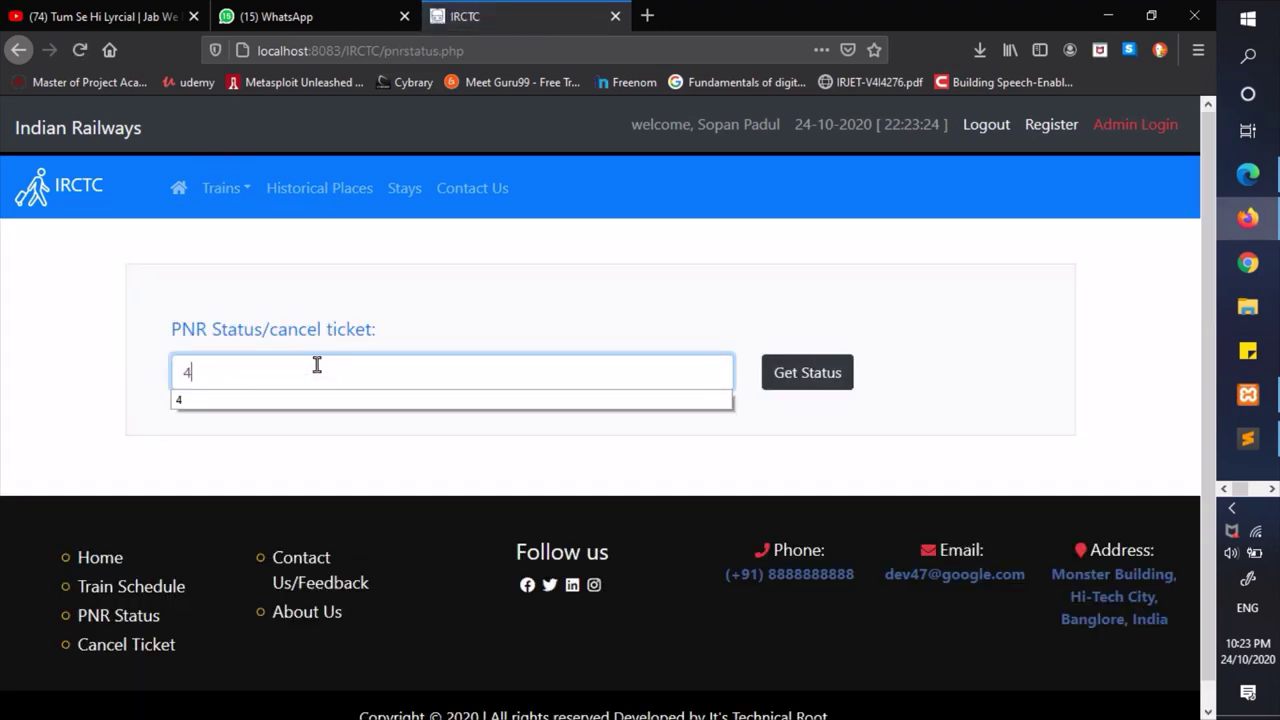
pyautogui.press('Return')
pyautogui.scroll(-2, 170, 563)
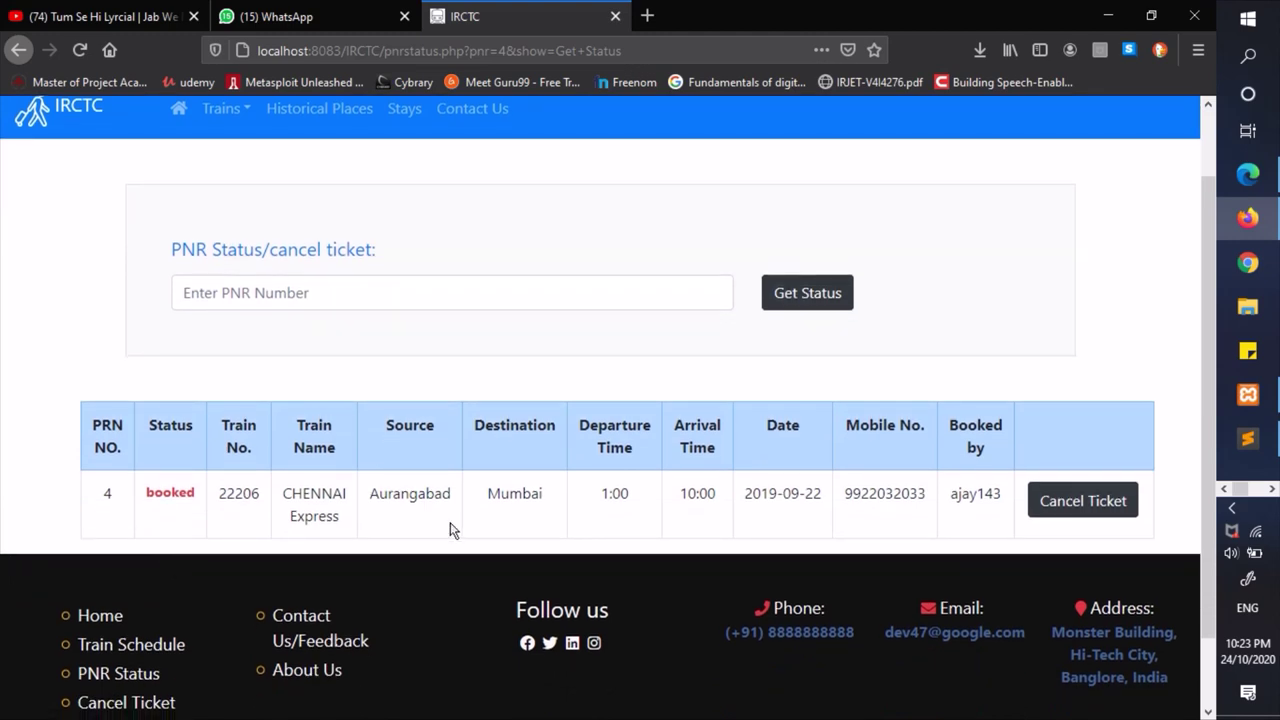
pyautogui.moveTo(283, 492); pyautogui.dragTo(463, 522)
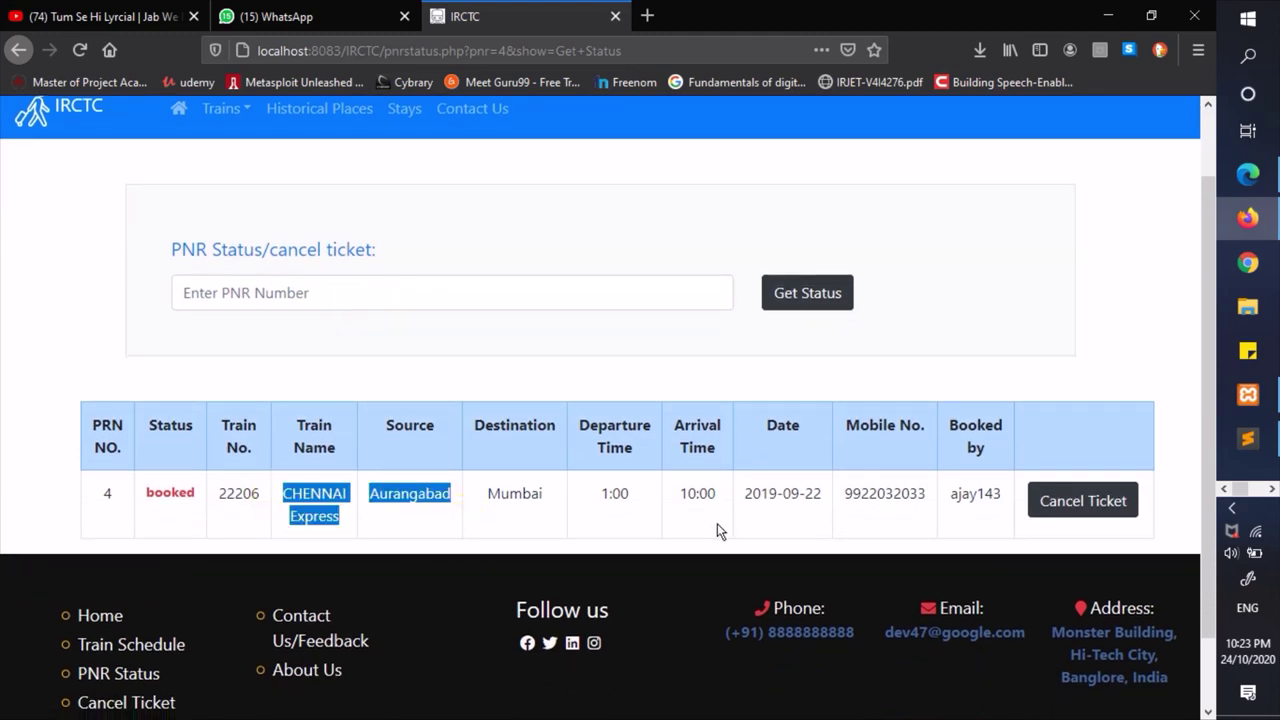
pyautogui.click(1088, 500)
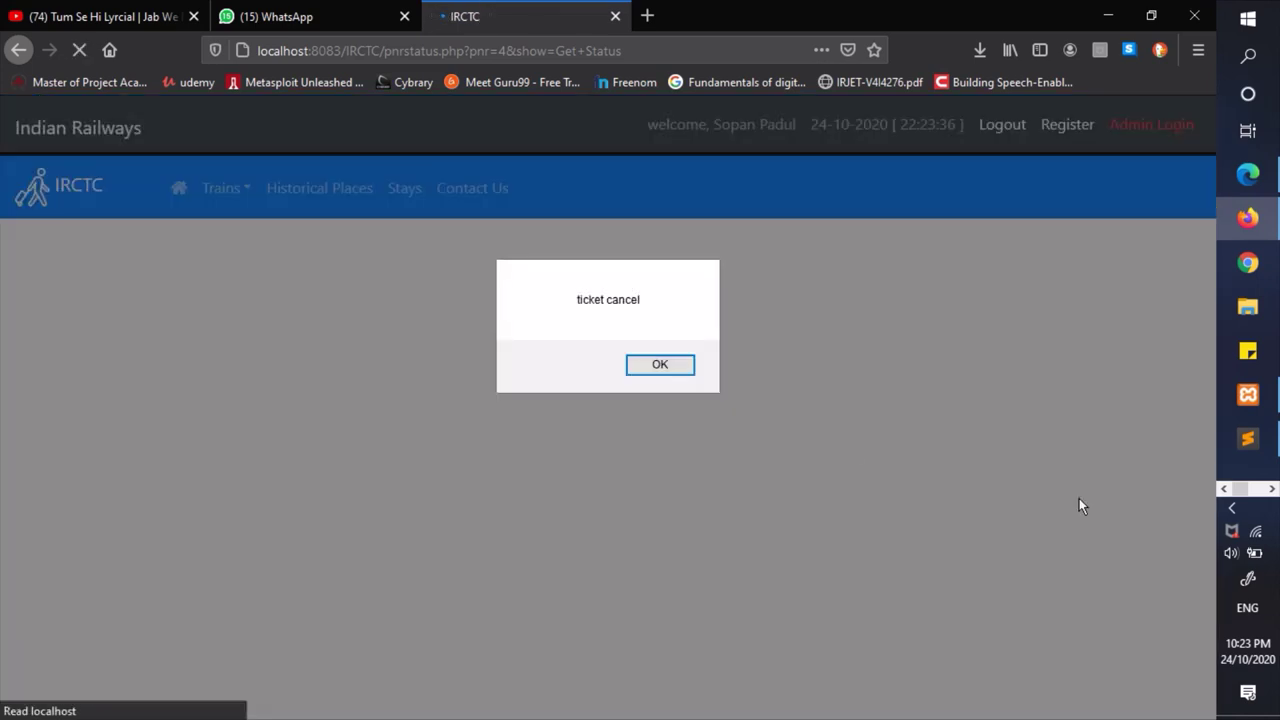
pyautogui.click(649, 369)
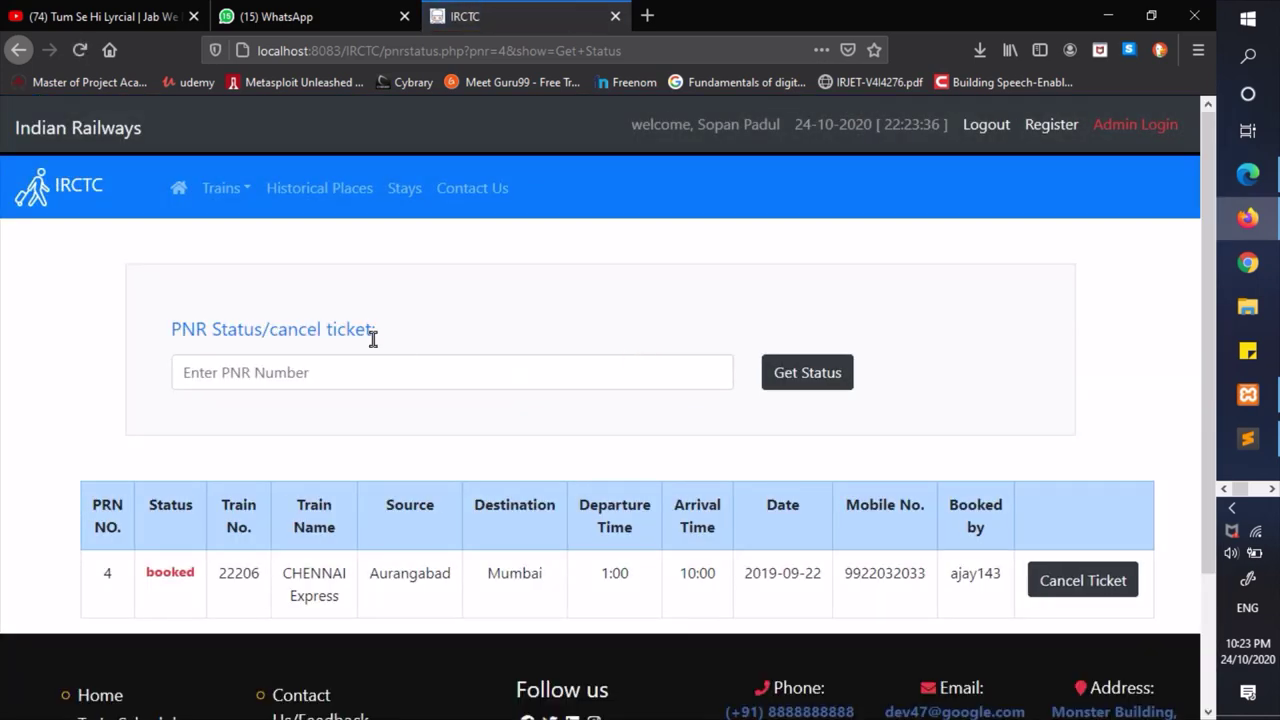
# - Re-check PNR 4 to confirm its status now reads cancelled, then return home
pyautogui.click(283, 370)
pyautogui.write('4')
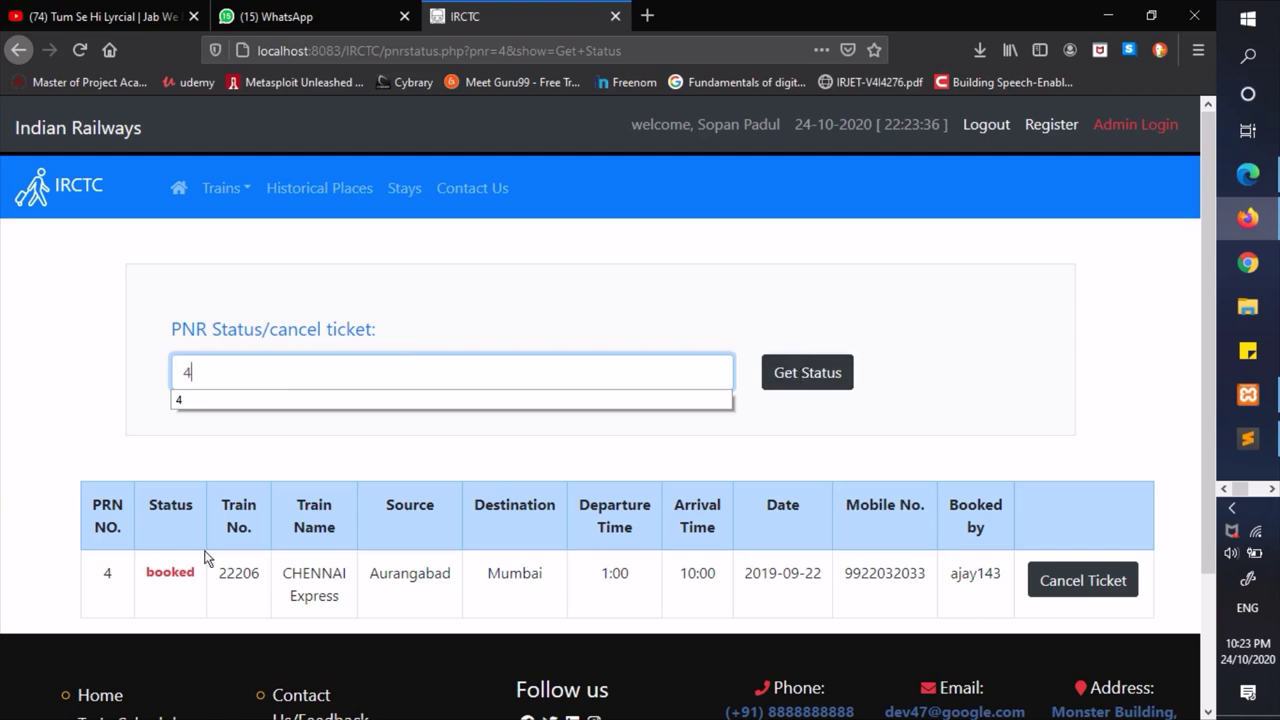
pyautogui.moveTo(144, 572); pyautogui.dragTo(219, 572)
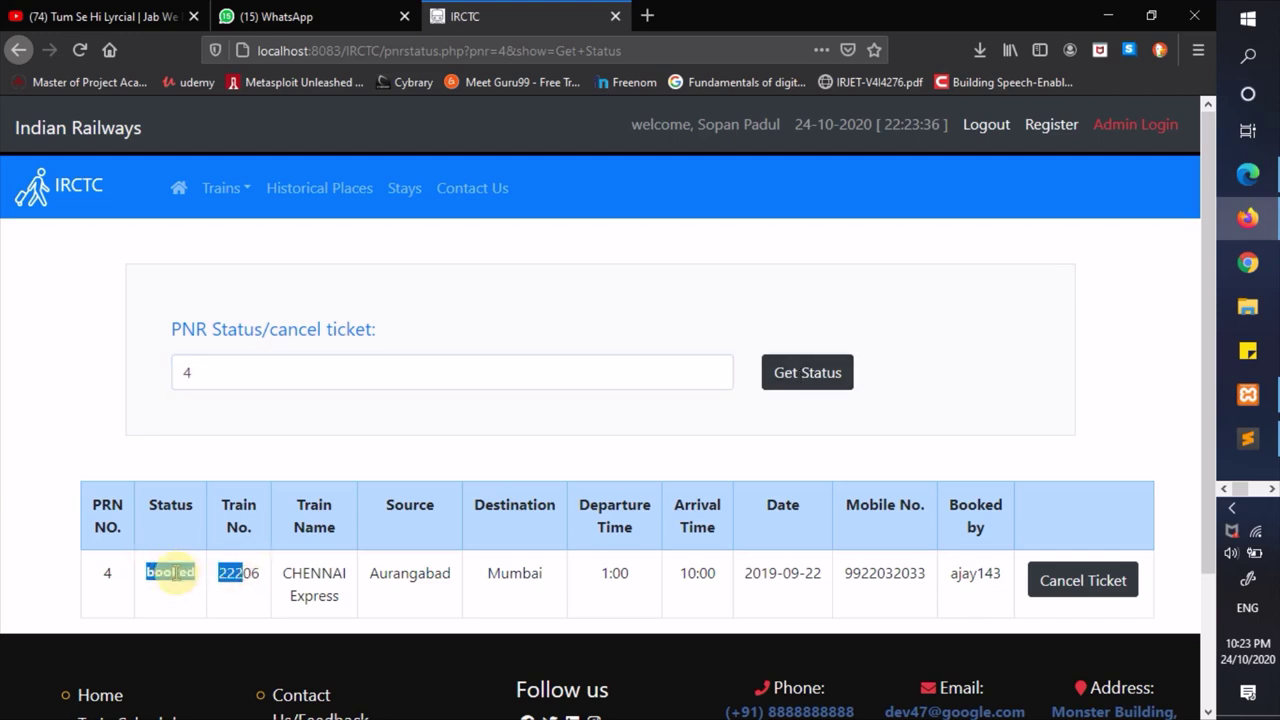
pyautogui.click(175, 572)
pyautogui.click(831, 376)
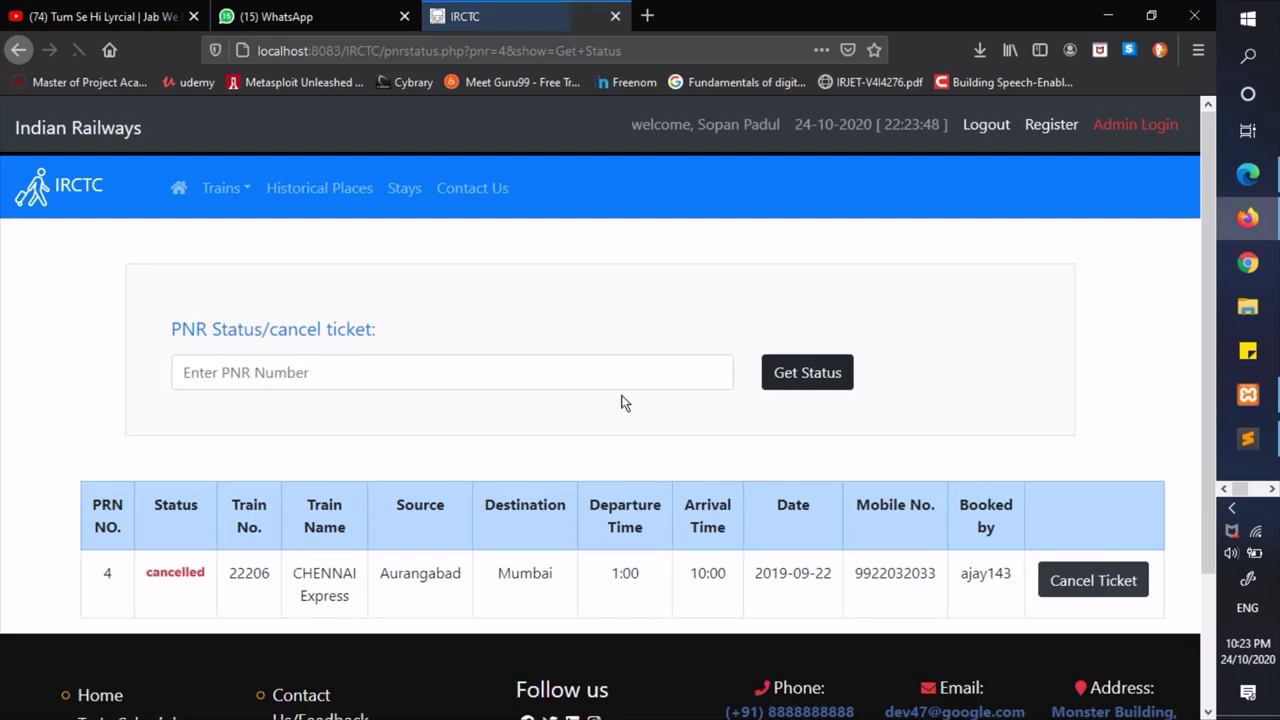
pyautogui.moveTo(144, 577); pyautogui.dragTo(460, 600)
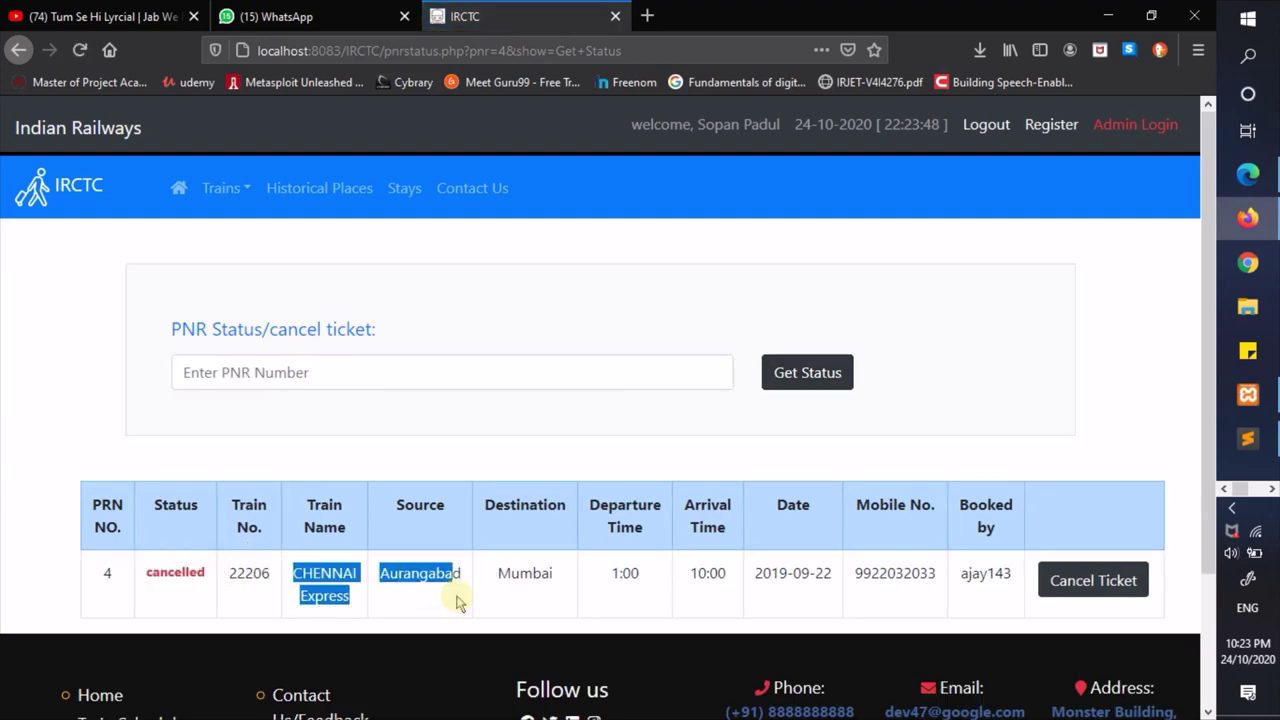
pyautogui.click(305, 366)
pyautogui.moveTo(101, 570); pyautogui.dragTo(140, 578)
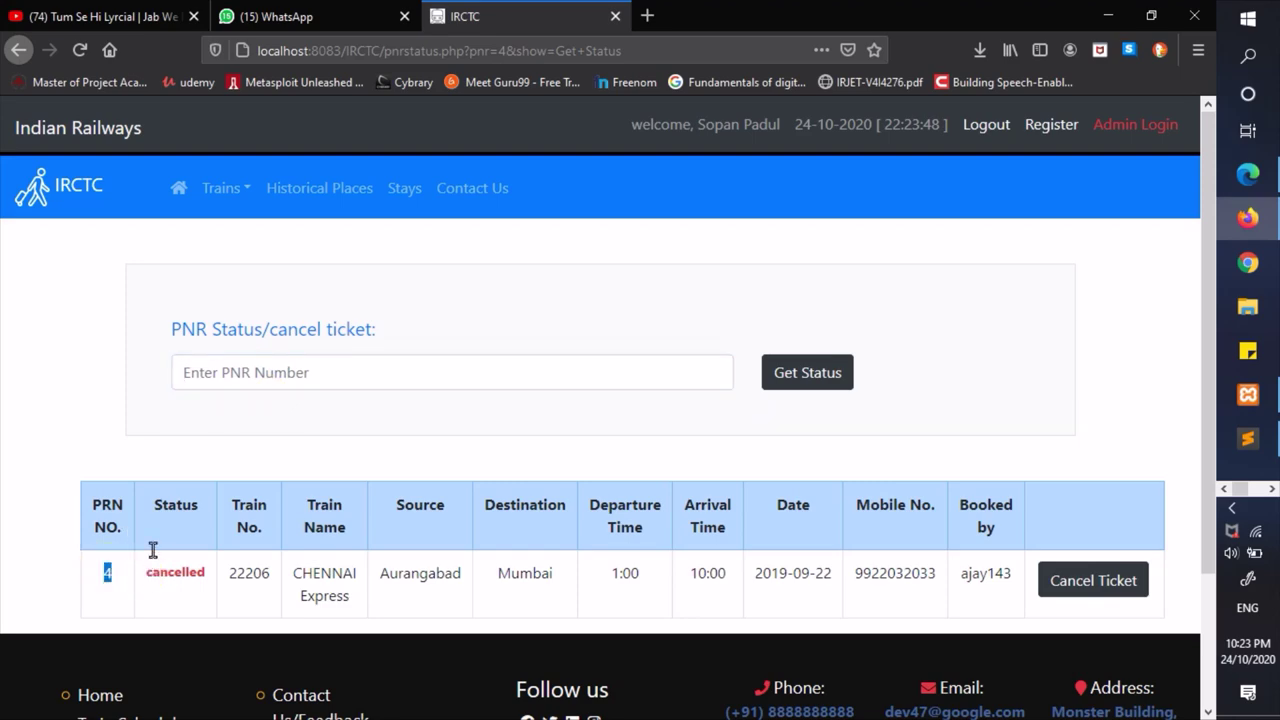
pyautogui.click(178, 188)
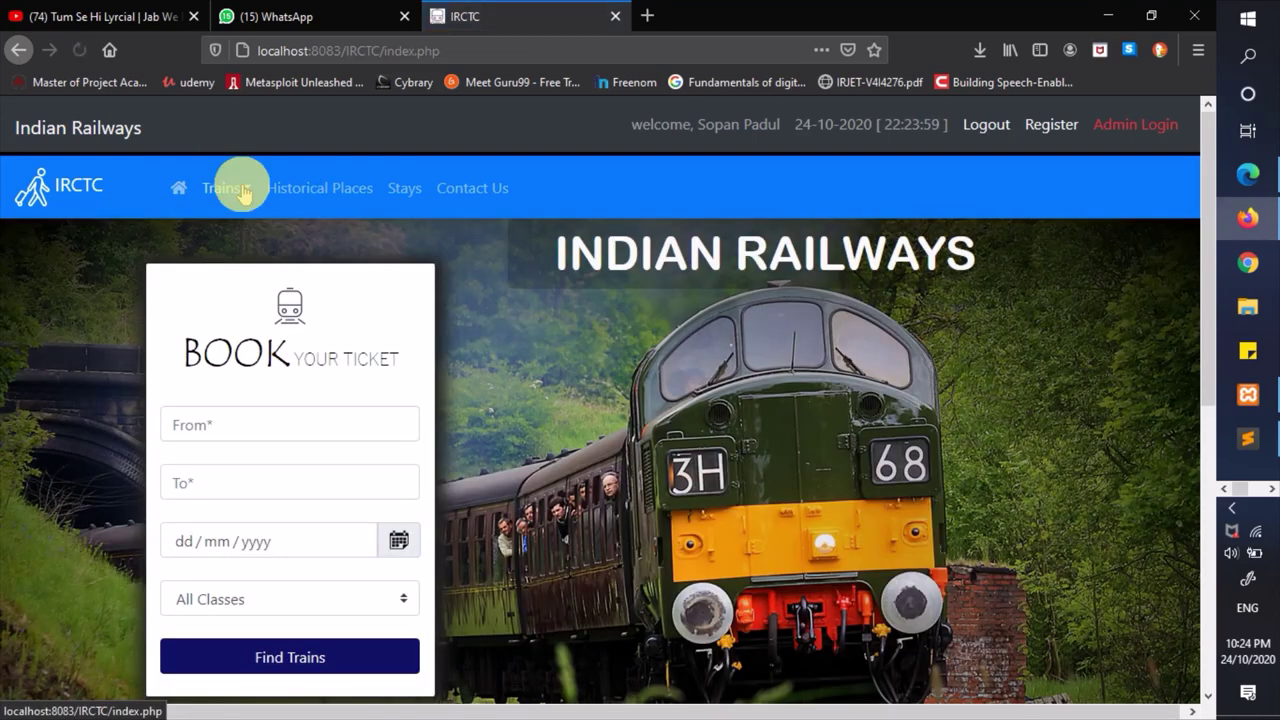
# - Open the Historical Places page and browse the Goa description
pyautogui.click(226, 187)
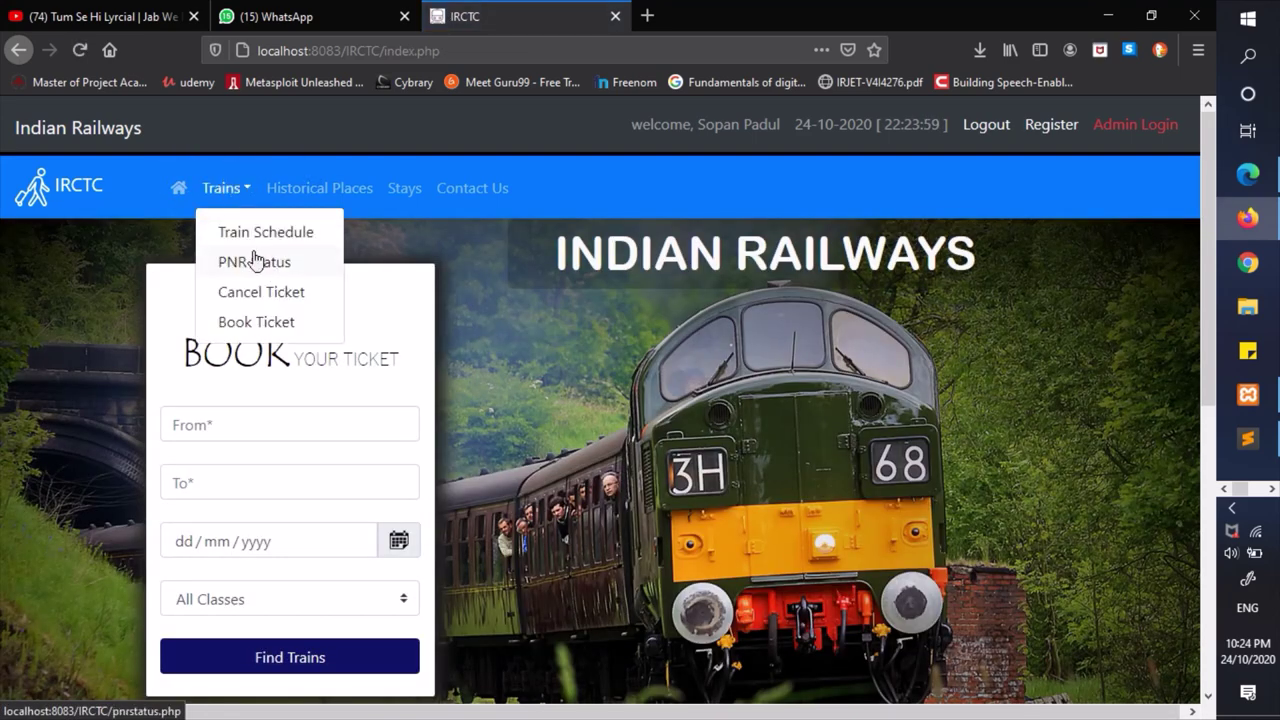
pyautogui.click(575, 175)
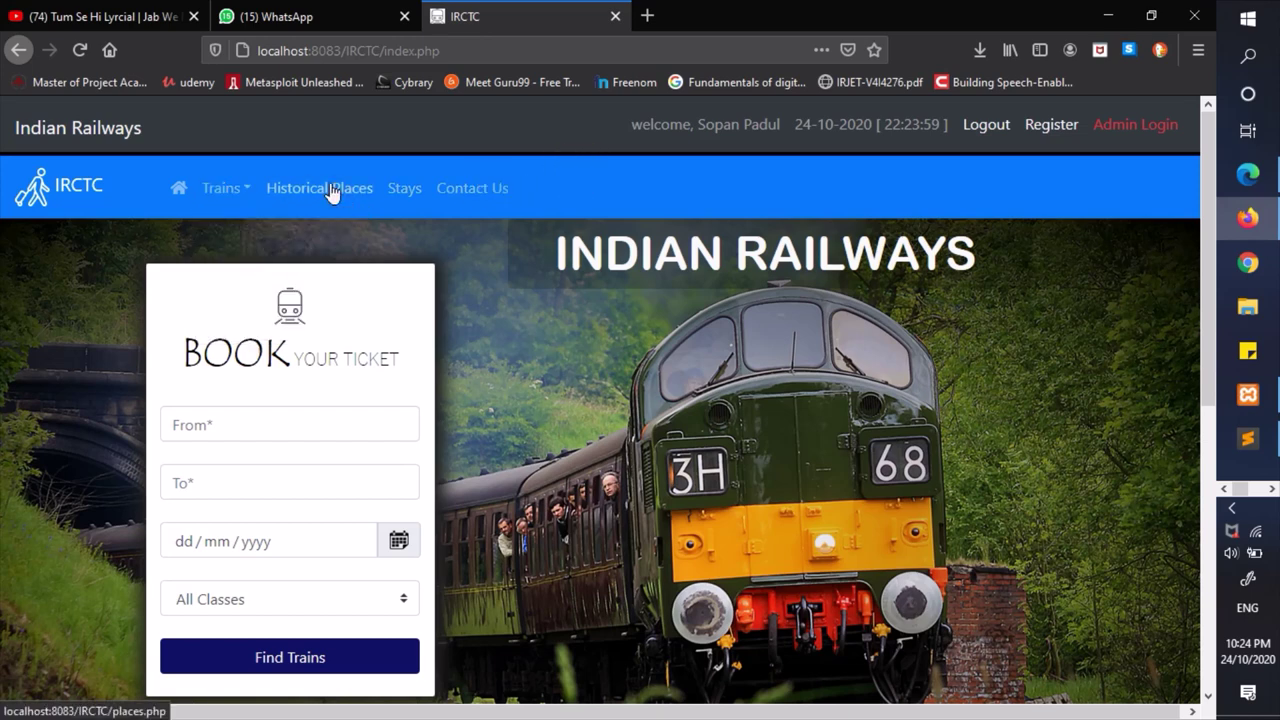
pyautogui.click(332, 190)
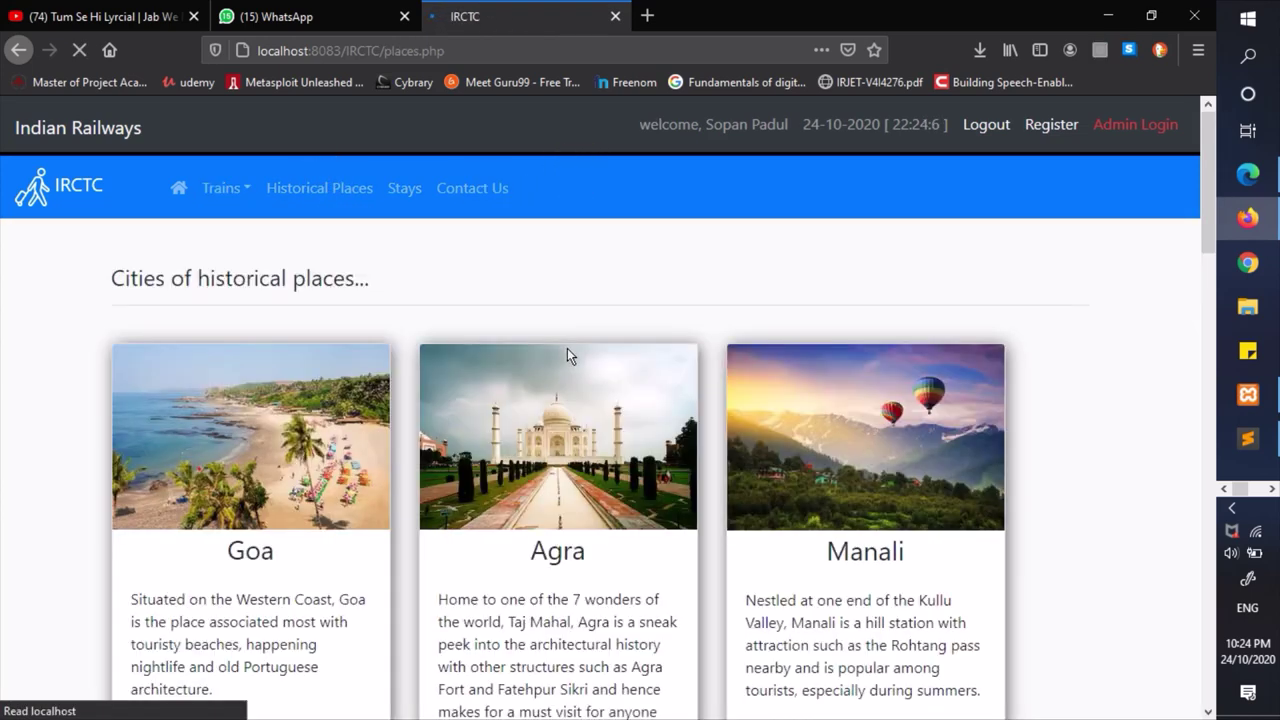
pyautogui.scroll(-2, 567, 350)
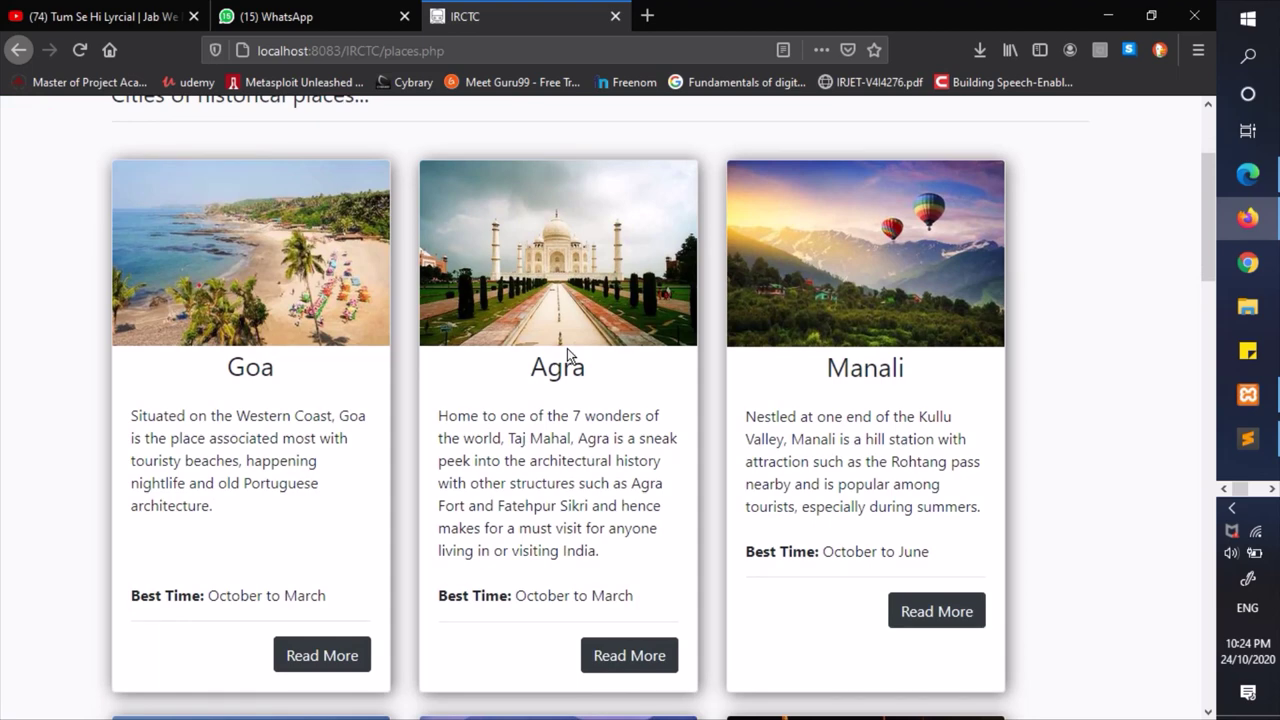
pyautogui.scroll(-2, 567, 350)
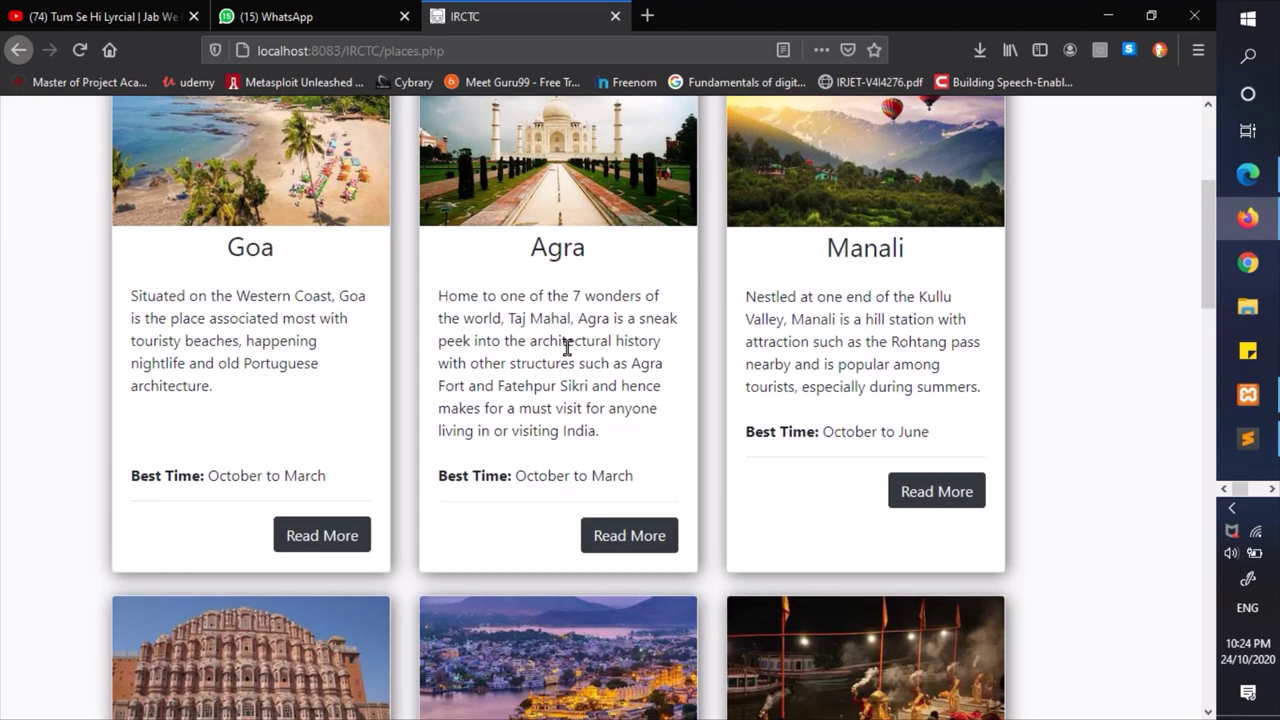
pyautogui.scroll(1, 569, 354)
pyautogui.scroll(-1, 567, 355)
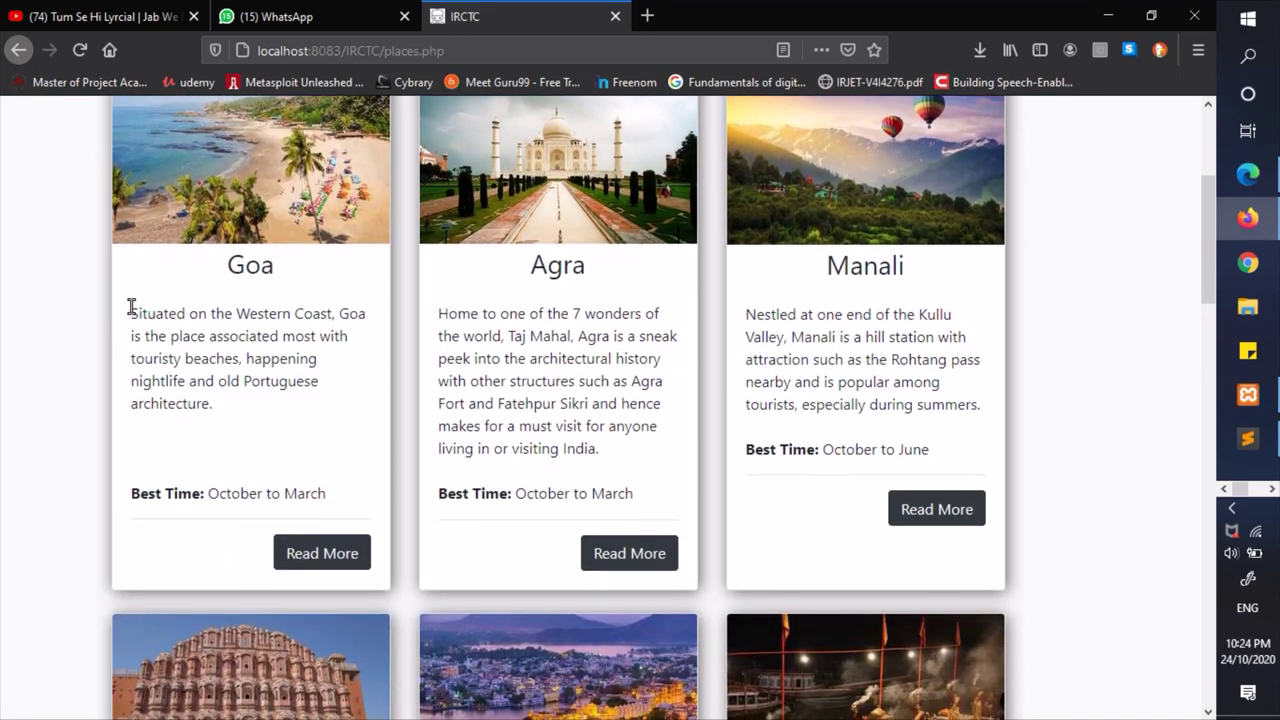
pyautogui.moveTo(130, 306); pyautogui.dragTo(236, 405)
pyautogui.click(240, 407)
pyautogui.scroll(-1, 230, 420)
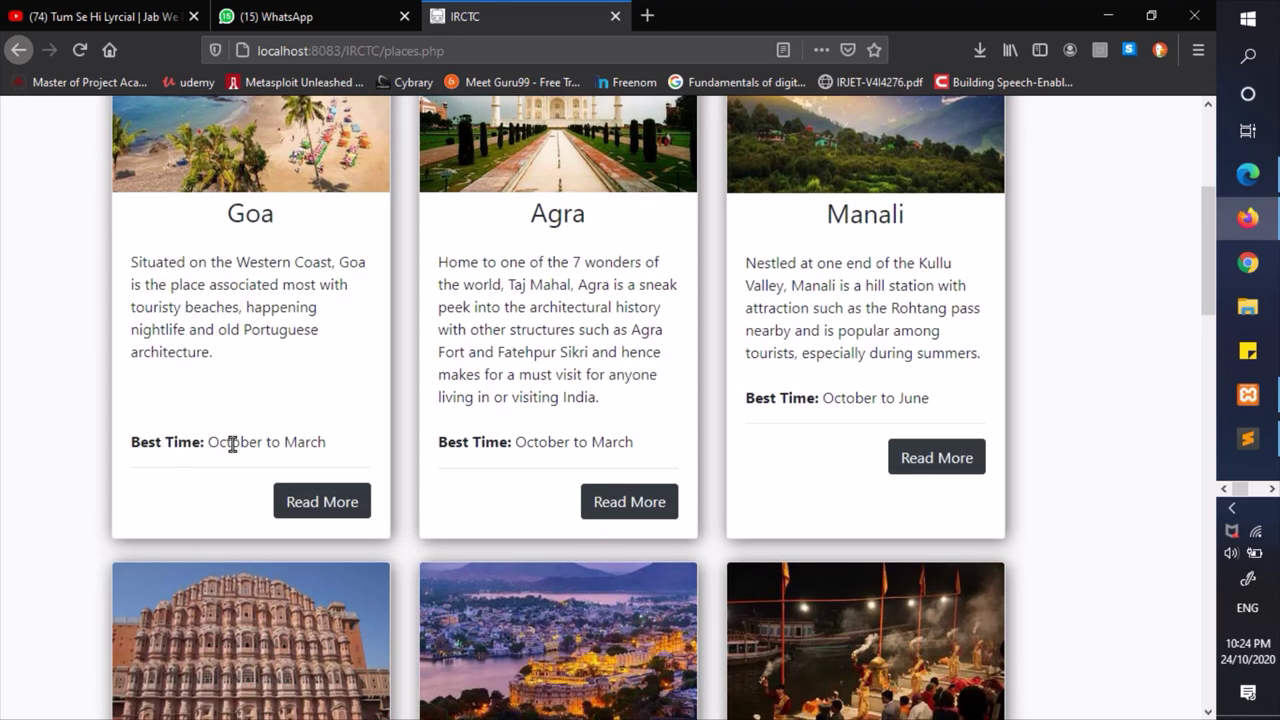
pyautogui.scroll(2, 389, 314)
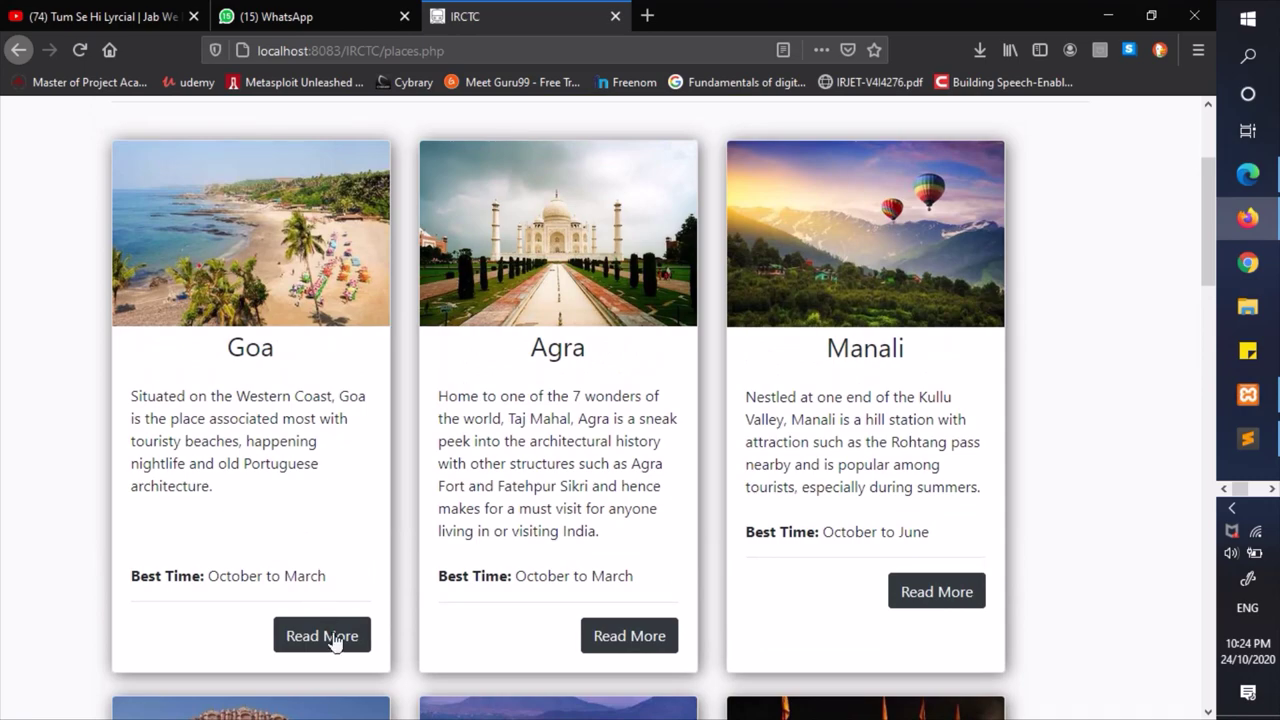
# - Read the full Goa and Rishikesh descriptions in their Read More pop-ups
pyautogui.click(333, 637)
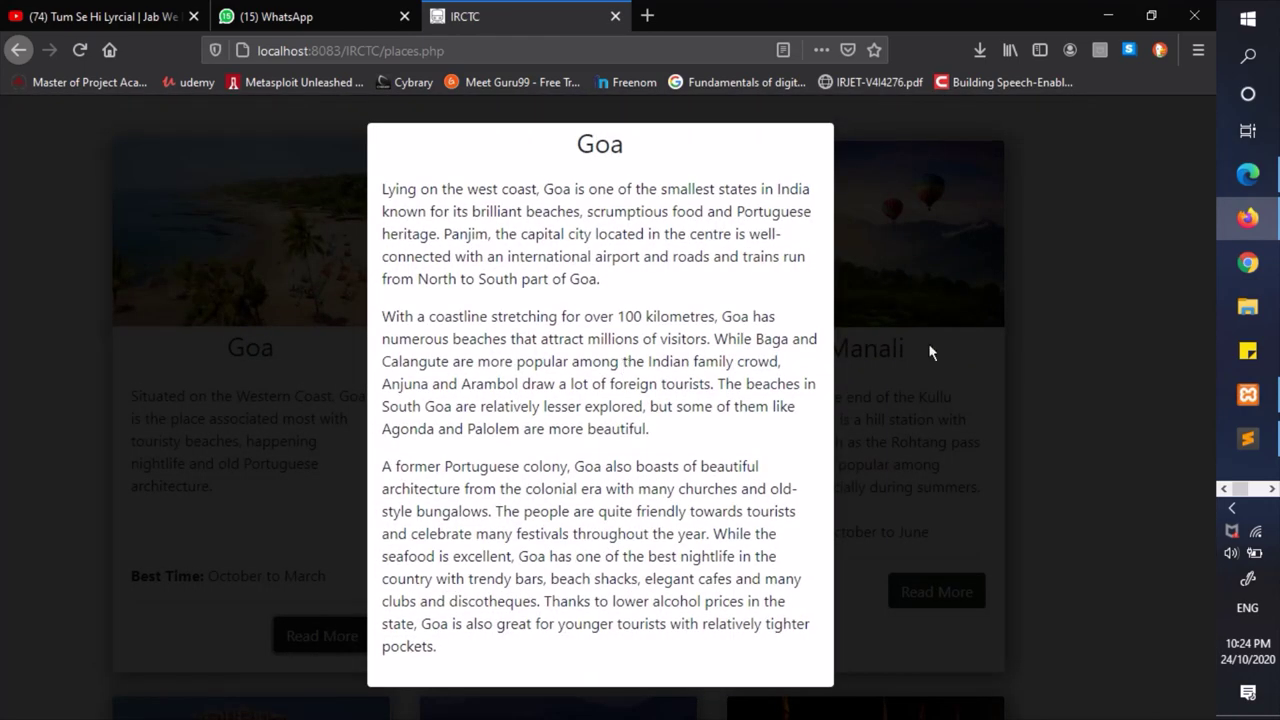
pyautogui.click(928, 352)
pyautogui.scroll(-10, 929, 352)
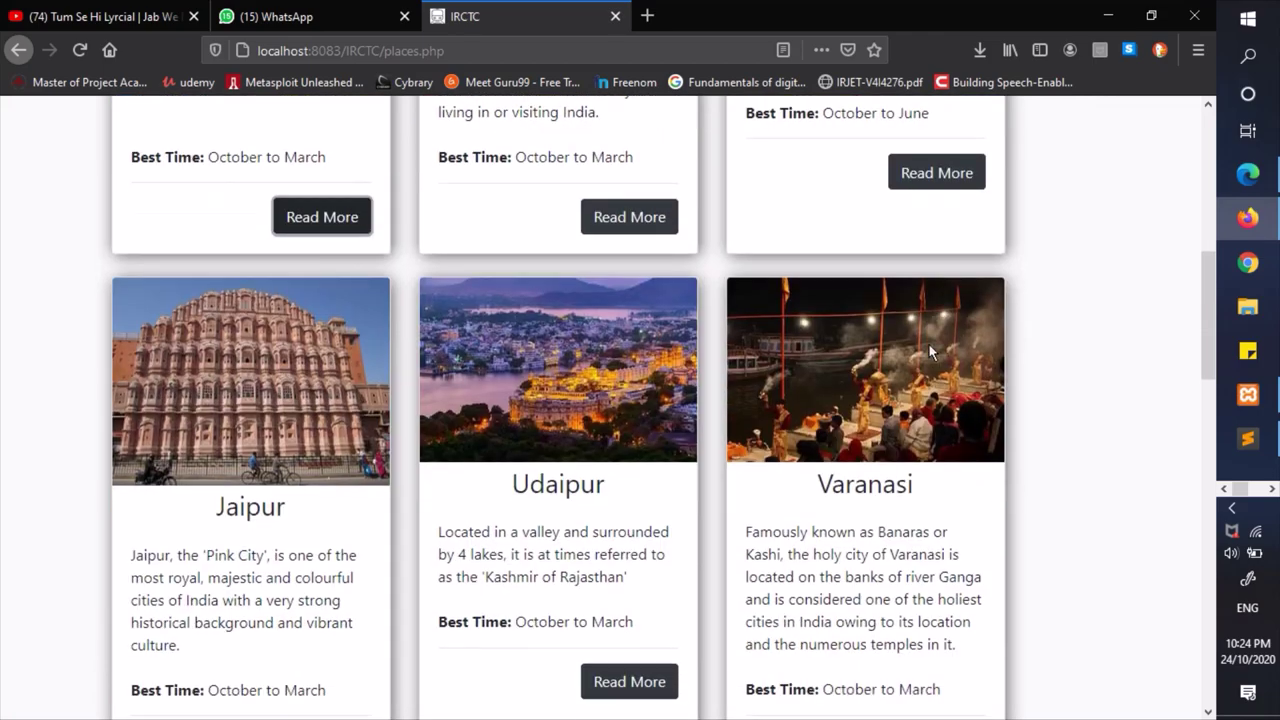
pyautogui.scroll(-5, 594, 438)
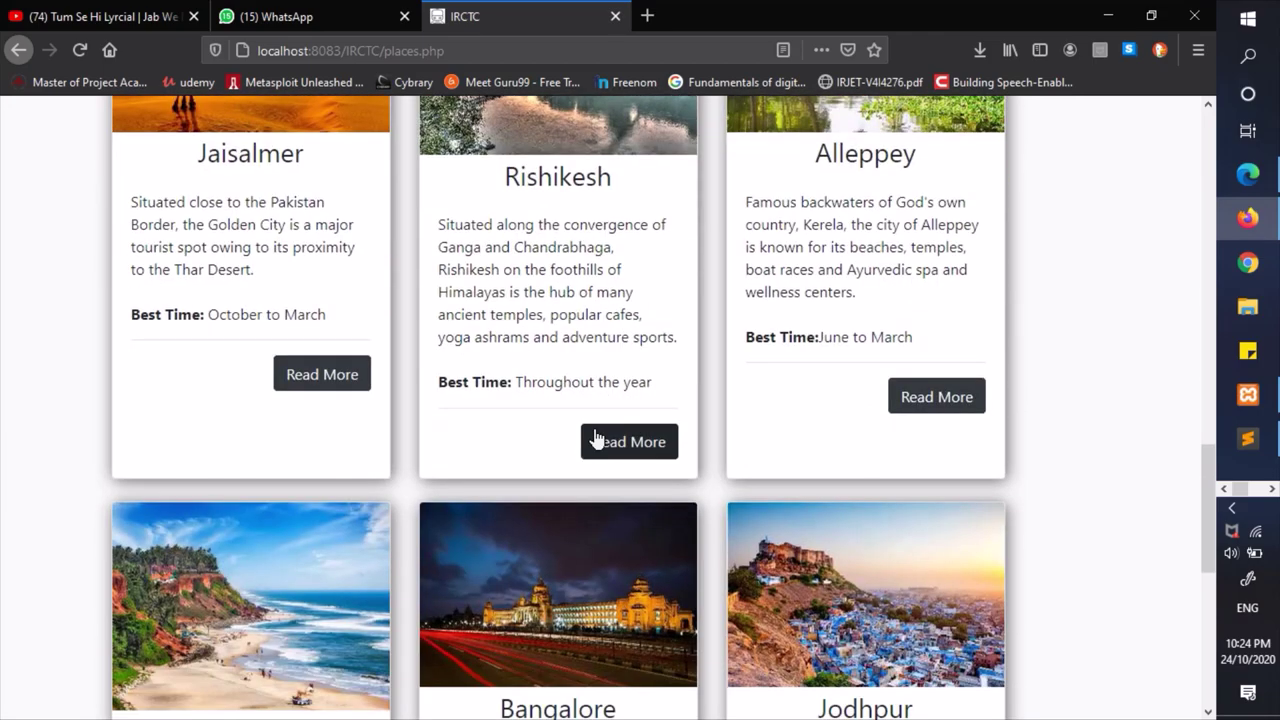
pyautogui.scroll(-1, 630, 445)
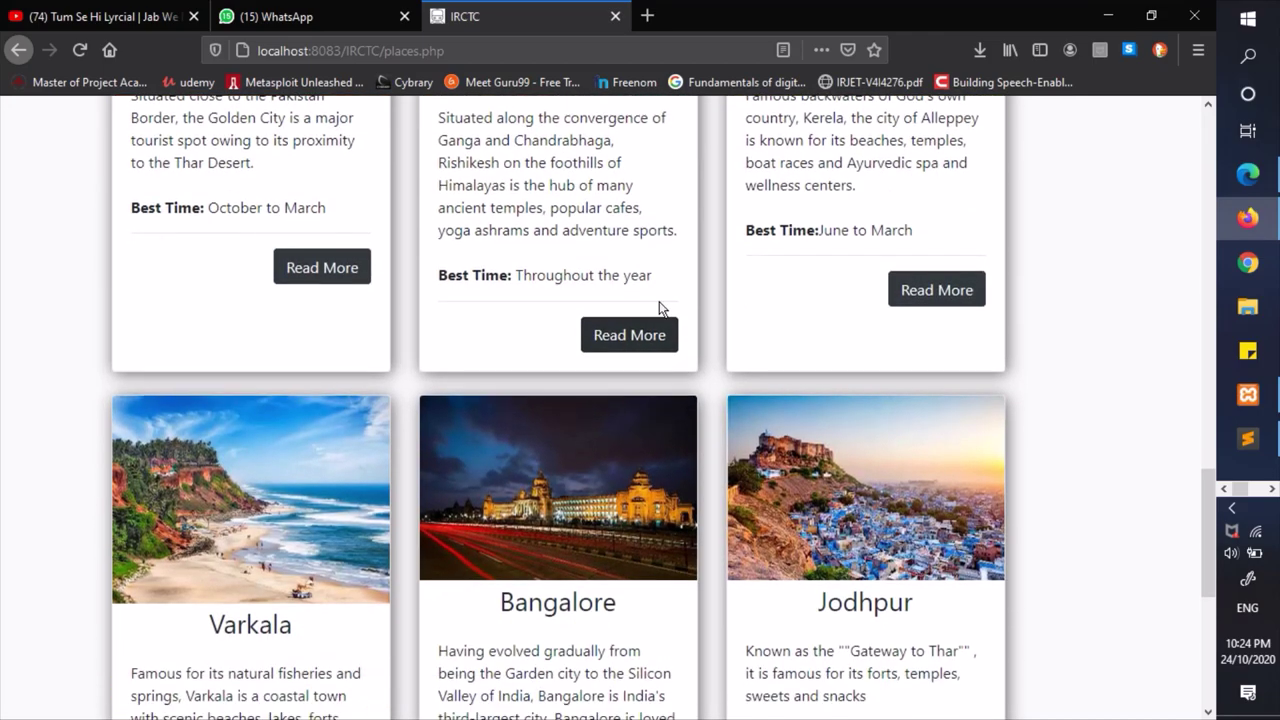
pyautogui.click(651, 332)
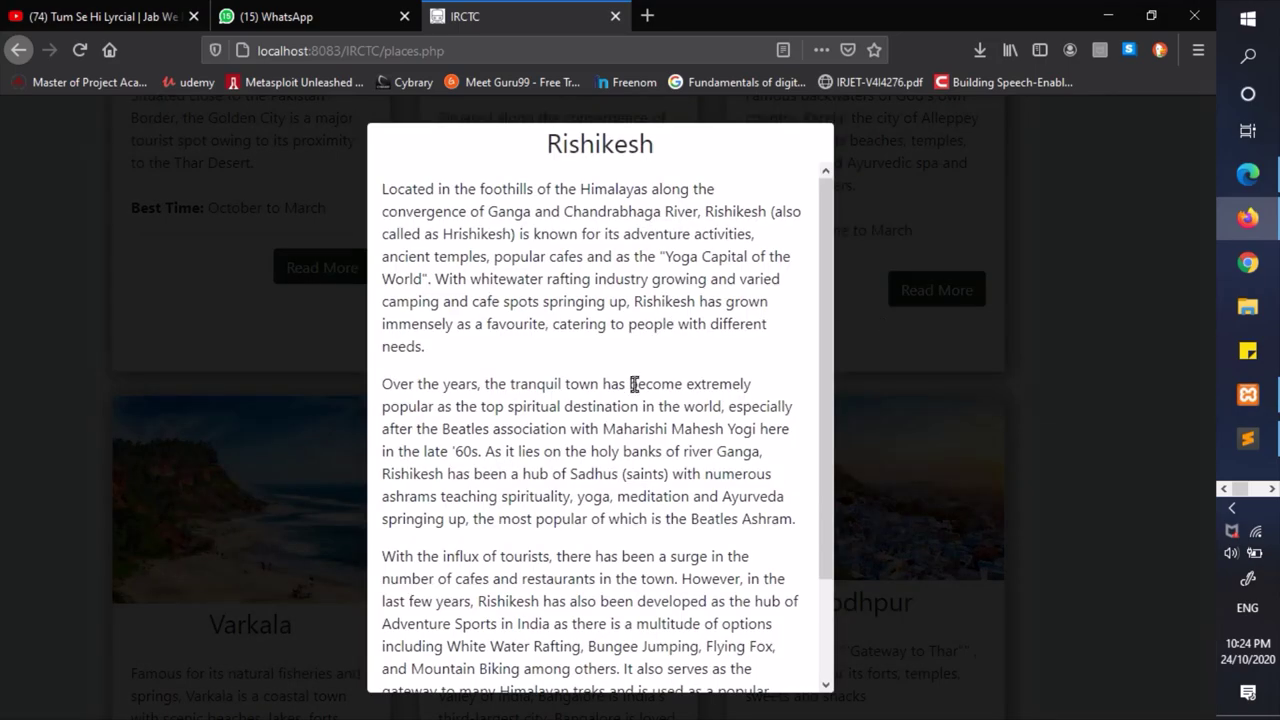
pyautogui.scroll(-2, 631, 384)
pyautogui.scroll(2, 634, 383)
pyautogui.click(937, 346)
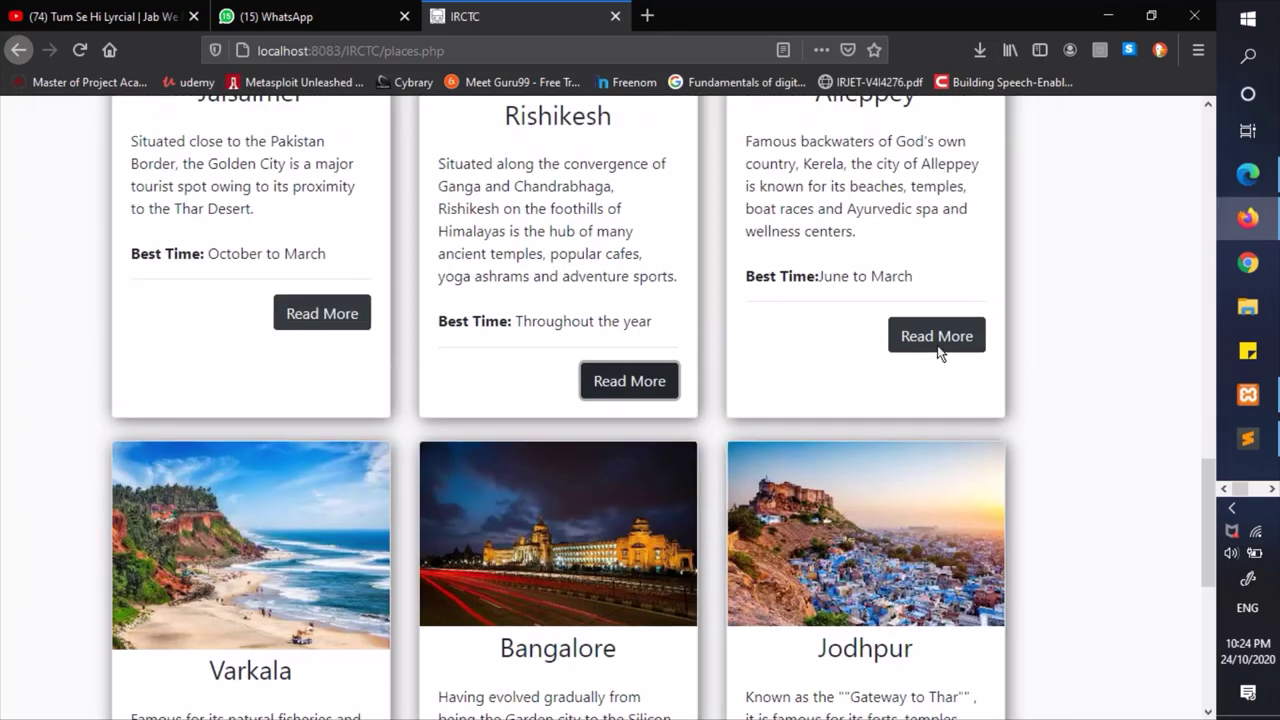
pyautogui.scroll(10, 457, 294)
pyautogui.scroll(-8, 437, 289)
pyautogui.scroll(8, 436, 285)
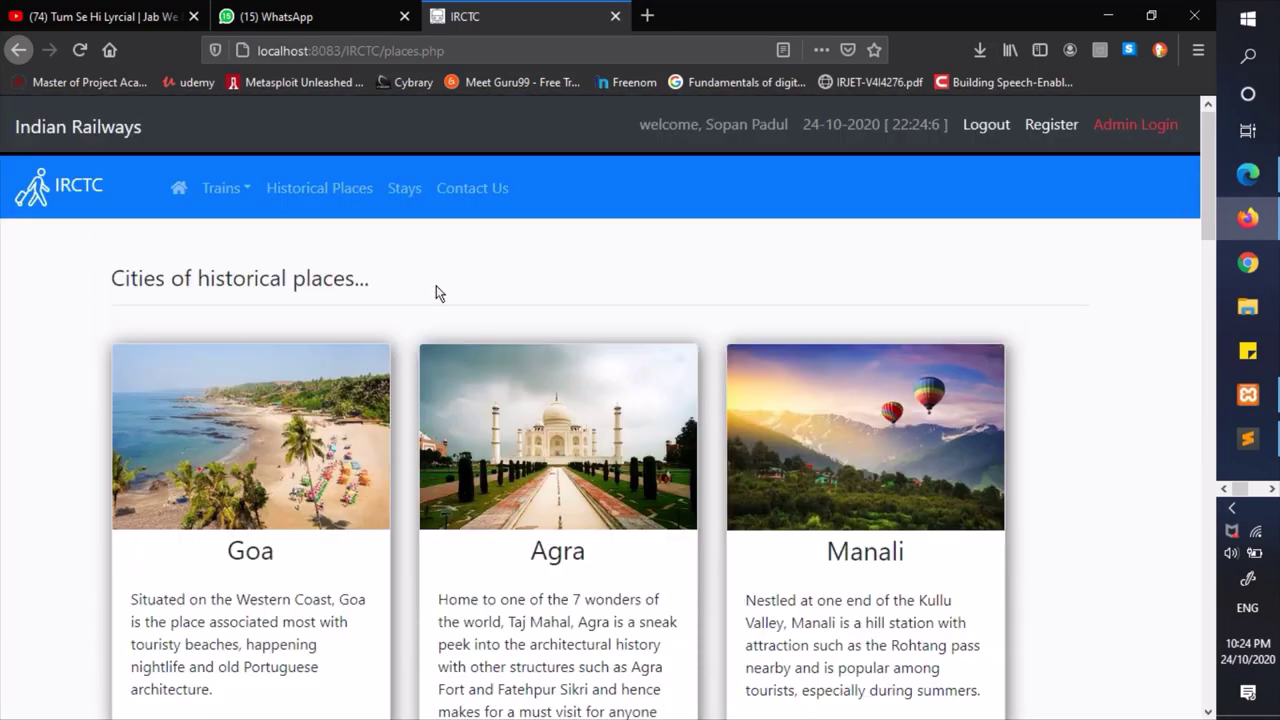
pyautogui.click(417, 200)
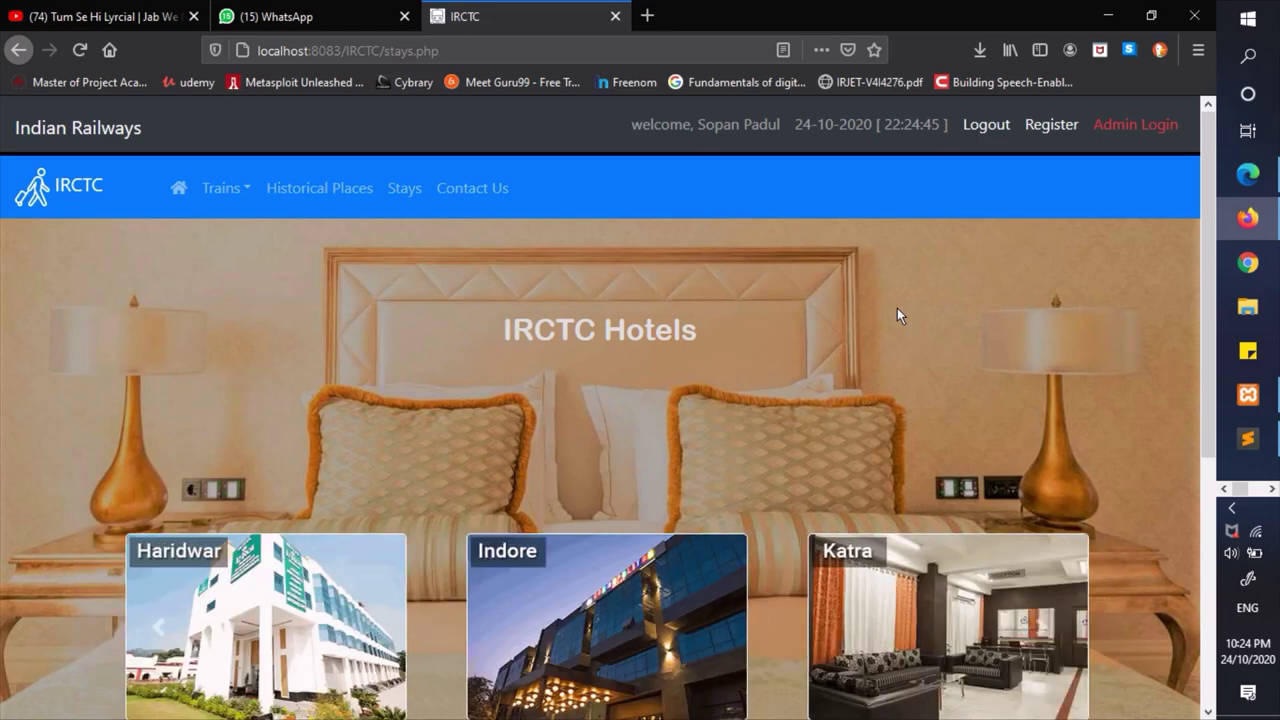
pyautogui.scroll(-1, 897, 310)
pyautogui.scroll(1, 897, 310)
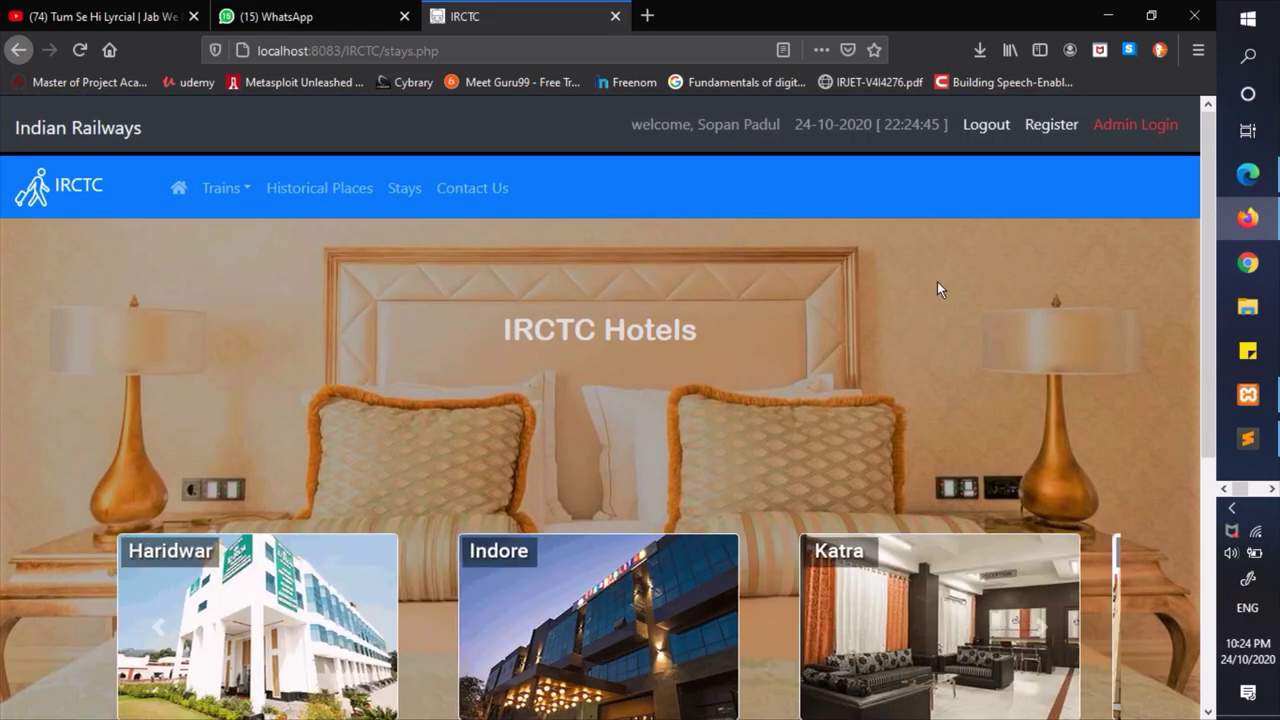
pyautogui.scroll(-2, 937, 281)
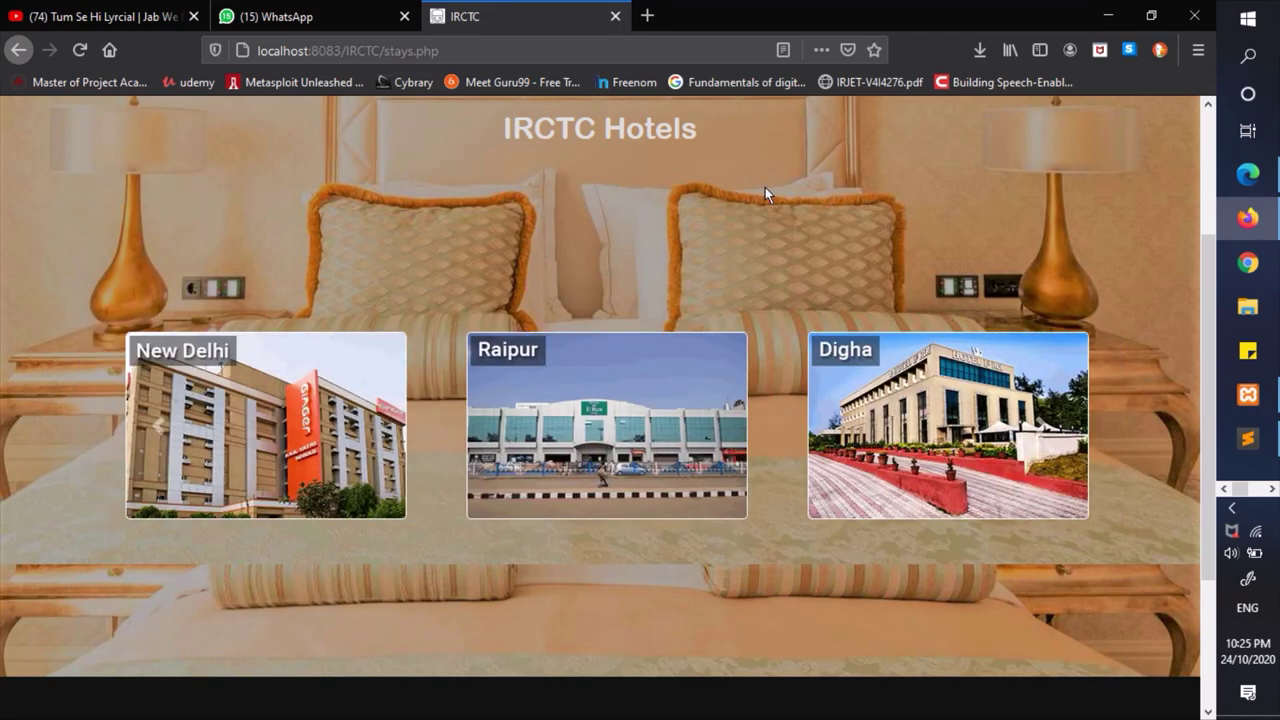
pyautogui.scroll(-2, 765, 187)
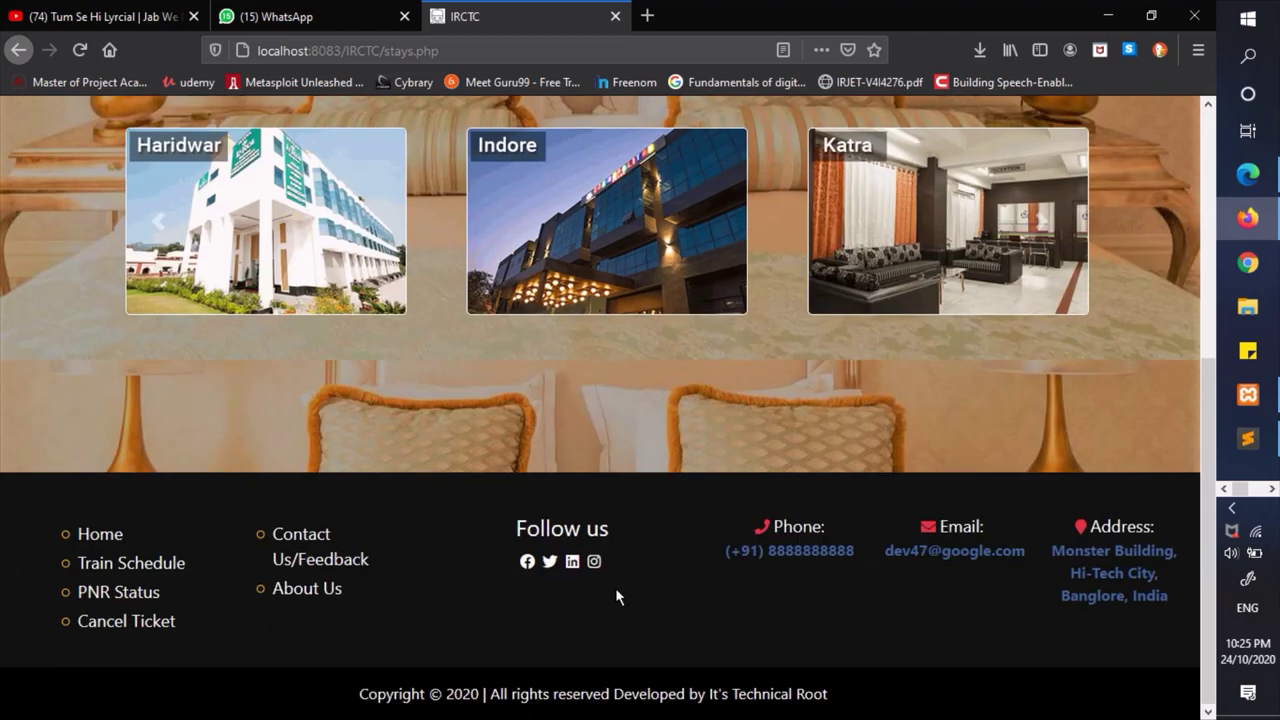
pyautogui.scroll(4, 615, 597)
pyautogui.scroll(-1, 630, 462)
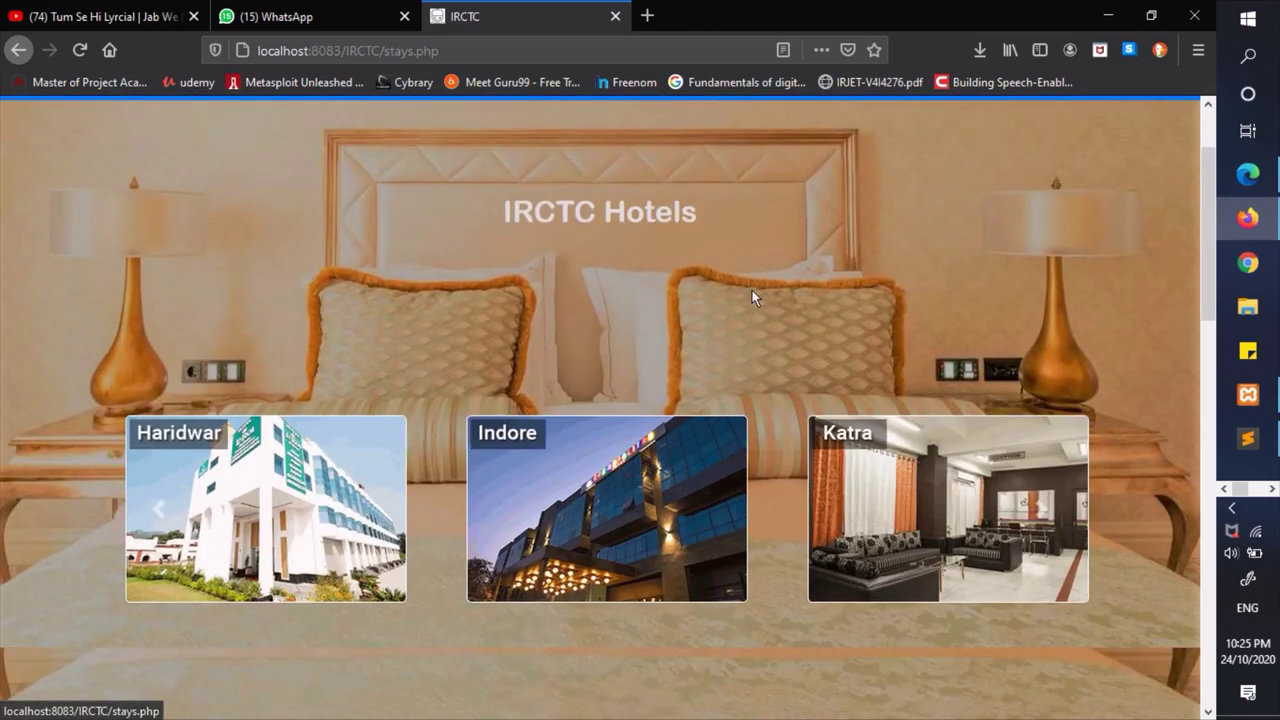
pyautogui.scroll(-2, 752, 297)
pyautogui.scroll(-5, 752, 297)
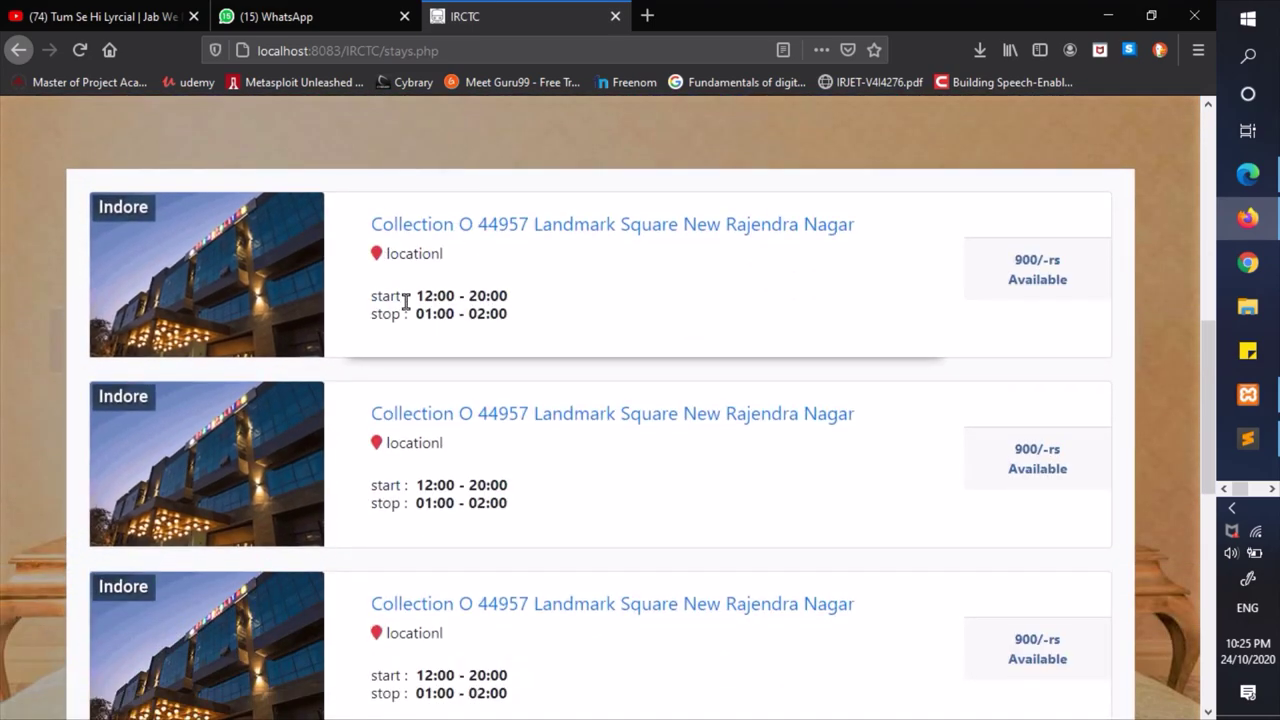
pyautogui.moveTo(405, 300); pyautogui.dragTo(557, 309)
pyautogui.click(560, 318)
pyautogui.moveTo(977, 254); pyautogui.dragTo(1086, 277)
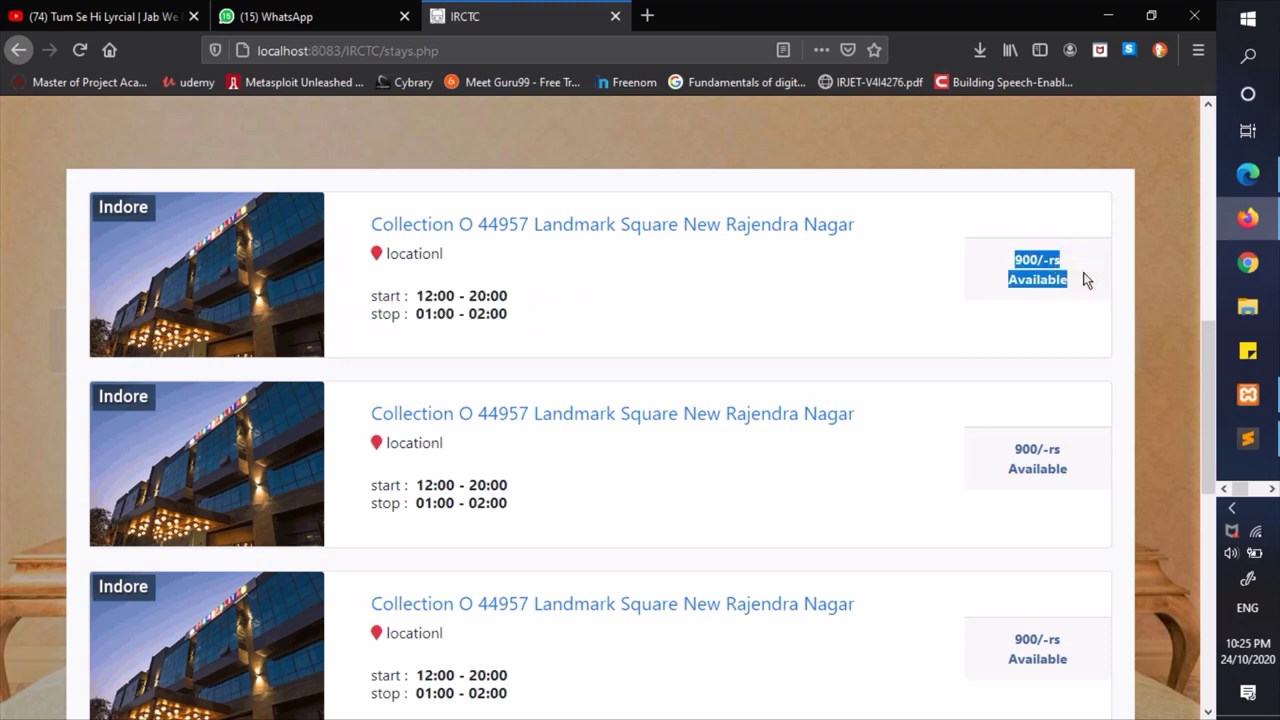
pyautogui.click(700, 245)
pyautogui.scroll(-1, 828, 281)
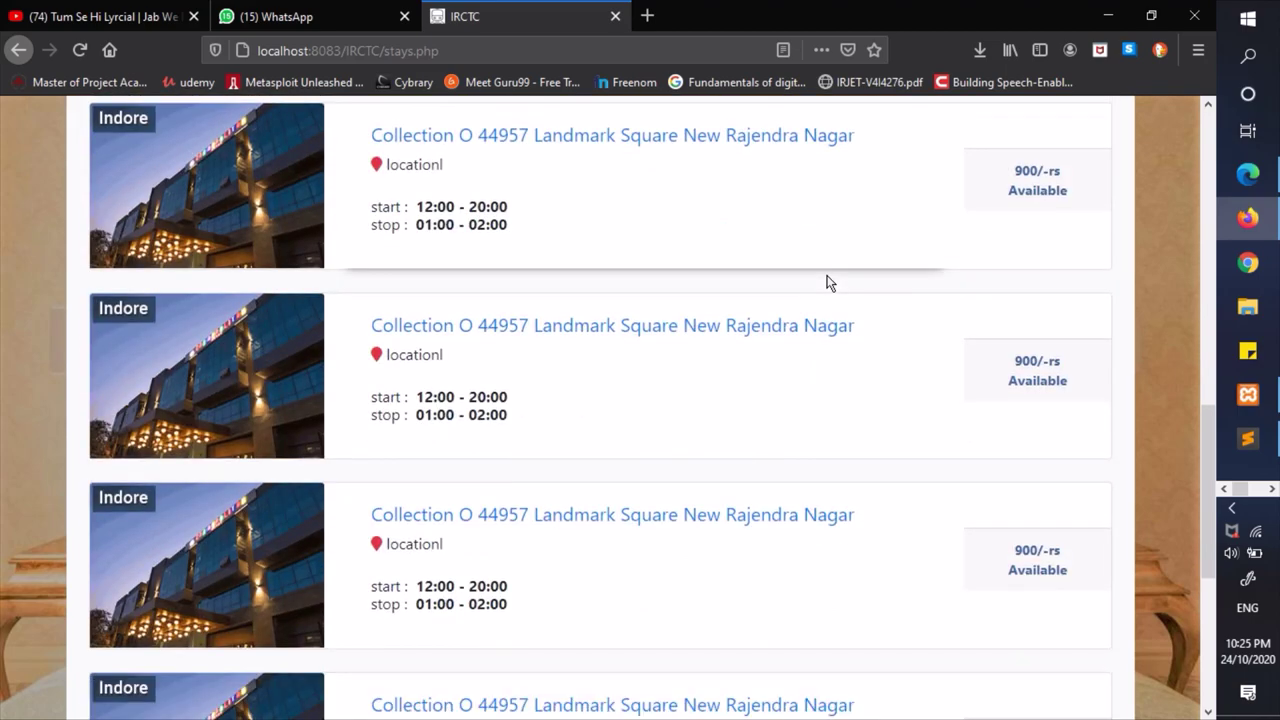
pyautogui.scroll(10, 828, 281)
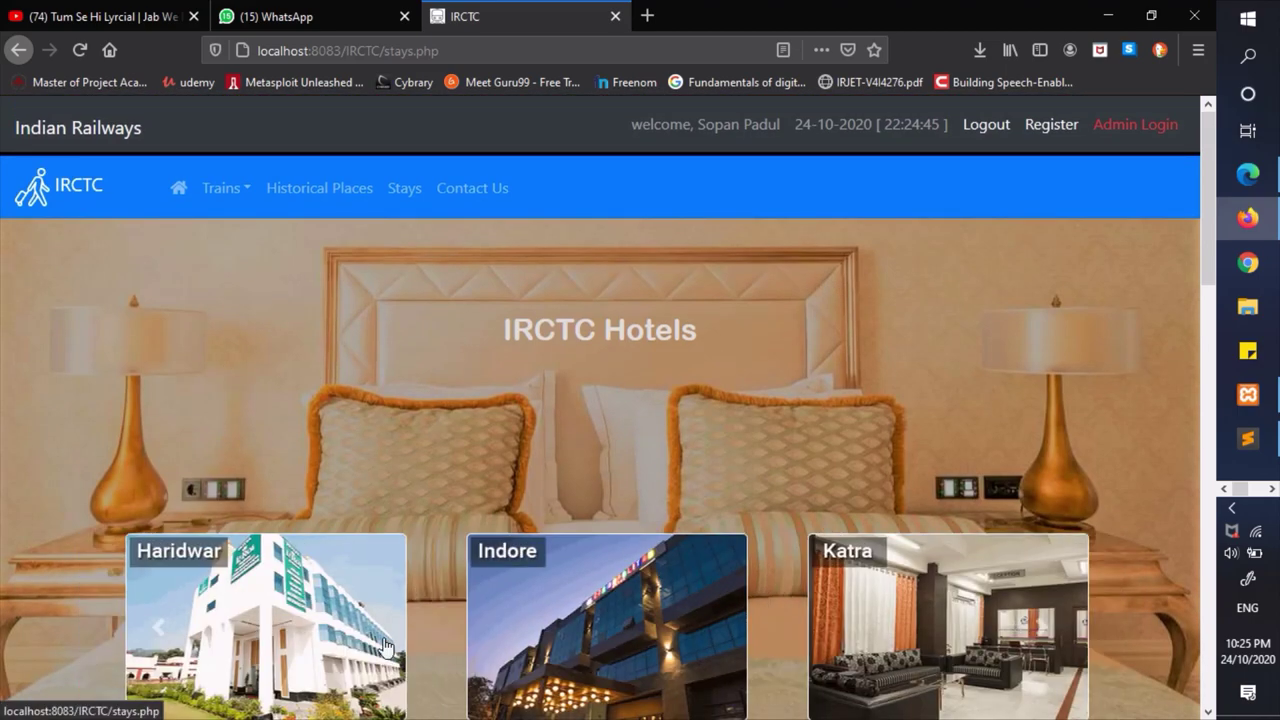
pyautogui.click(160, 638)
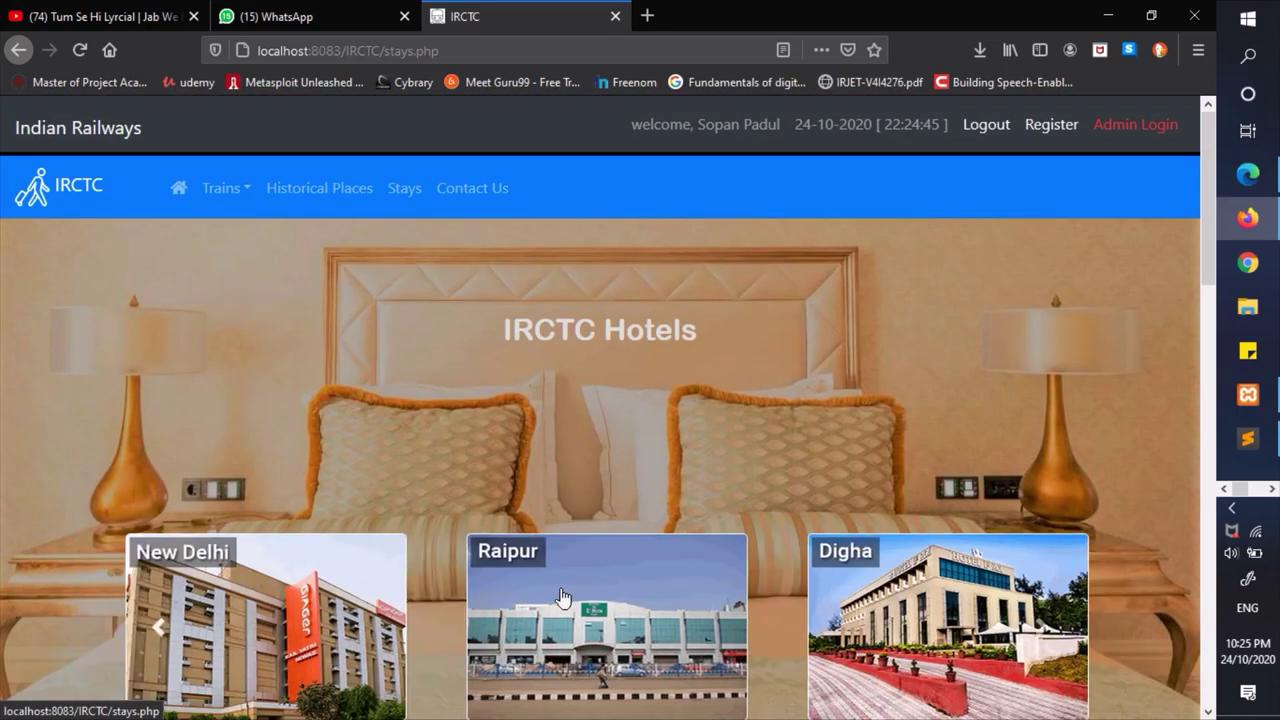
pyautogui.scroll(-6, 761, 350)
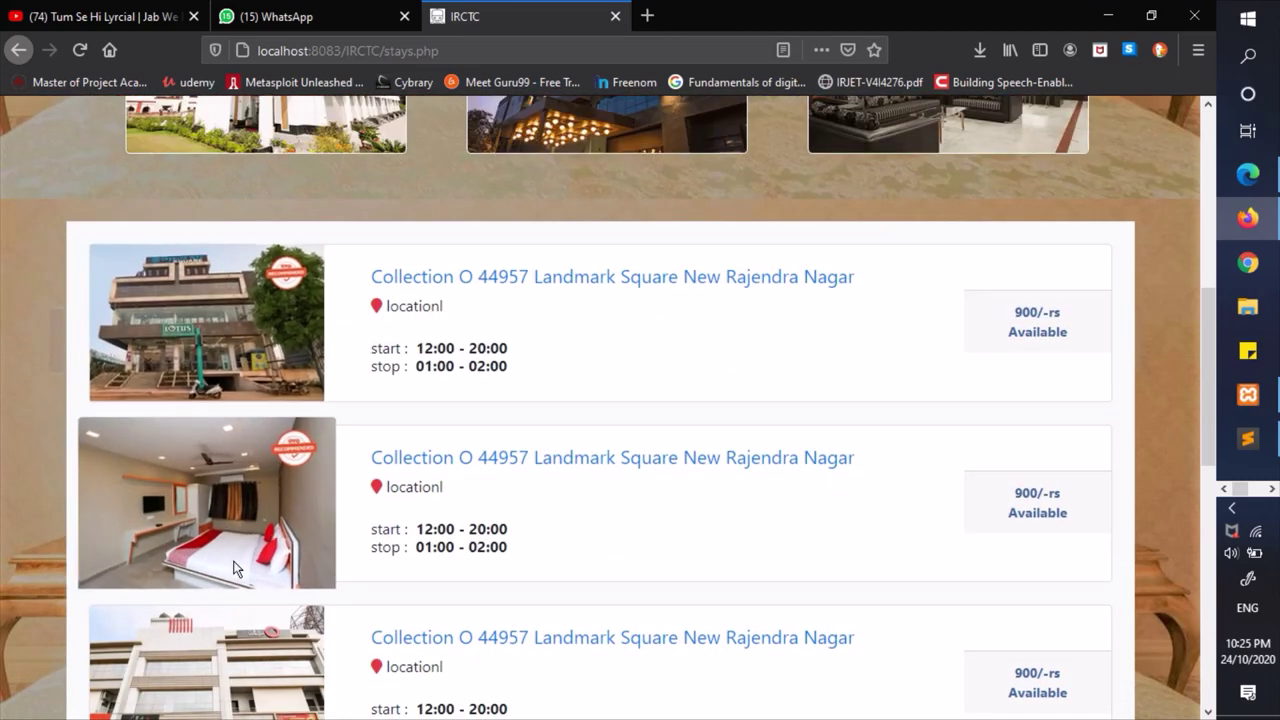
pyautogui.scroll(-3, 357, 667)
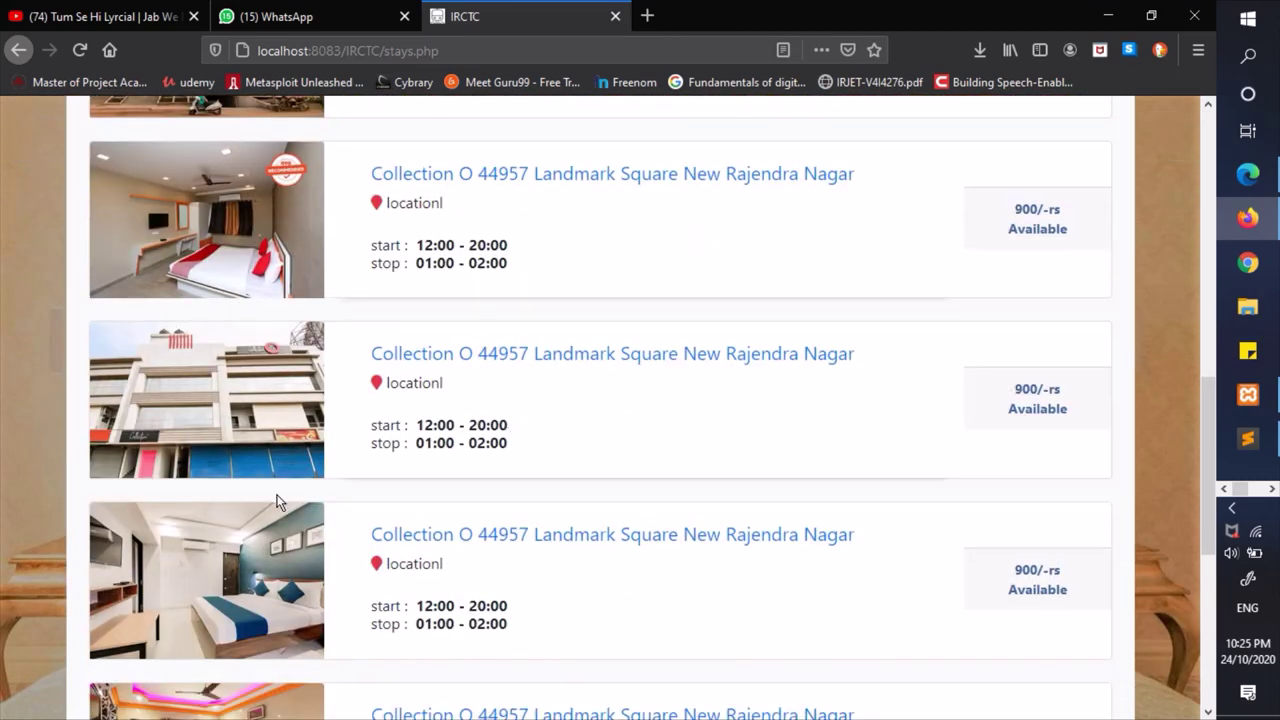
pyautogui.scroll(-3, 207, 538)
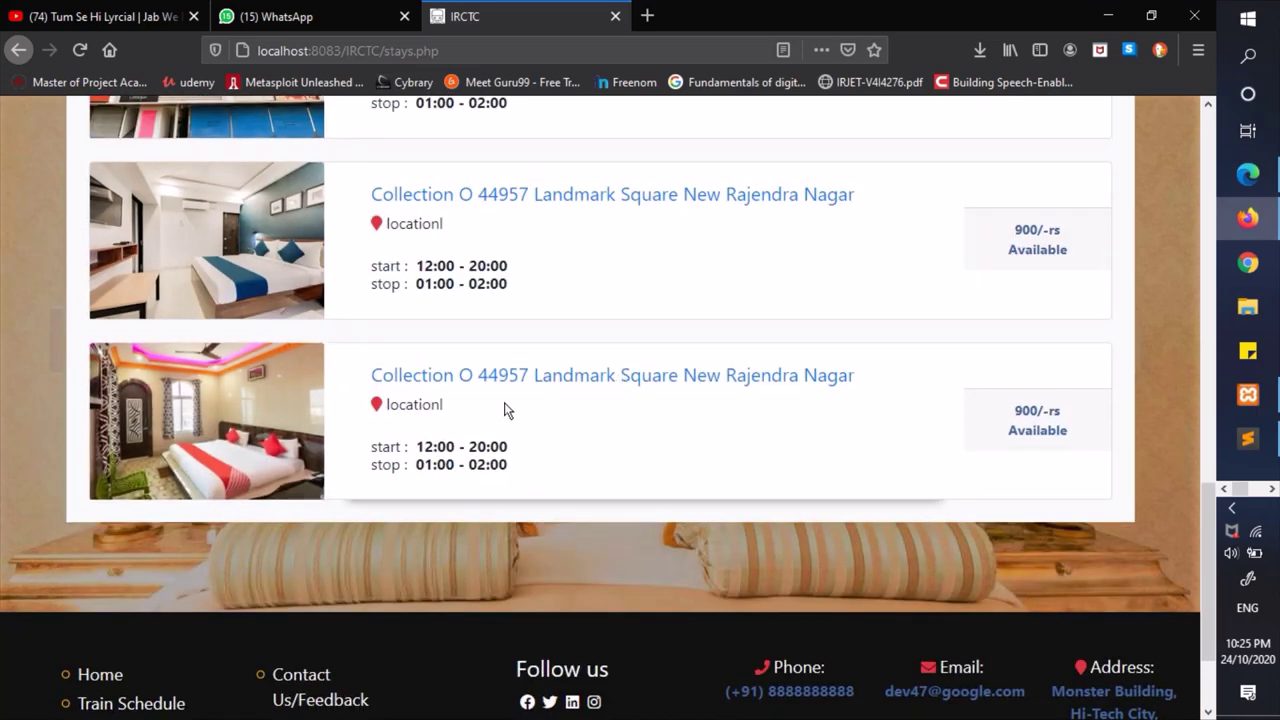
pyautogui.scroll(10, 504, 408)
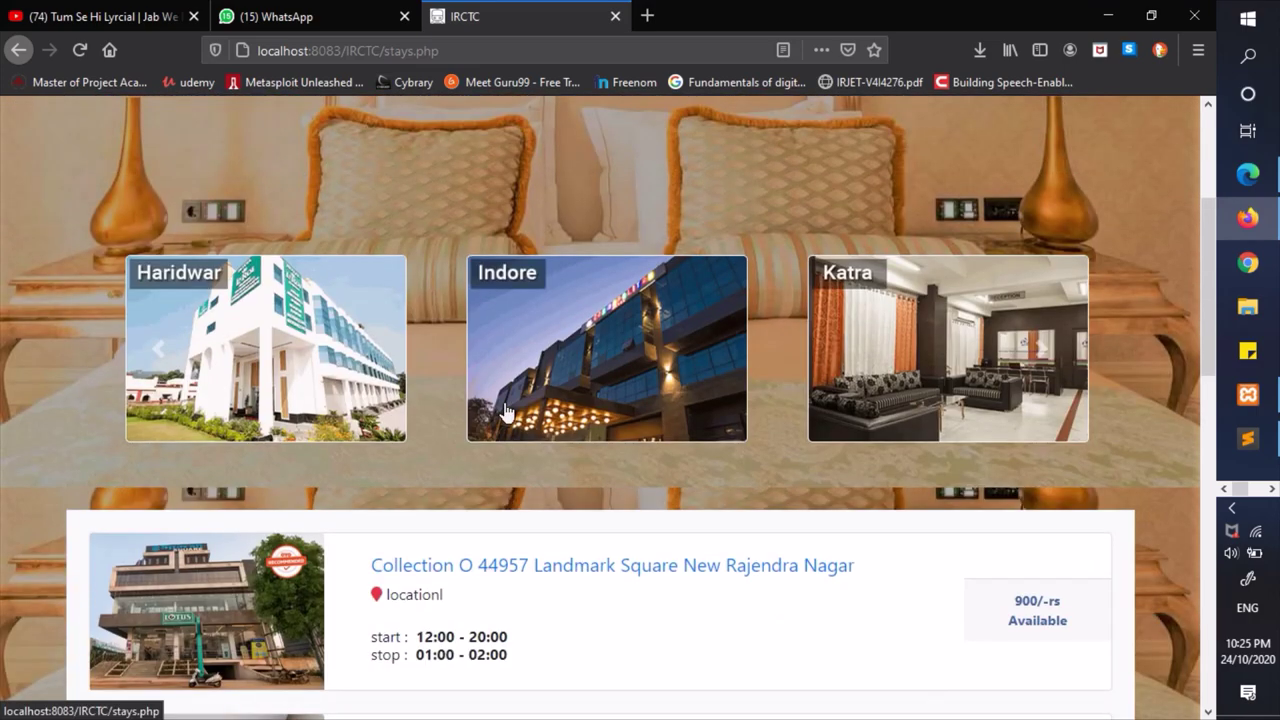
pyautogui.scroll(5, 504, 408)
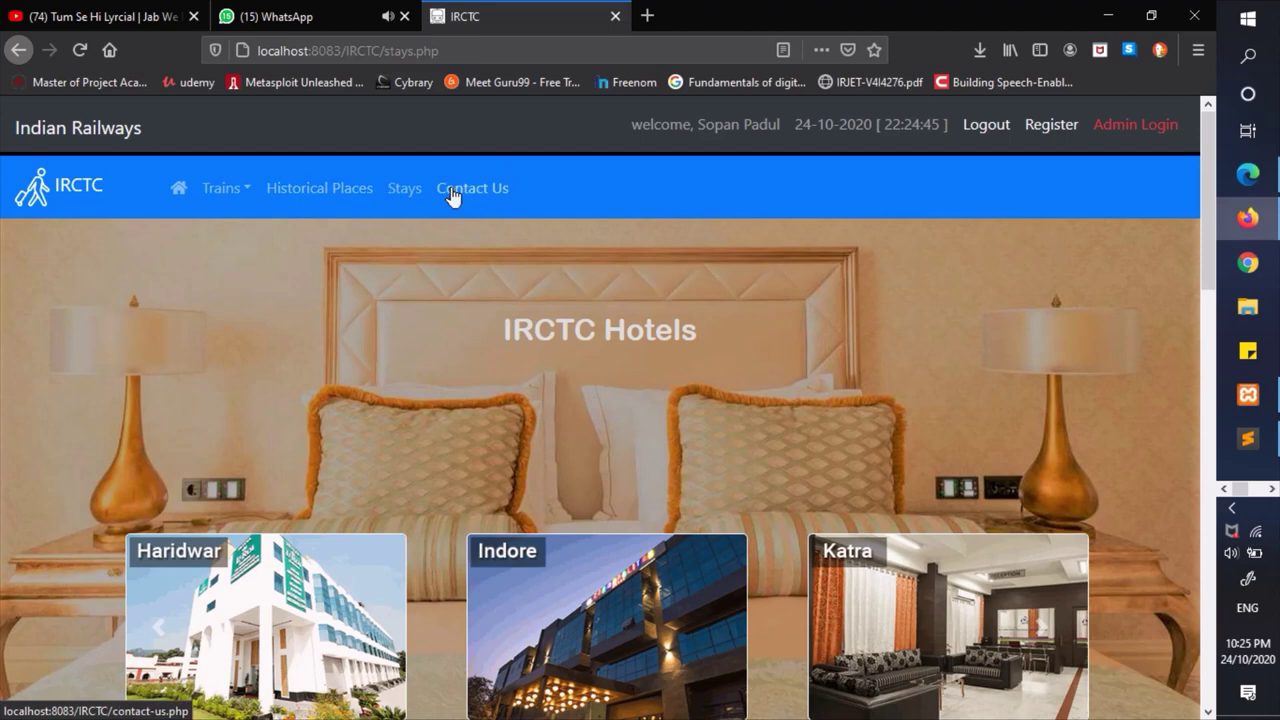
# - Open the Contact Us page and try sending the form while empty
pyautogui.click(451, 192)
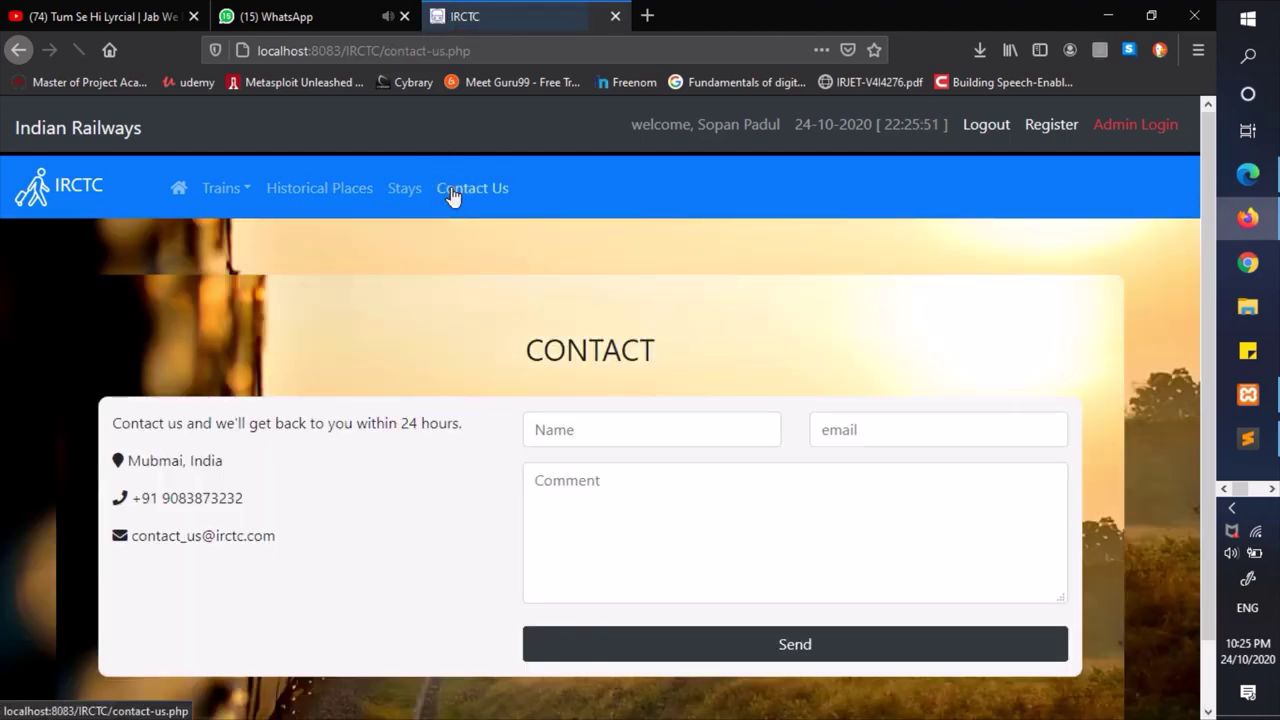
pyautogui.scroll(-1, 323, 389)
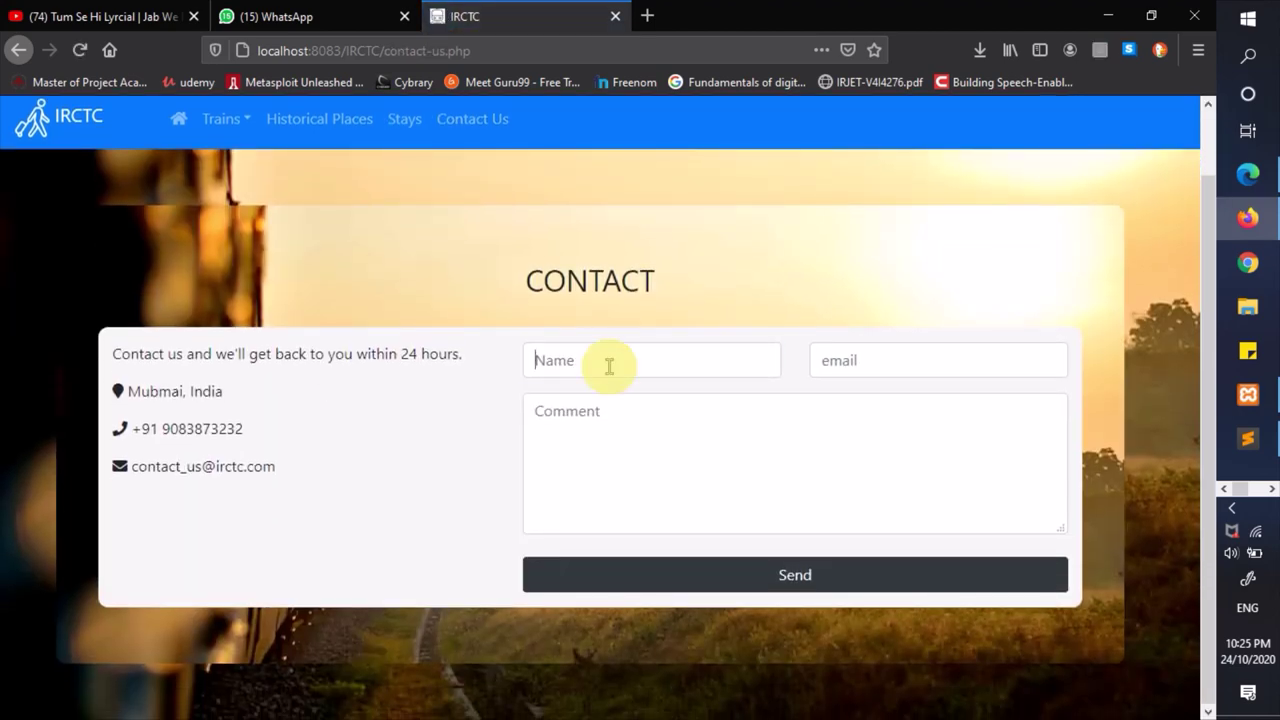
pyautogui.click(609, 364)
pyautogui.click(738, 592)
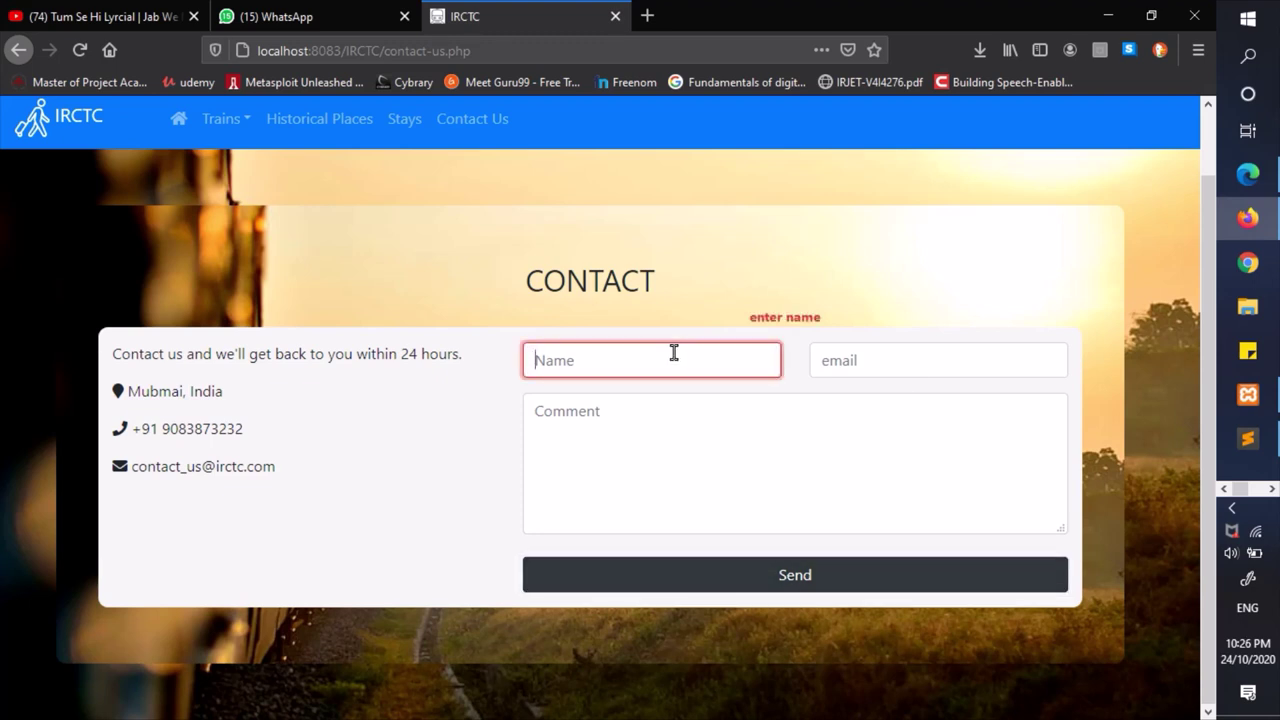
# - Fill in the name, suggested e-mail and comment 'something..', send, and dismiss the thank-you
pyautogui.write('sopan')
pyautogui.press('Tab')
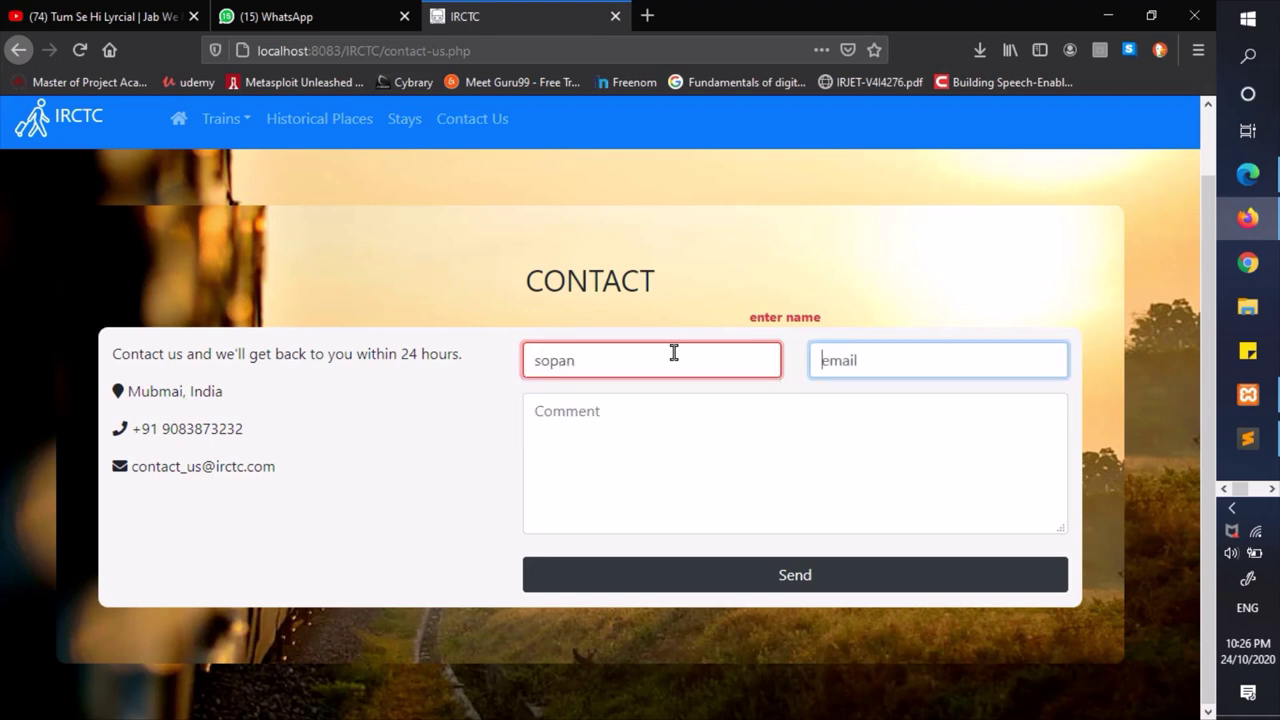
pyautogui.press('Tab')
pyautogui.hotkey('shift', 'Tab')
pyautogui.write('so')
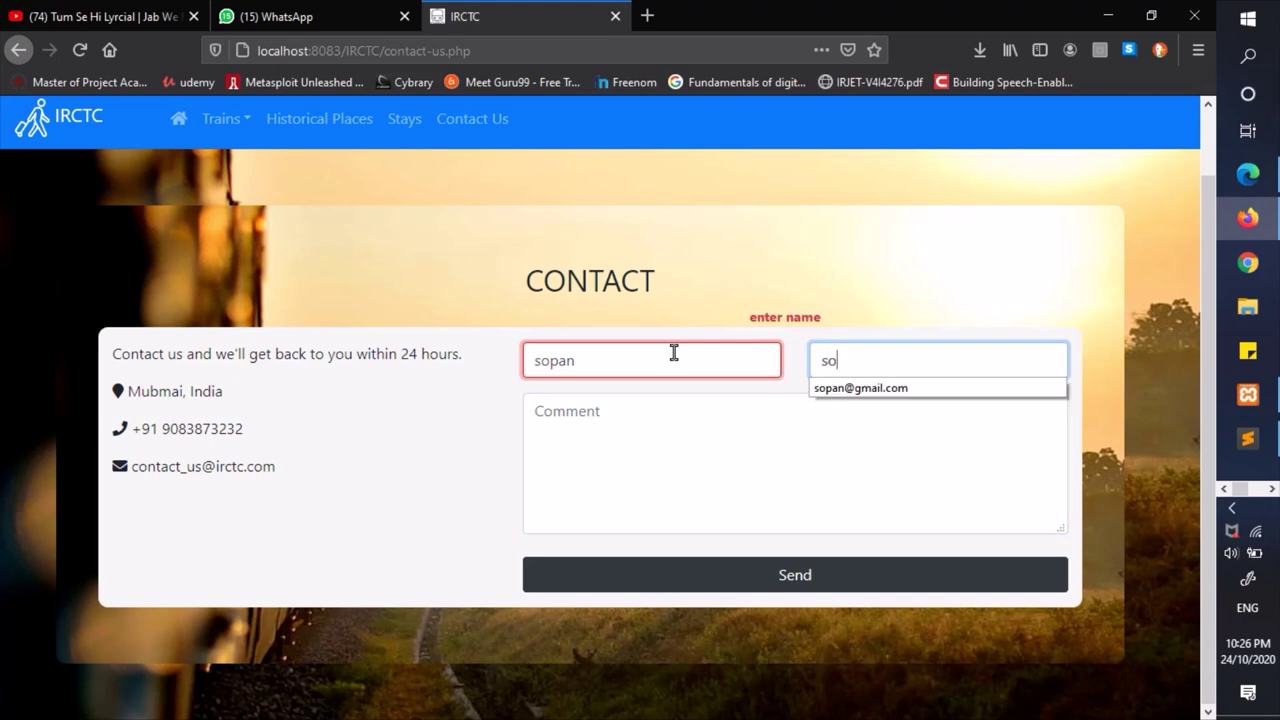
pyautogui.write('pan')
pyautogui.press('Down')
pyautogui.press('Return')
pyautogui.press('Tab')
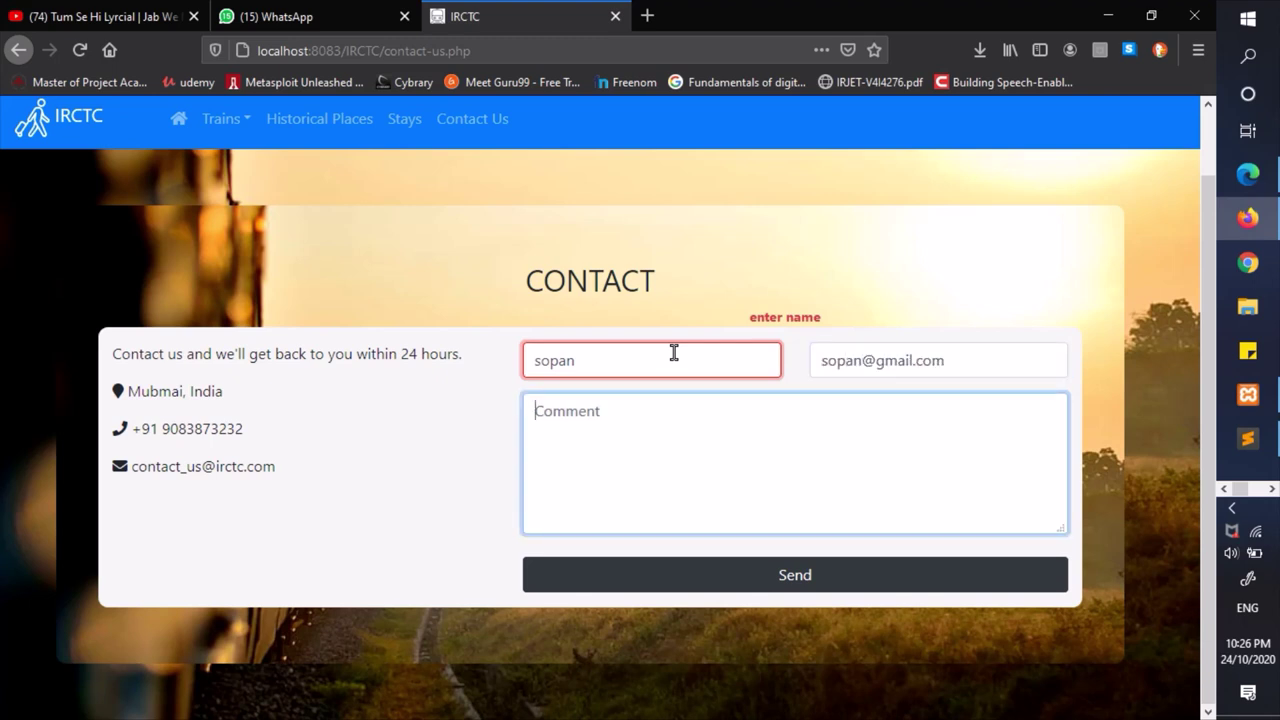
pyautogui.write('something....')
pyautogui.click(787, 587)
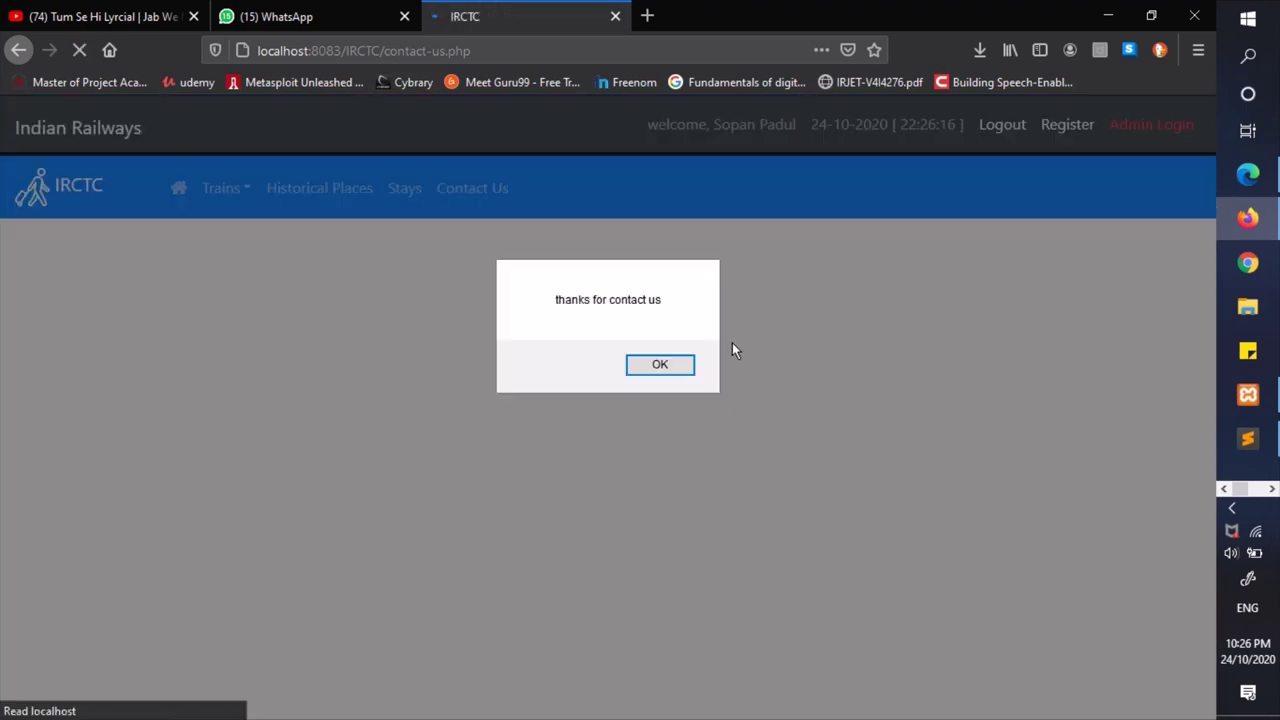
pyautogui.click(684, 368)
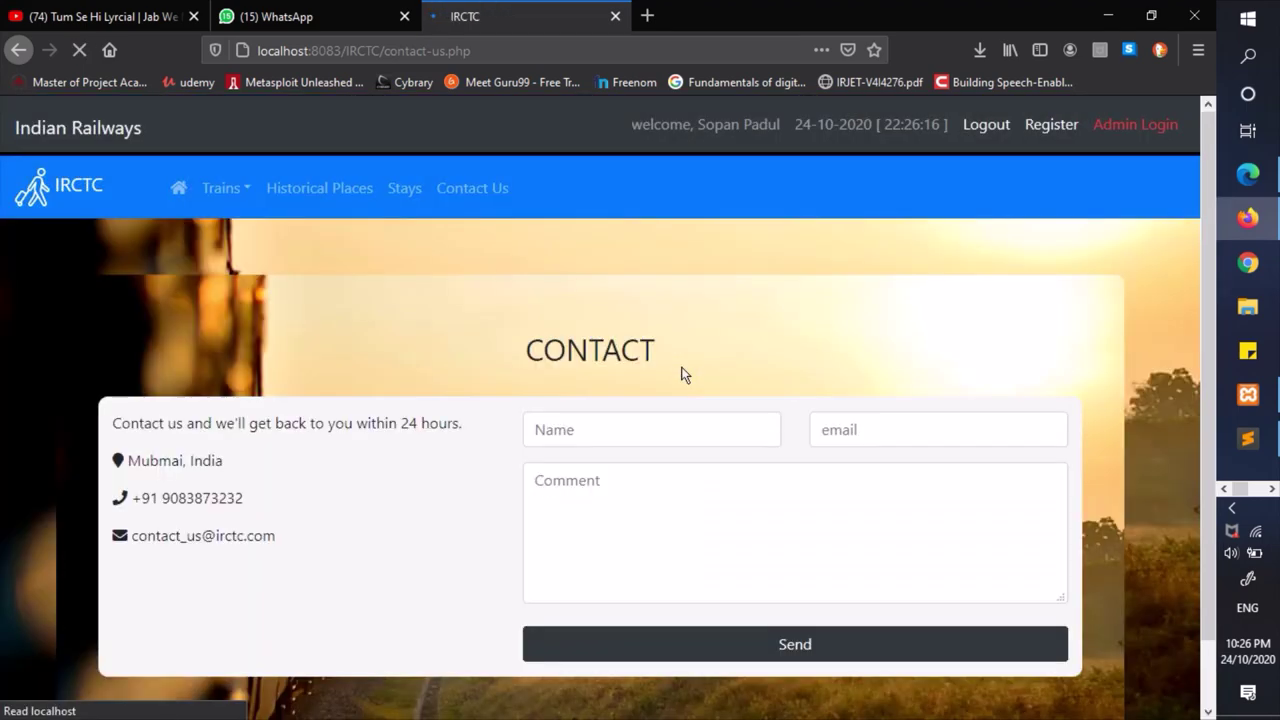
# - Return to the home page, log out of the user account, and go to Admin Login
pyautogui.click(103, 135)
pyautogui.scroll(-3, 557, 482)
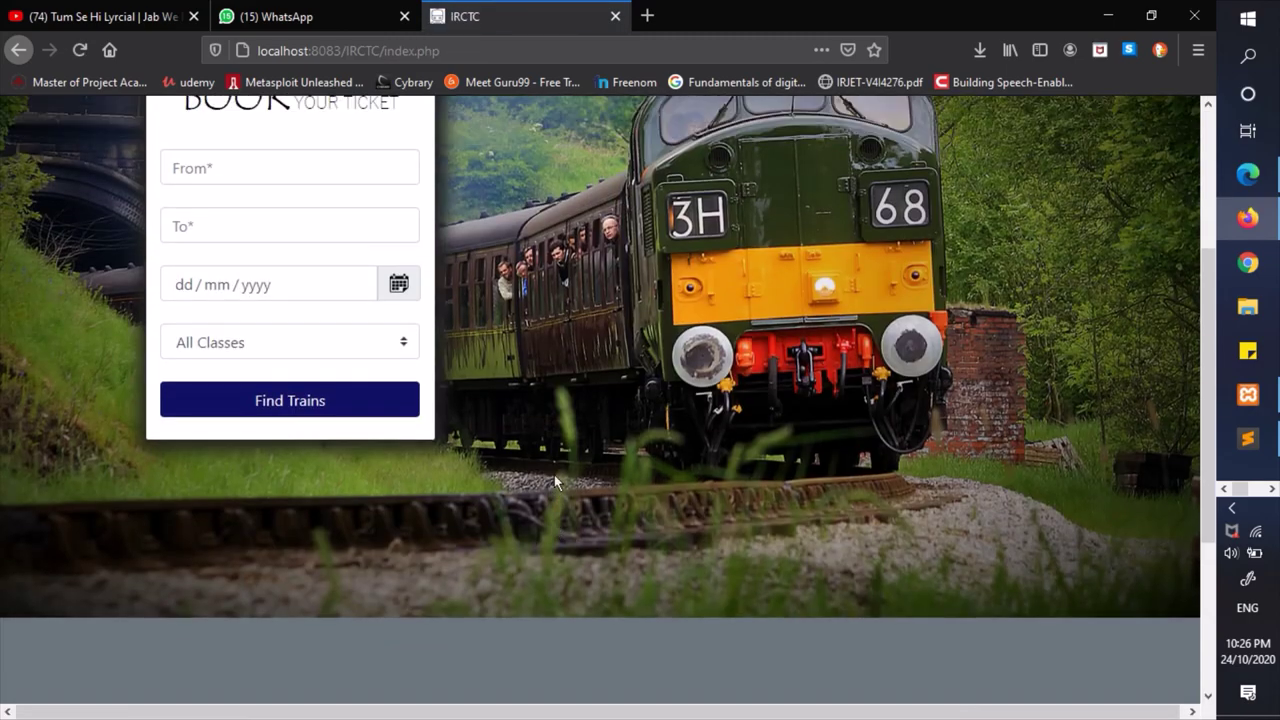
pyautogui.scroll(3, 557, 482)
pyautogui.scroll(-4, 555, 482)
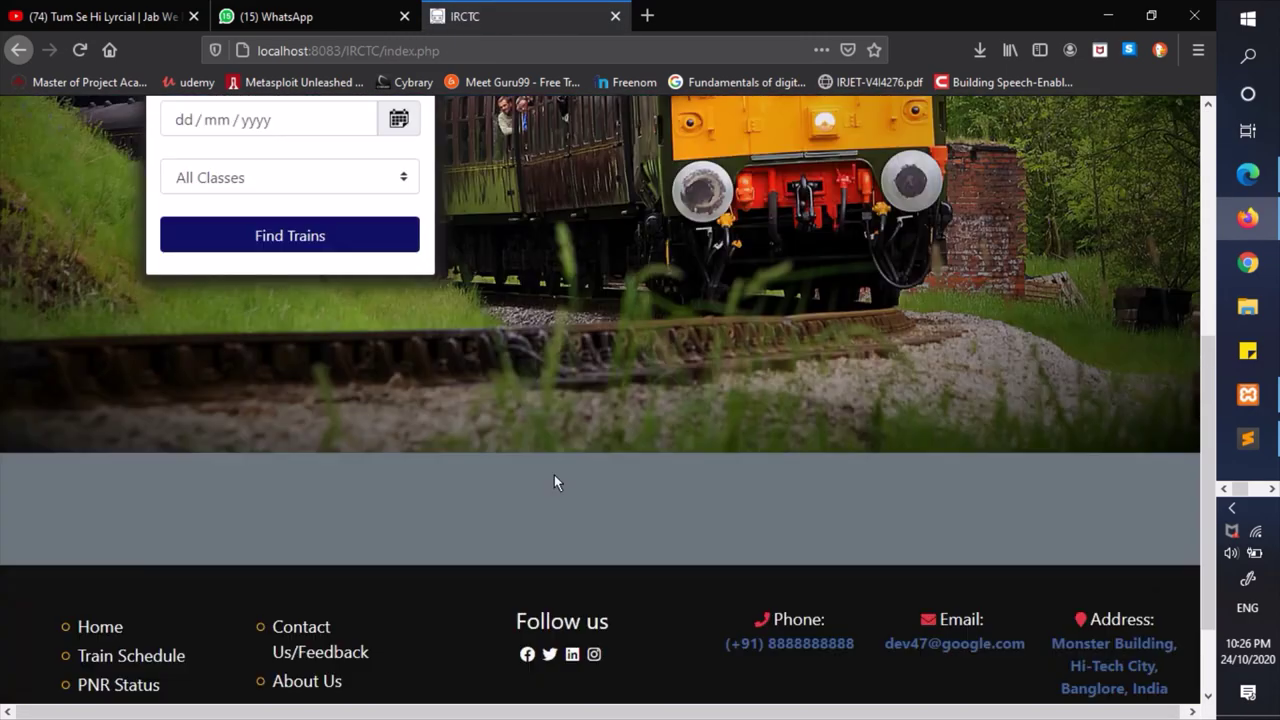
pyautogui.scroll(-1, 554, 474)
pyautogui.scroll(5, 553, 473)
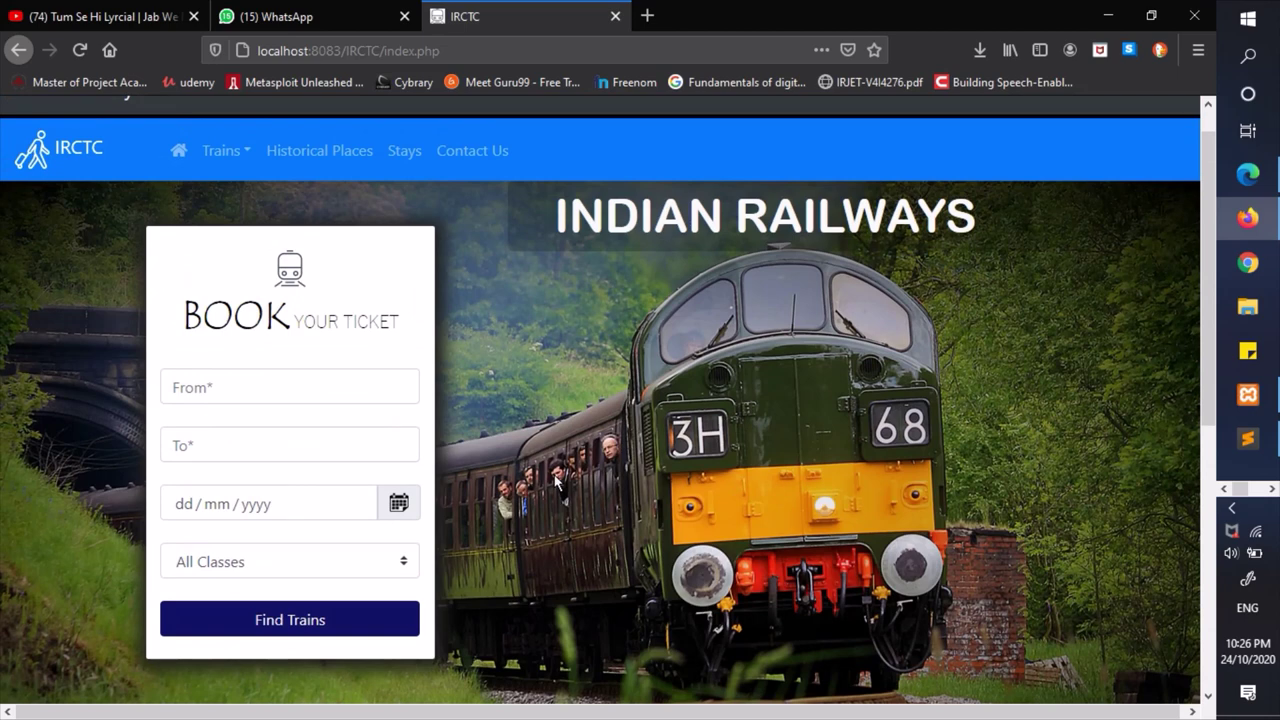
pyautogui.click(238, 155)
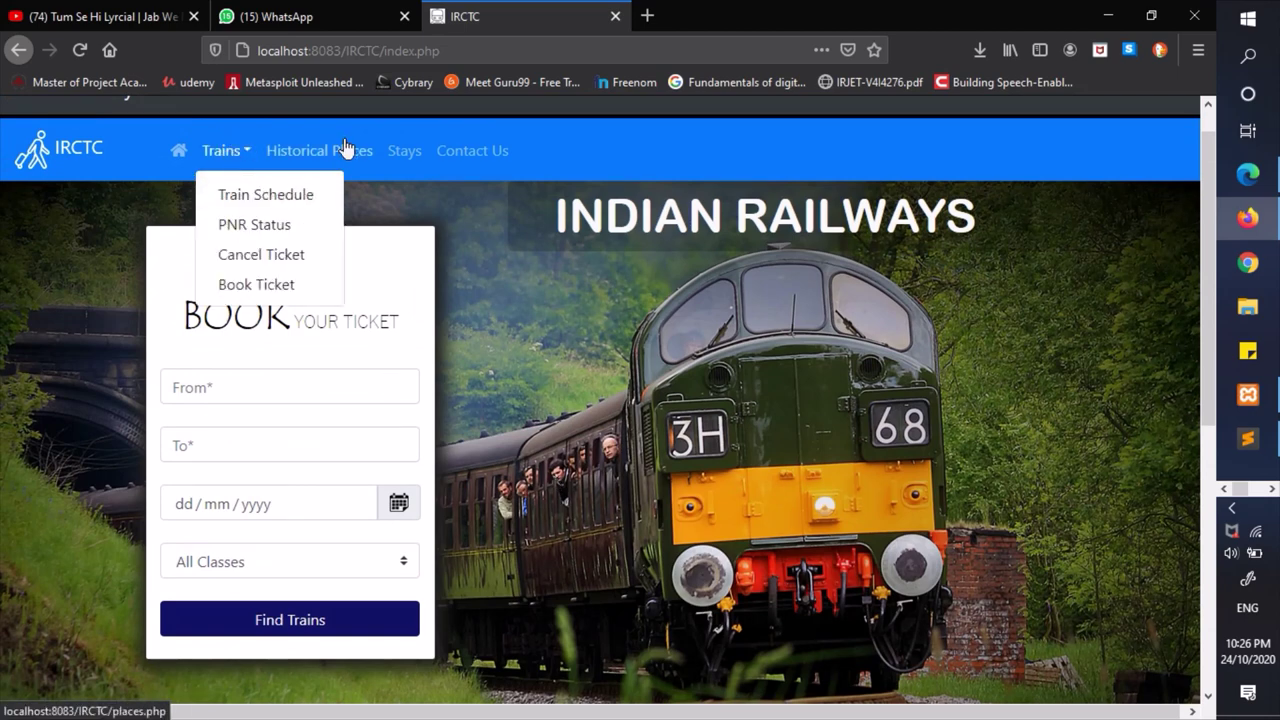
pyautogui.click(587, 155)
pyautogui.scroll(1, 815, 140)
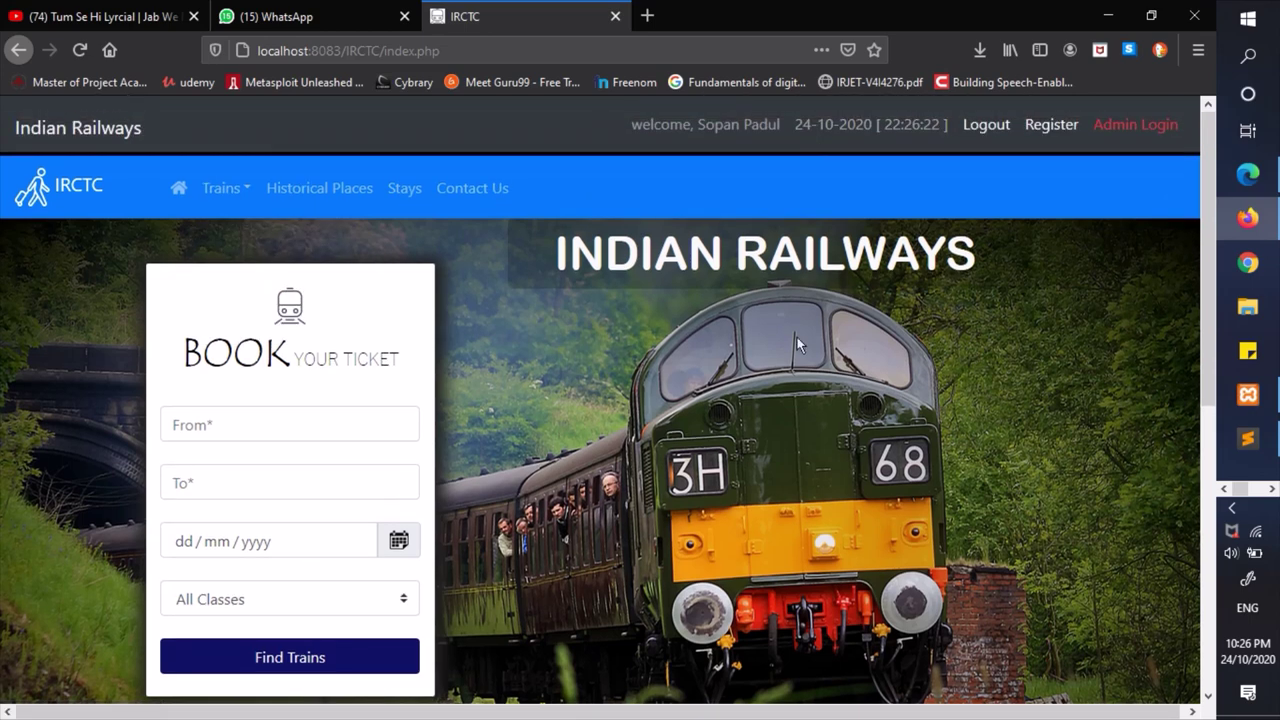
pyautogui.click(986, 128)
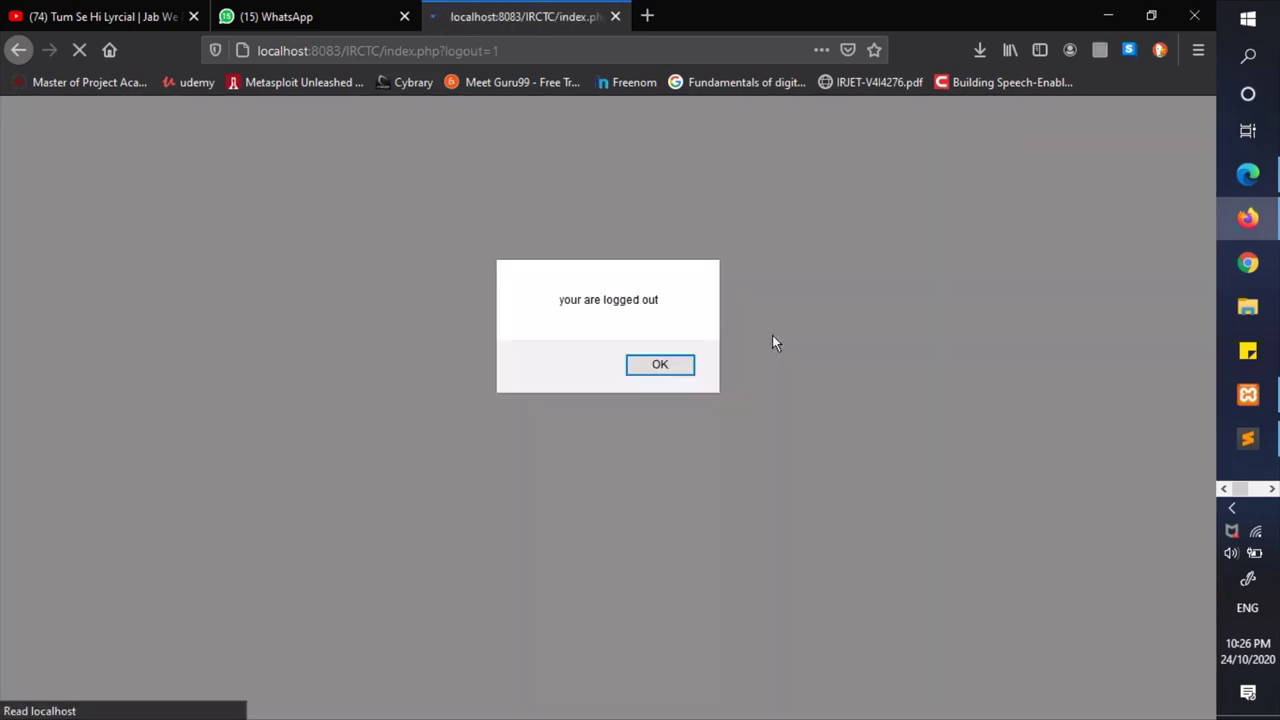
pyautogui.click(646, 369)
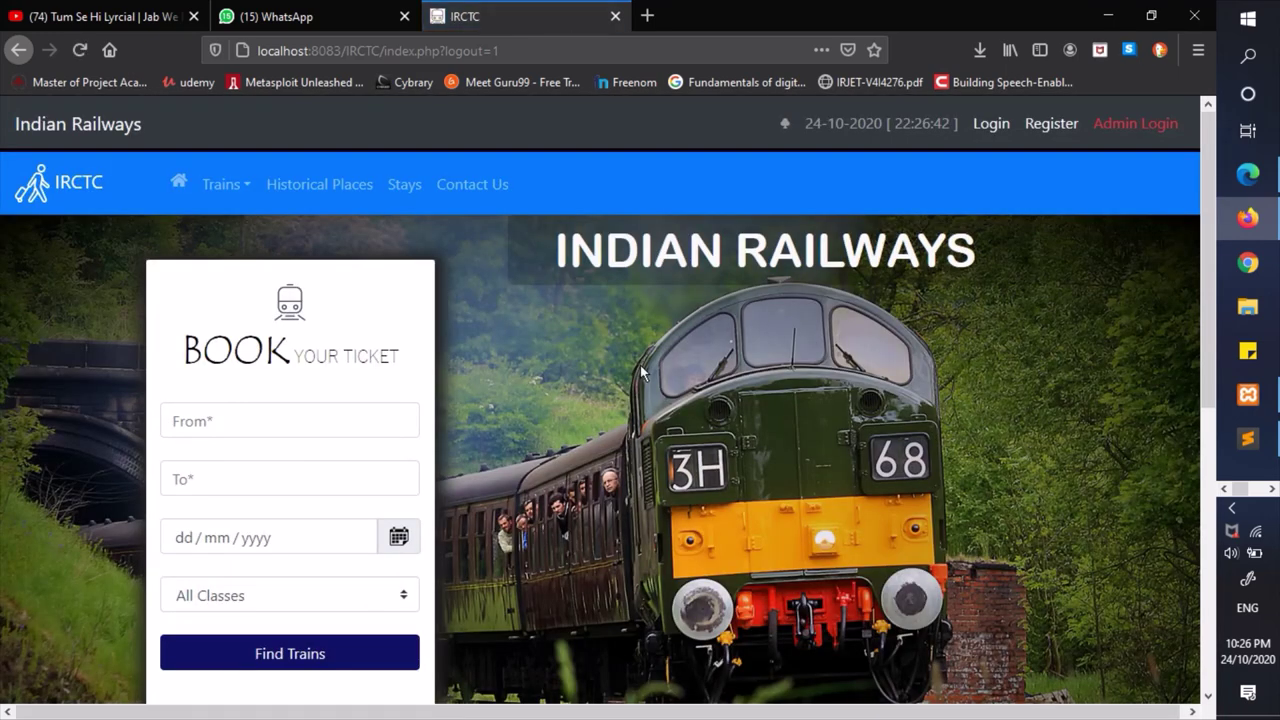
pyautogui.click(1155, 133)
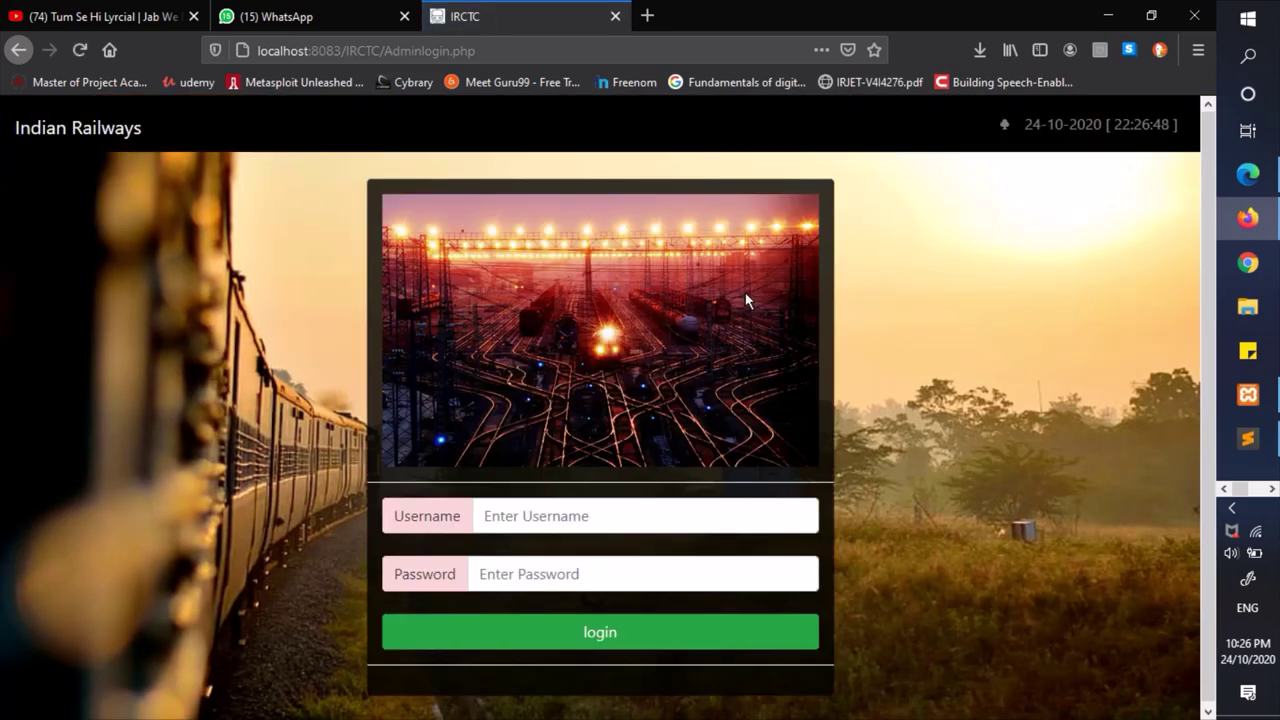
# - Enter the admin username and a one-character password in the Admin Login form
pyautogui.click(587, 509)
pyautogui.write('a')
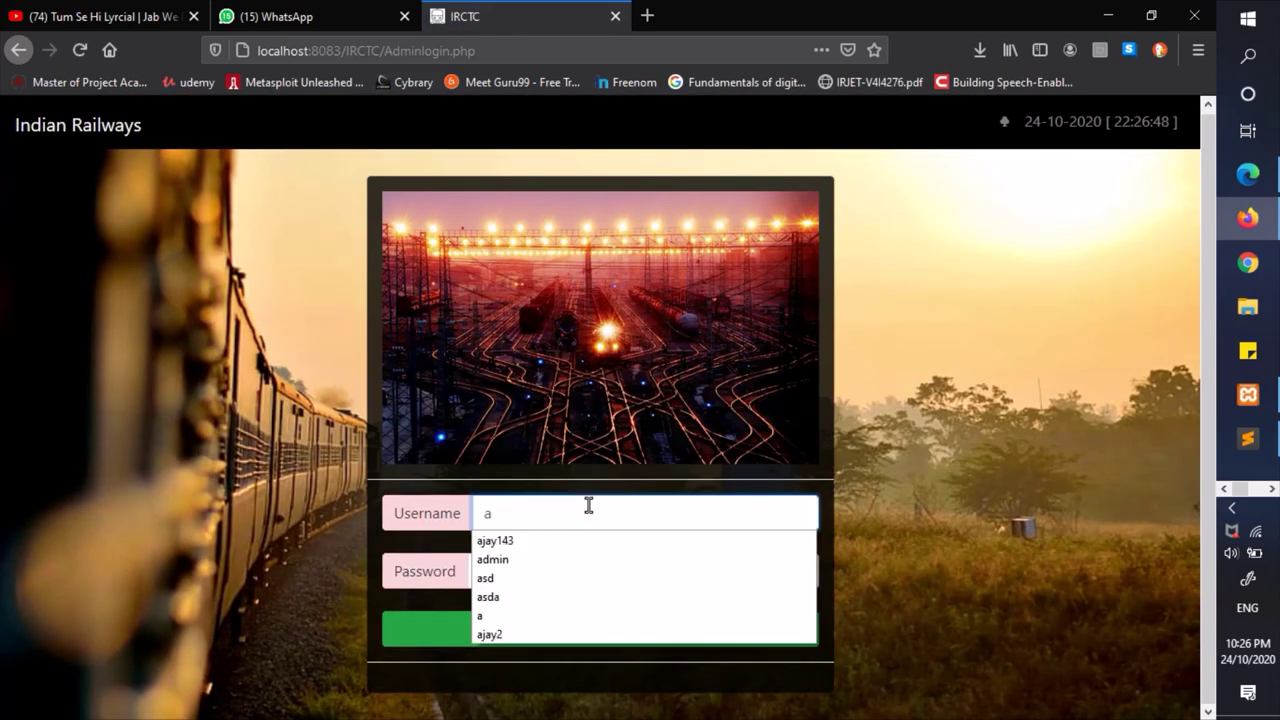
pyautogui.press('Tab')
pyautogui.write('a')
pyautogui.press('Tab')
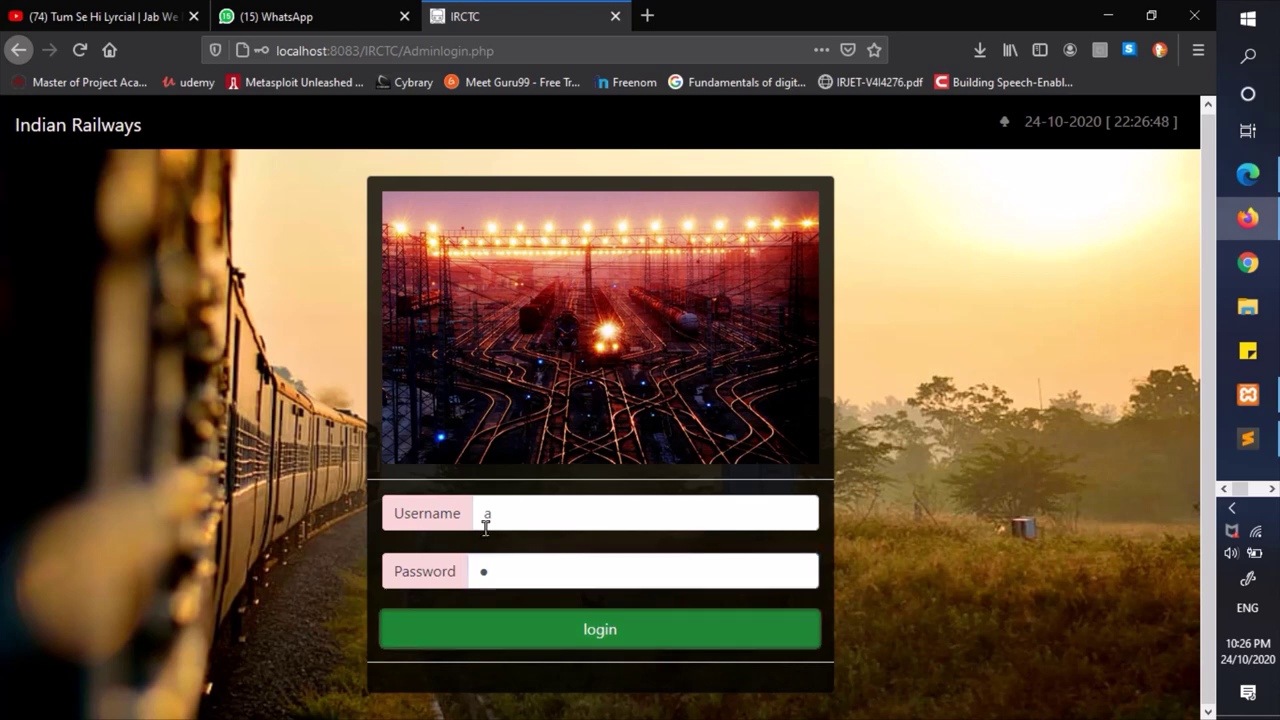
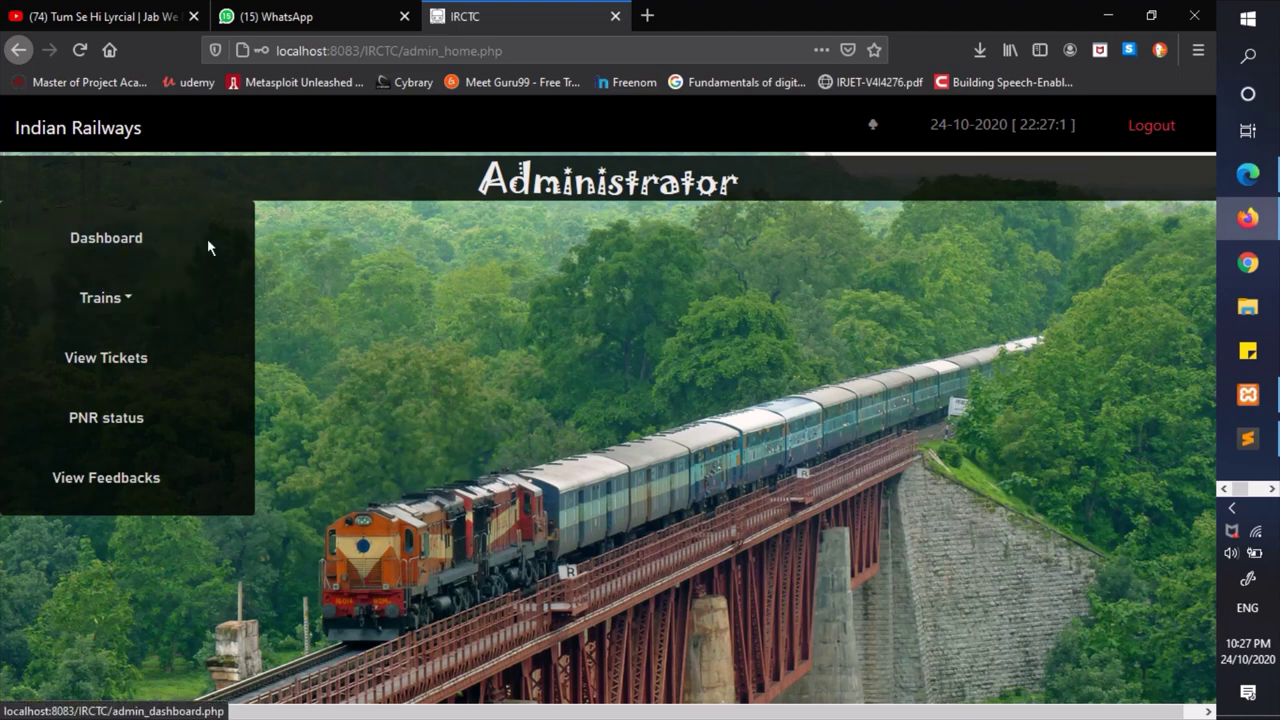
# - Open the admin dashboard and highlight the 2 registered users count
pyautogui.click(127, 248)
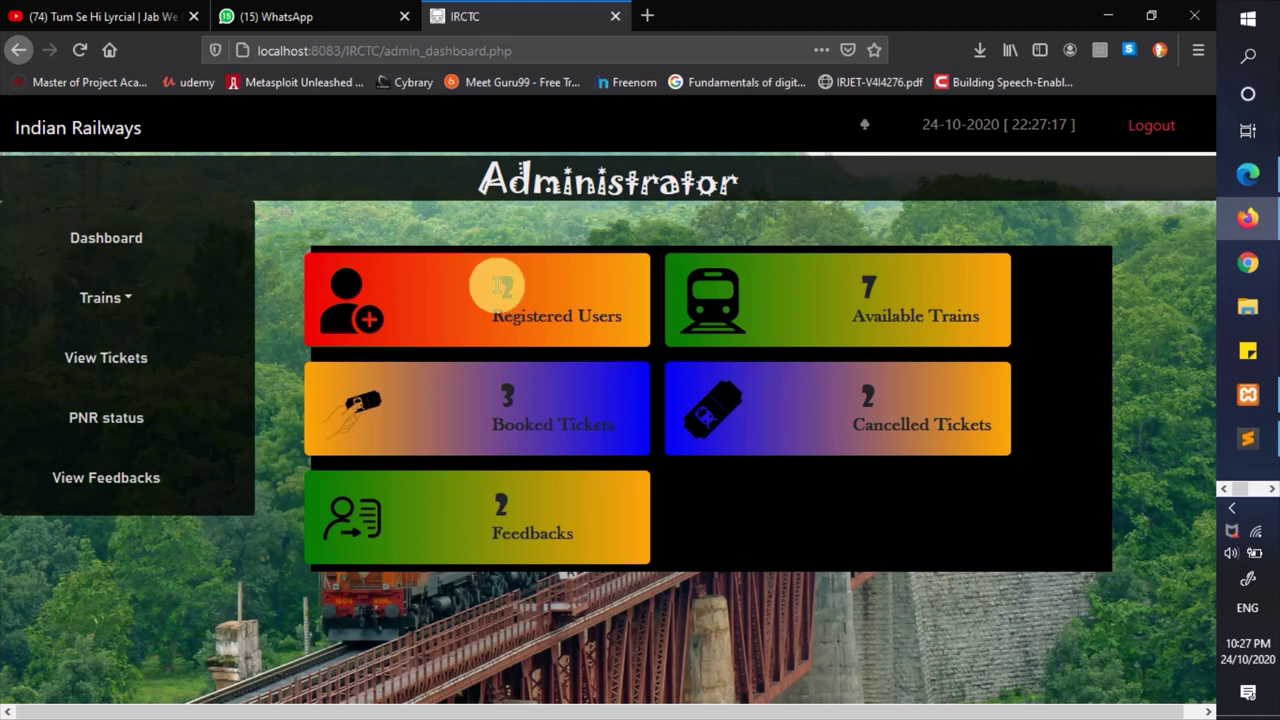
pyautogui.tripleClick(500, 286)
pyautogui.click(506, 276)
pyautogui.doubleClick(506, 278)
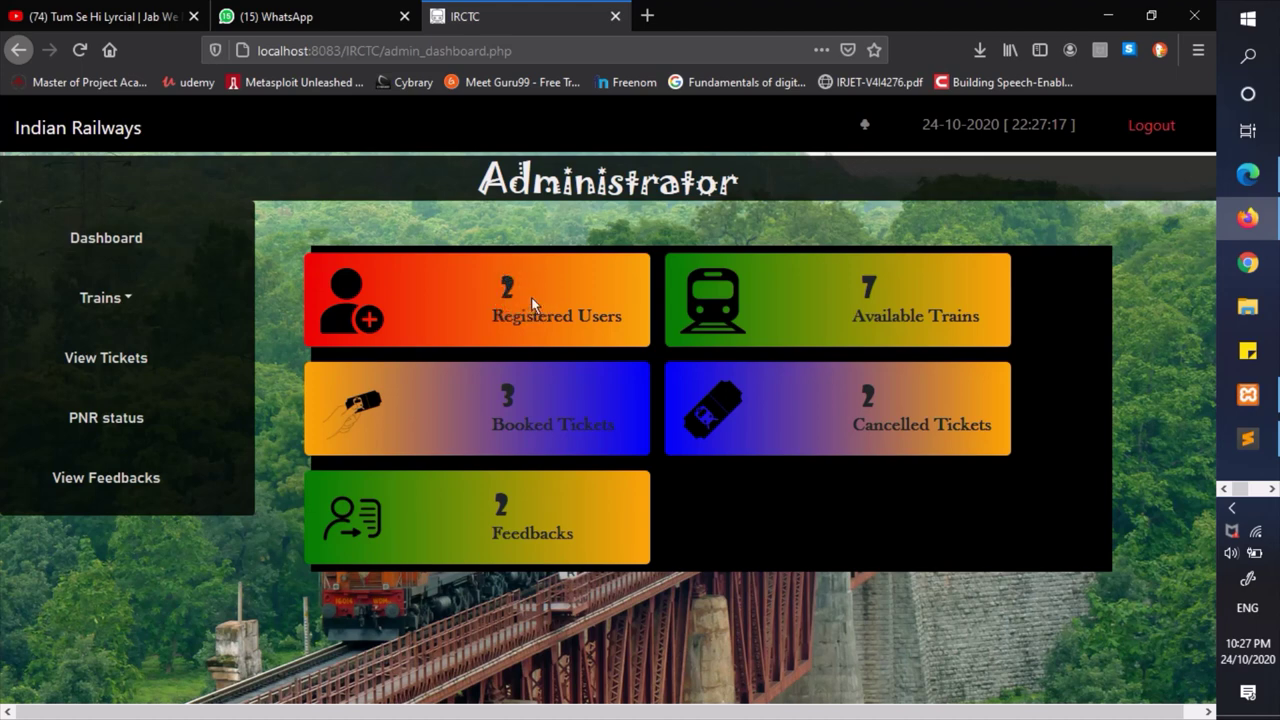
# - Point out the tiles for 7 available trains, 3 booked, 2 cancelled tickets and 2 feedbacks
pyautogui.tripleClick(817, 290)
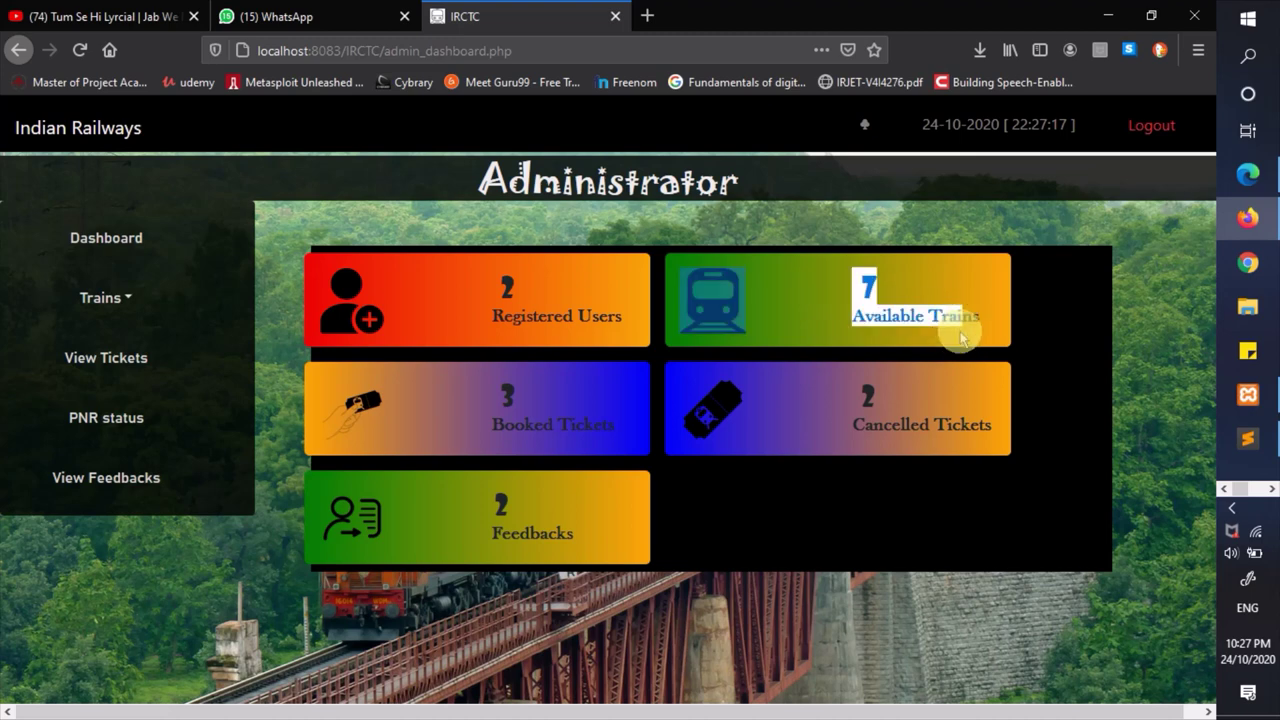
pyautogui.click(998, 306)
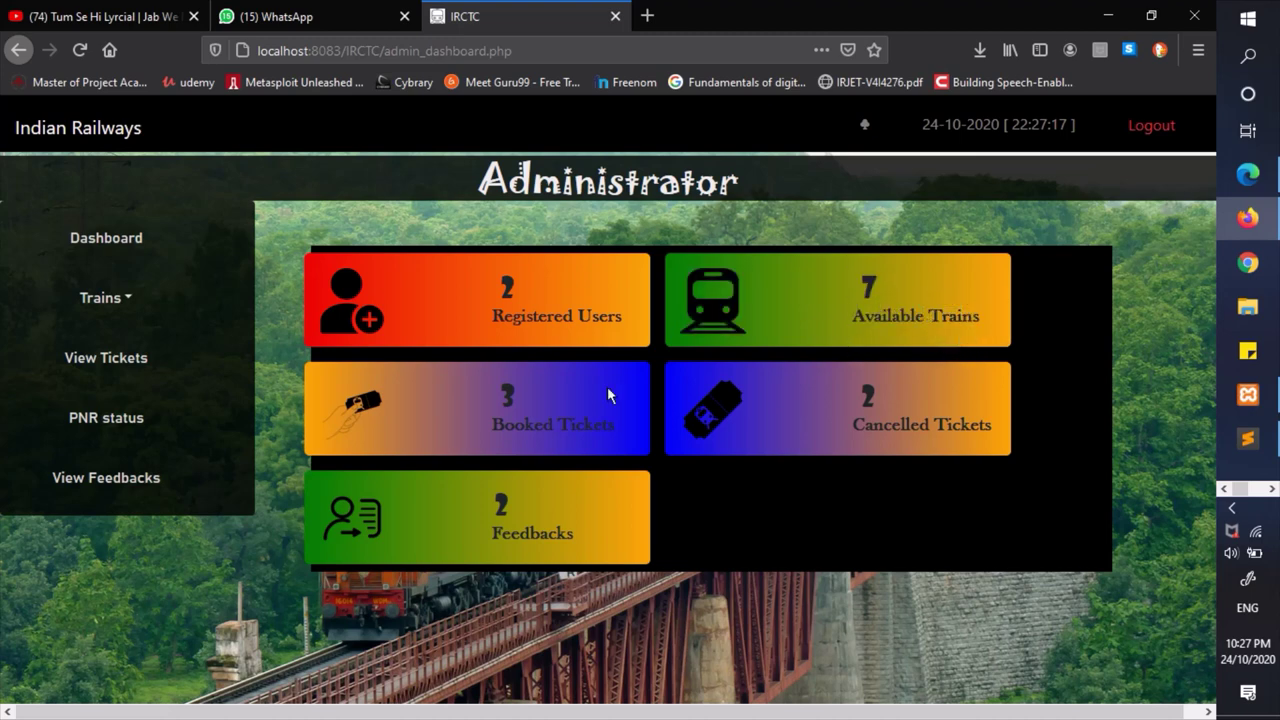
pyautogui.moveTo(505, 397); pyautogui.dragTo(623, 417)
pyautogui.click(581, 390)
pyautogui.click(943, 410)
pyautogui.moveTo(496, 500); pyautogui.dragTo(563, 497)
pyautogui.click(563, 497)
pyautogui.moveTo(487, 510); pyautogui.dragTo(516, 506)
pyautogui.click(524, 505)
# - In View Trains, get the status of train 12038 Shatabdi Express
pyautogui.click(138, 299)
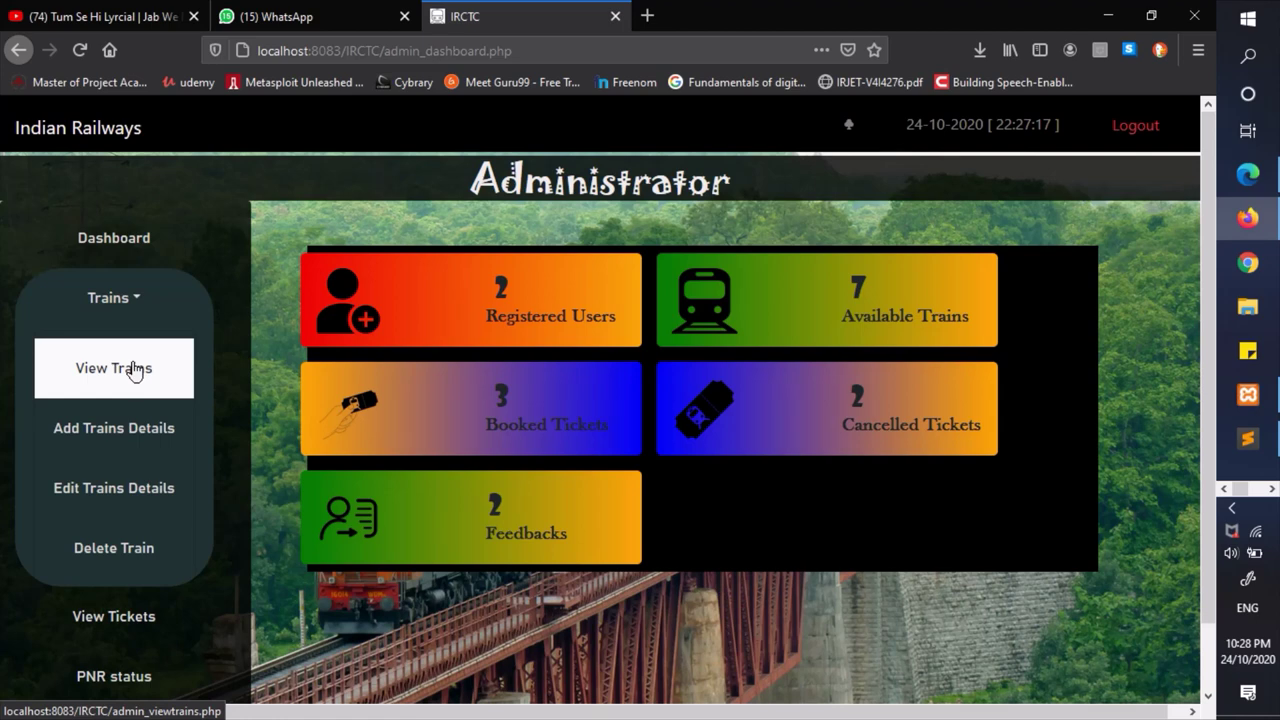
pyautogui.click(135, 370)
pyautogui.click(703, 367)
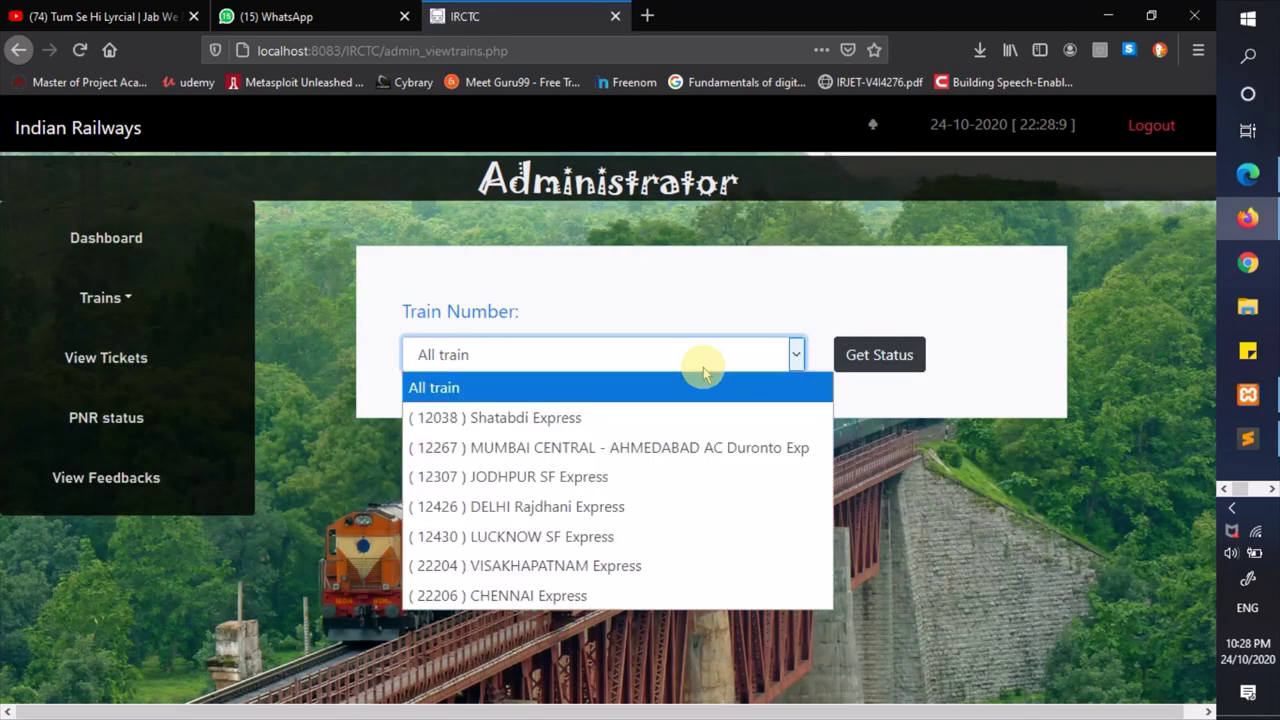
pyautogui.click(565, 427)
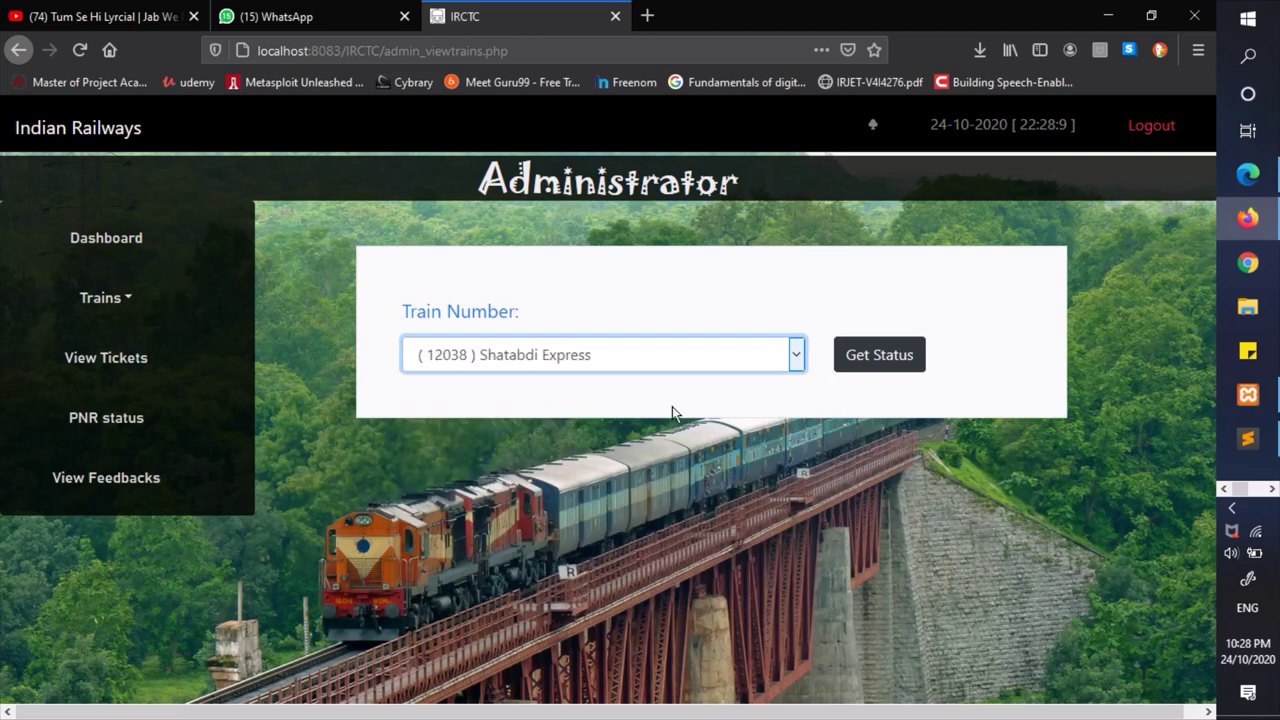
pyautogui.click(868, 356)
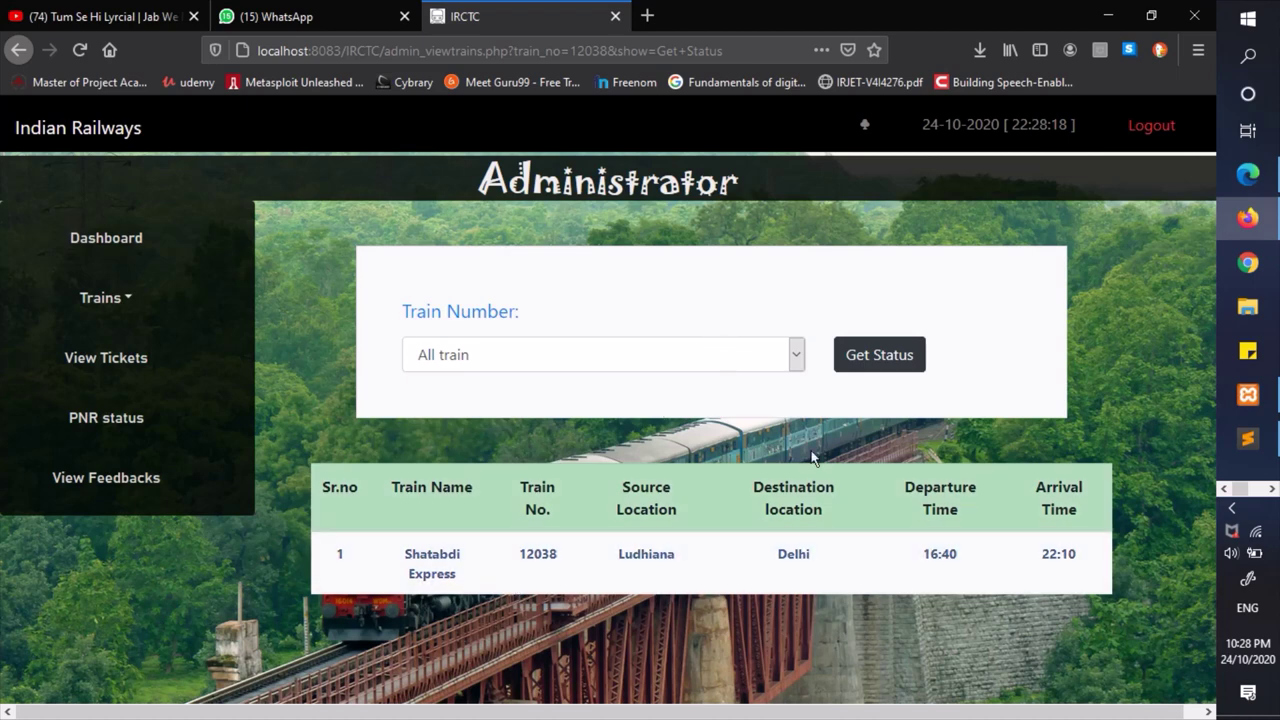
# - Show 22206 CHENNAI Express's runs, Madurai–Chennai and Aurangabad–Mumbai, and highlight its route details
pyautogui.click(722, 358)
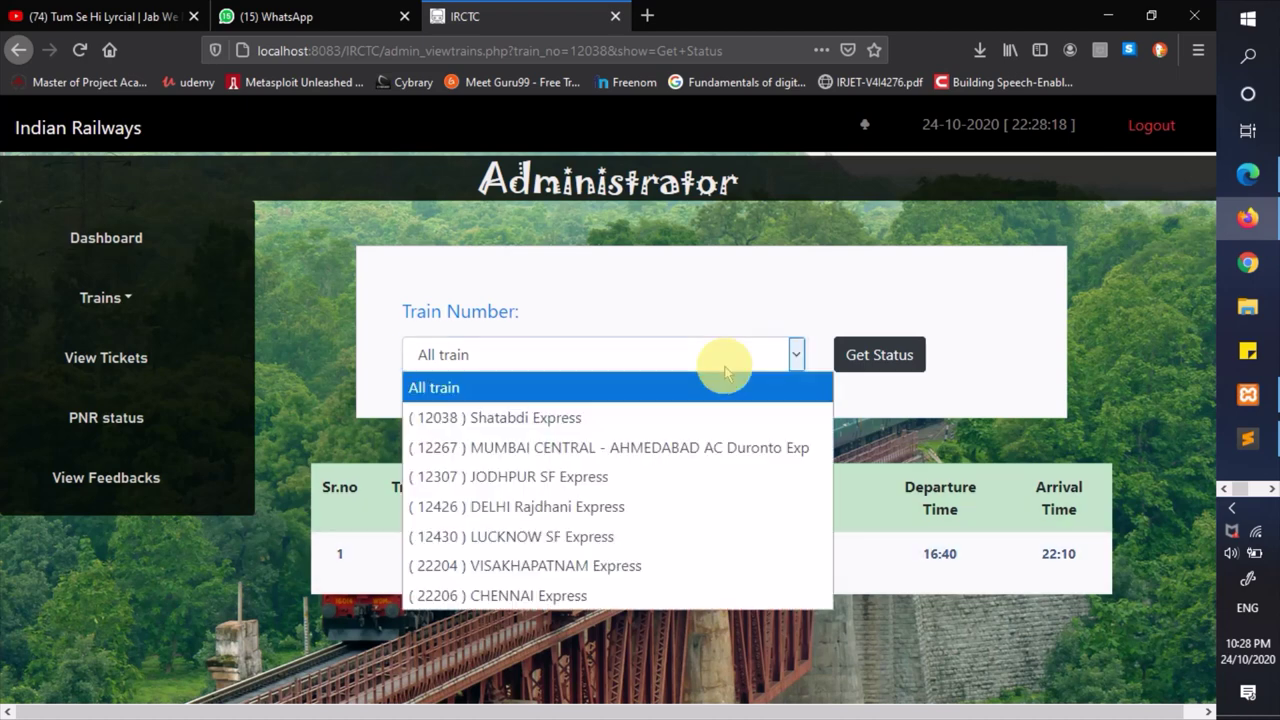
pyautogui.click(518, 595)
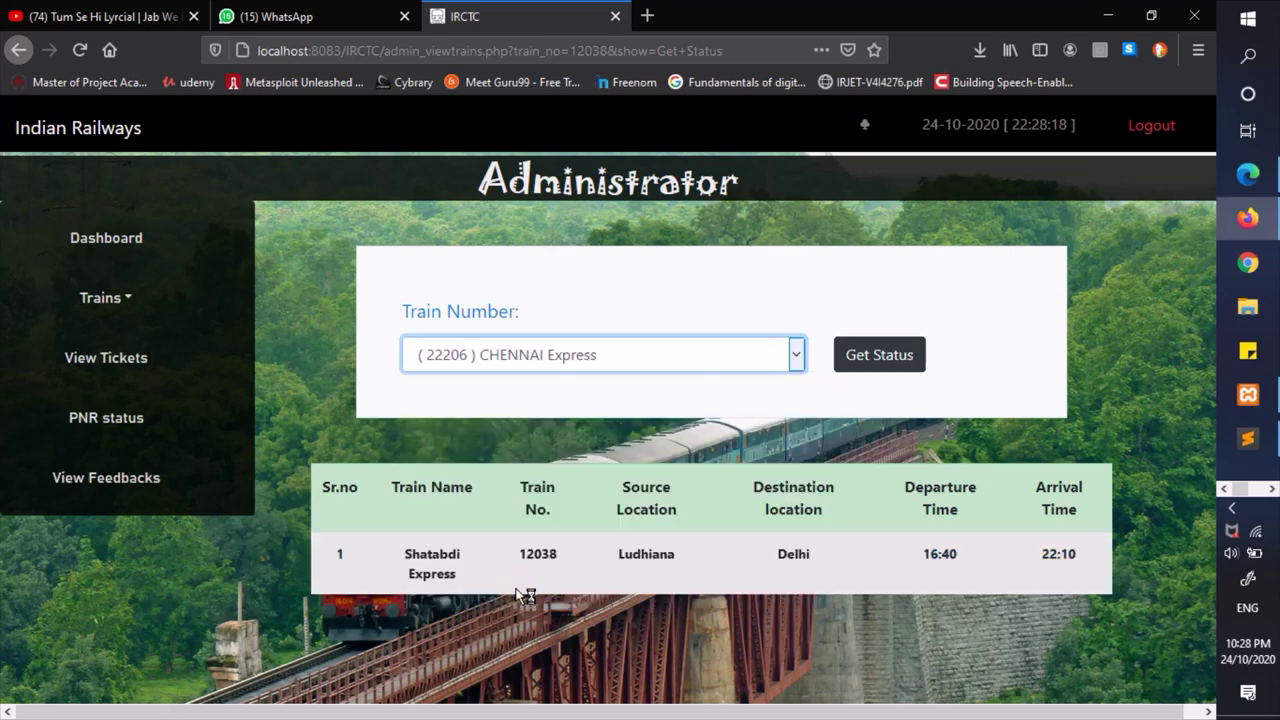
pyautogui.click(876, 359)
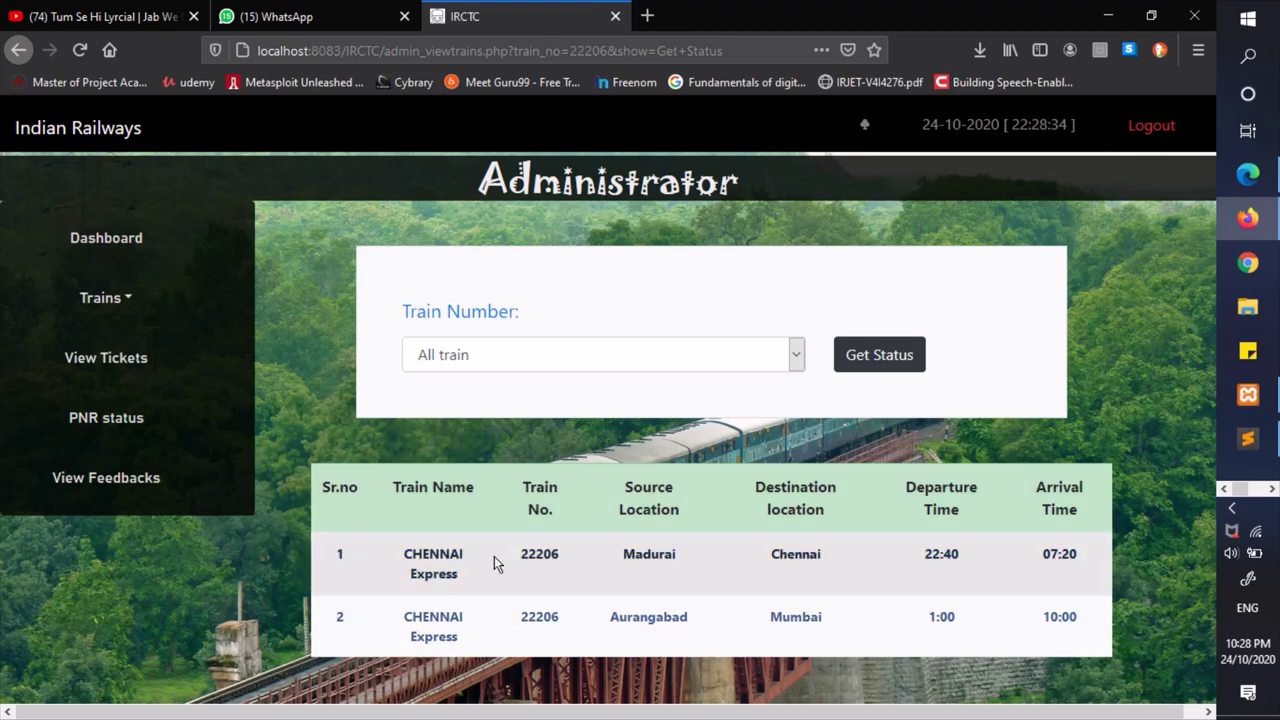
pyautogui.moveTo(605, 560); pyautogui.dragTo(806, 614)
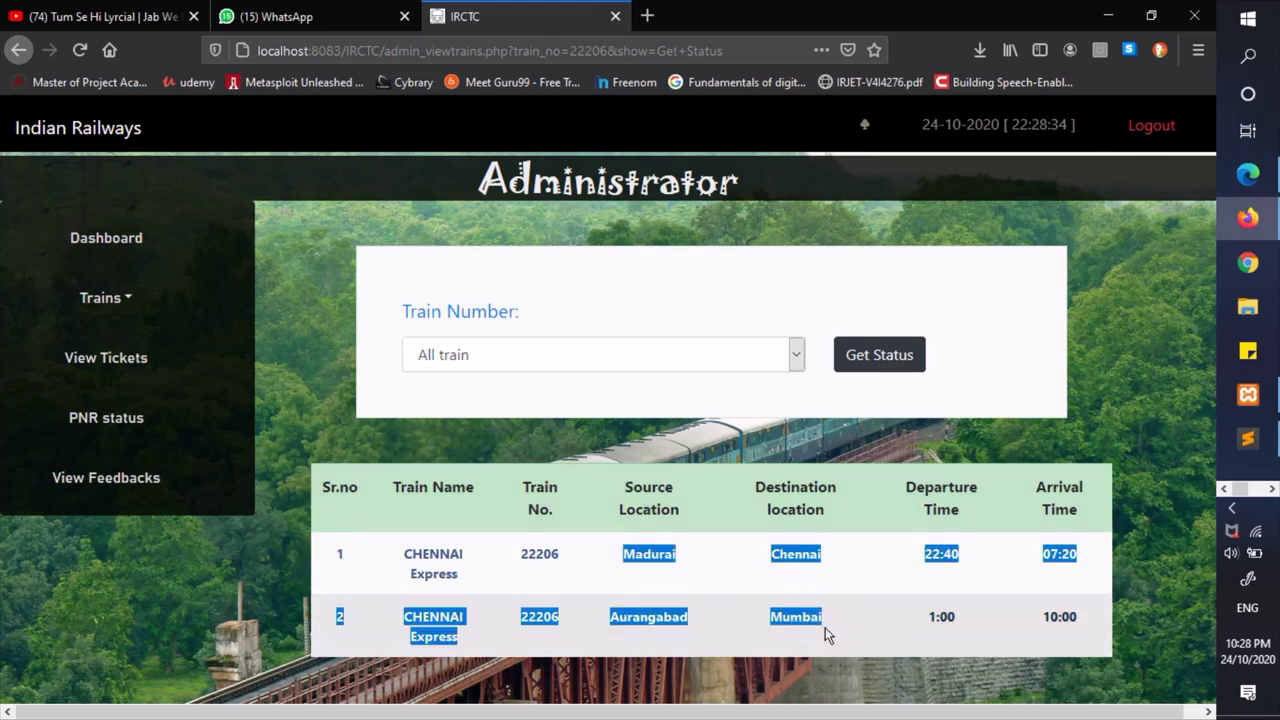
pyautogui.click(826, 632)
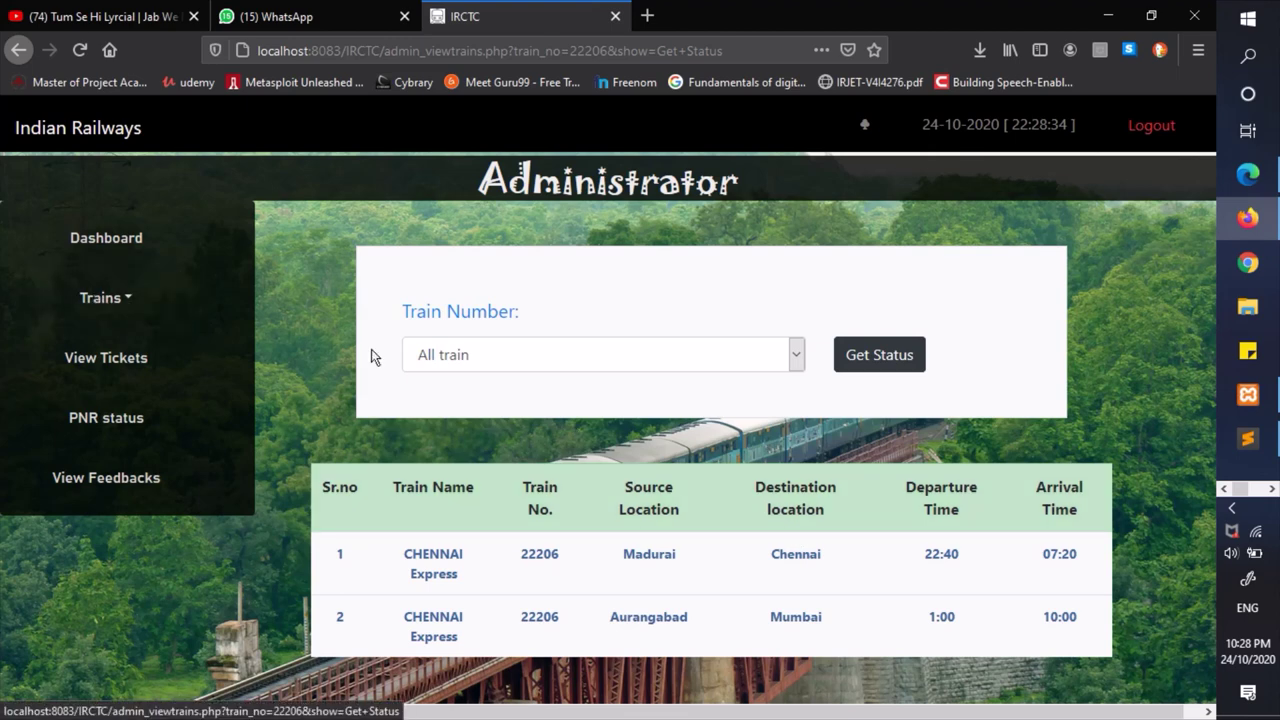
pyautogui.click(161, 300)
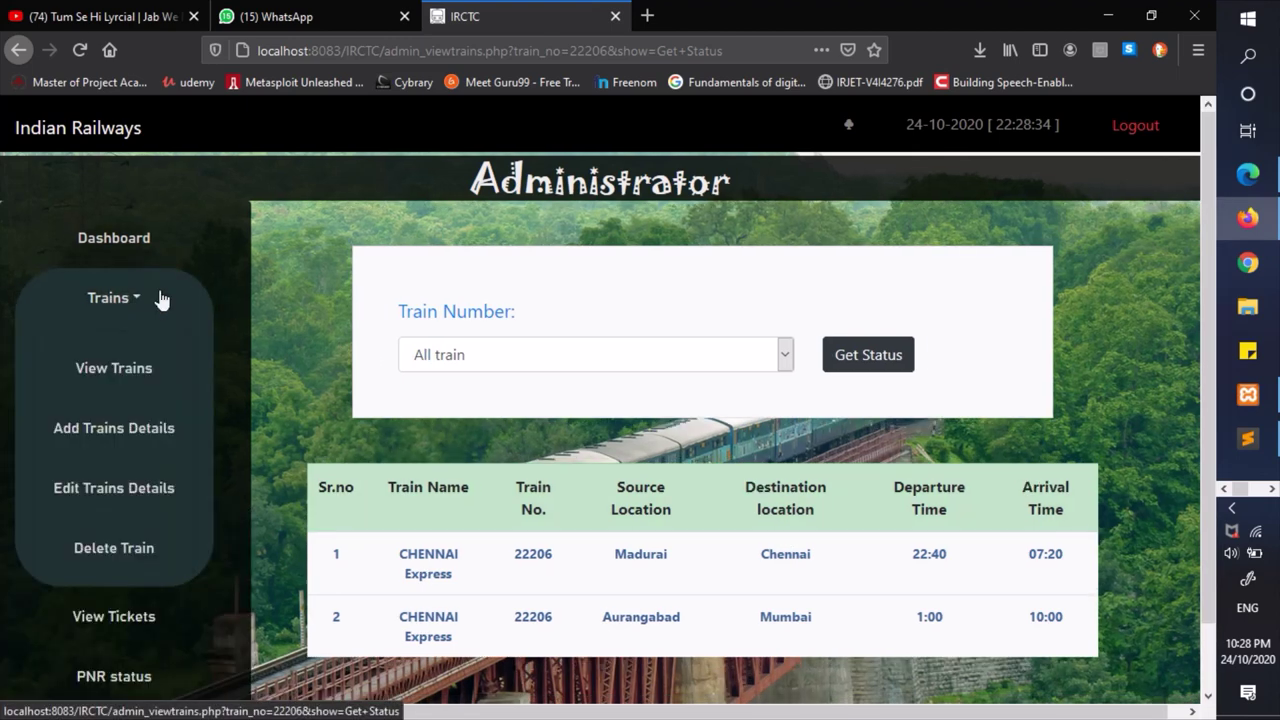
# - Start a new train entry: number 12011, name Express, 100 seats available
pyautogui.click(117, 458)
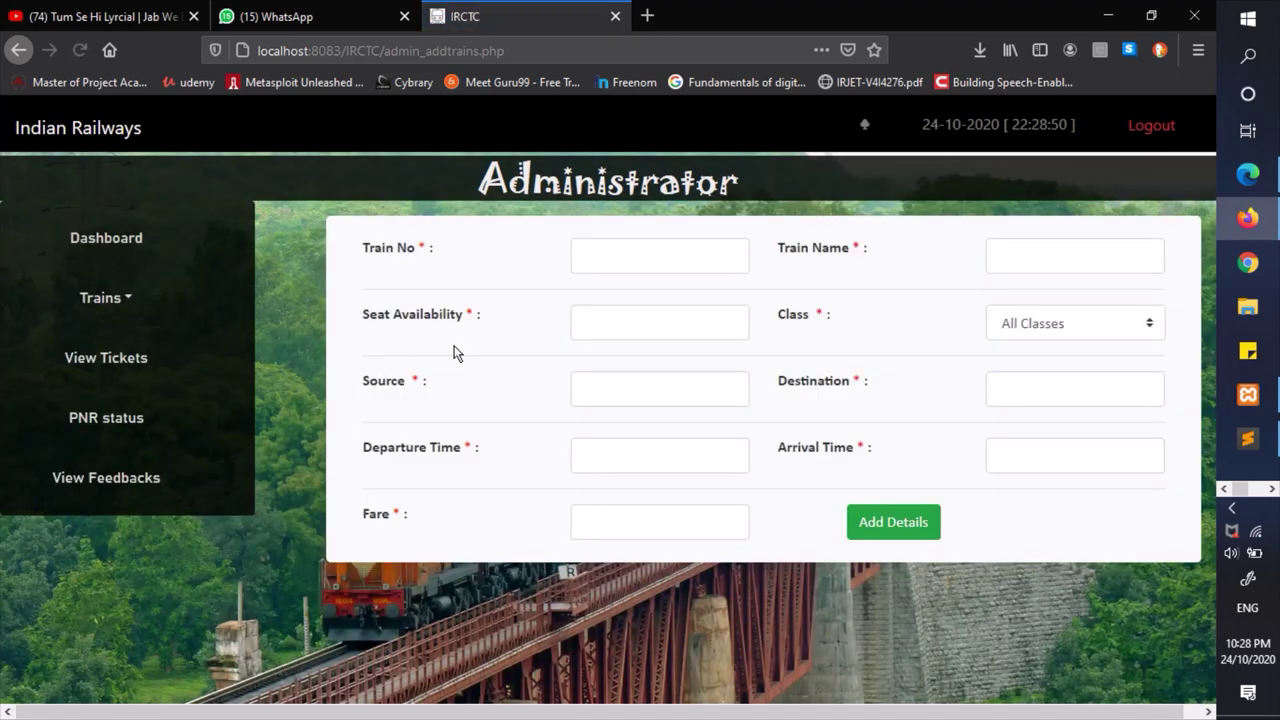
pyautogui.click(648, 247)
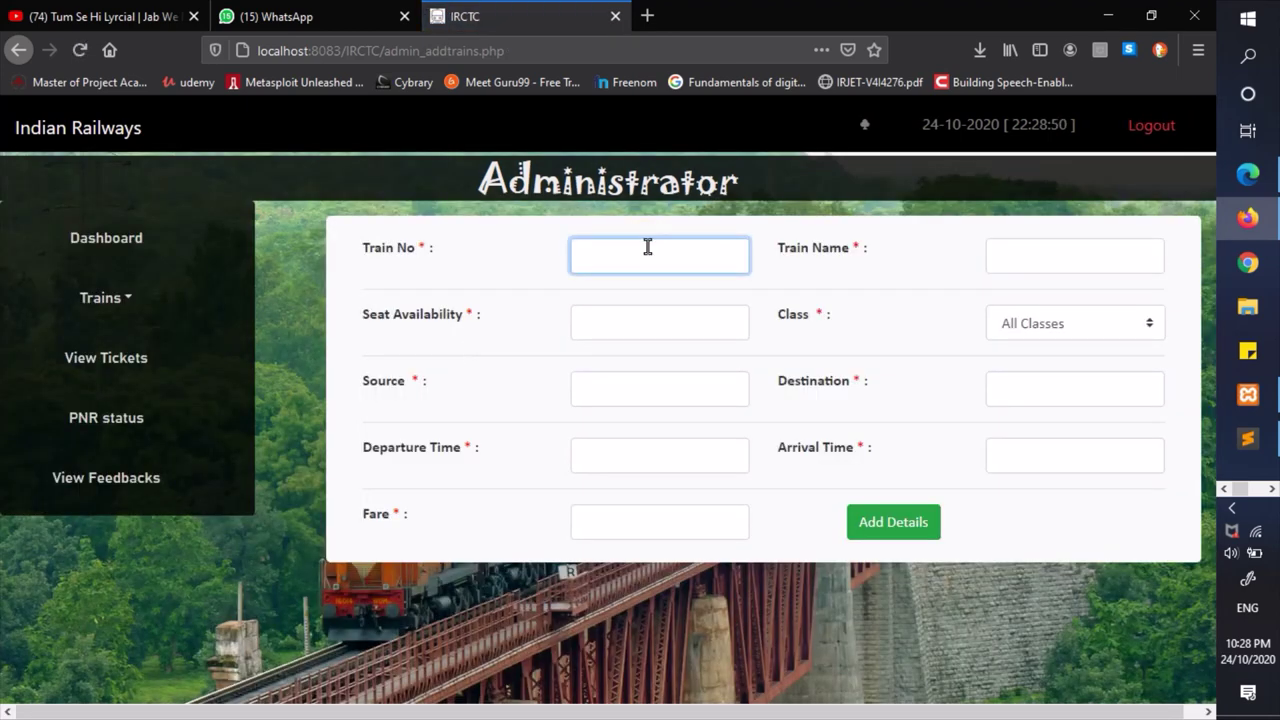
pyautogui.write('12')
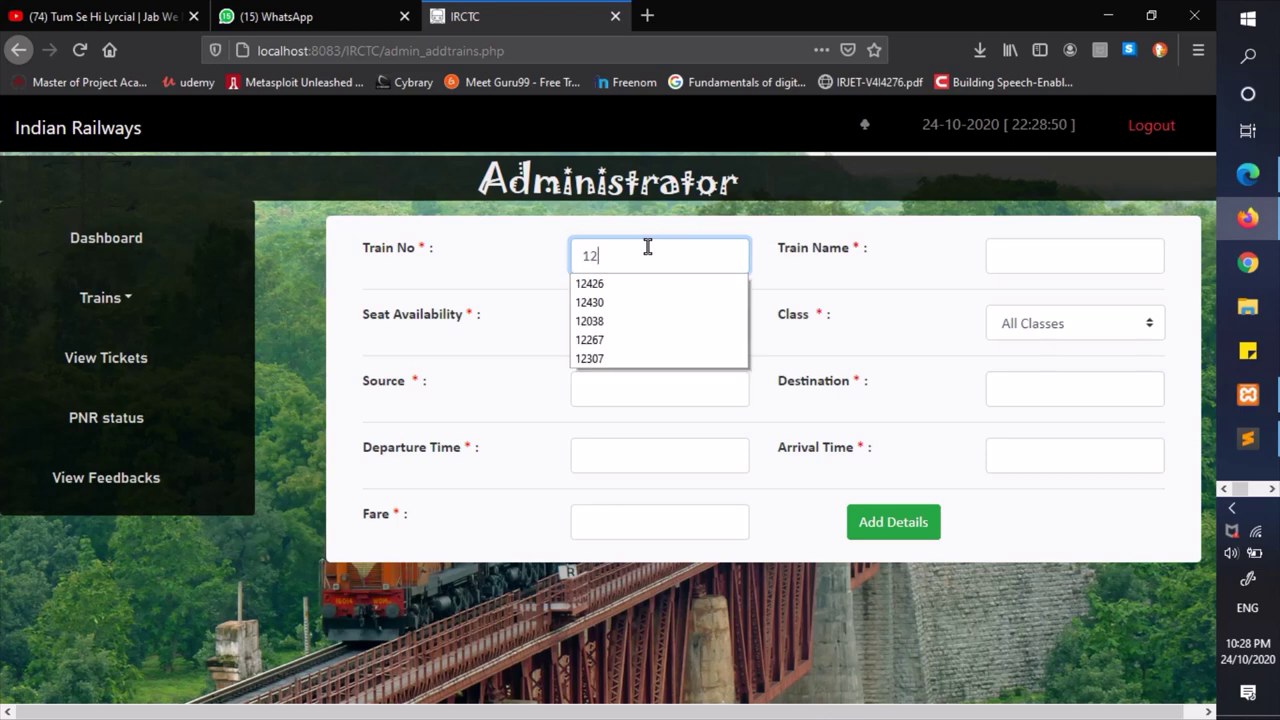
pyautogui.write('011')
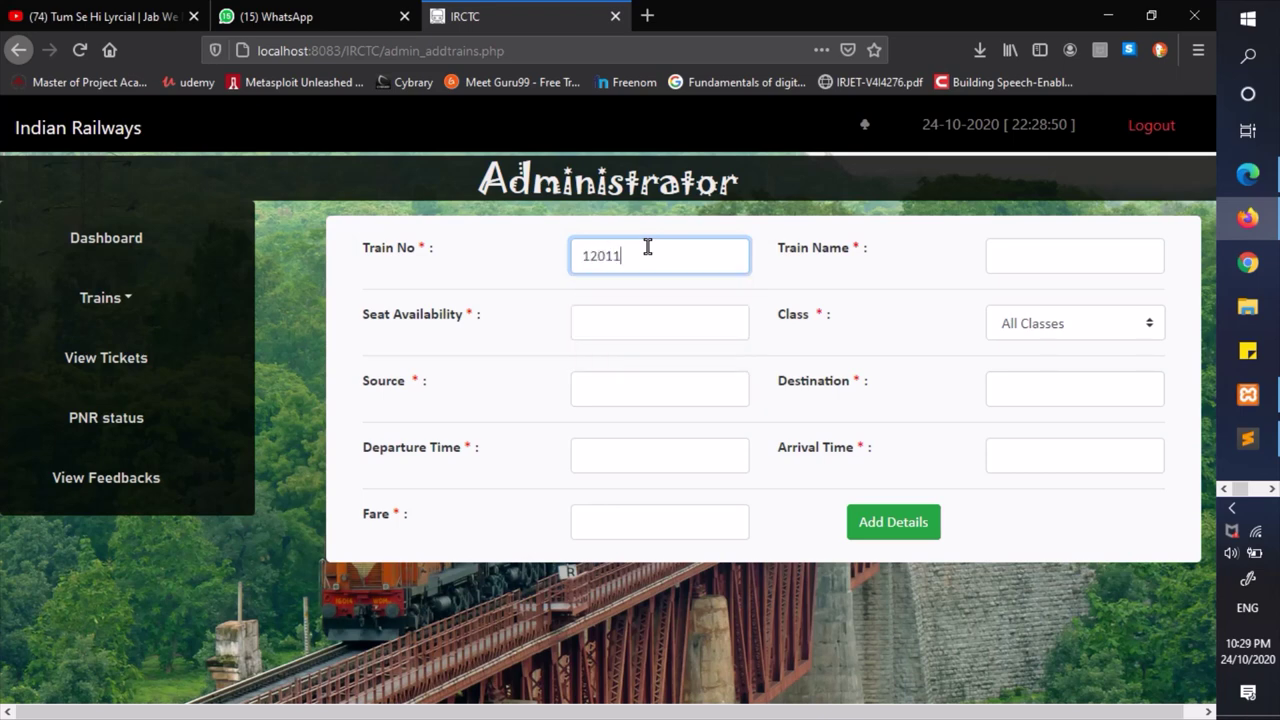
pyautogui.press('Tab')
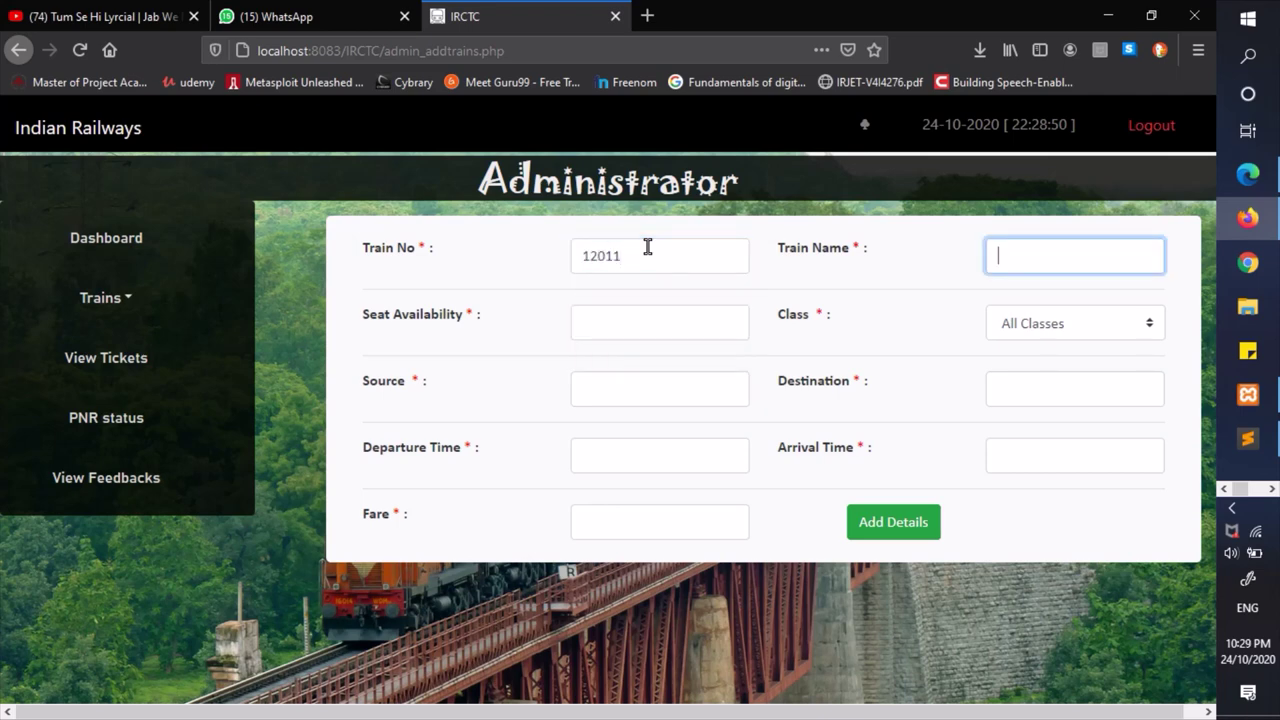
pyautogui.write('T')
pyautogui.press('BackSpace')
pyautogui.write('Express')
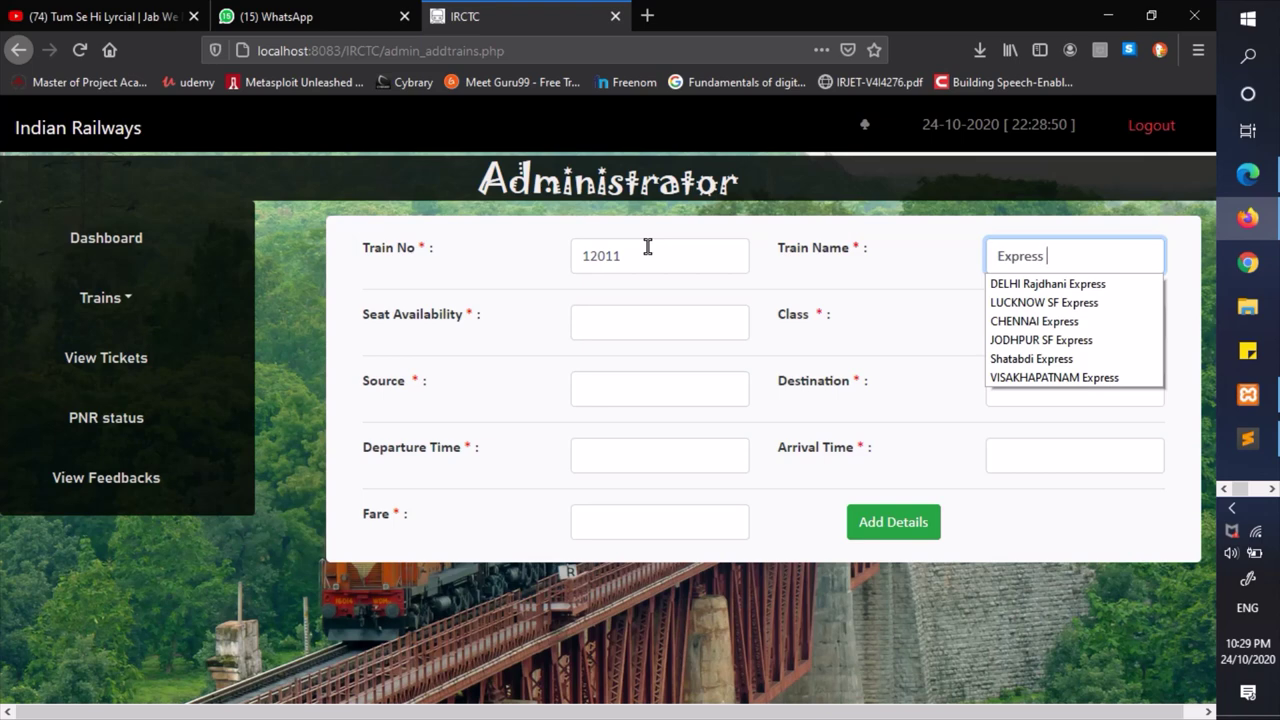
pyautogui.press('Tab')
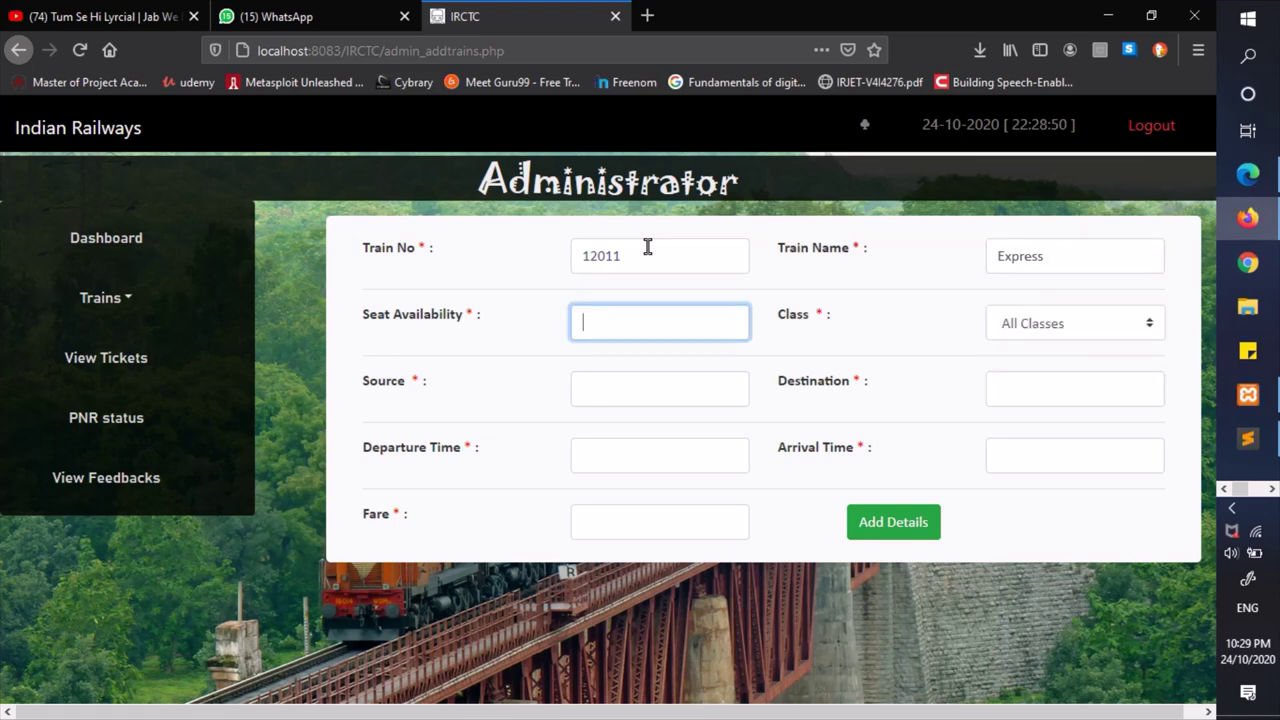
pyautogui.write('100')
pyautogui.press('Tab')
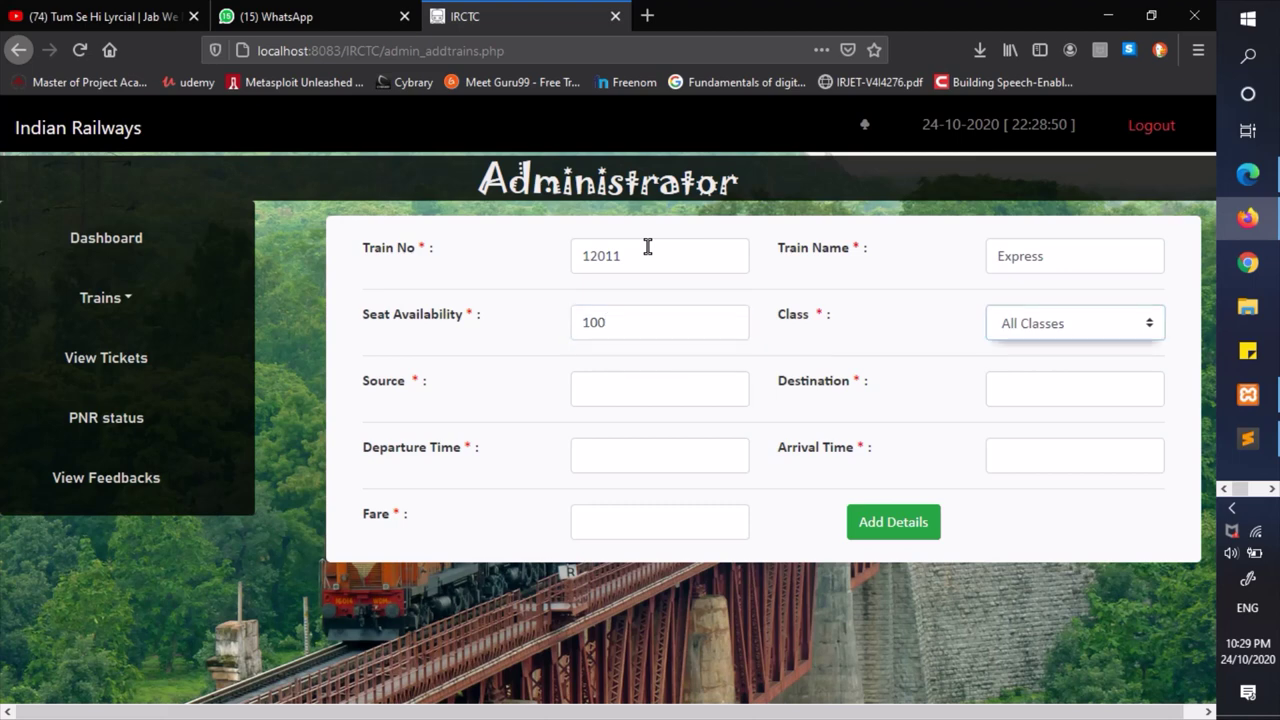
# - Set the route Aurangabad to Pune, departure 1:00, arrival 6:00, fare 400, and submit
pyautogui.press('Tab')
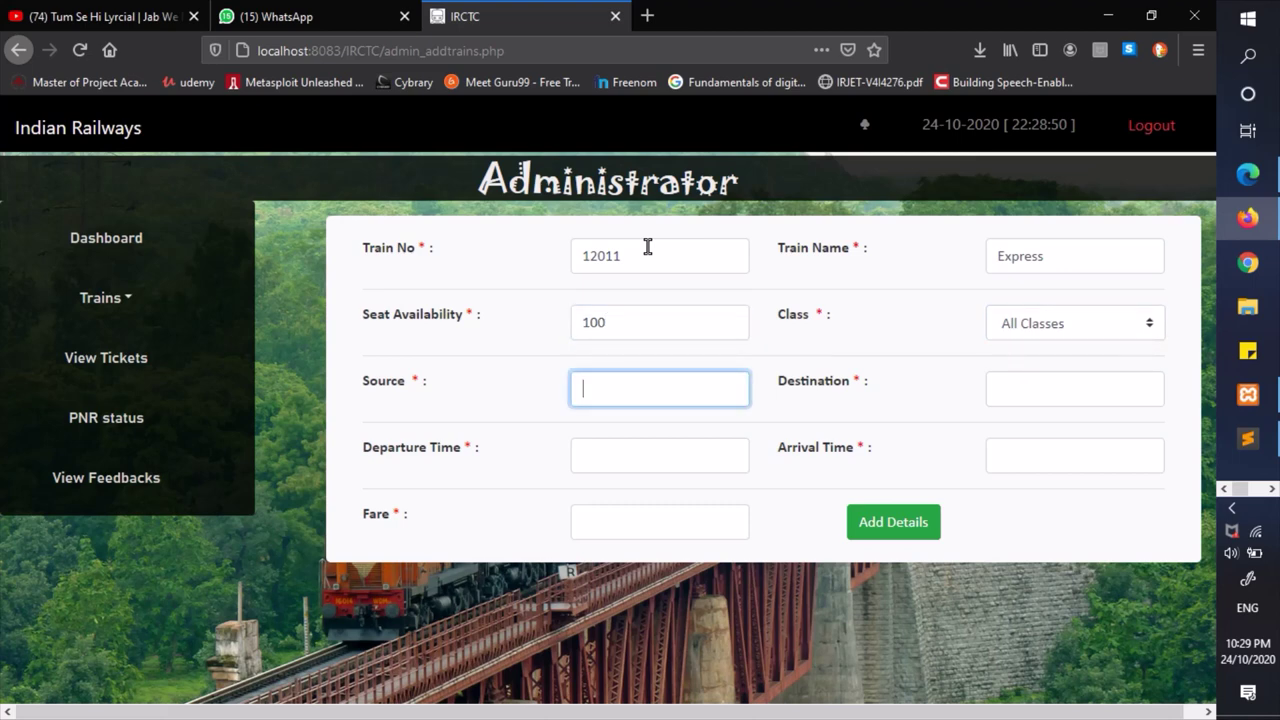
pyautogui.write('Au')
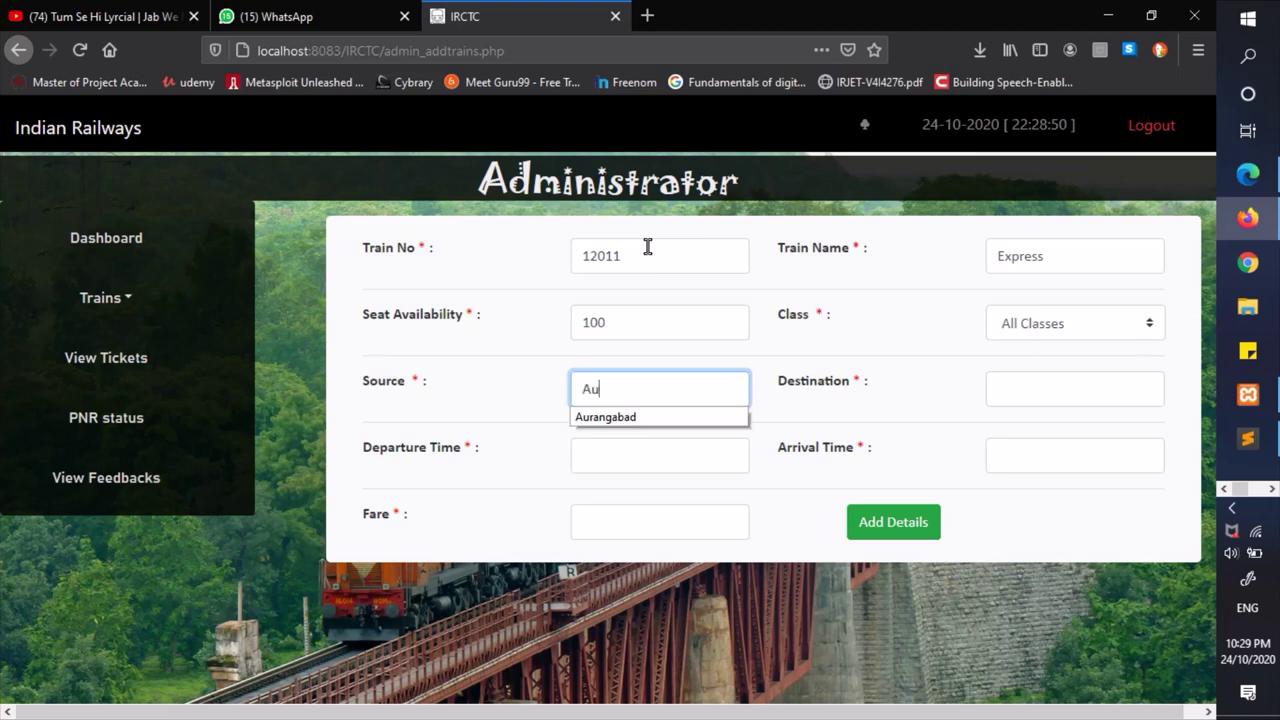
pyautogui.press('Down')
pyautogui.press('Return')
pyautogui.press('Tab')
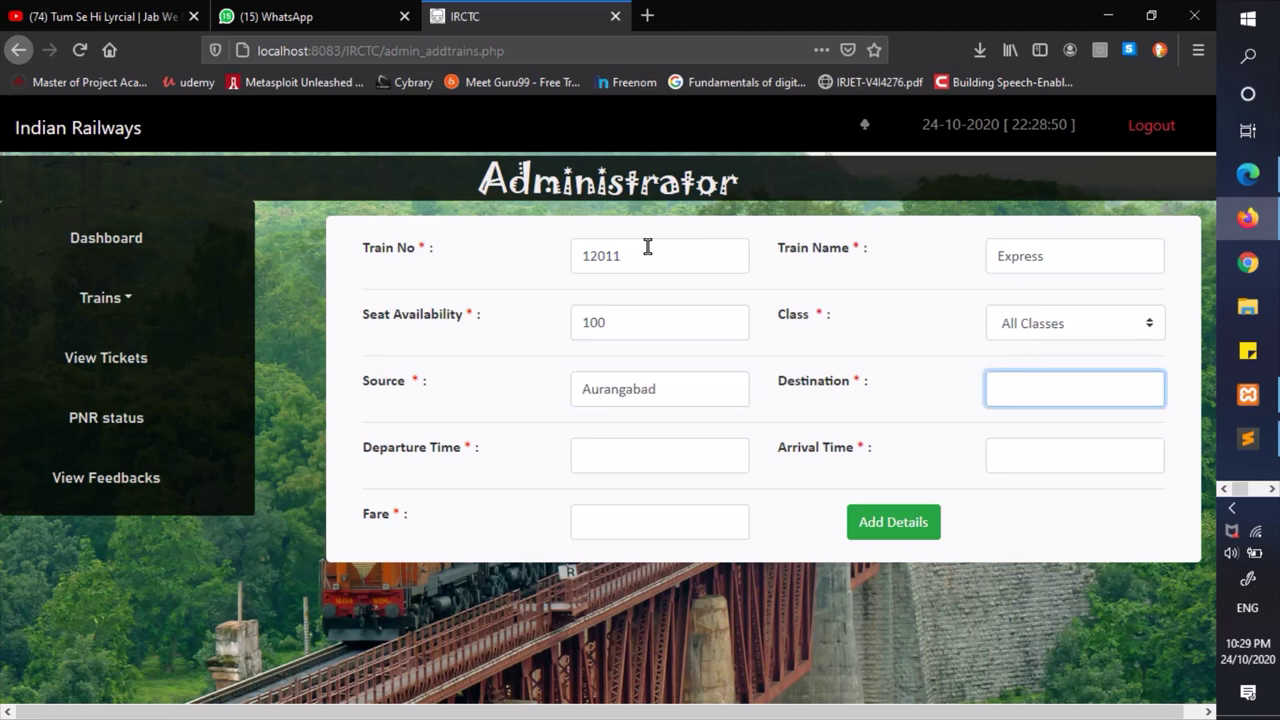
pyautogui.write('Pune')
pyautogui.click(636, 458)
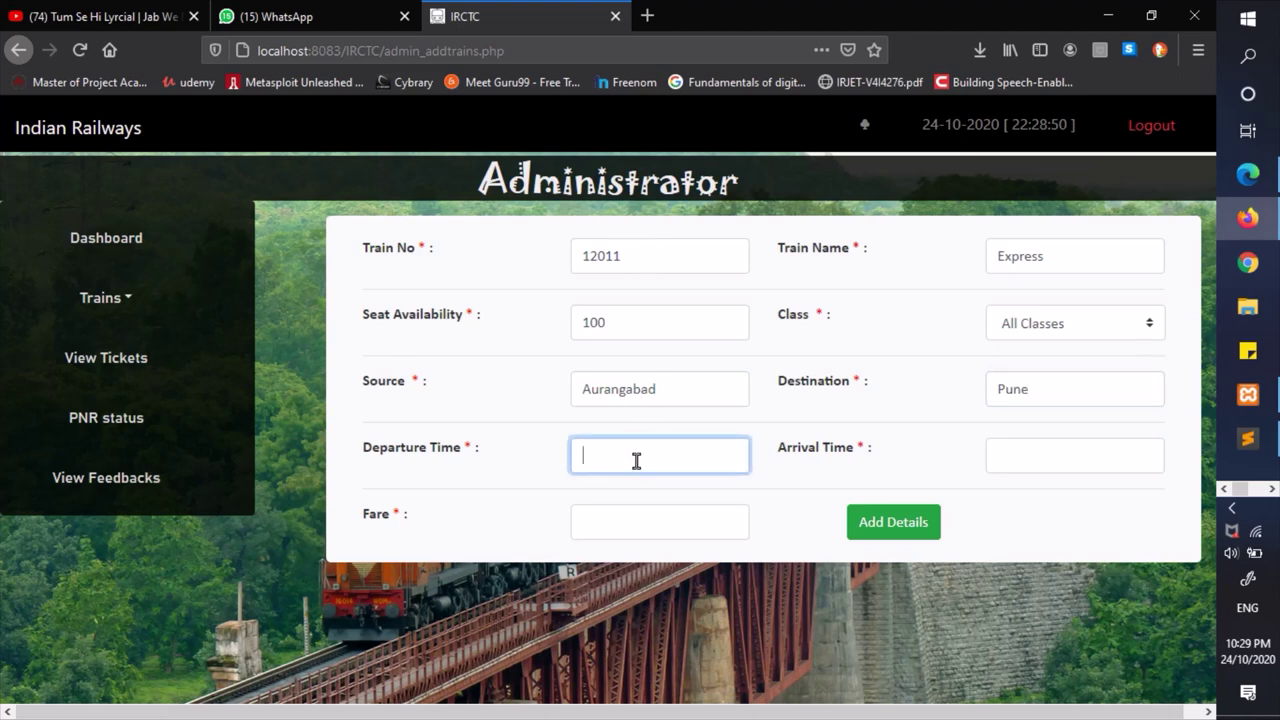
pyautogui.write('1:00')
pyautogui.press('Tab')
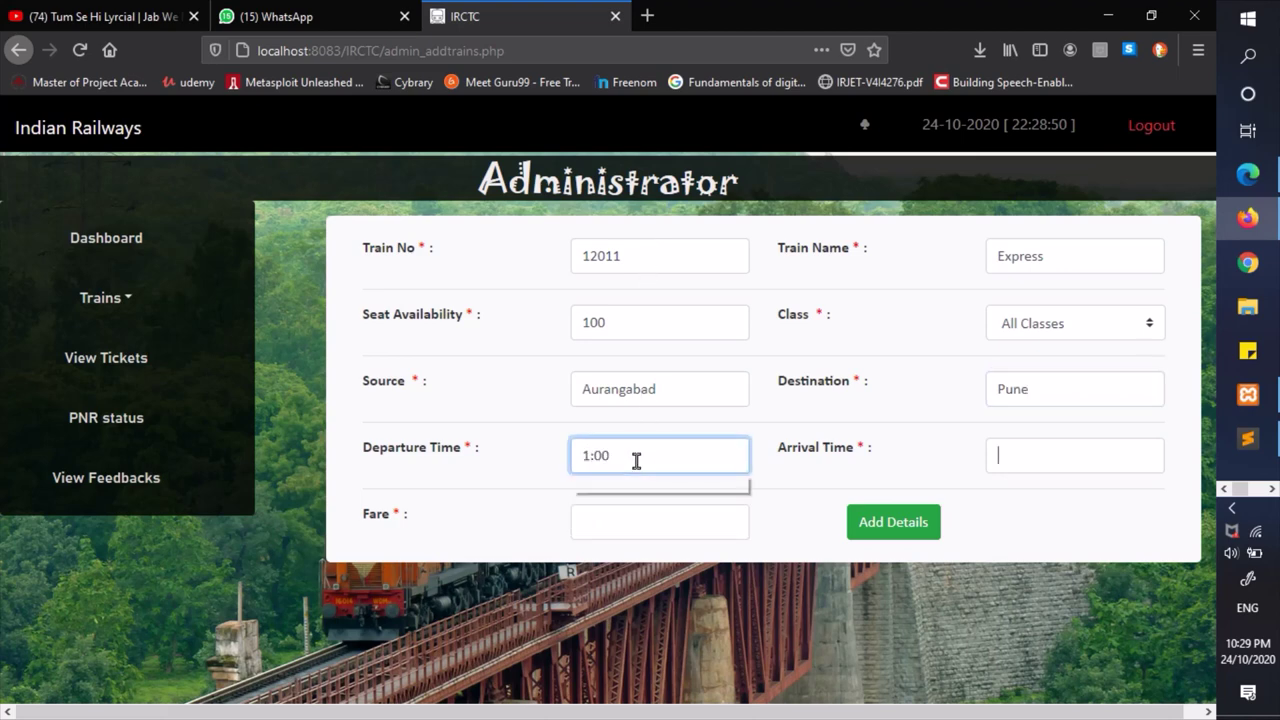
pyautogui.write('6')
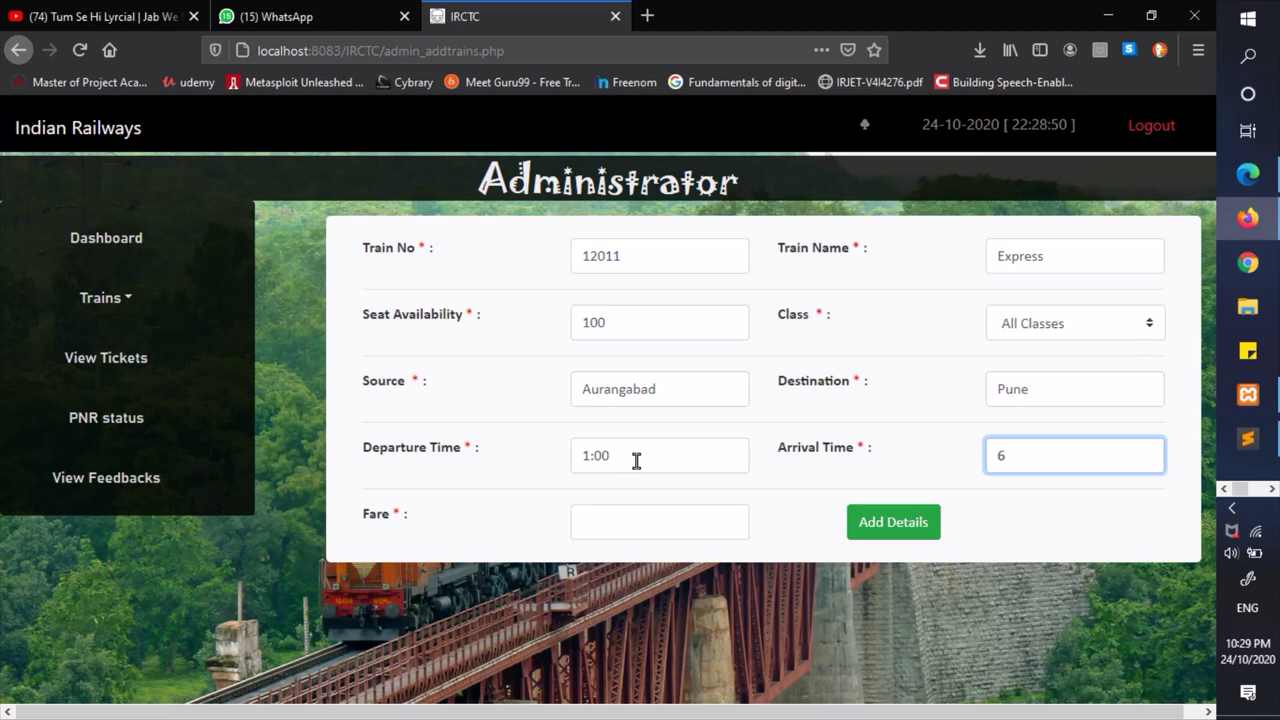
pyautogui.write(':00')
pyautogui.click(617, 527)
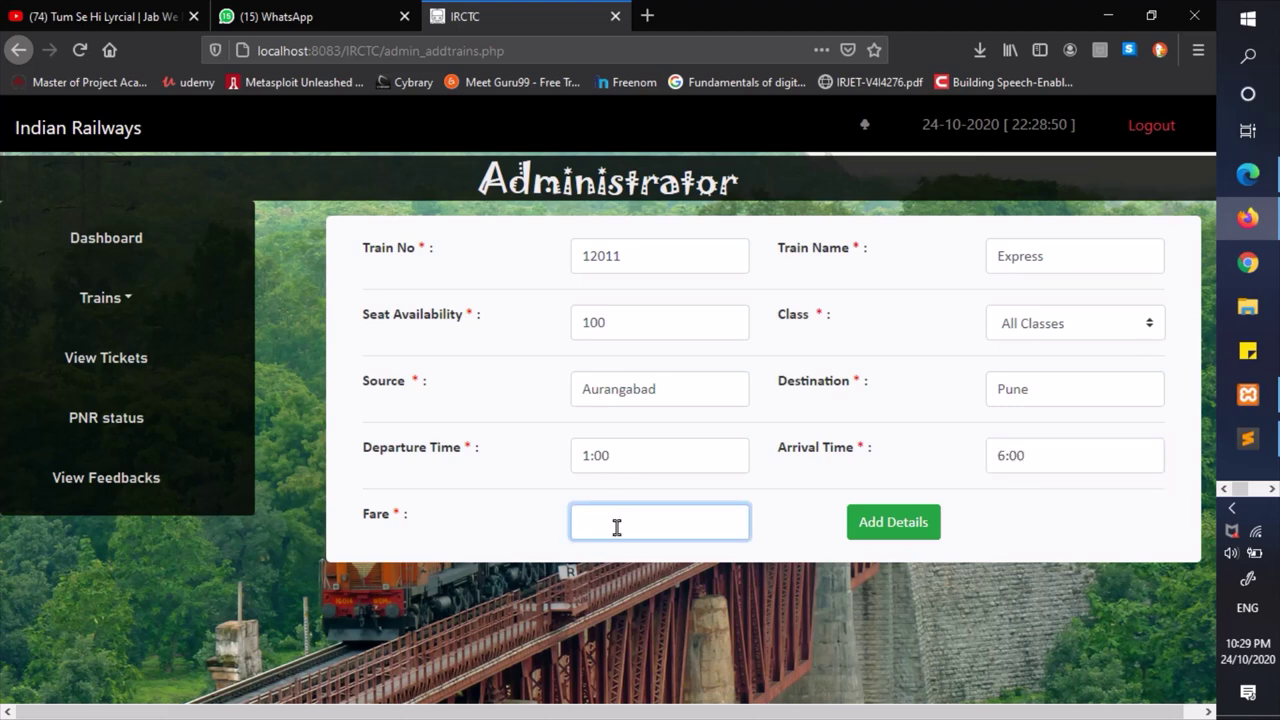
pyautogui.write('400')
pyautogui.click(913, 537)
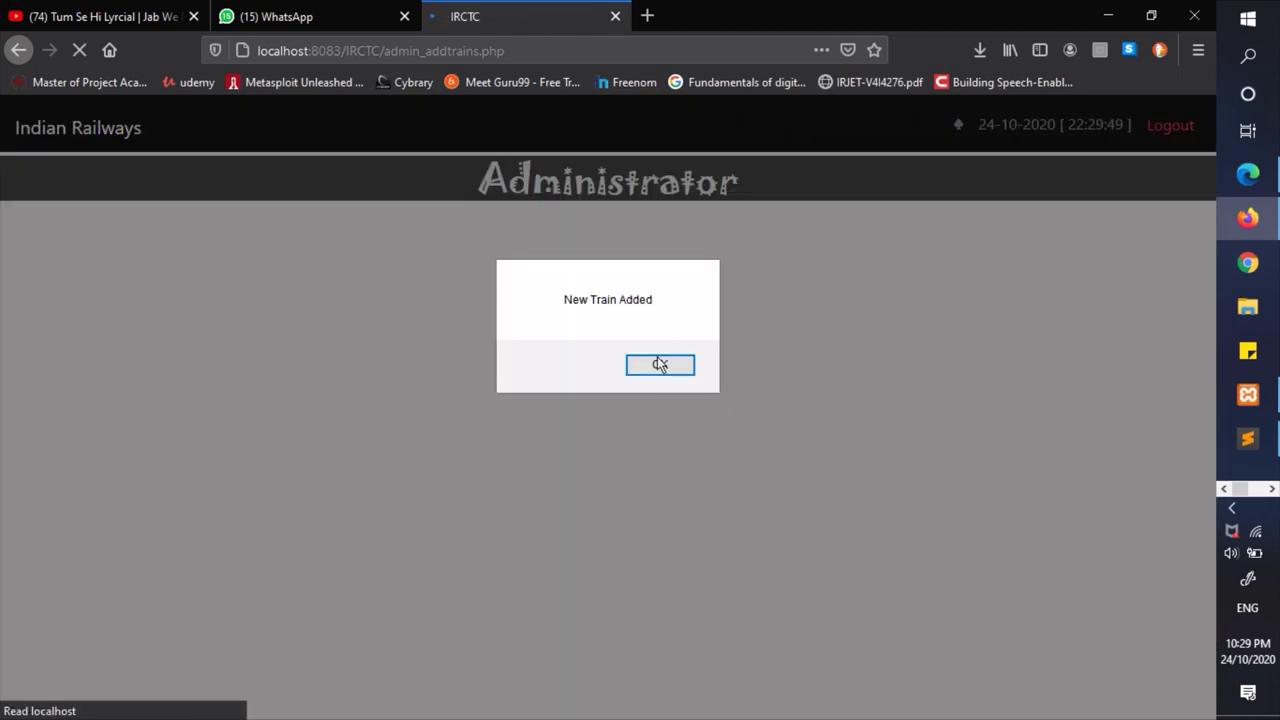
# - Confirm the alerts and view train 12011 Express's record: Aurangabad to Pune, 1:00–6:00
pyautogui.click(659, 365)
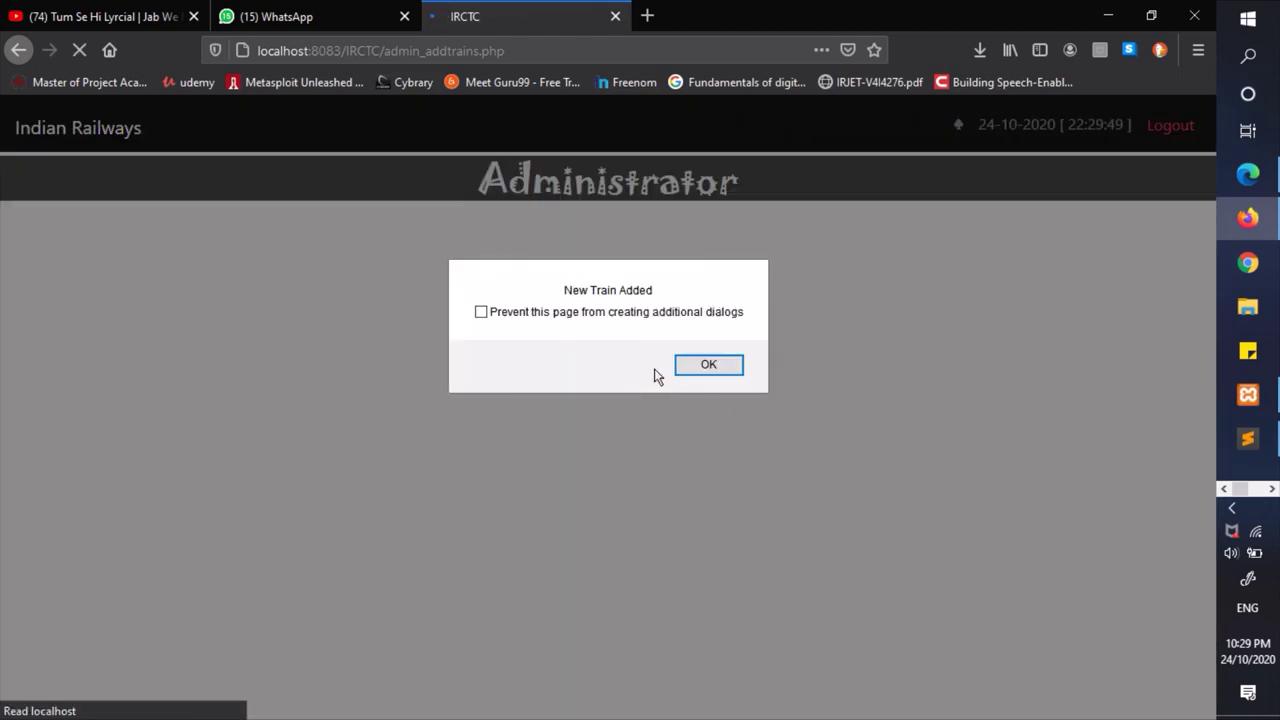
pyautogui.click(709, 366)
pyautogui.click(125, 312)
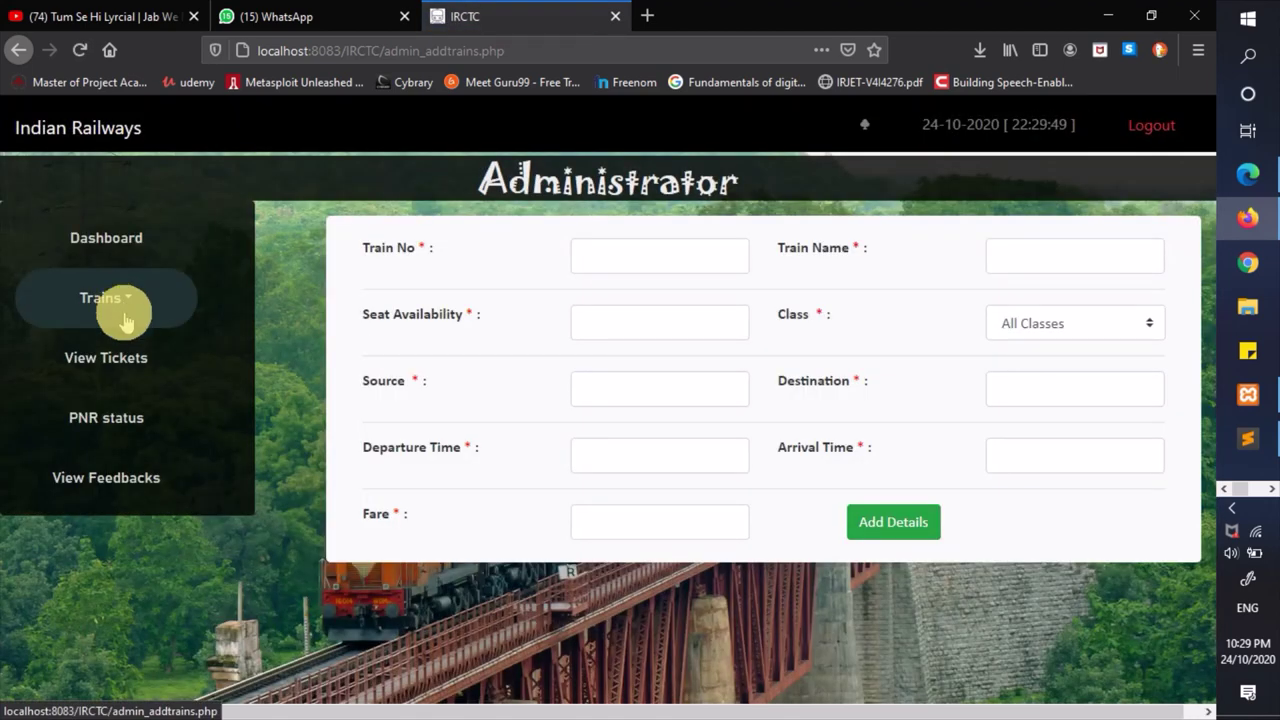
pyautogui.click(116, 366)
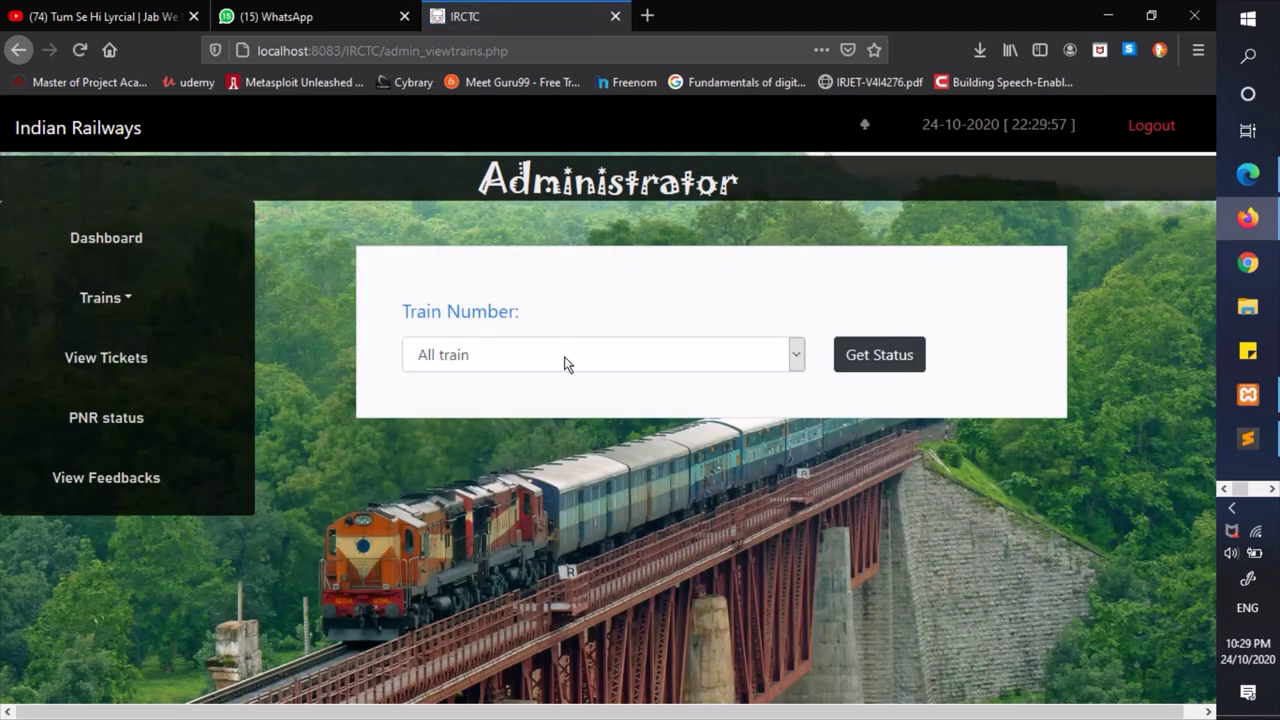
pyautogui.click(566, 364)
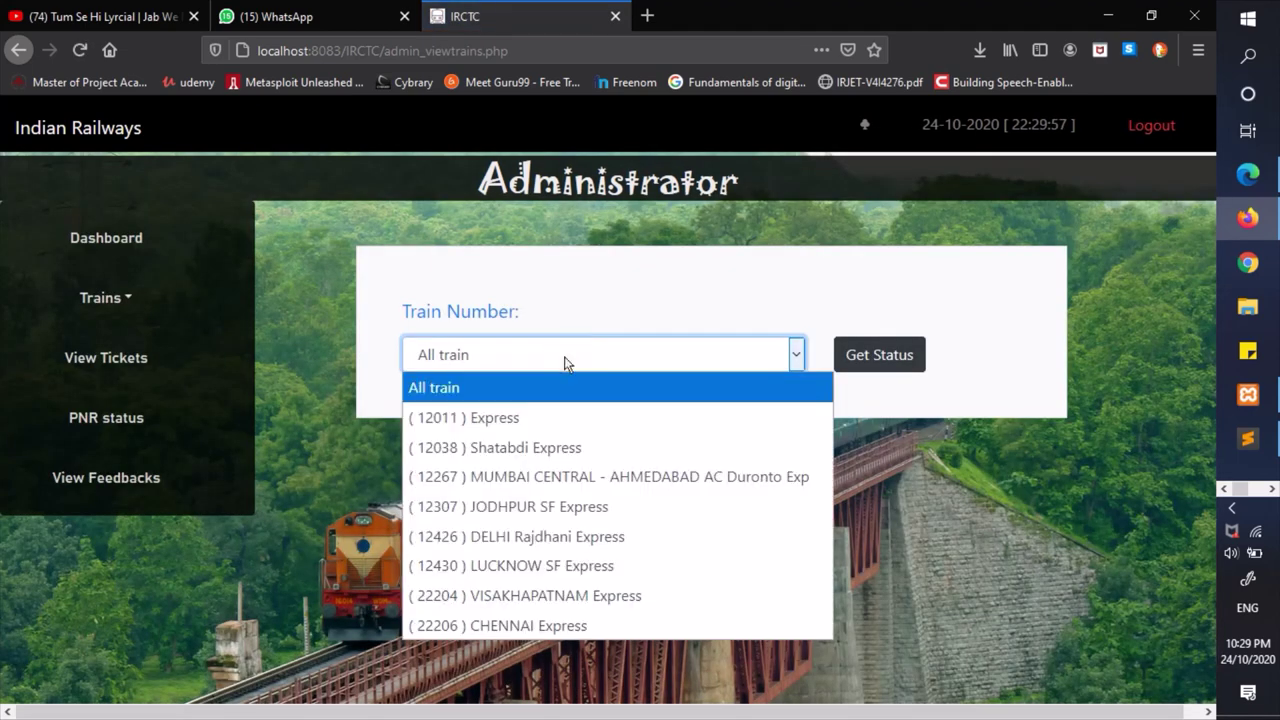
pyautogui.click(455, 425)
pyautogui.click(854, 357)
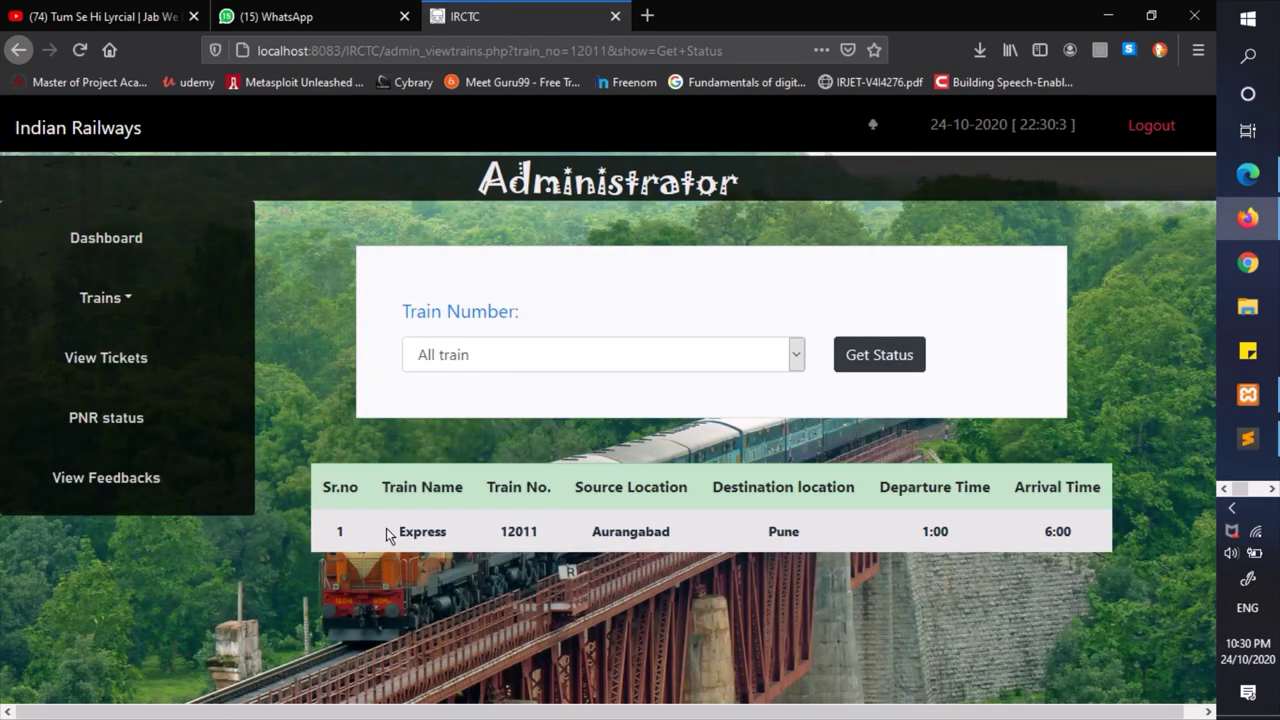
pyautogui.moveTo(389, 535); pyautogui.dragTo(458, 535)
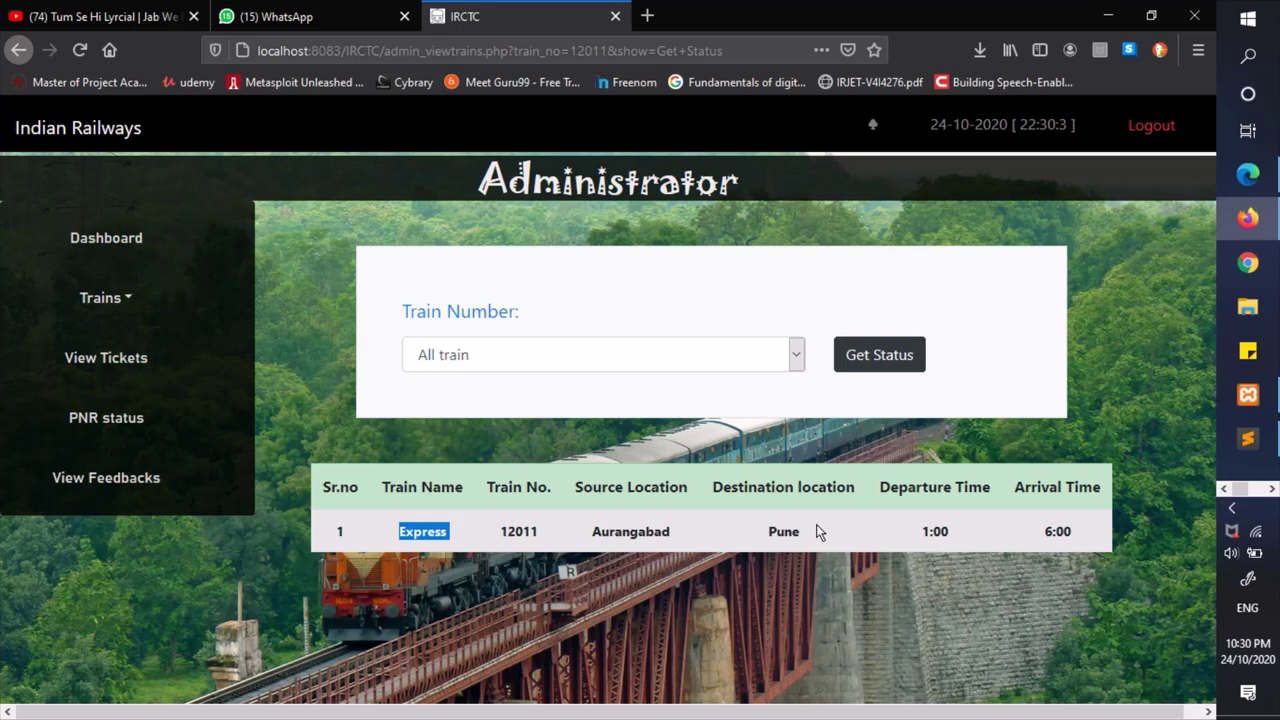
pyautogui.click(95, 297)
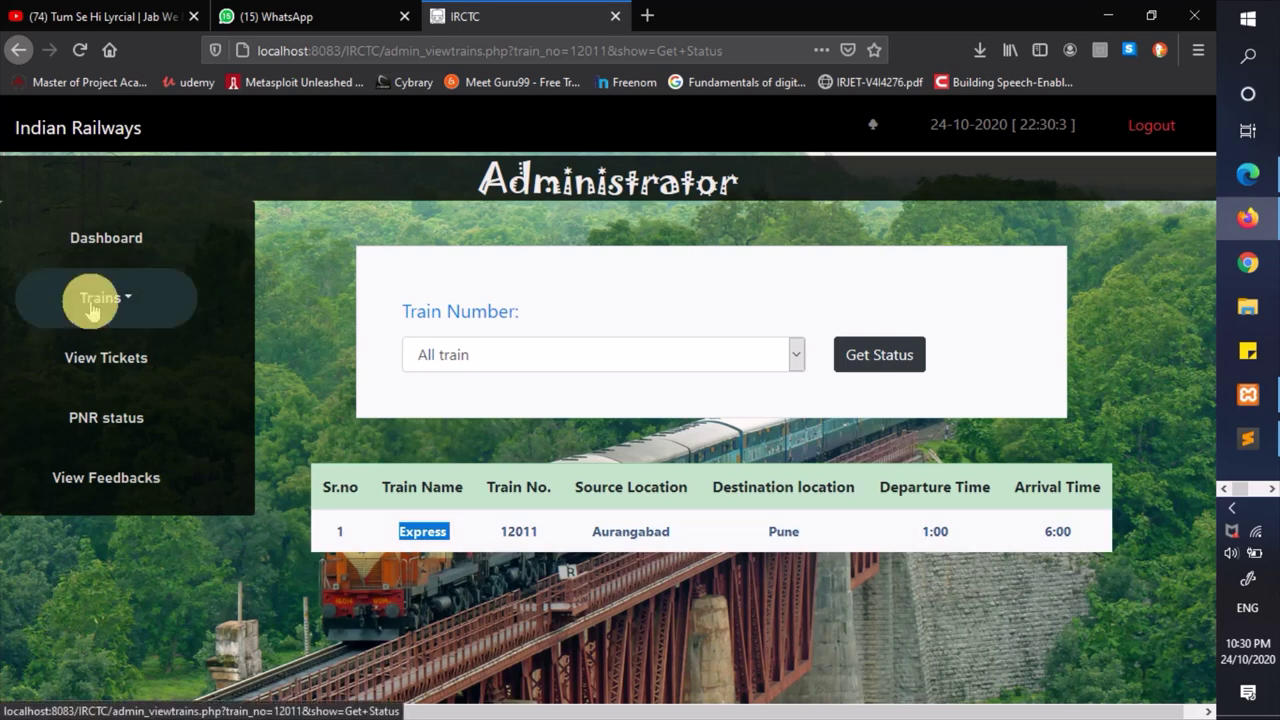
pyautogui.click(133, 485)
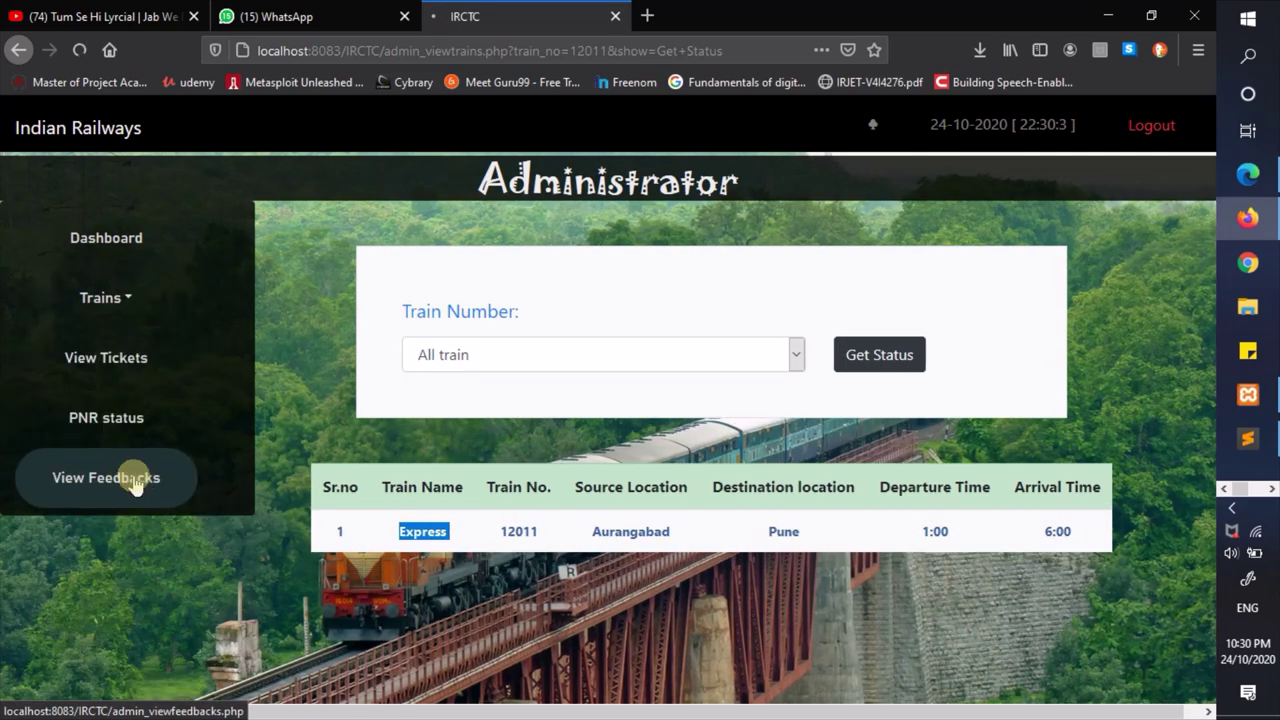
# - Dismiss the Train Not Found alert and request train 12011's details on the edit page
pyautogui.click(645, 368)
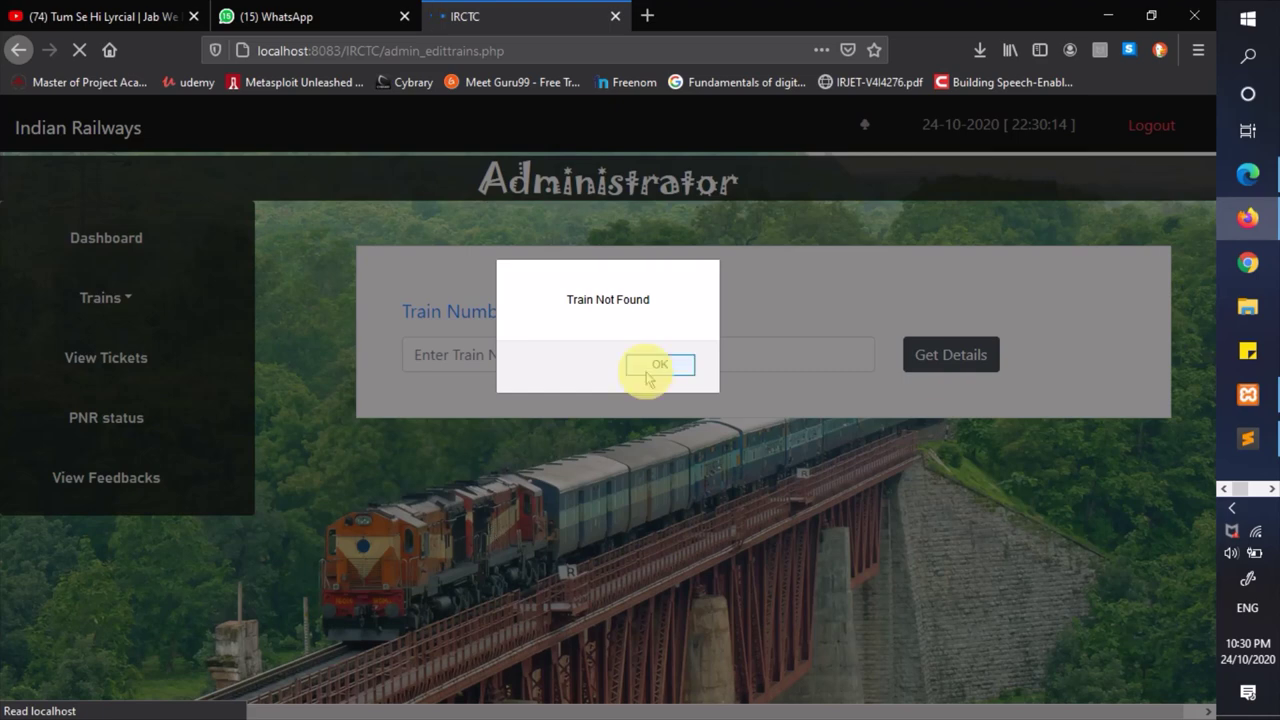
pyautogui.click(572, 366)
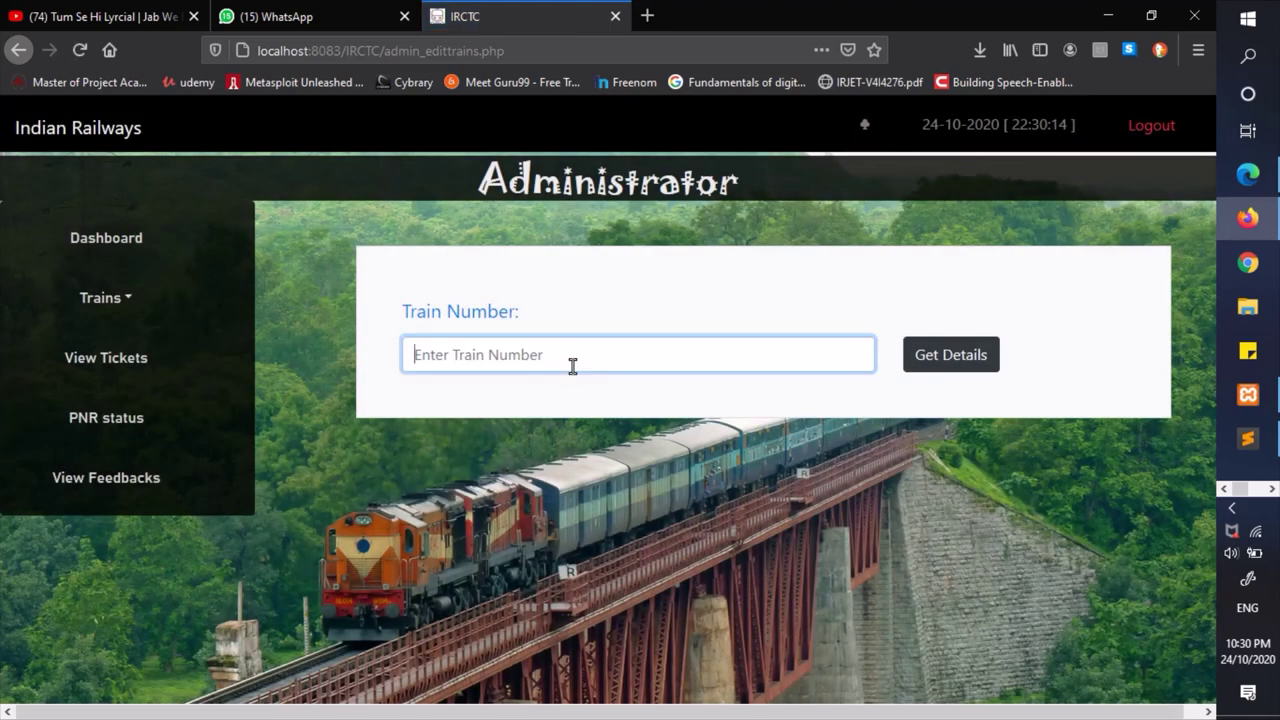
pyautogui.write('12')
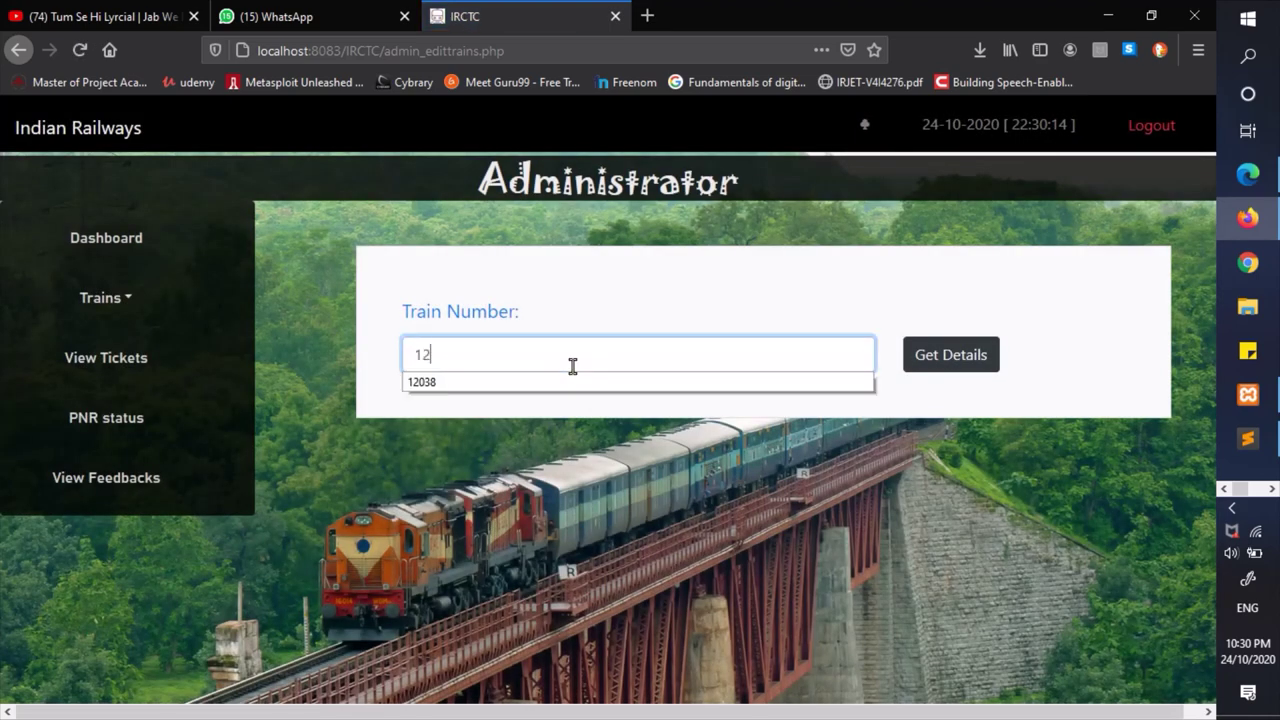
pyautogui.write('011')
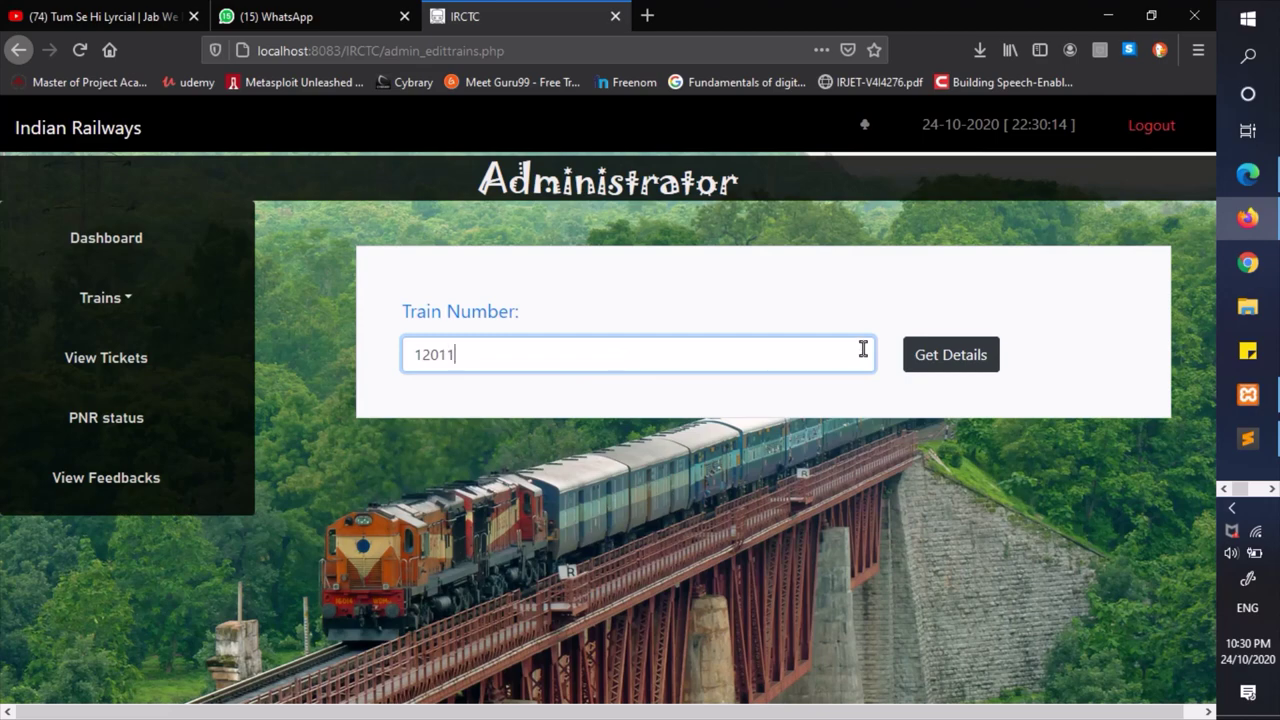
pyautogui.click(908, 354)
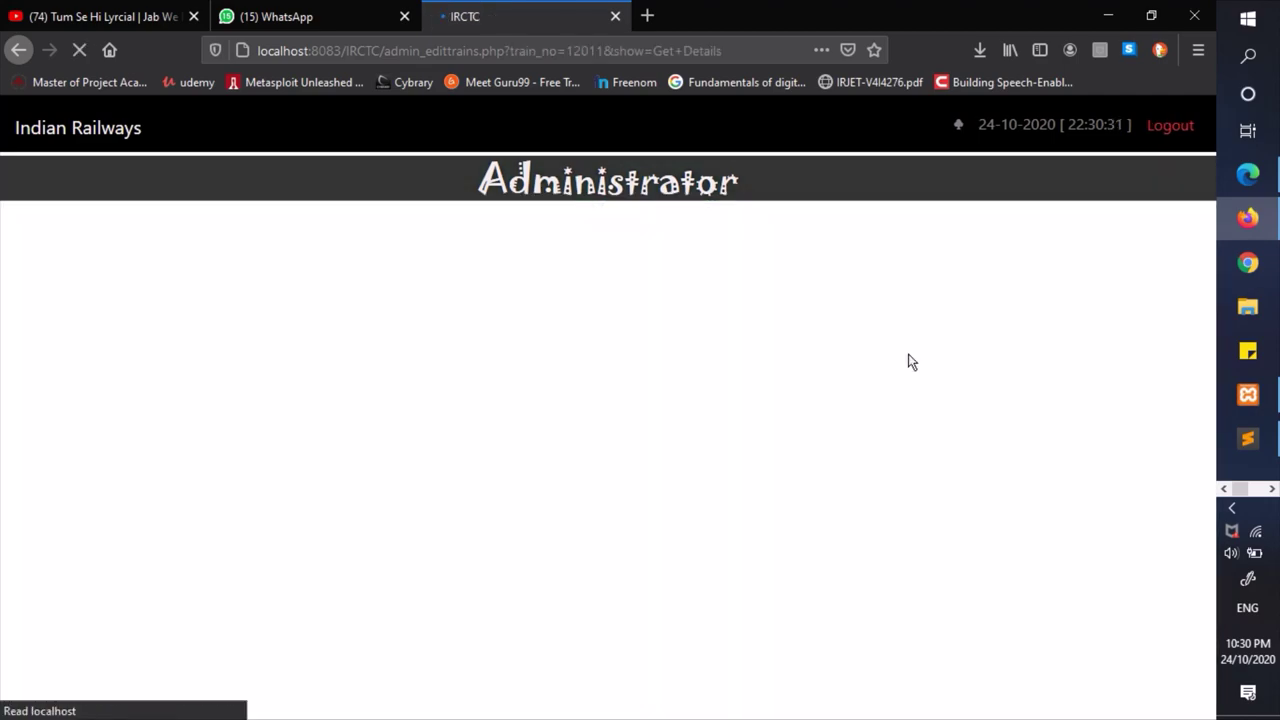
# - Change train 12011's seat availability to 70 and destination to Delhi, then save
pyautogui.scroll(-3, 732, 516)
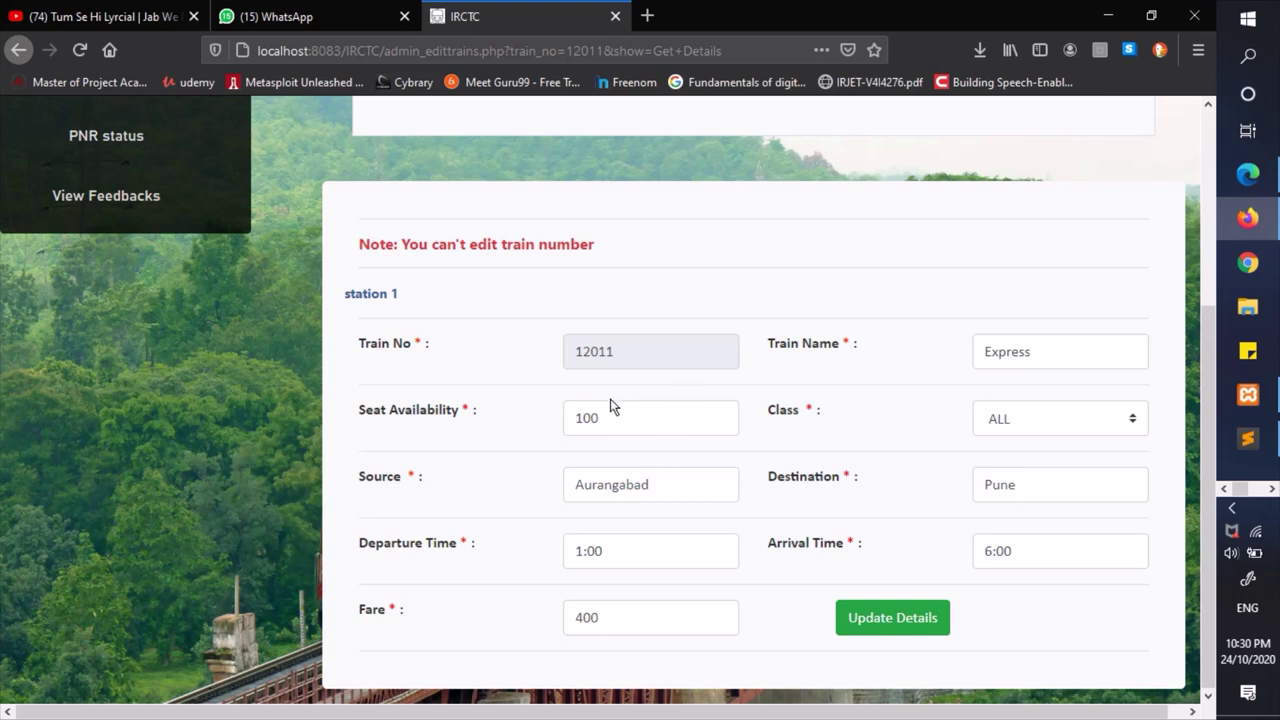
pyautogui.moveTo(621, 351); pyautogui.dragTo(530, 350)
pyautogui.click(922, 360)
pyautogui.click(533, 427)
pyautogui.moveTo(533, 427); pyautogui.dragTo(567, 435)
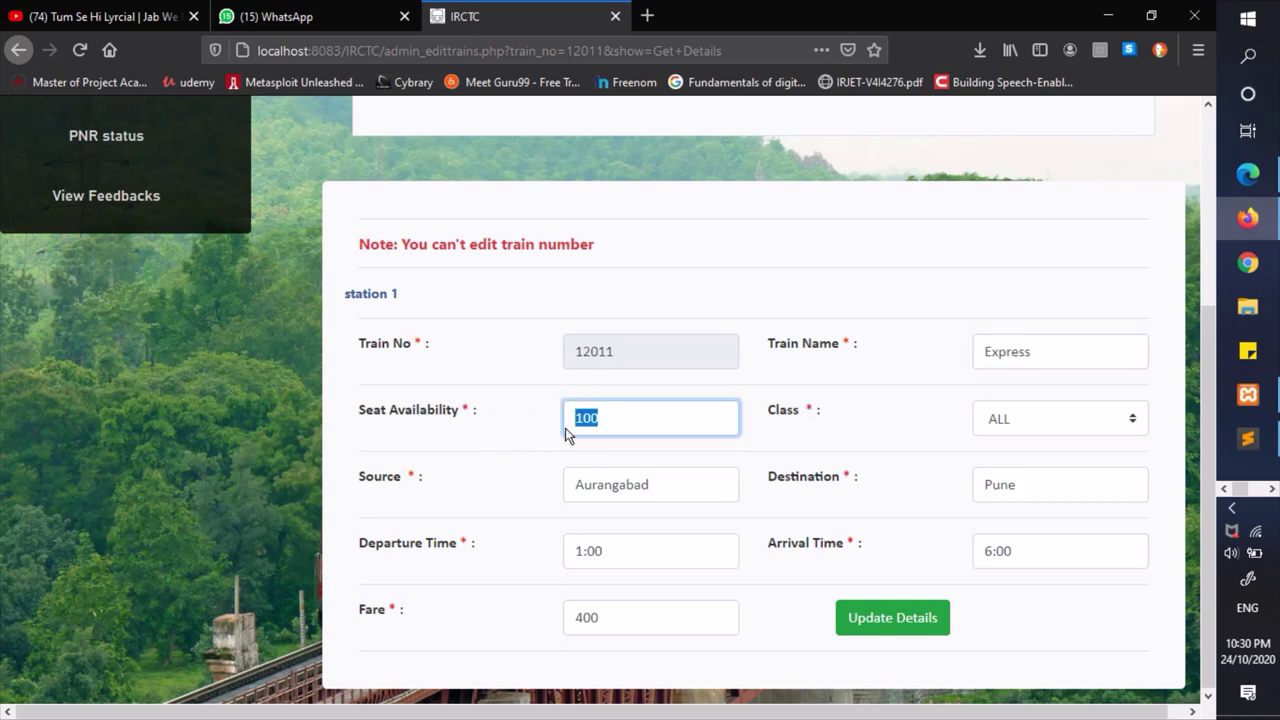
pyautogui.write('70')
pyautogui.moveTo(1043, 490); pyautogui.dragTo(889, 480)
pyautogui.write('Del')
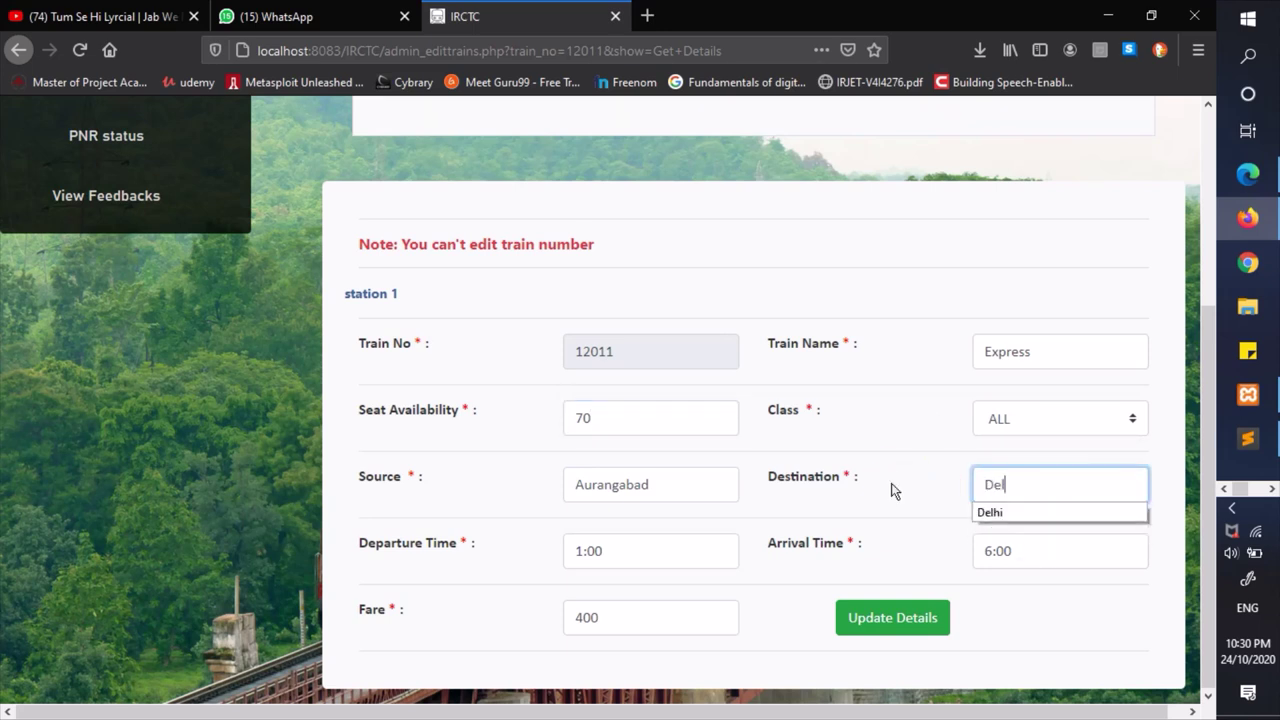
pyautogui.write('hi')
pyautogui.click(894, 488)
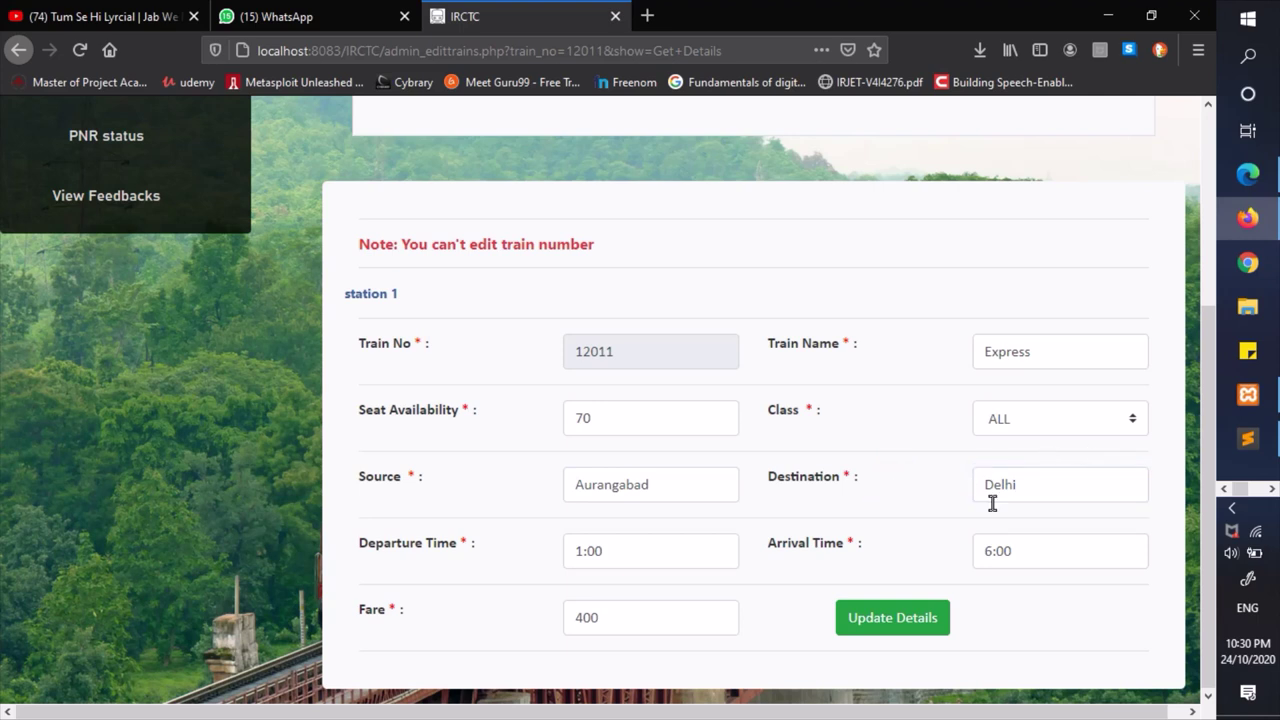
pyautogui.click(886, 633)
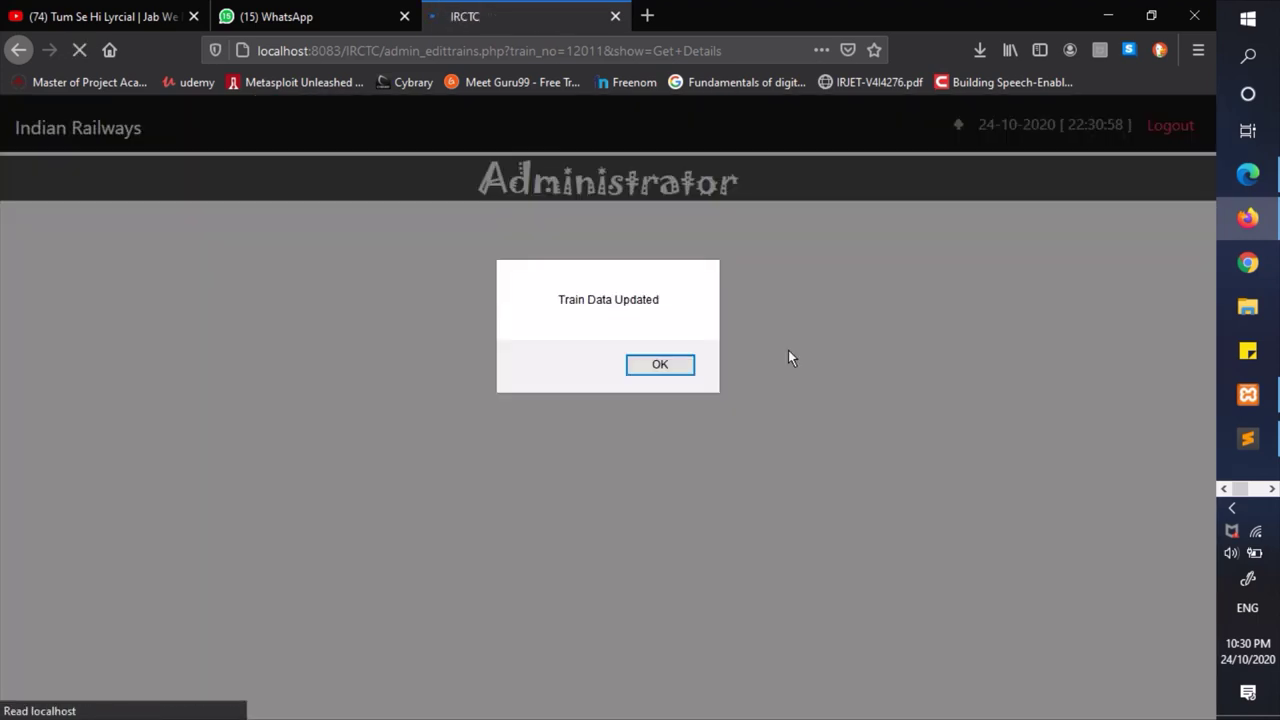
# - Acknowledge the Train Data Updated alerts and return to the train records page
pyautogui.click(650, 365)
pyautogui.click(712, 362)
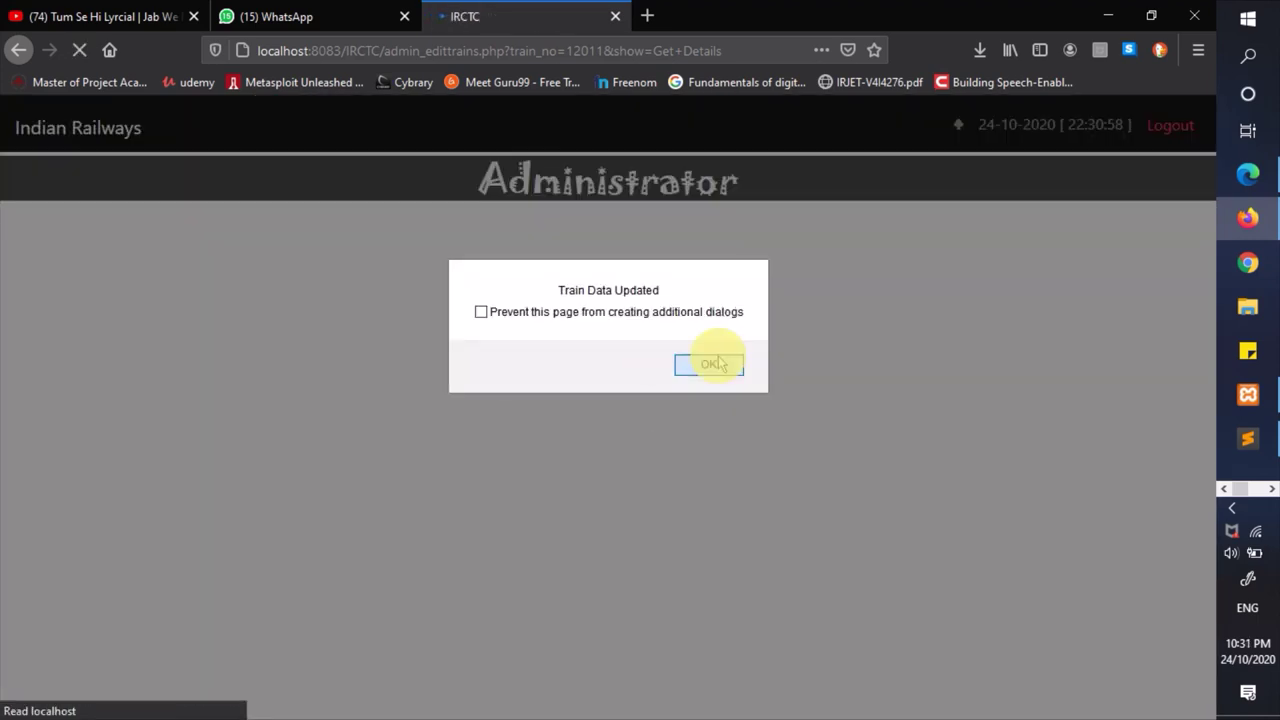
pyautogui.click(106, 300)
pyautogui.click(116, 357)
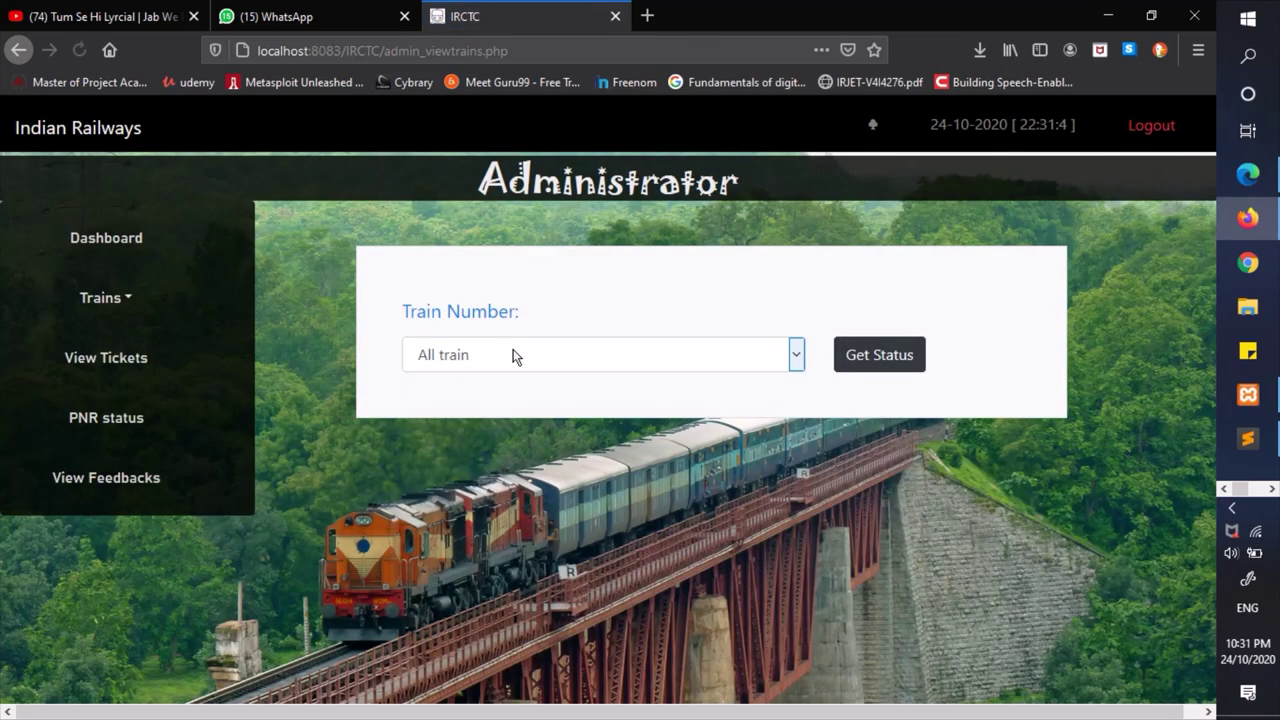
pyautogui.click(511, 354)
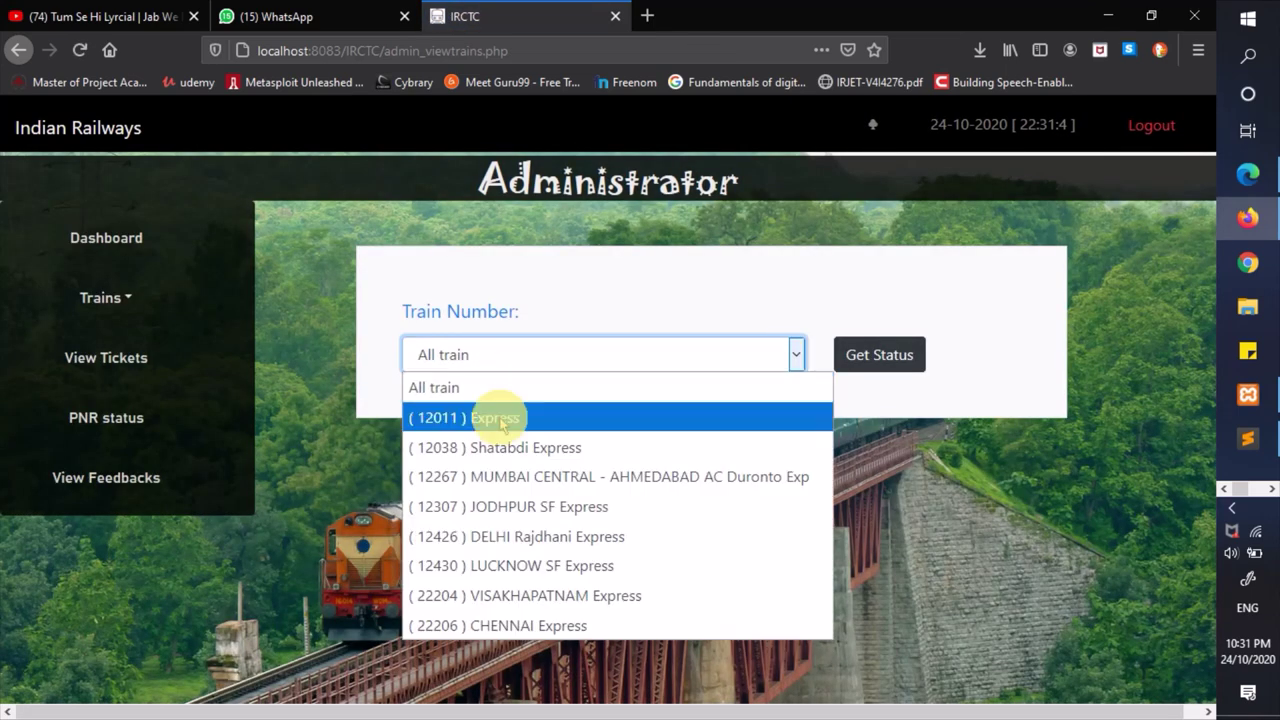
pyautogui.click(500, 414)
pyautogui.click(880, 354)
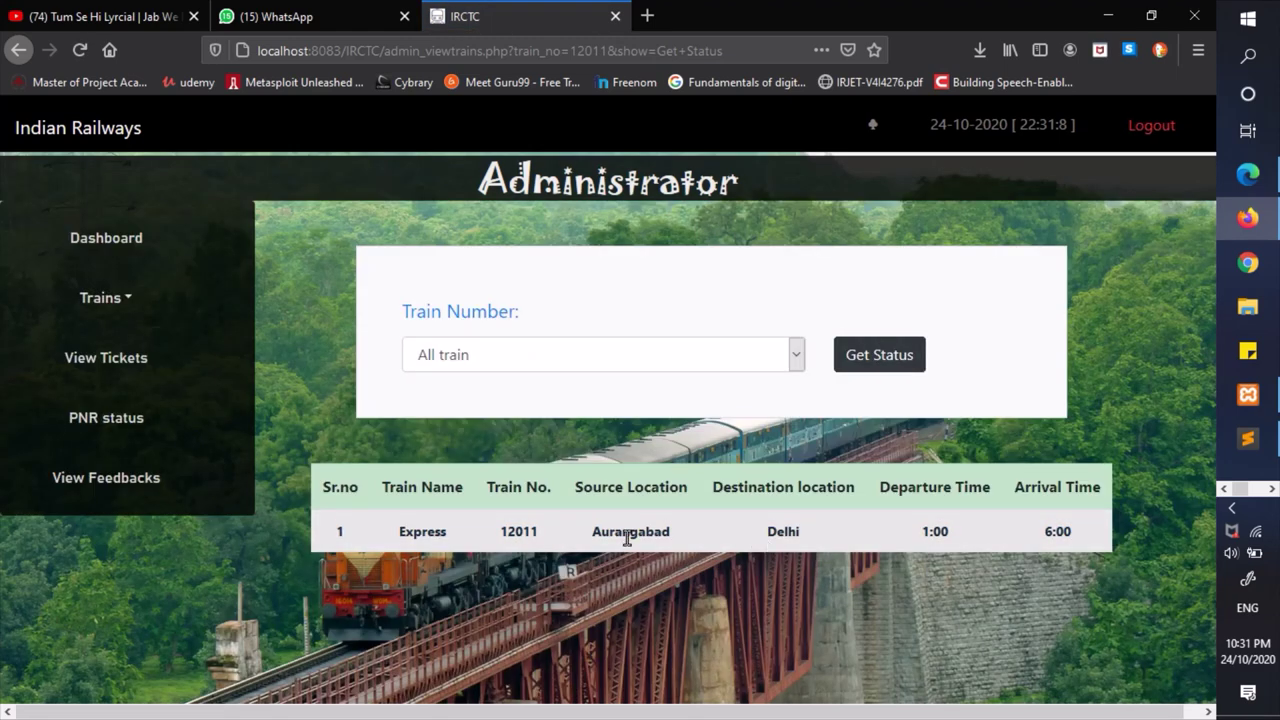
pyautogui.doubleClick(795, 531)
pyautogui.click(805, 532)
pyautogui.doubleClick(777, 531)
pyautogui.click(840, 531)
pyautogui.doubleClick(765, 533)
pyautogui.click(834, 531)
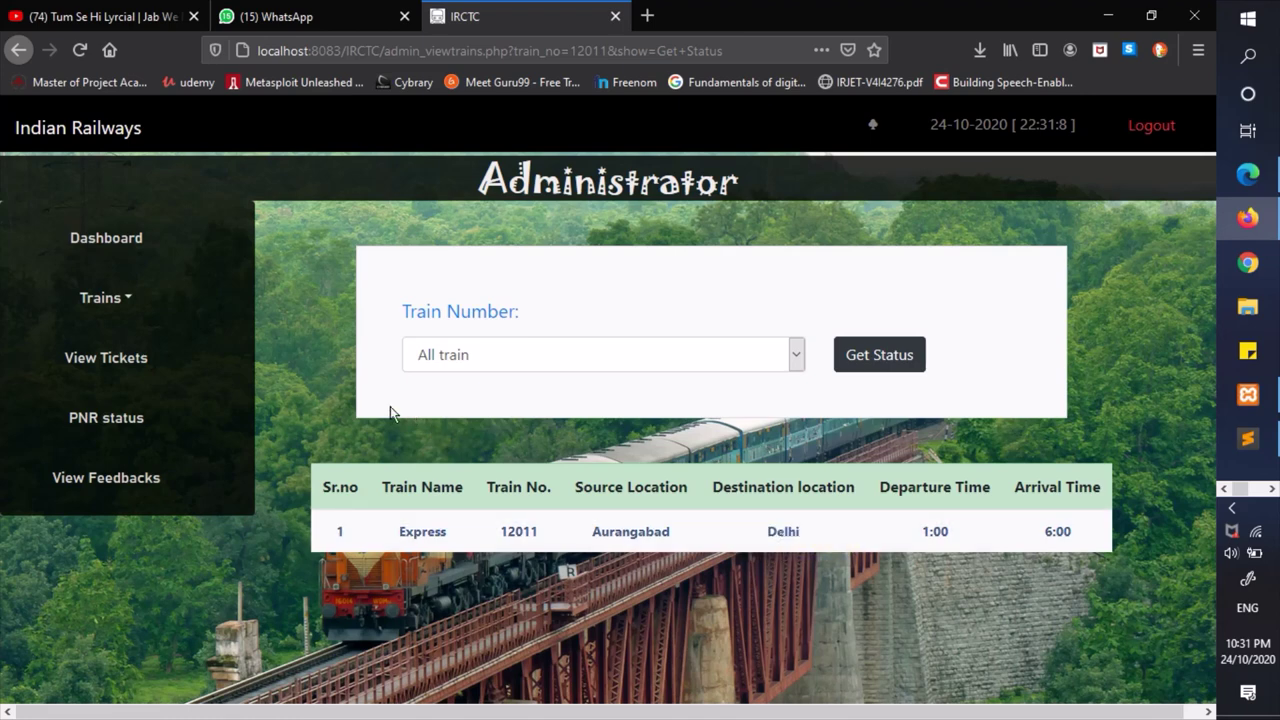
# - On Edit Trains Details, dismiss the Train Not Found alert and request train 22206's details
pyautogui.click(124, 304)
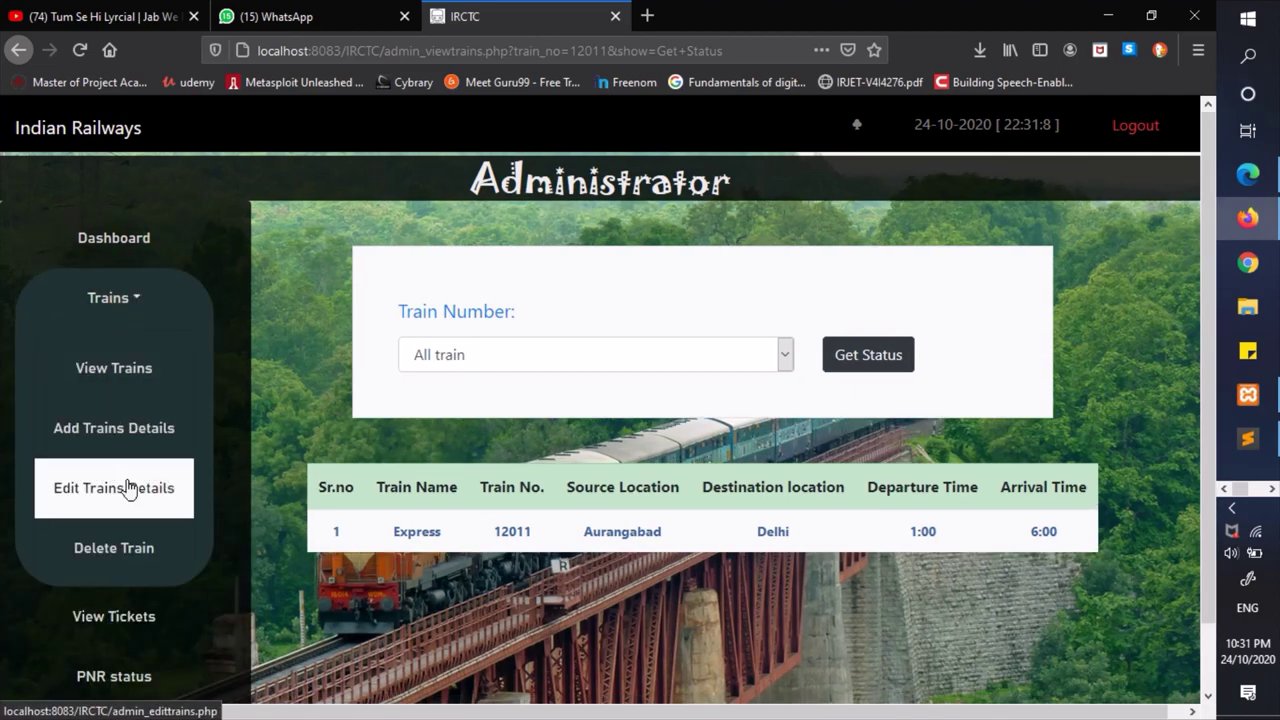
pyautogui.click(128, 487)
pyautogui.click(655, 364)
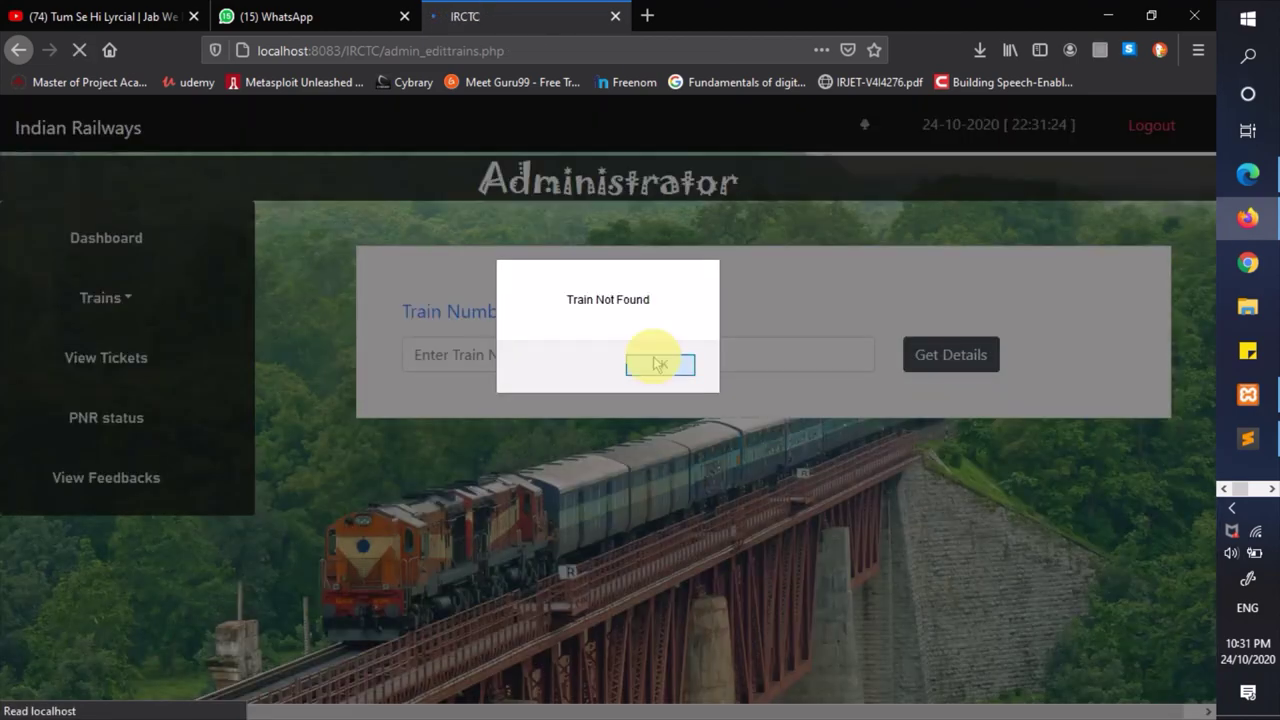
pyautogui.click(700, 356)
pyautogui.press('Down')
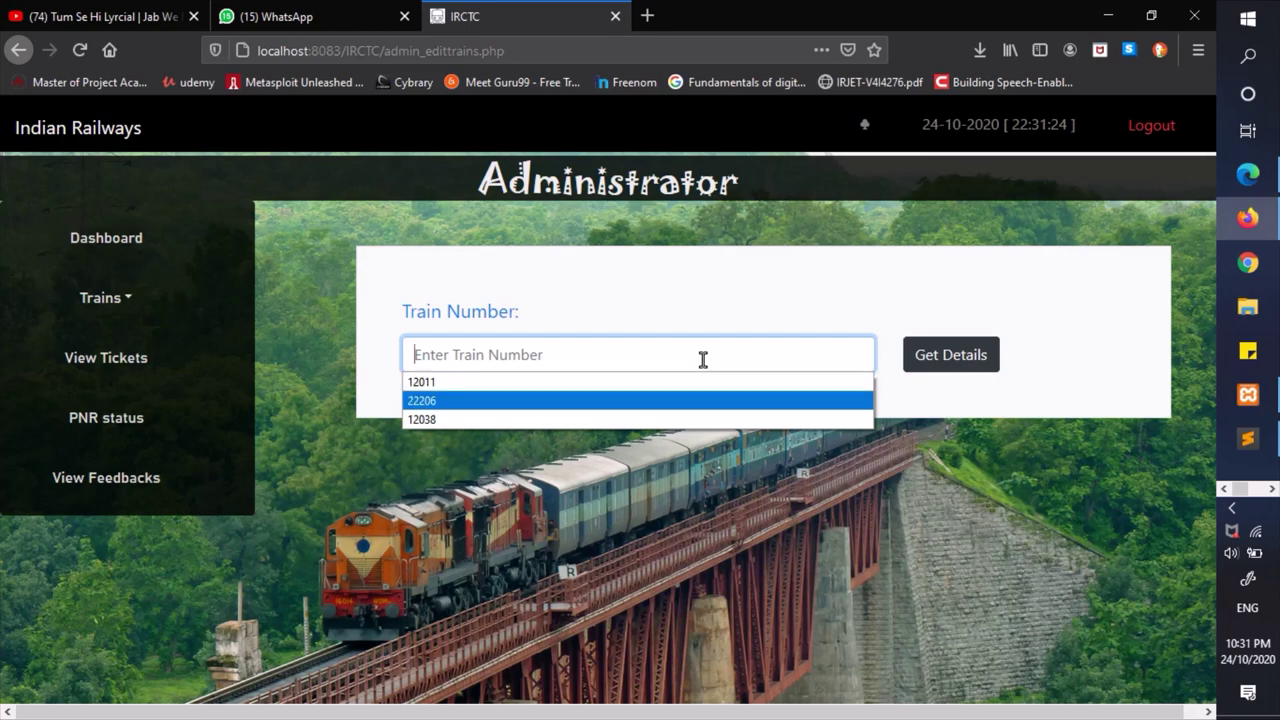
pyautogui.press('Return')
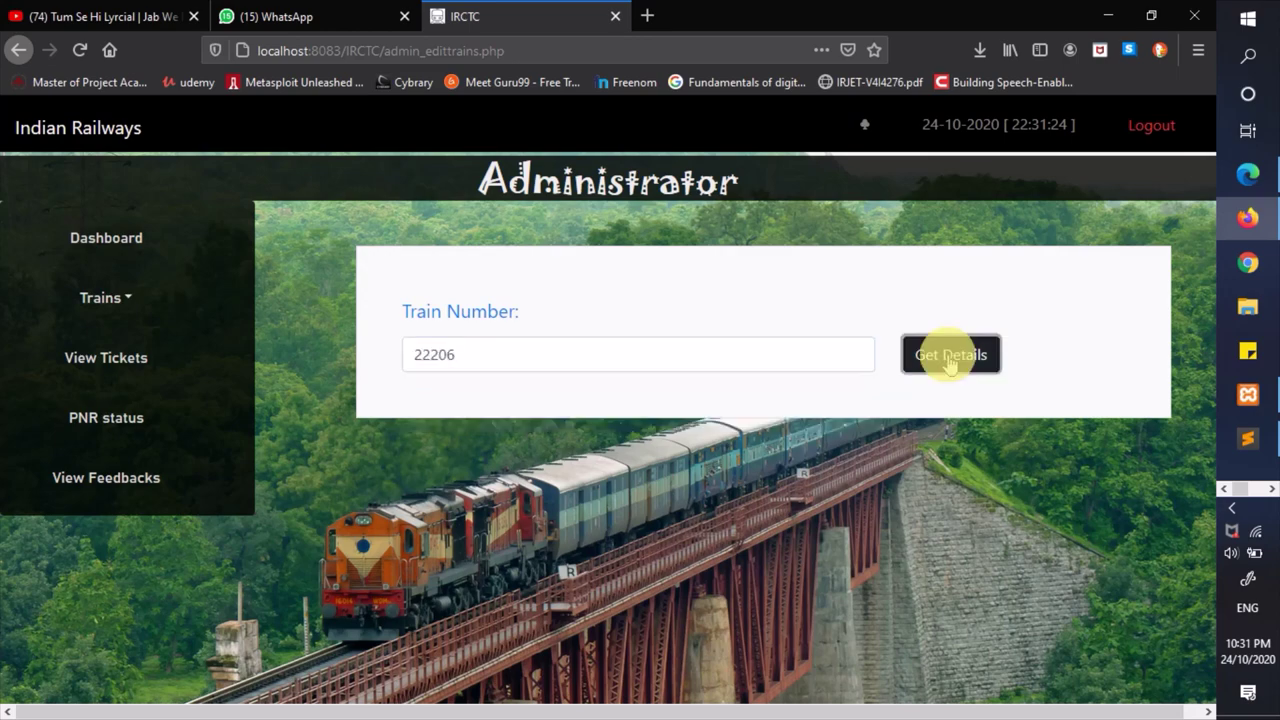
pyautogui.click(943, 357)
# - Scroll through train 22206's station cards: Madurai–Chennai (fare 700) and Aurangabad–Mumbai (fare 500)
pyautogui.scroll(-5, 773, 448)
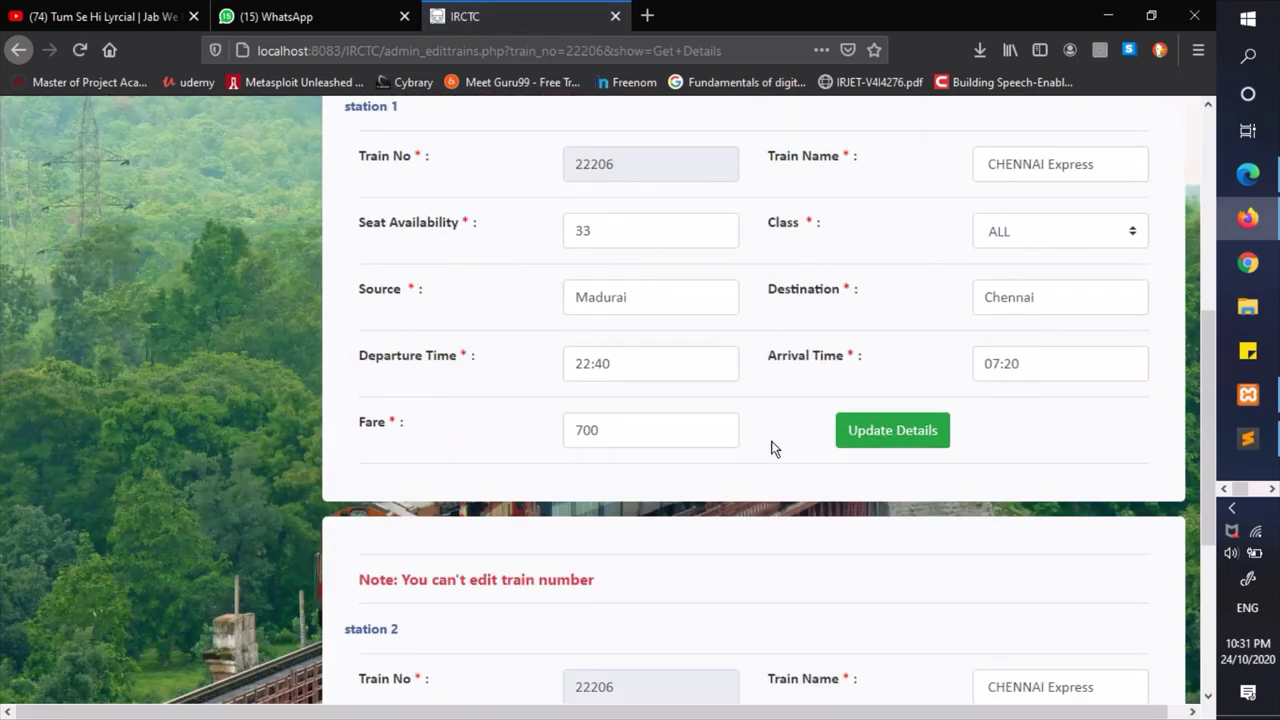
pyautogui.scroll(3, 773, 448)
pyautogui.scroll(-3, 773, 448)
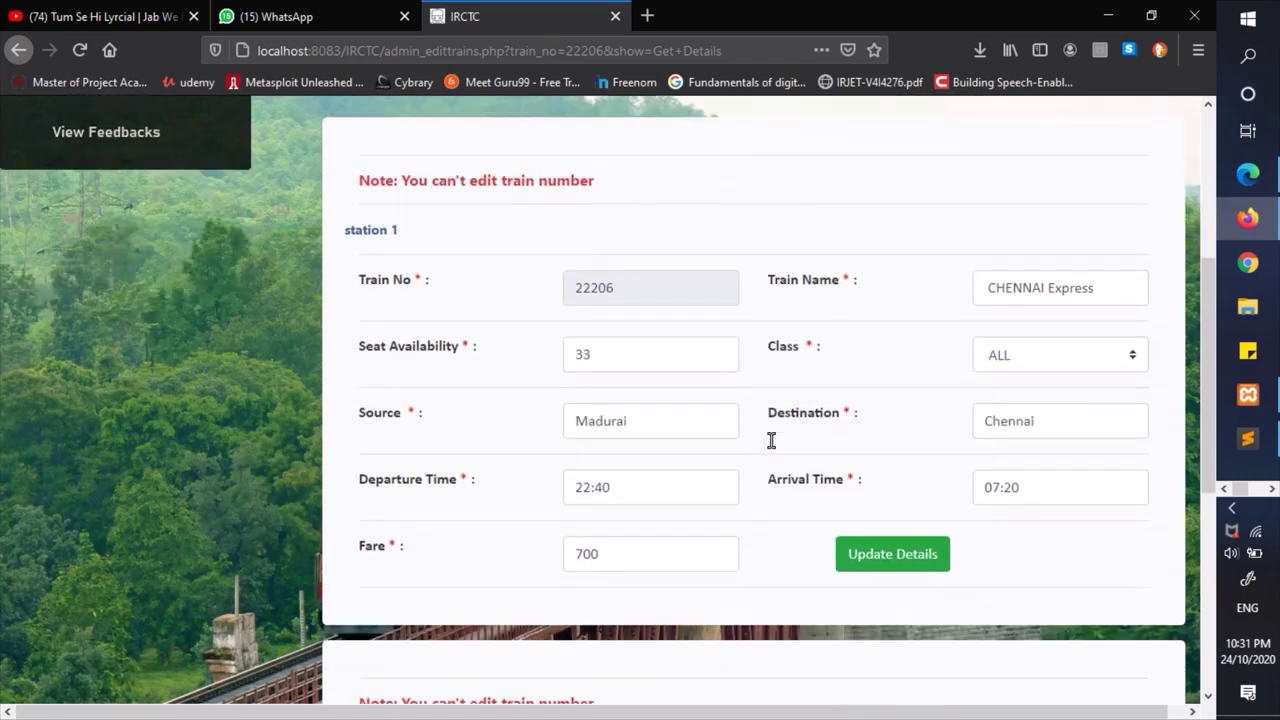
pyautogui.scroll(2, 773, 448)
pyautogui.scroll(-2, 650, 470)
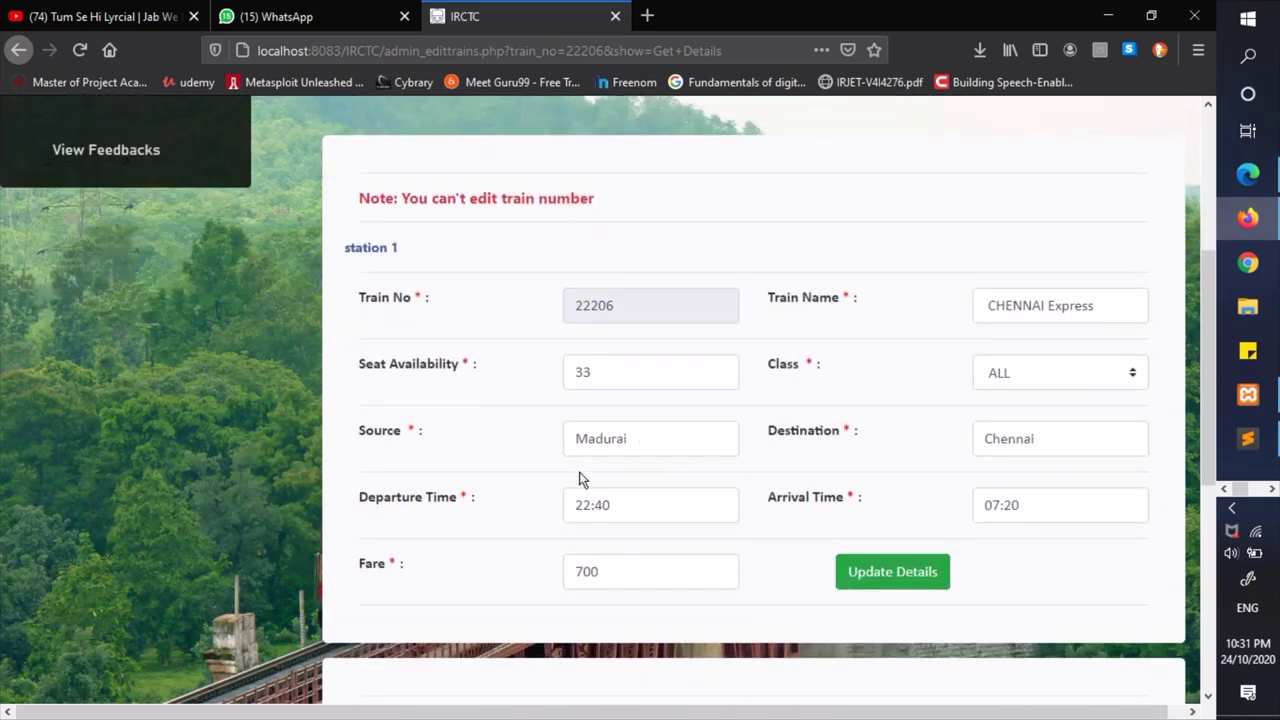
pyautogui.scroll(-5, 905, 468)
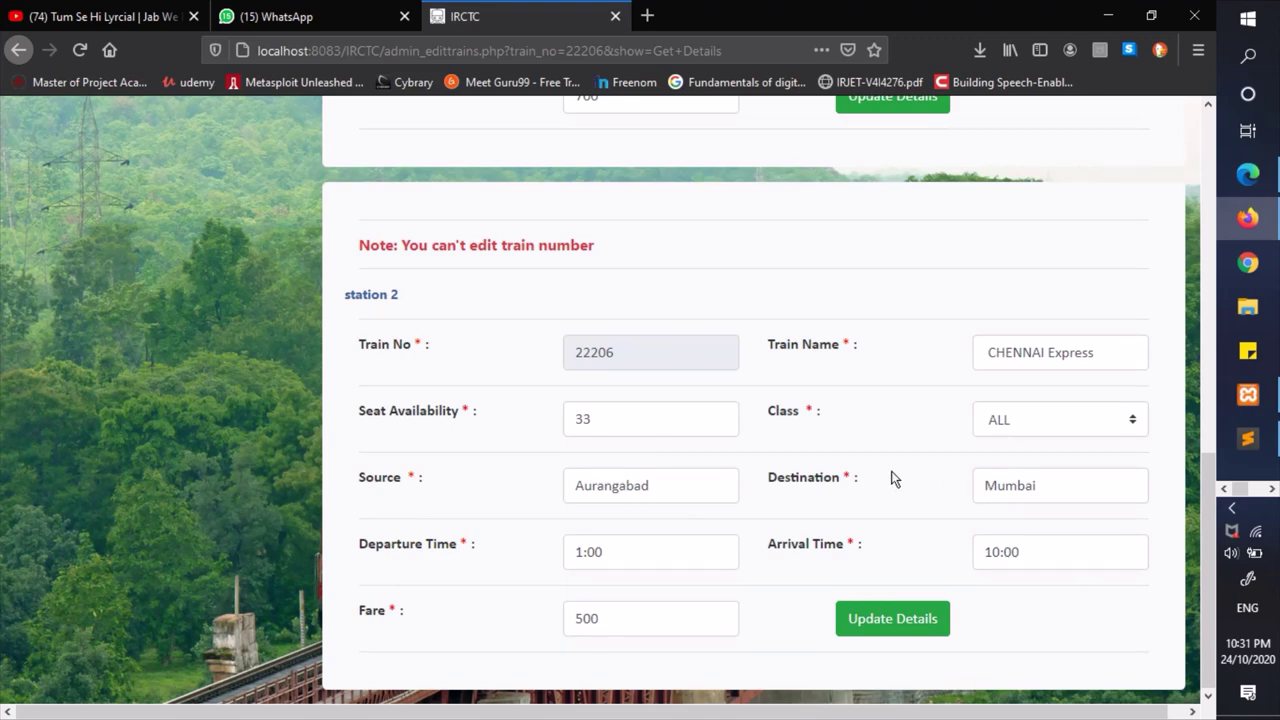
pyautogui.scroll(7, 894, 471)
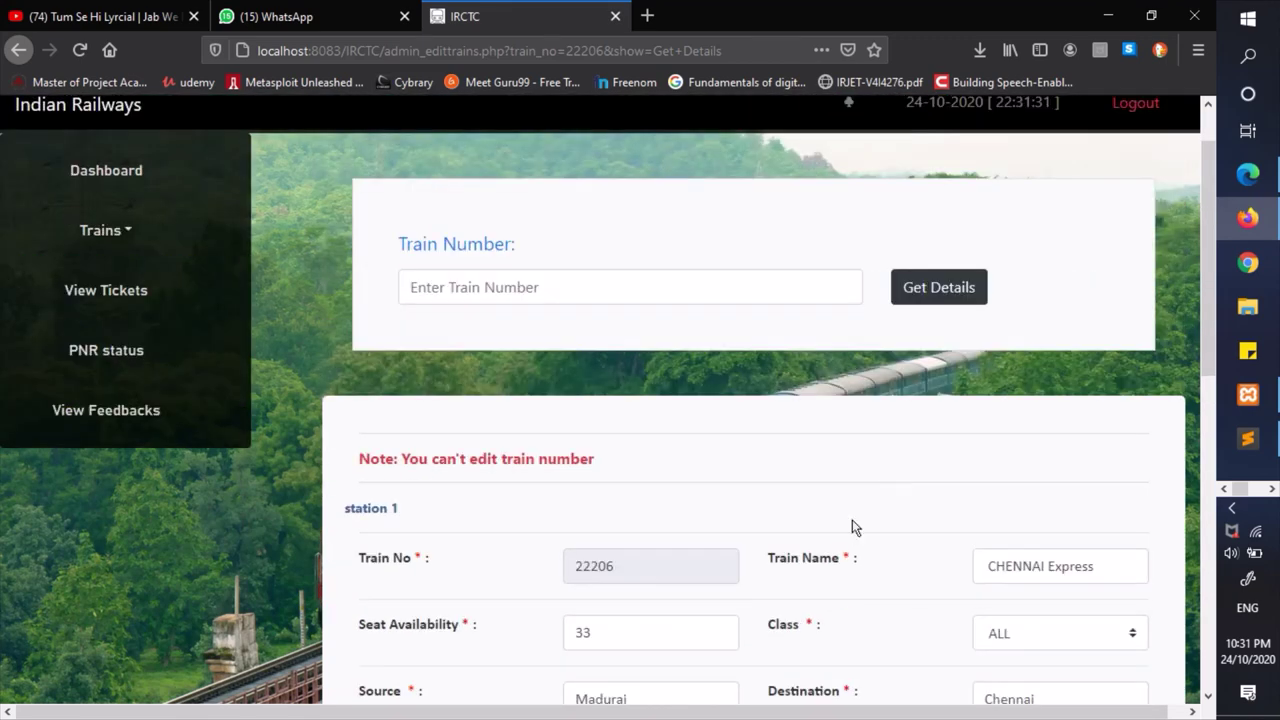
pyautogui.scroll(-4, 851, 526)
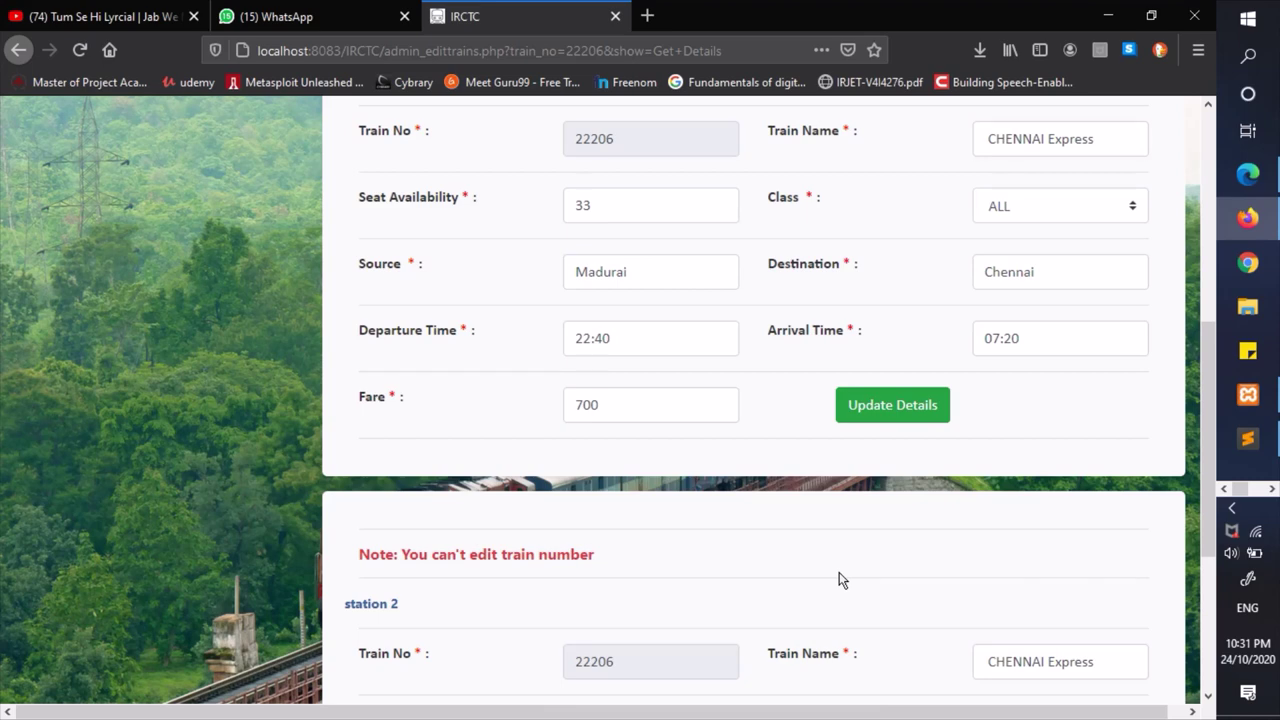
pyautogui.scroll(-3, 839, 573)
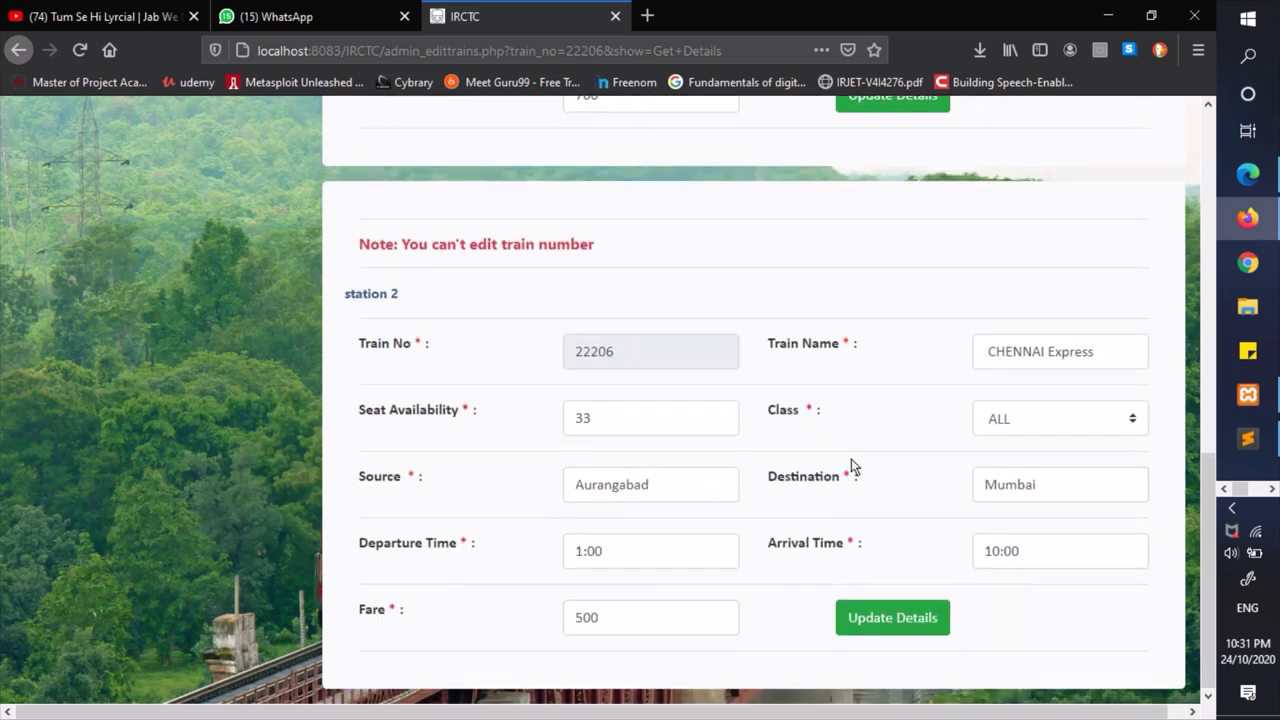
pyautogui.scroll(5, 689, 491)
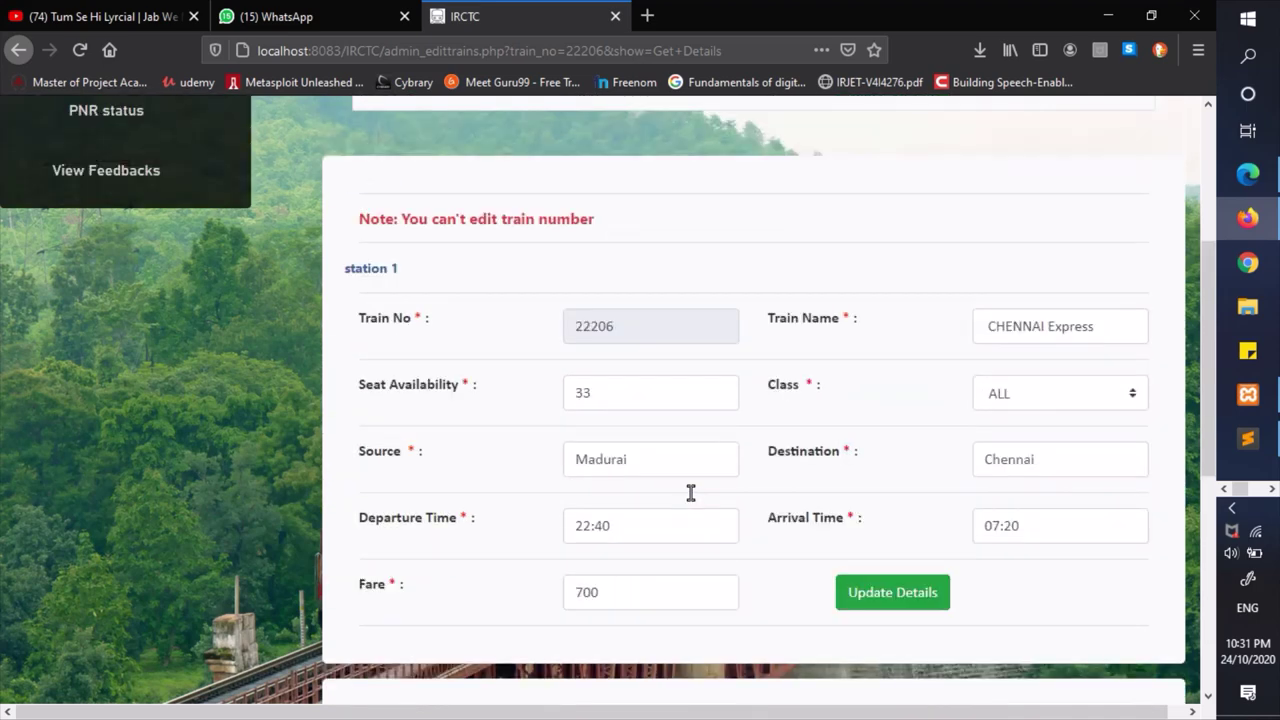
pyautogui.scroll(1, 692, 495)
pyautogui.scroll(1, 690, 492)
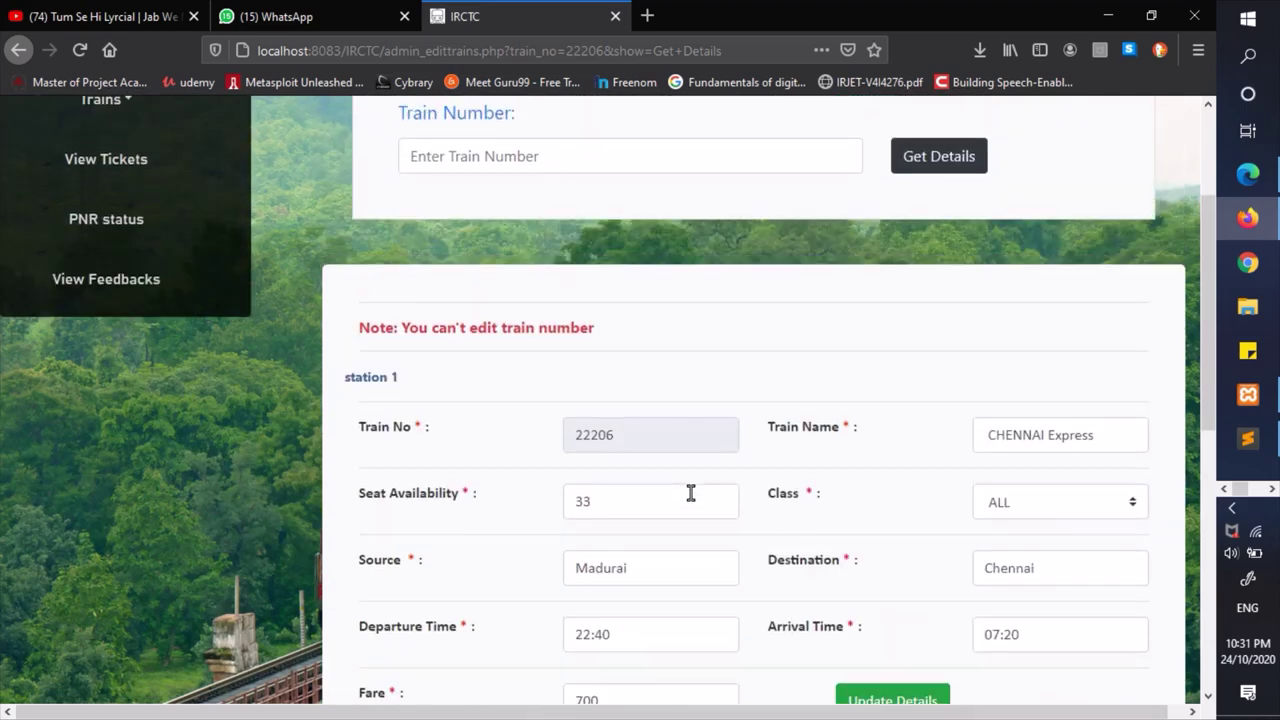
pyautogui.scroll(-5, 690, 492)
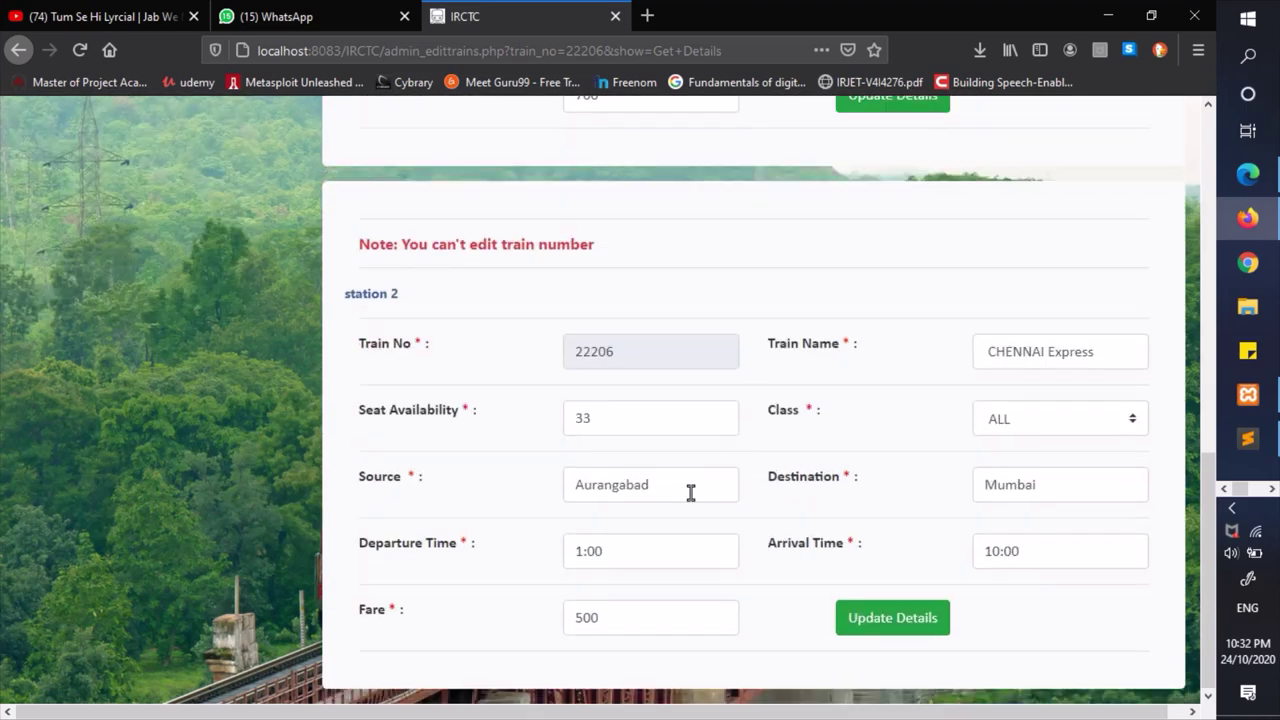
pyautogui.scroll(4, 690, 492)
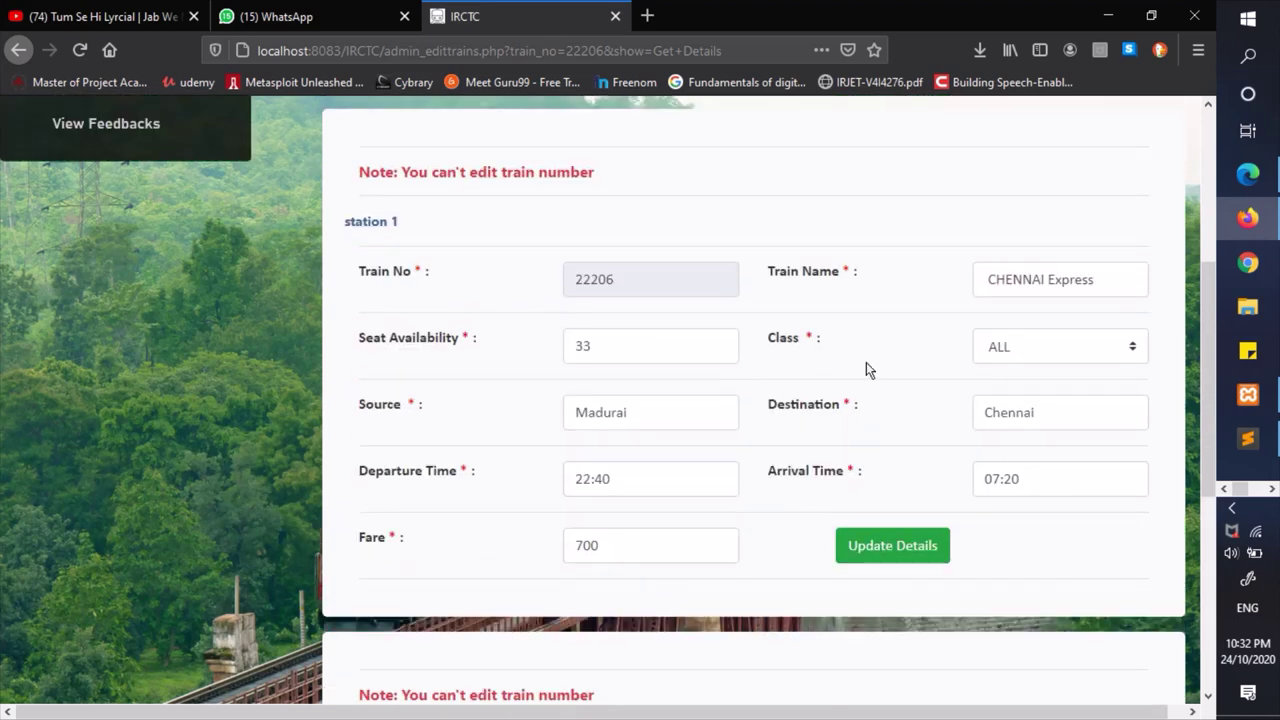
pyautogui.scroll(-5, 866, 369)
pyautogui.scroll(8, 726, 329)
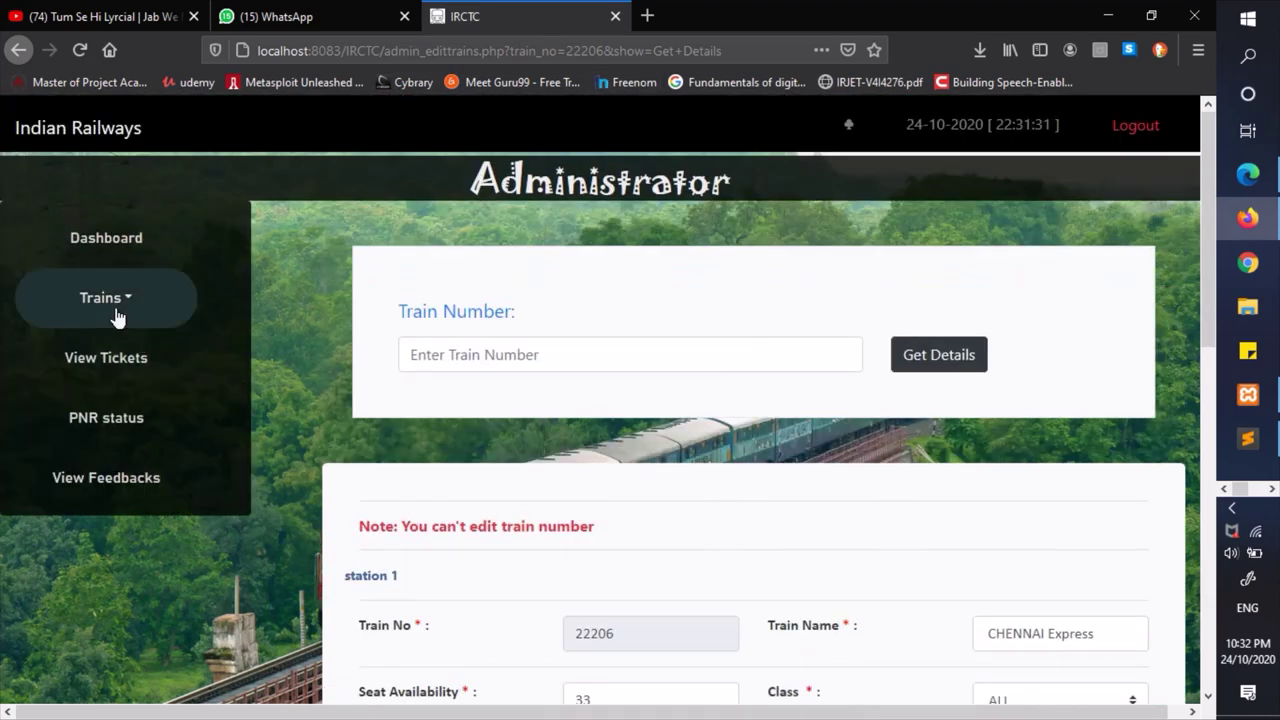
pyautogui.click(116, 315)
# - Select 12011 Express on Delete Train, highlight the caution note without deleting, then view tickets
pyautogui.click(114, 550)
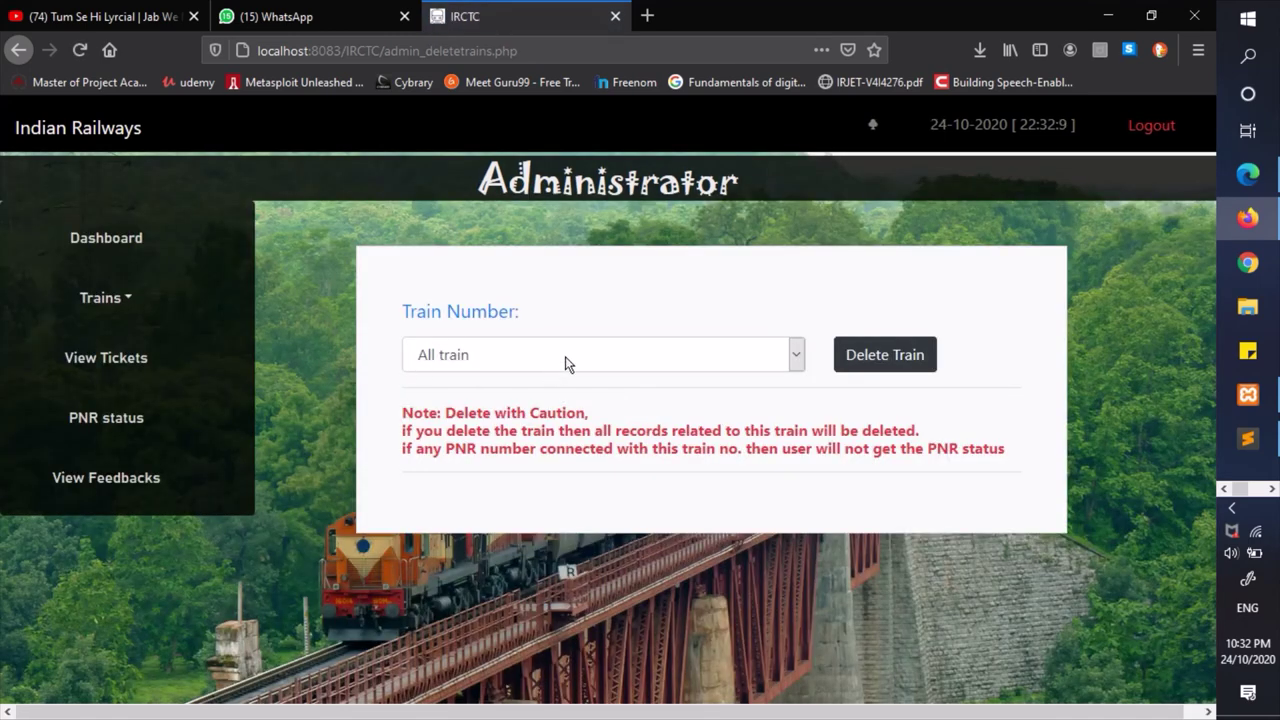
pyautogui.click(567, 360)
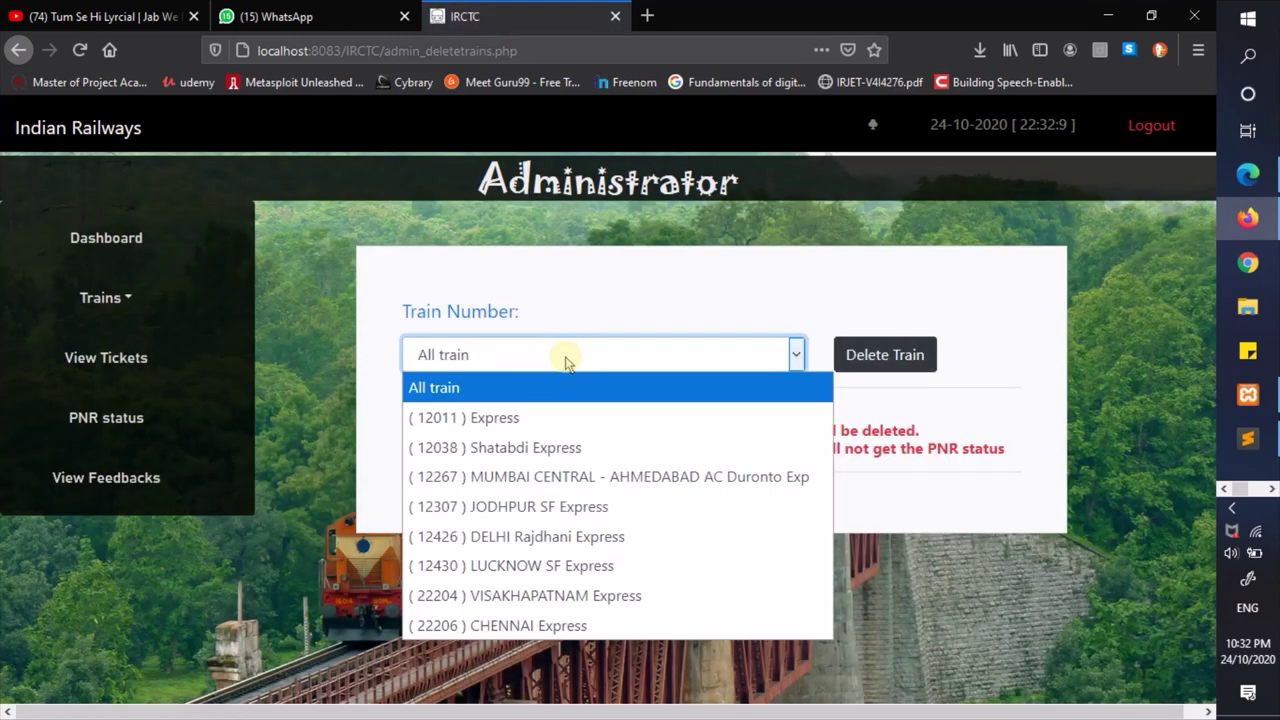
pyautogui.click(524, 420)
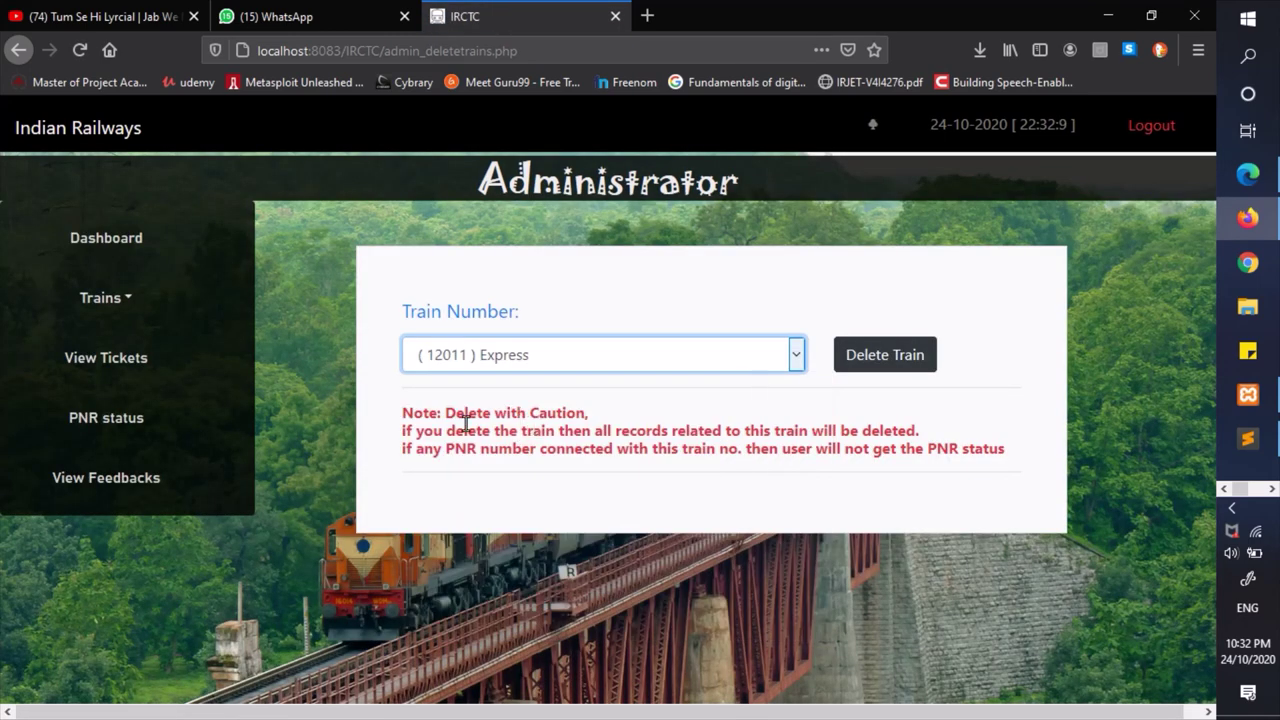
pyautogui.moveTo(404, 430); pyautogui.dragTo(770, 422)
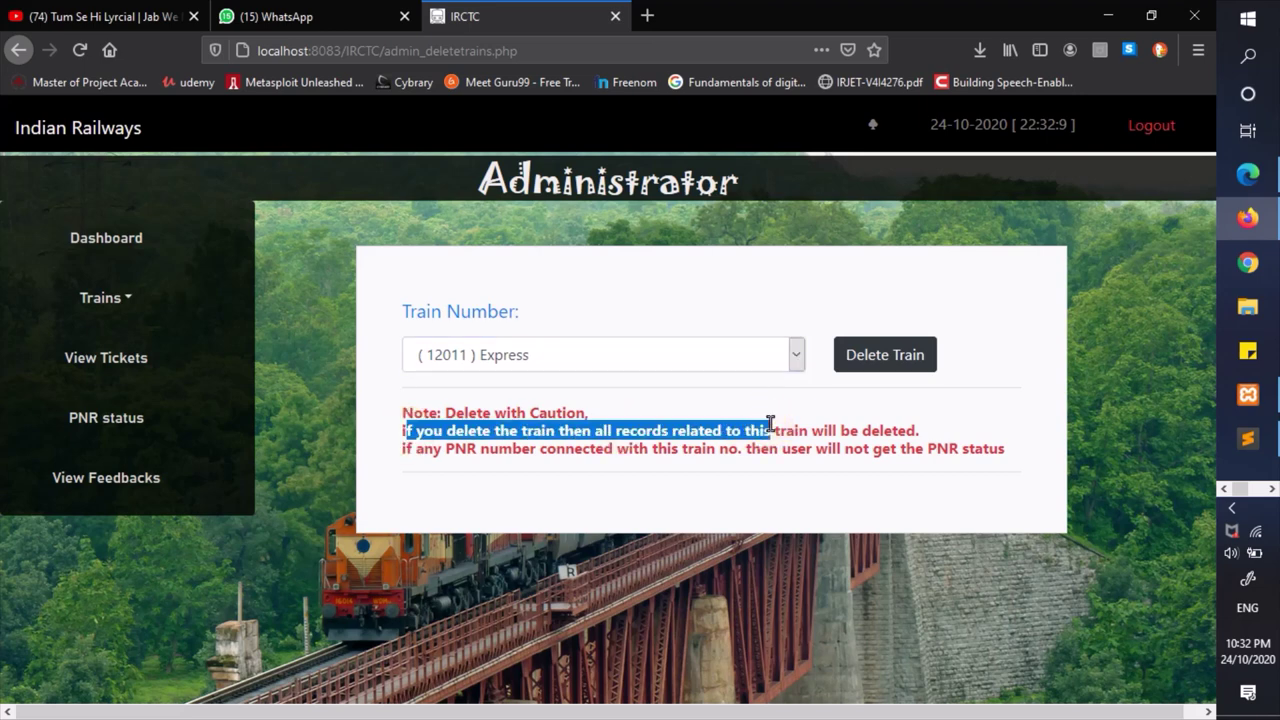
pyautogui.click(770, 422)
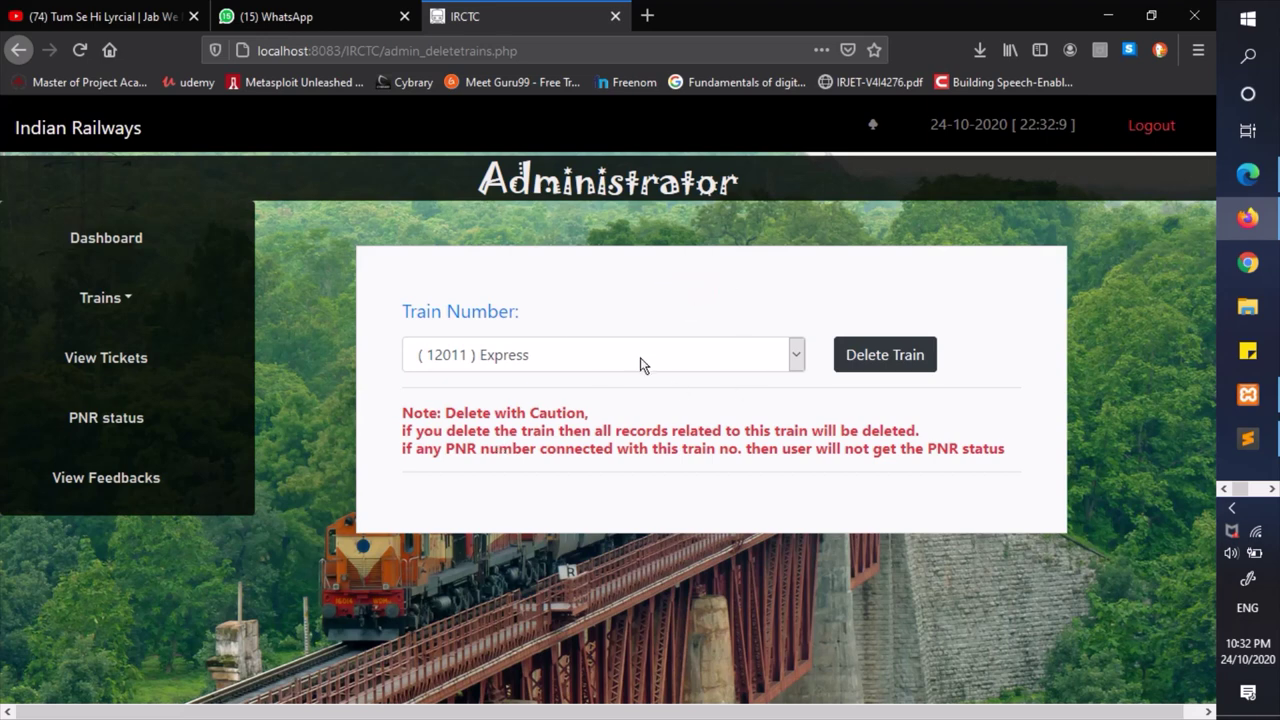
pyautogui.click(110, 368)
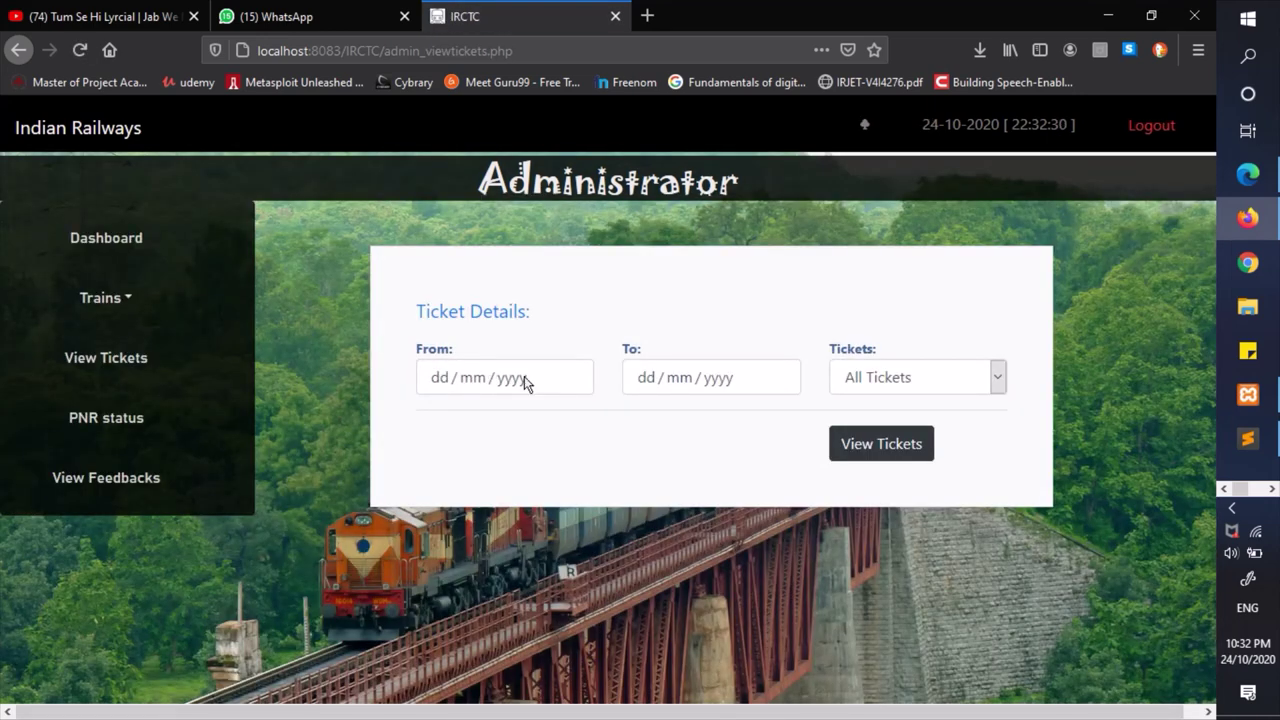
# - List All Tickets from 23/10/2020 to 26/10/2020
pyautogui.click(524, 376)
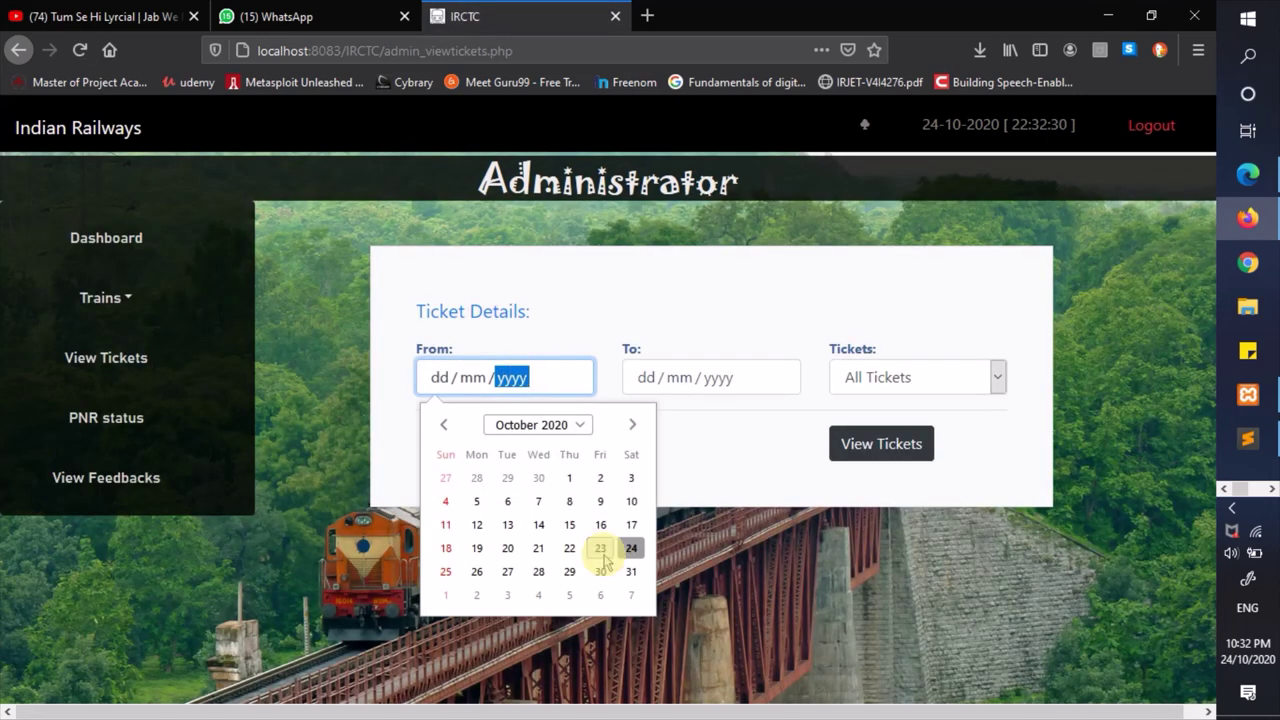
pyautogui.click(601, 552)
pyautogui.click(668, 377)
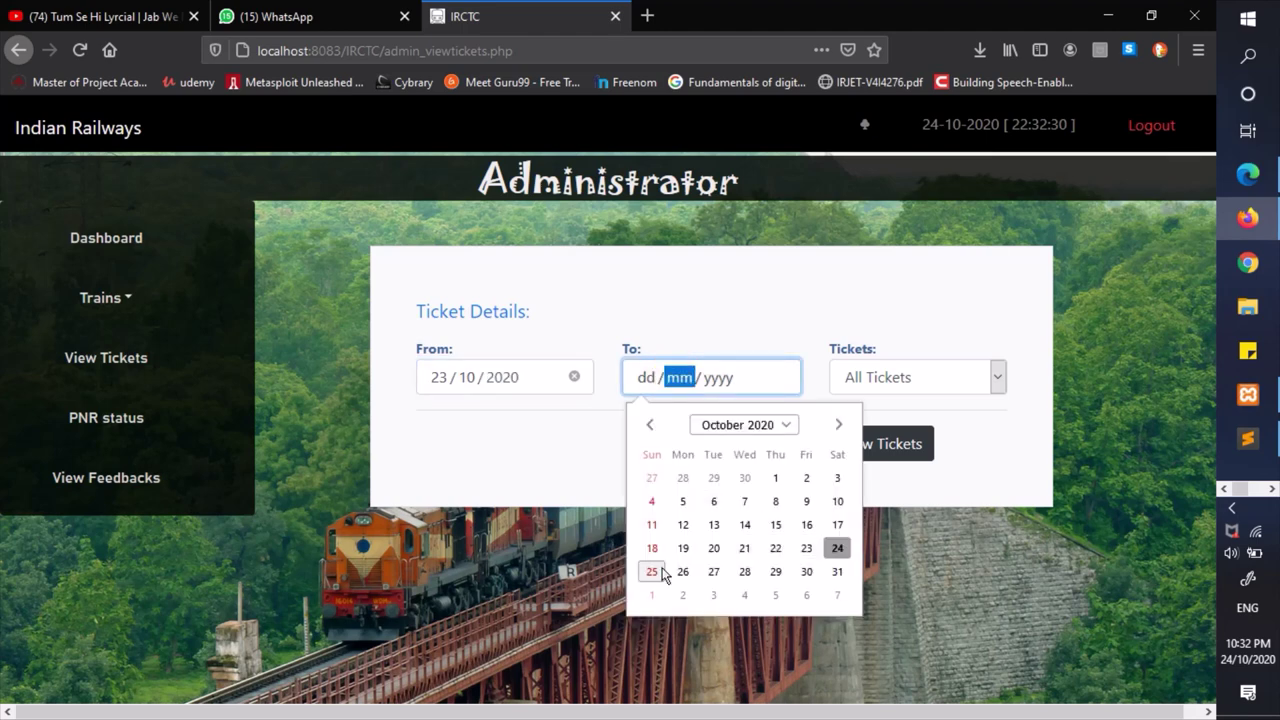
pyautogui.click(683, 571)
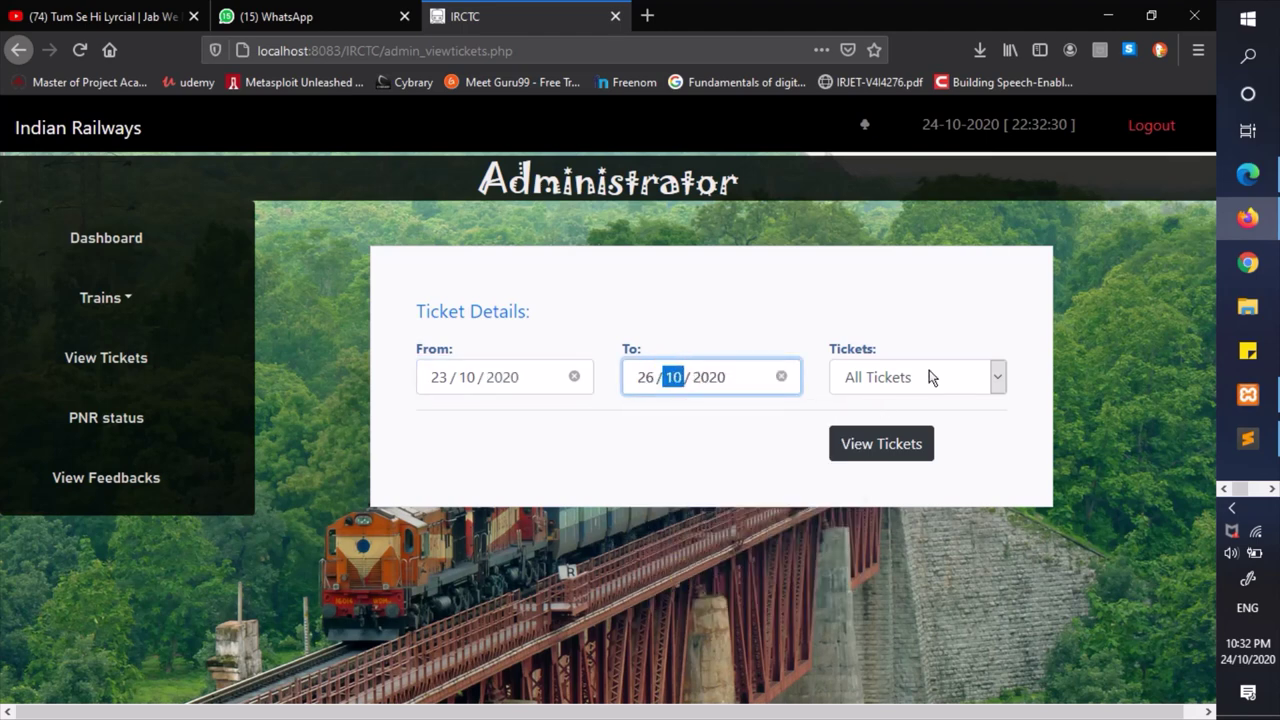
pyautogui.click(930, 377)
pyautogui.click(887, 368)
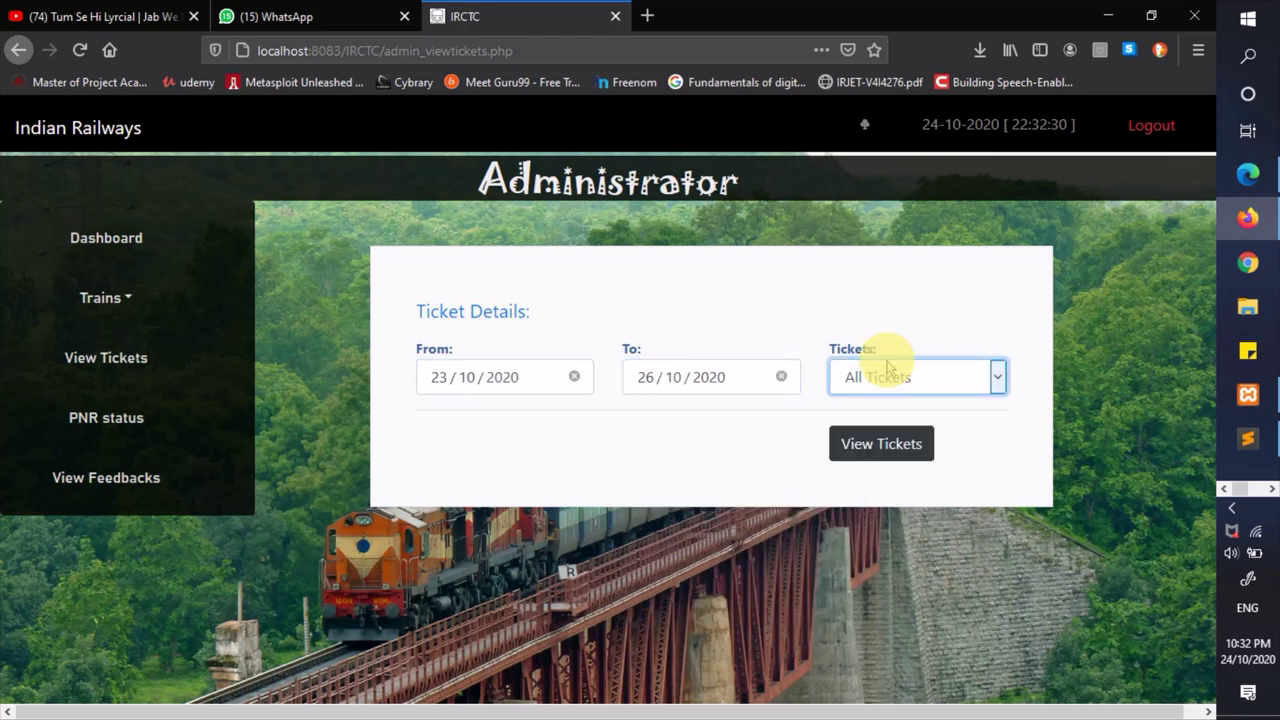
pyautogui.click(886, 446)
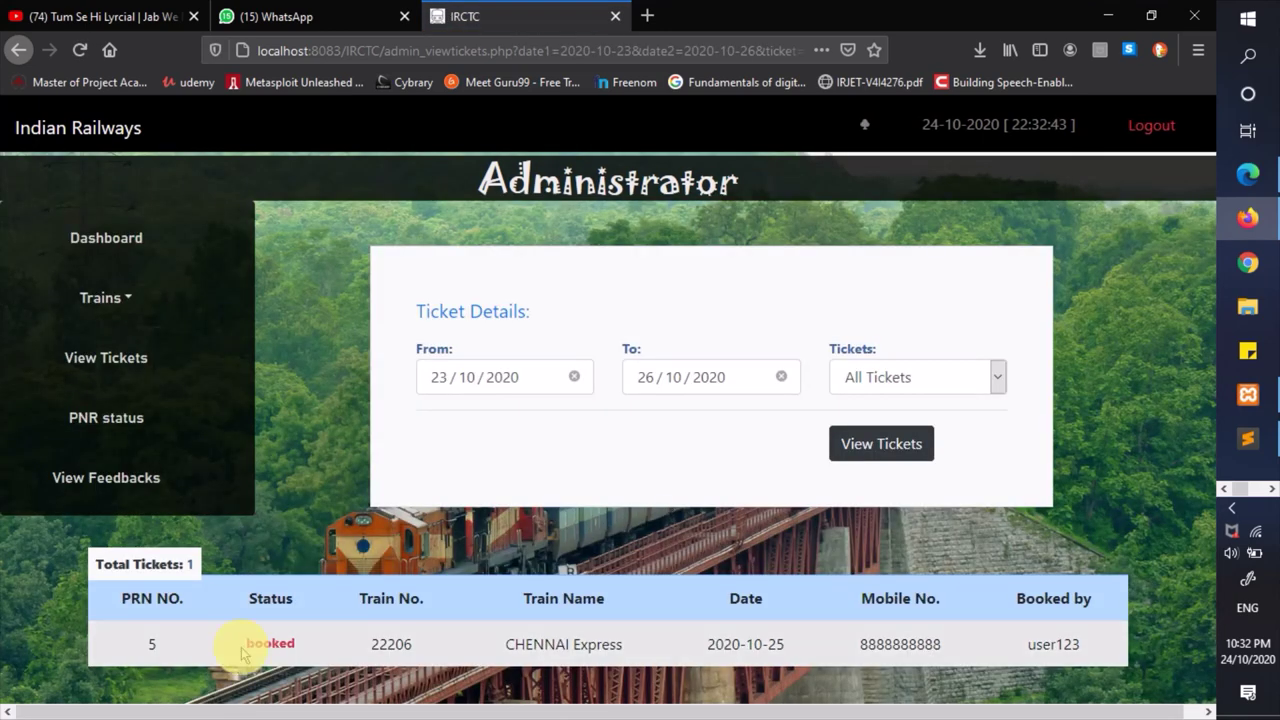
# - Highlight the ticket's Booked status and its CHENNAI Express train name
pyautogui.moveTo(229, 646); pyautogui.dragTo(298, 648)
pyautogui.click(305, 660)
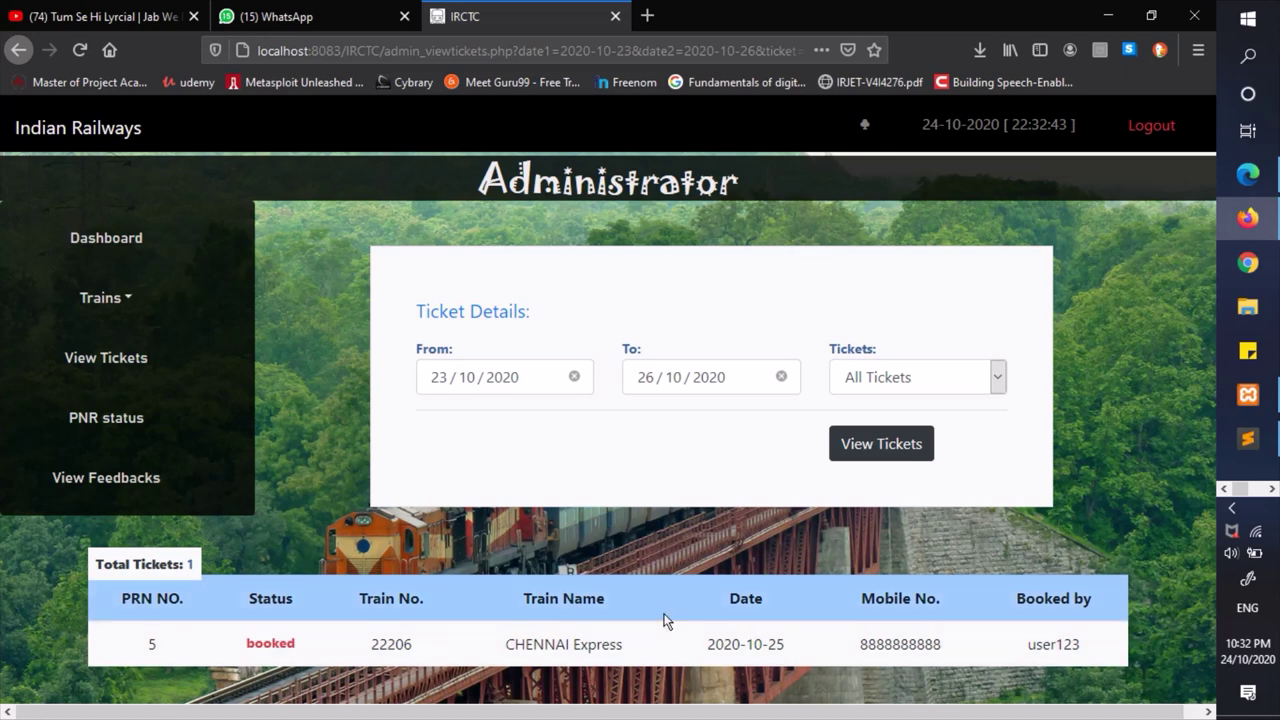
pyautogui.moveTo(504, 648); pyautogui.dragTo(735, 645)
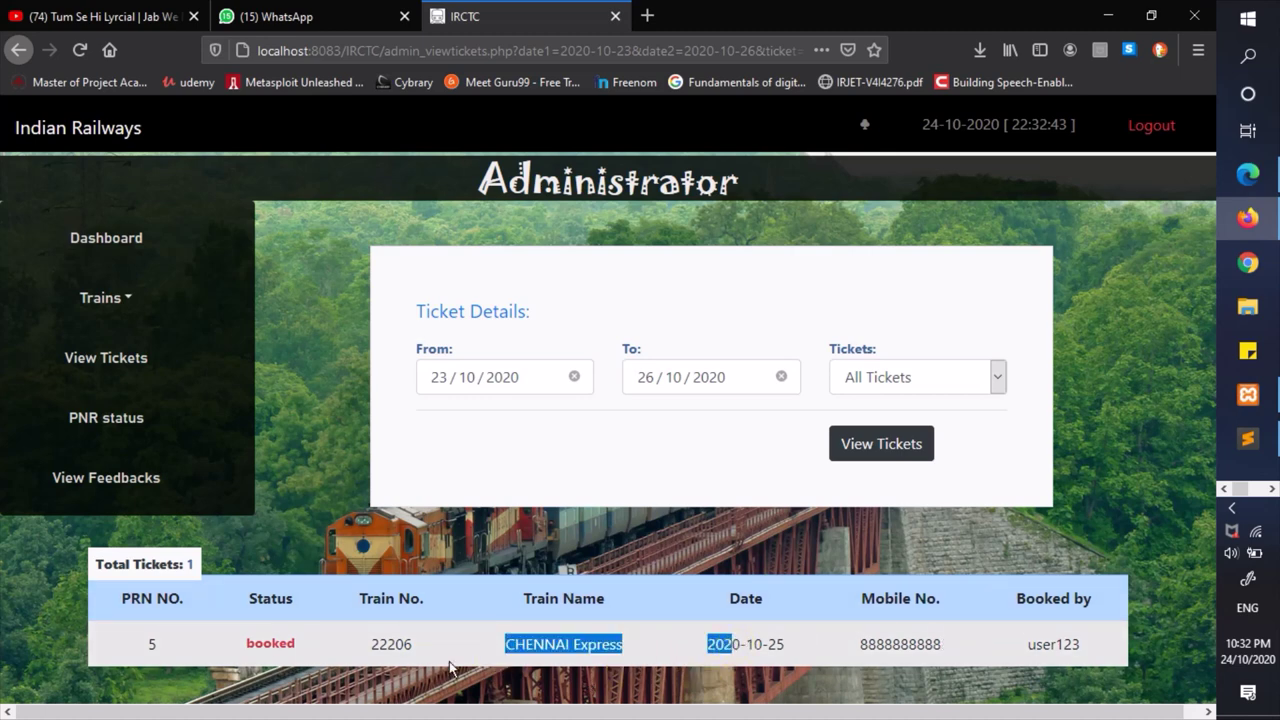
pyautogui.click(286, 646)
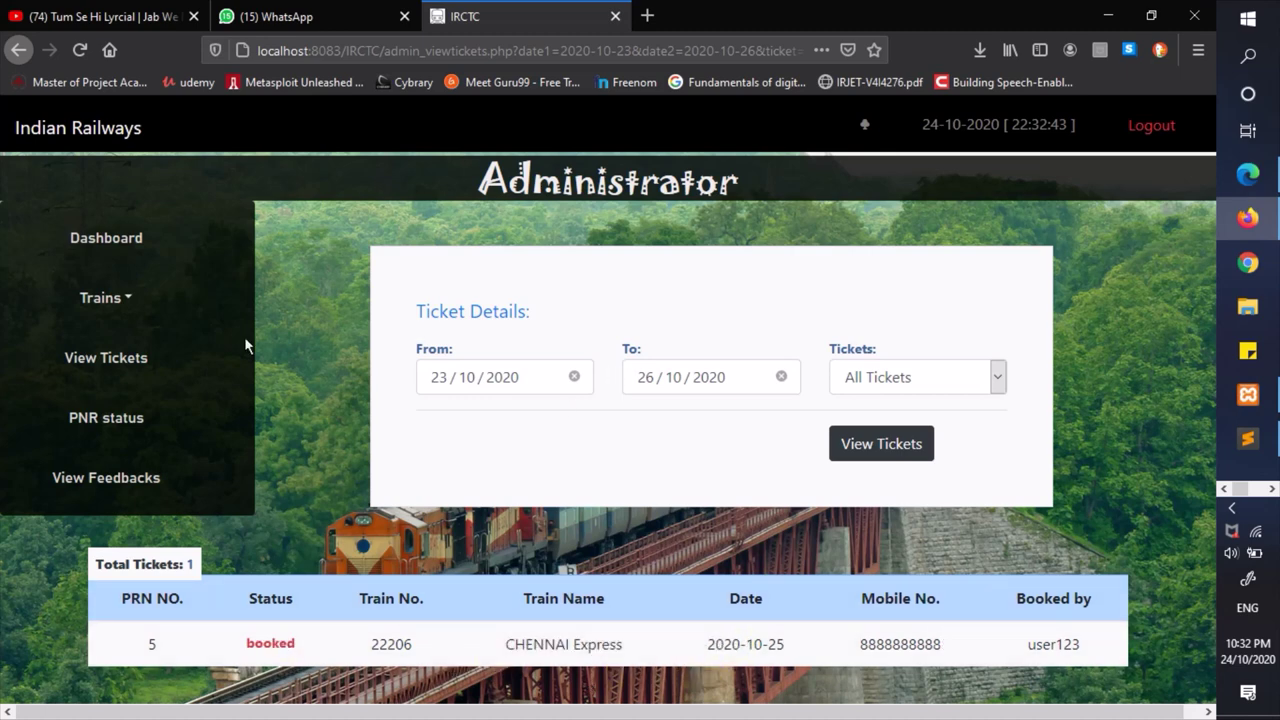
pyautogui.click(131, 480)
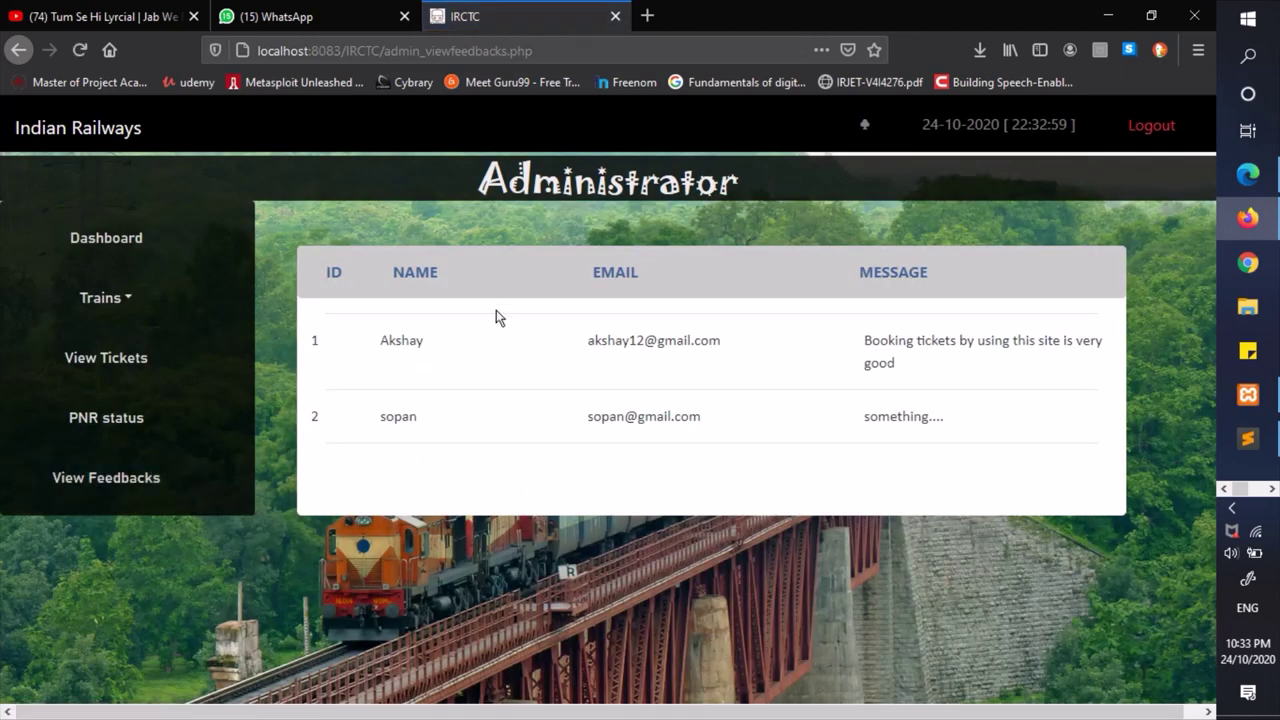
# - Highlight the first feedback praising ticket booking and the second feedback's sender details
pyautogui.moveTo(376, 343); pyautogui.dragTo(1137, 363)
pyautogui.click(1006, 371)
pyautogui.moveTo(366, 428); pyautogui.dragTo(715, 421)
pyautogui.click(715, 421)
# - Highlight the second feedback's name, email and 'something....' message, then log out of the admin panel
pyautogui.moveTo(378, 419); pyautogui.dragTo(503, 417)
pyautogui.moveTo(586, 418); pyautogui.dragTo(794, 423)
pyautogui.click(893, 440)
pyautogui.click(978, 395)
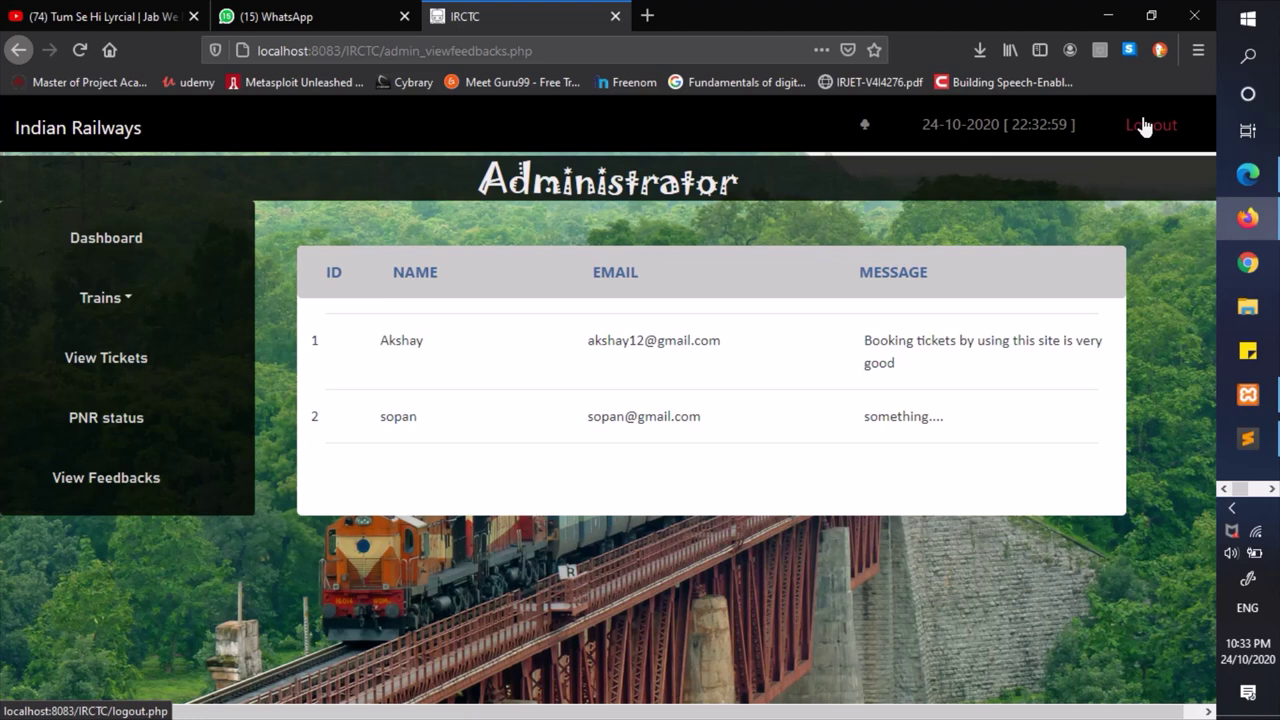
pyautogui.click(1156, 135)
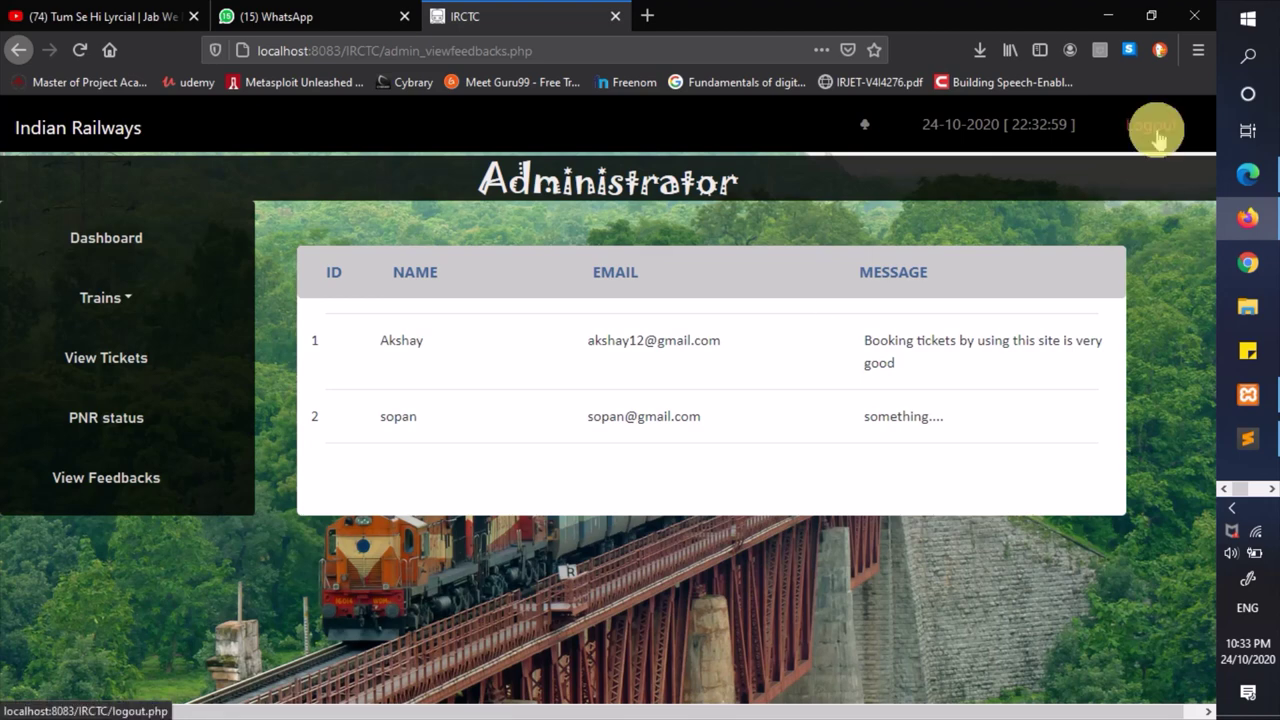
# - Acknowledge the logged-out notice and go to the Trains > Train Schedule page
pyautogui.click(648, 368)
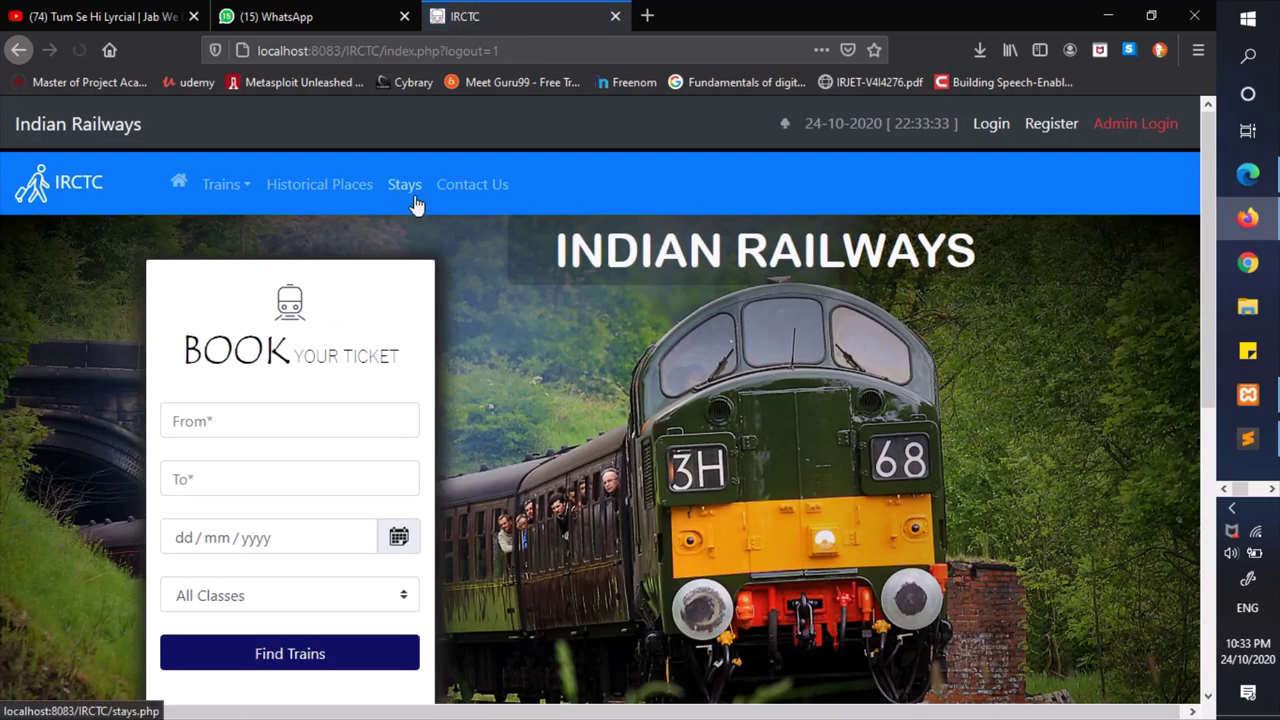
pyautogui.click(223, 184)
pyautogui.click(257, 229)
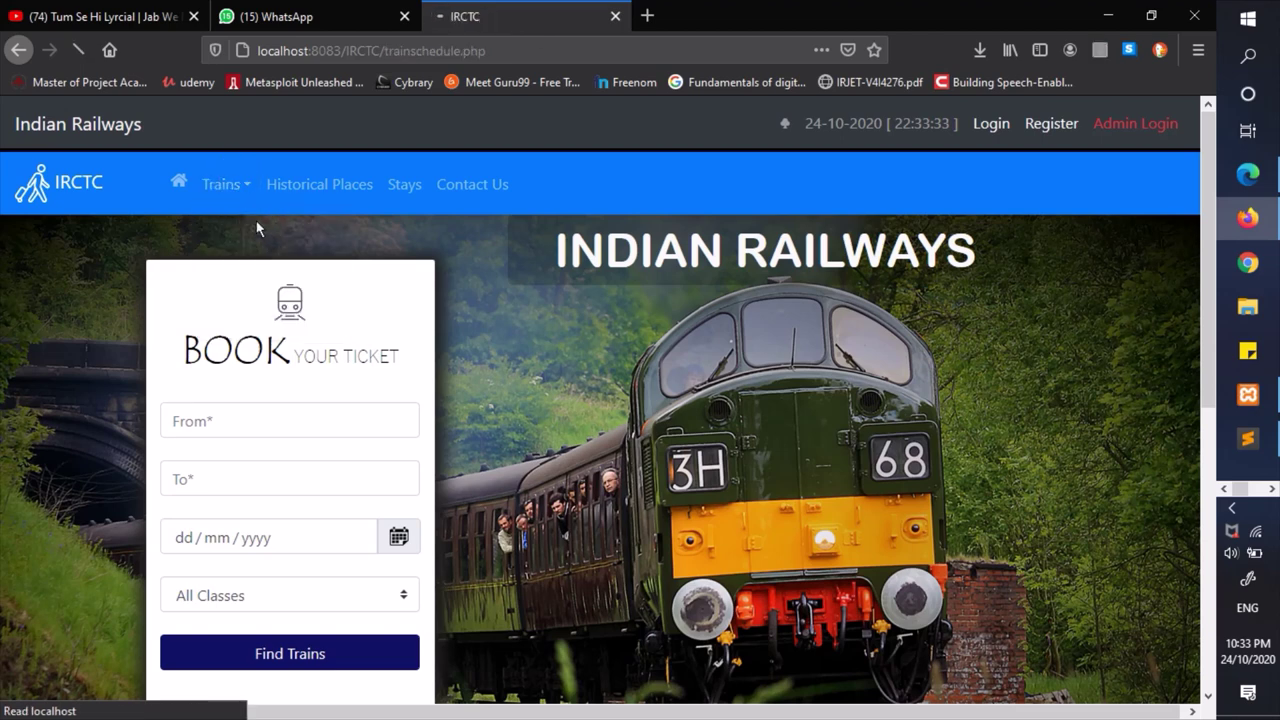
# - Look up the 12011 Express schedule, Aurangabad to Delhi, then return to the home page
pyautogui.click(477, 328)
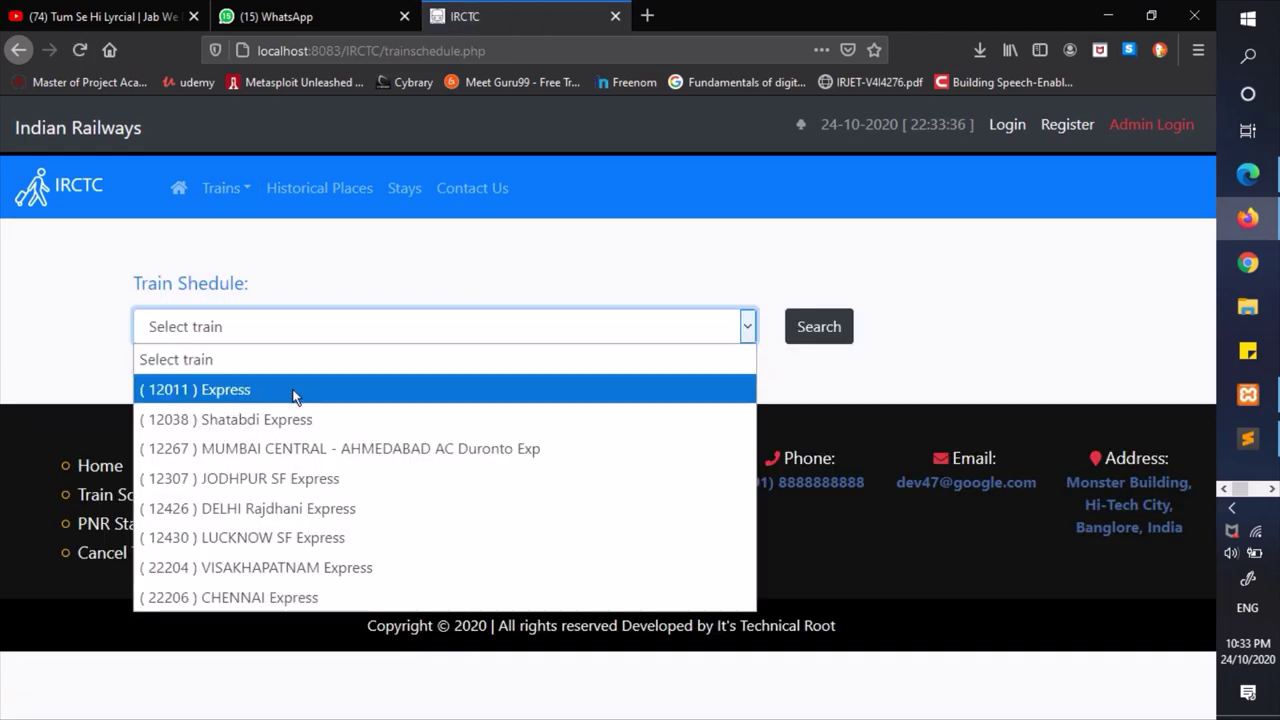
pyautogui.click(225, 393)
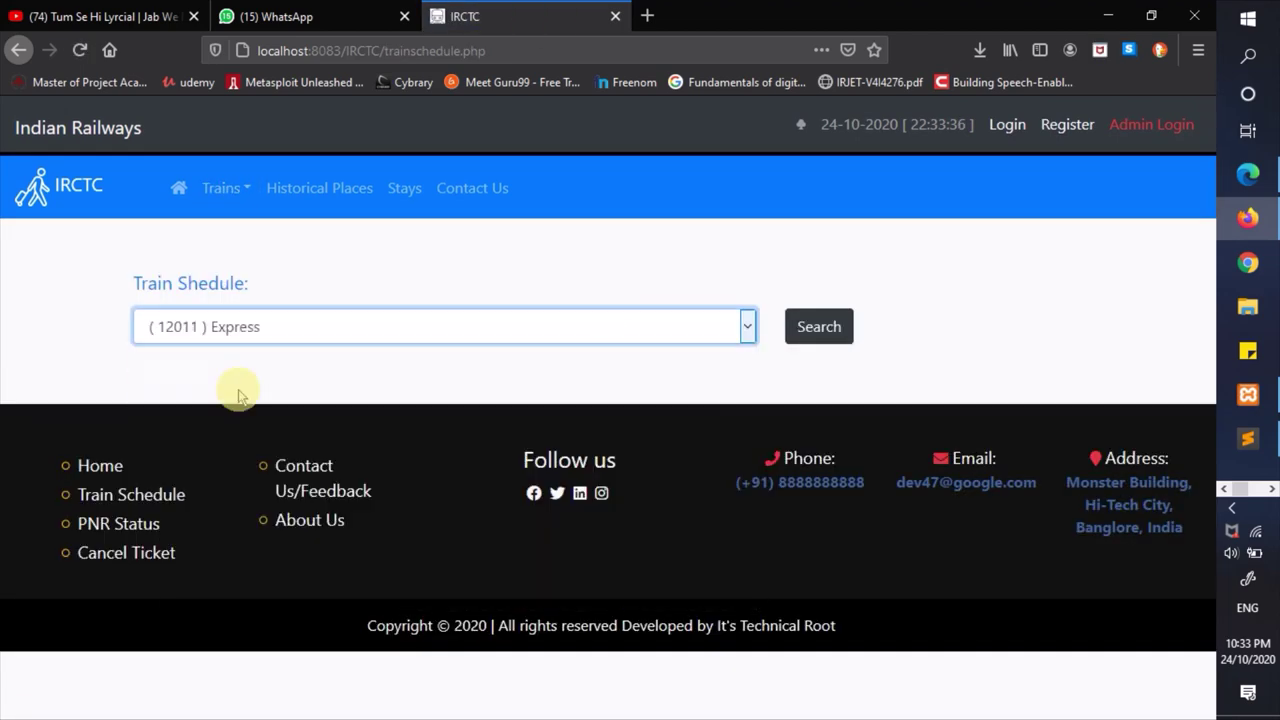
pyautogui.click(835, 325)
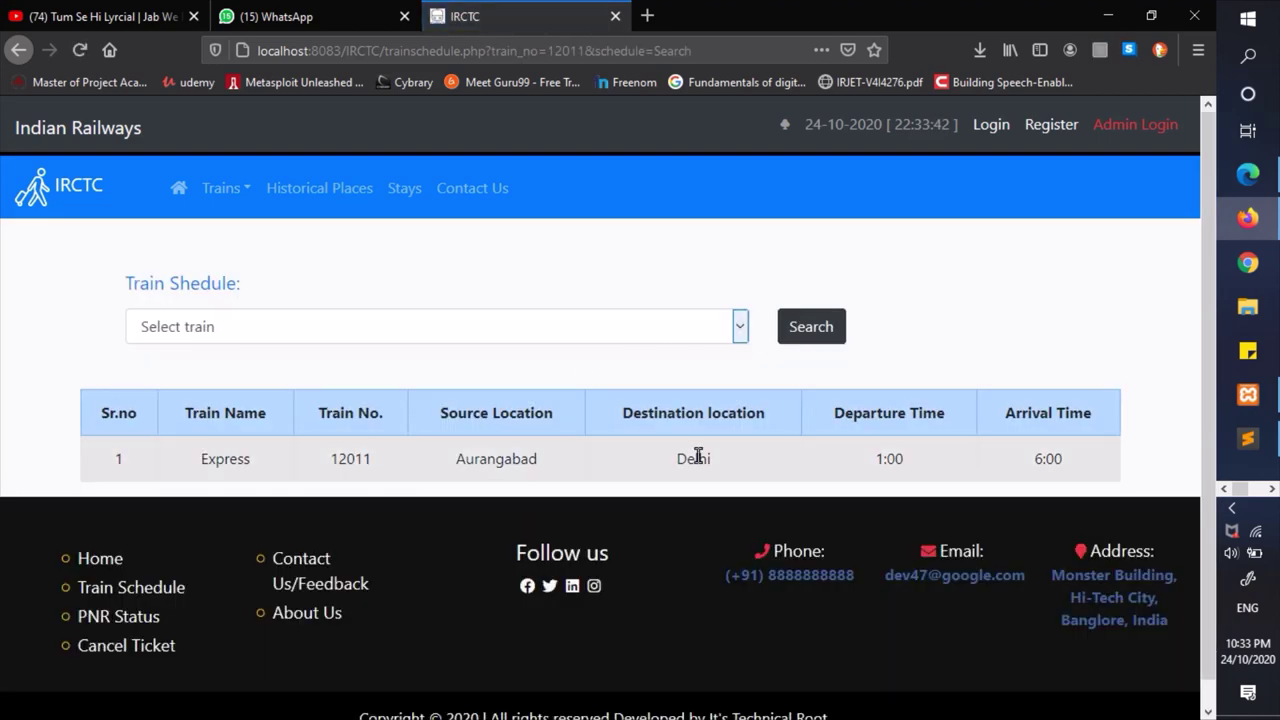
pyautogui.click(88, 127)
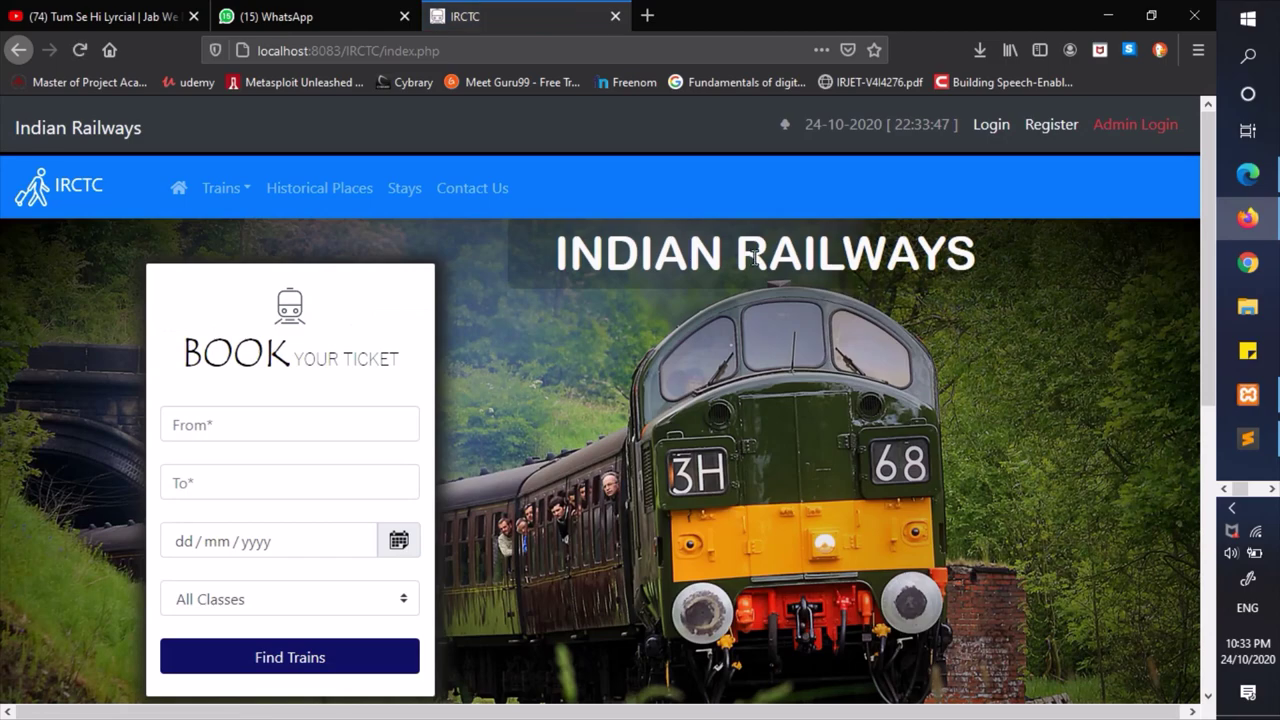
pyautogui.scroll(-3, 547, 414)
pyautogui.scroll(-3, 547, 414)
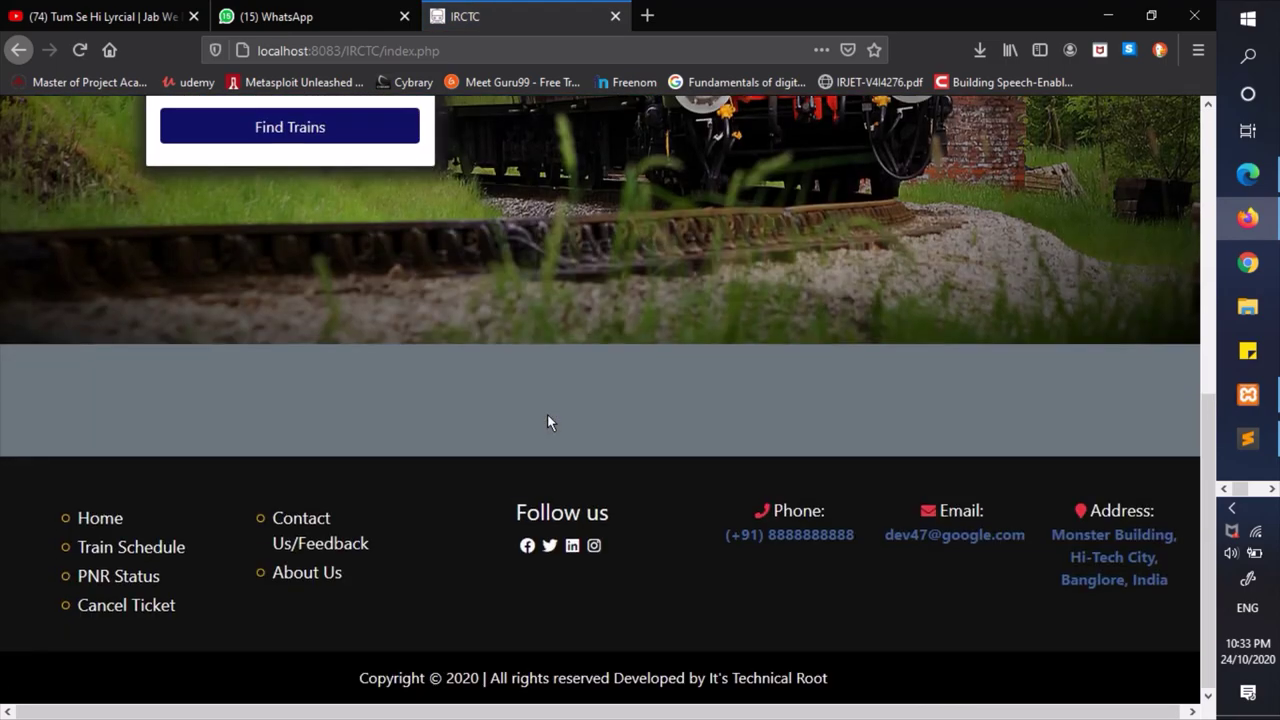
pyautogui.scroll(6, 547, 414)
pyautogui.scroll(-5, 547, 414)
pyautogui.scroll(6, 567, 418)
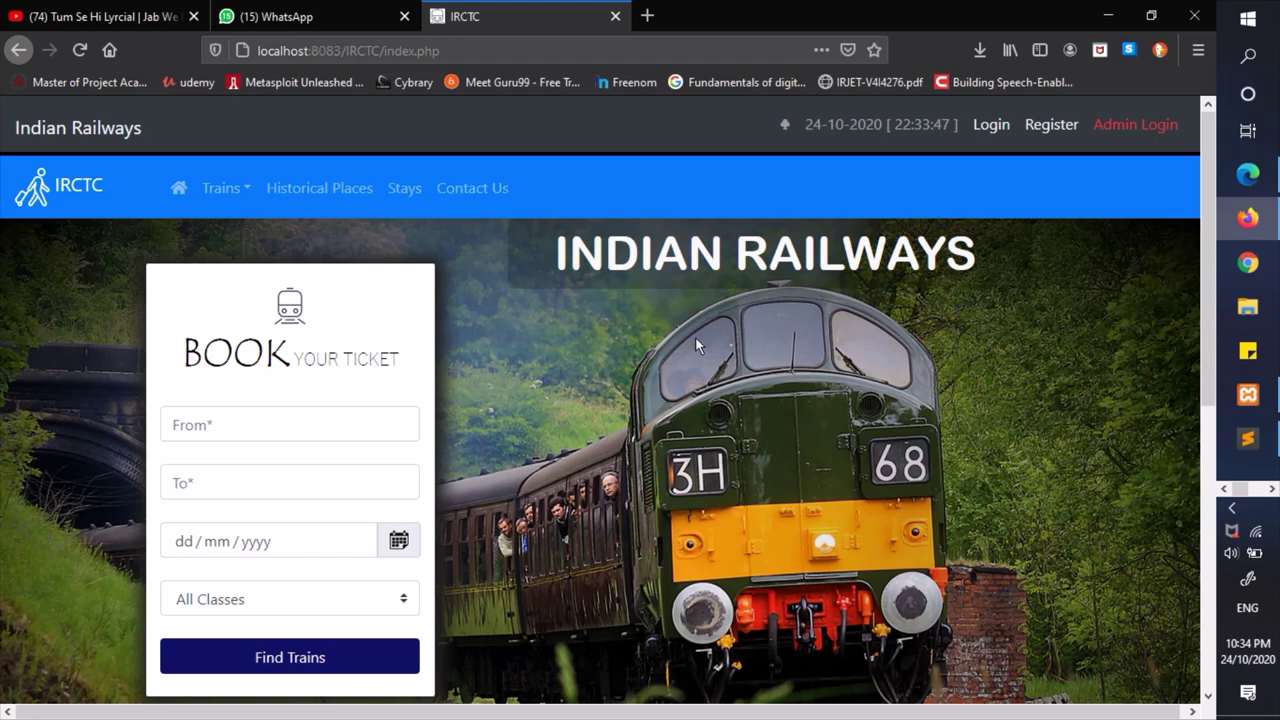
pyautogui.click(330, 189)
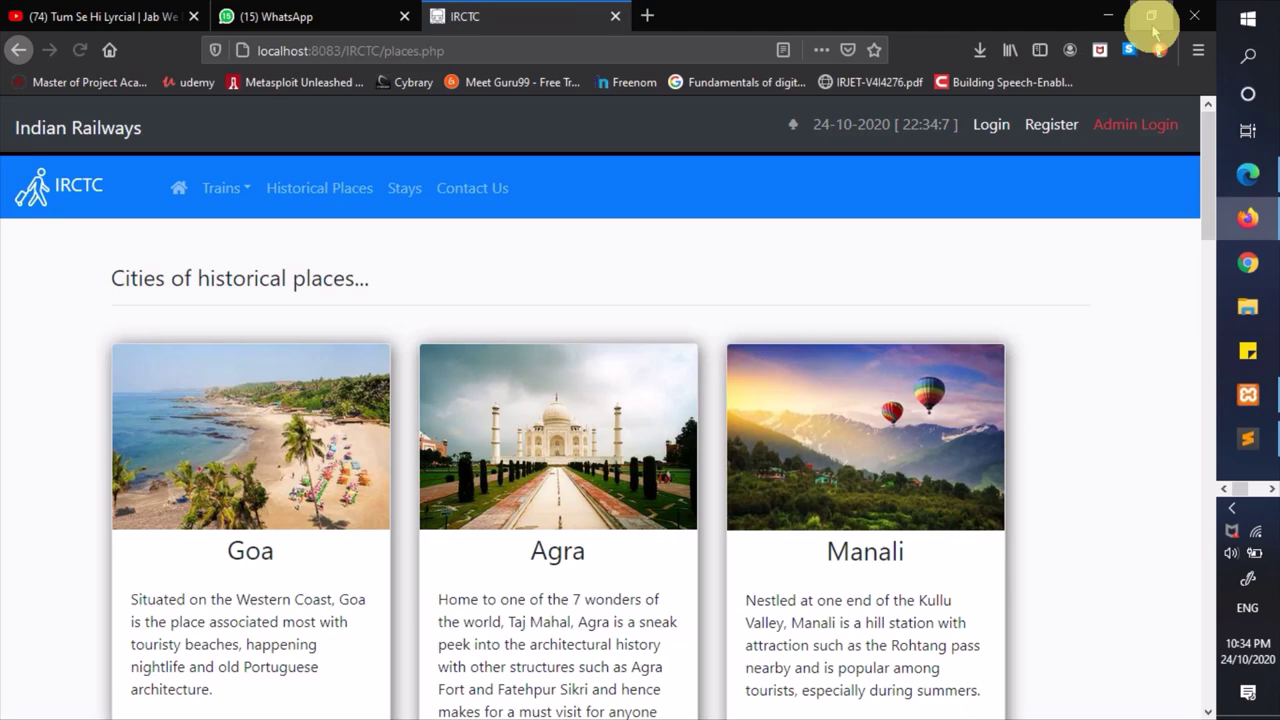
# - Restore the browser window, scroll through the Goa, Agra and Manali cards, then maximize it again
pyautogui.click(1151, 16)
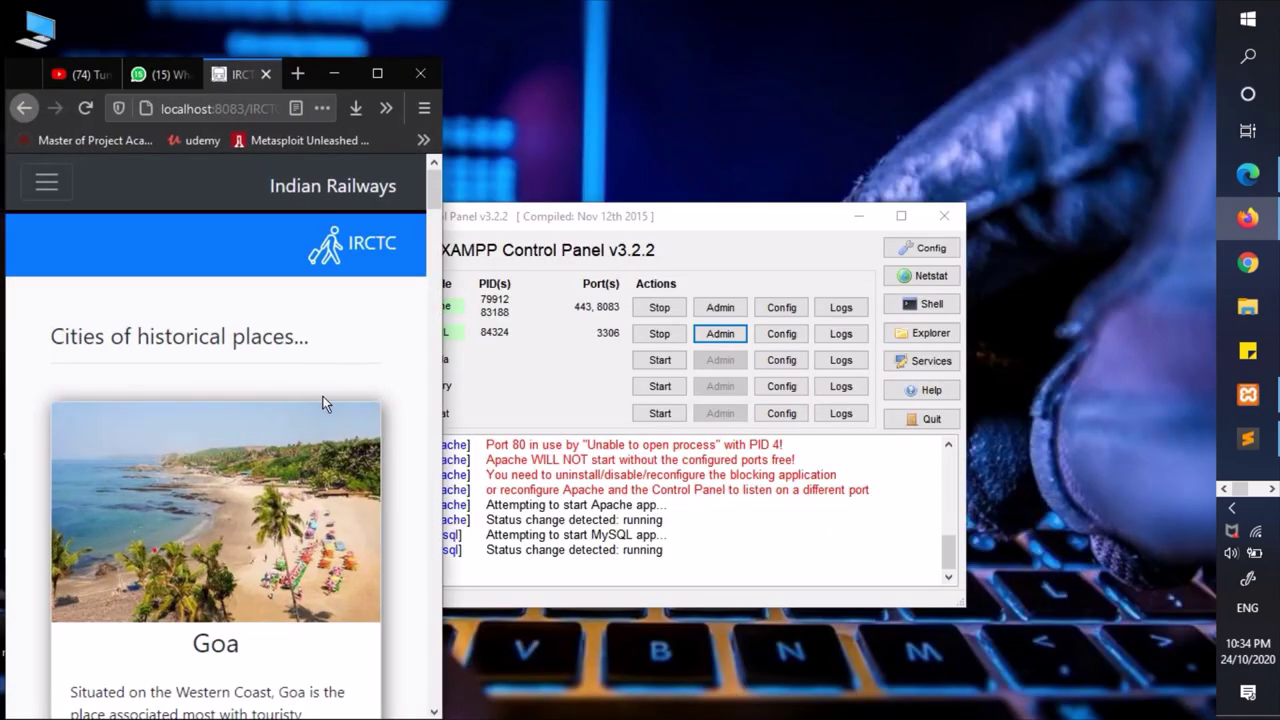
pyautogui.scroll(-7, 234, 580)
pyautogui.scroll(-15, 234, 578)
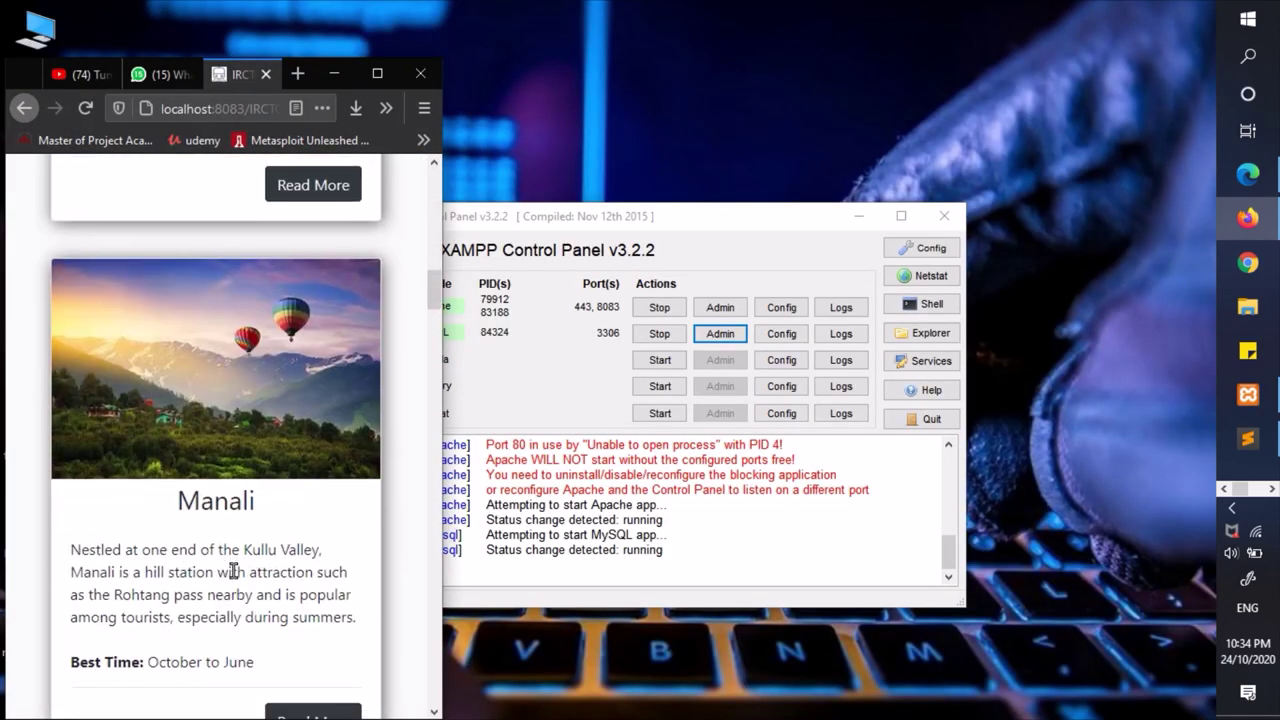
pyautogui.scroll(20, 233, 570)
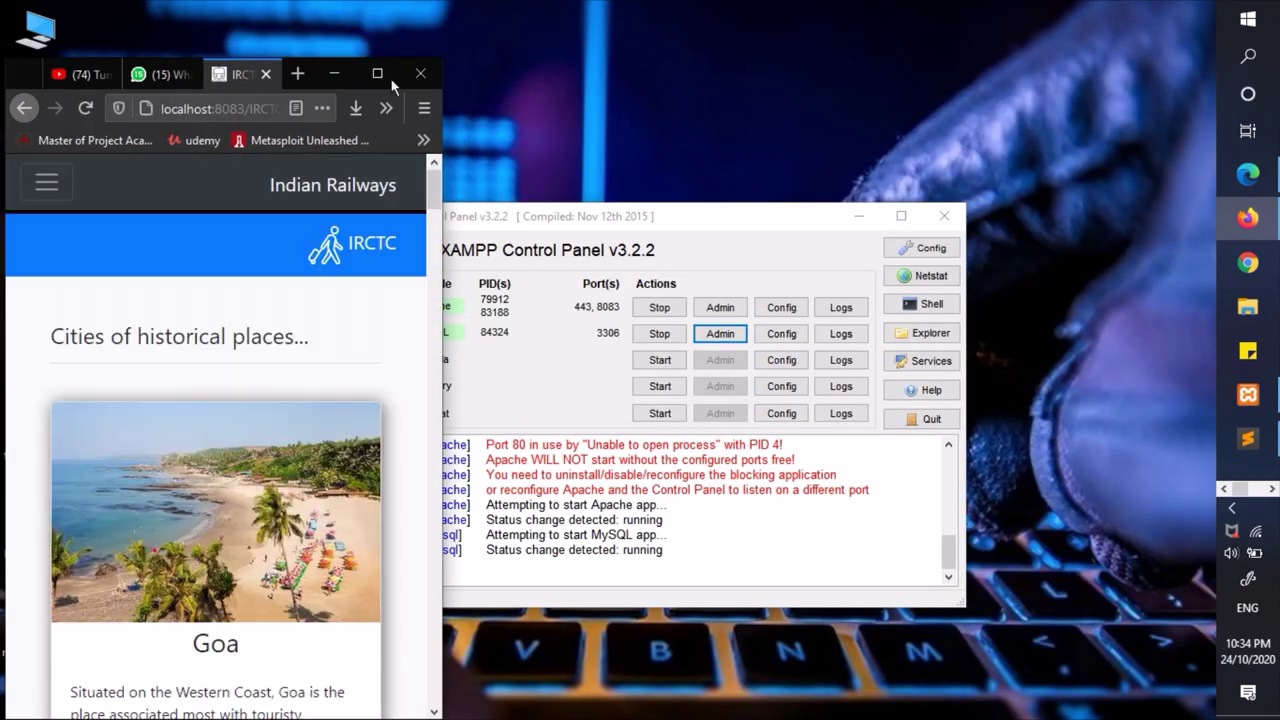
pyautogui.click(378, 74)
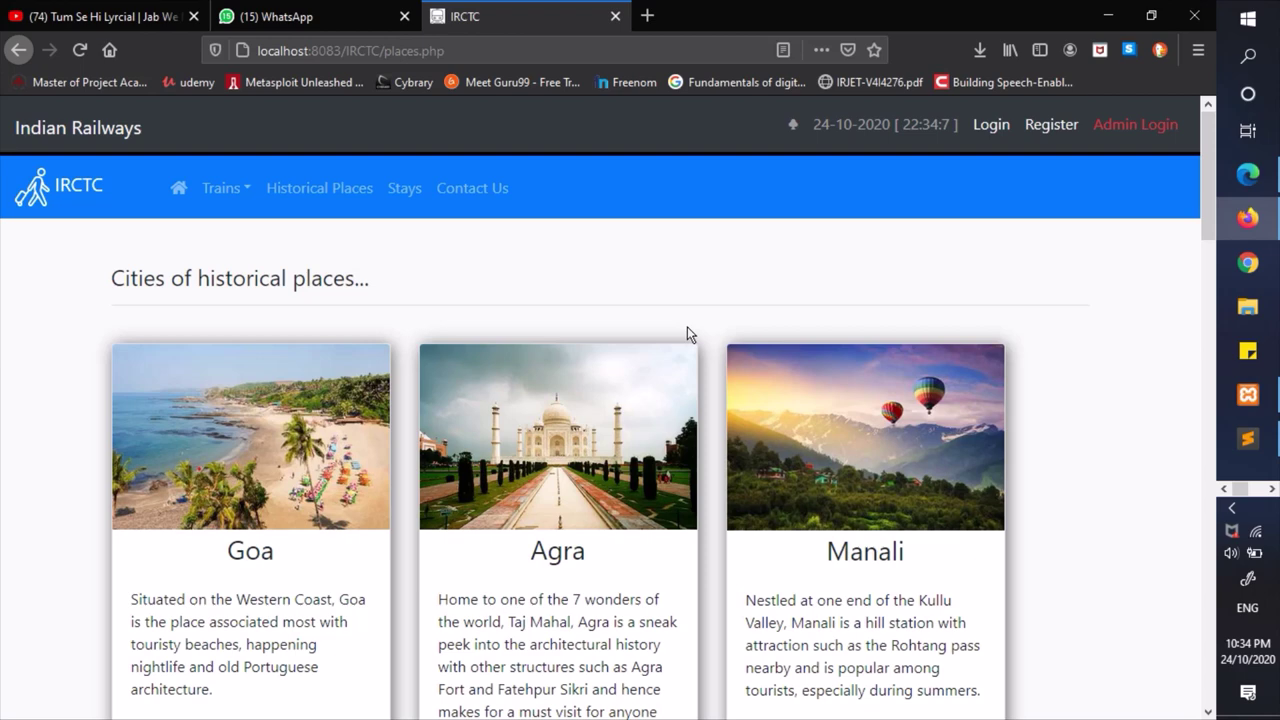
# - Scroll through the historical city cards, then return to the home page with the Book Your Ticket form
pyautogui.scroll(-4, 687, 326)
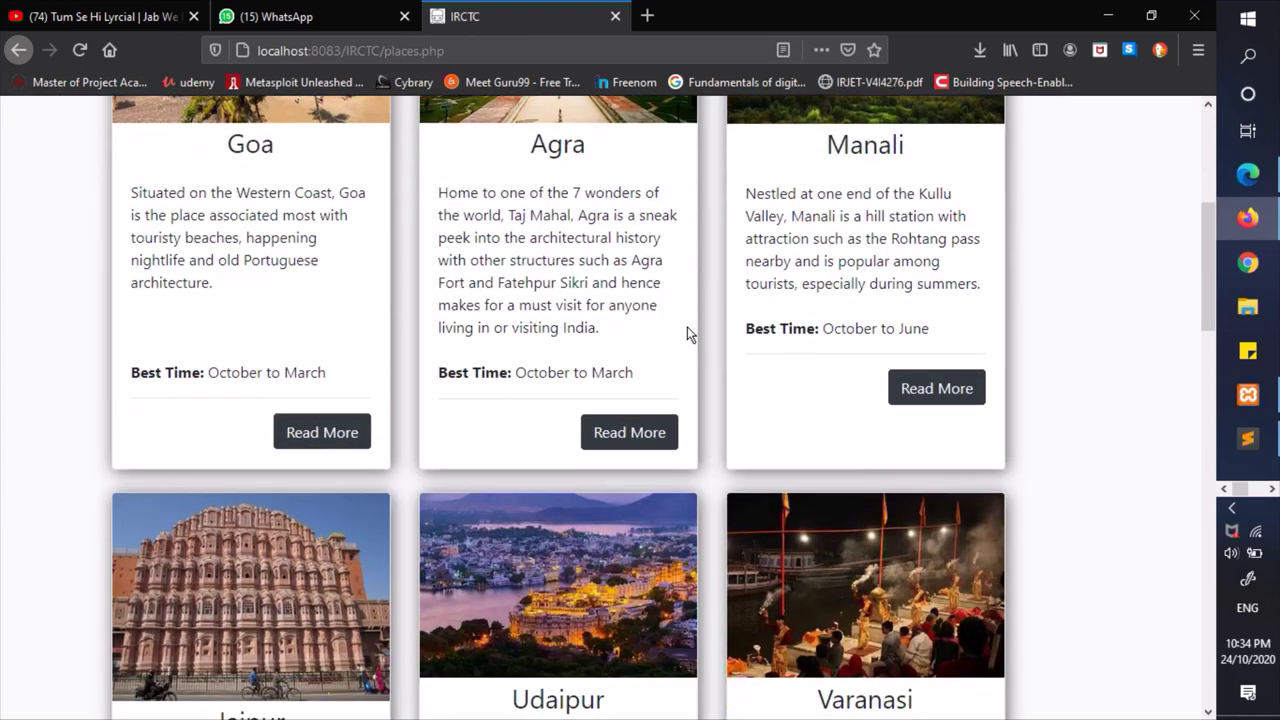
pyautogui.scroll(5, 687, 326)
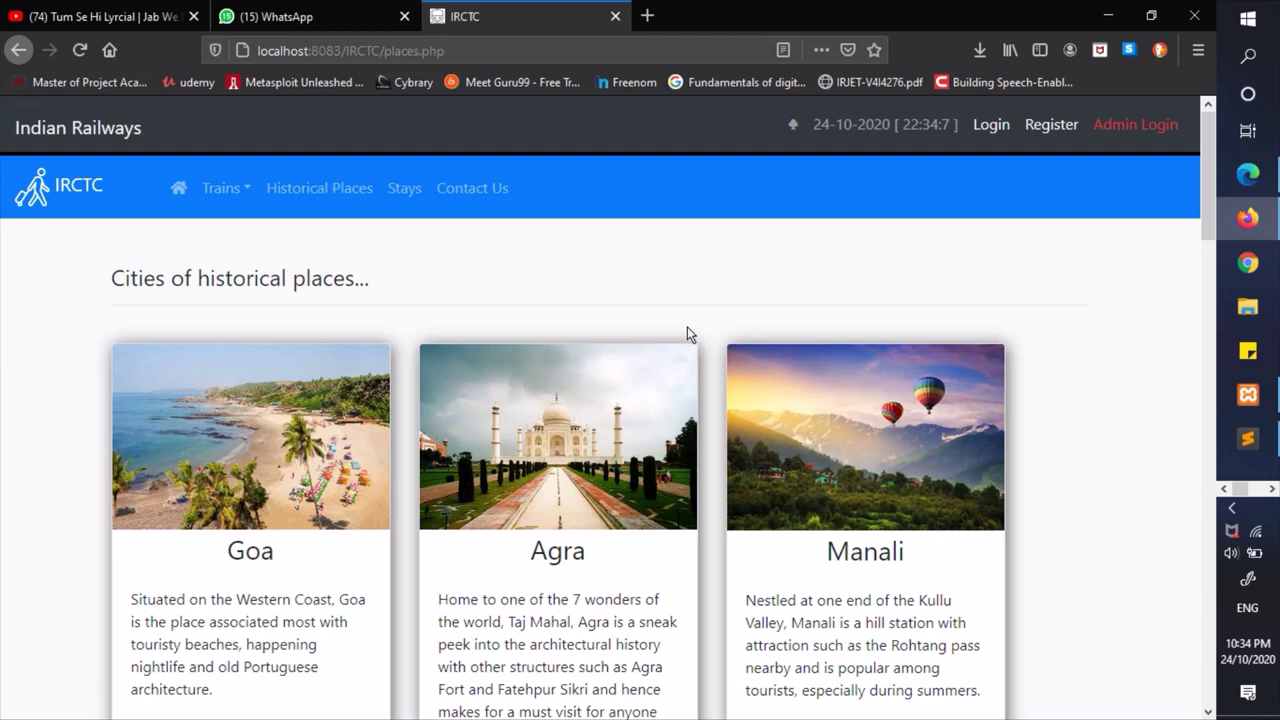
pyautogui.scroll(-3, 627, 500)
pyautogui.scroll(3, 628, 503)
pyautogui.scroll(-3, 629, 326)
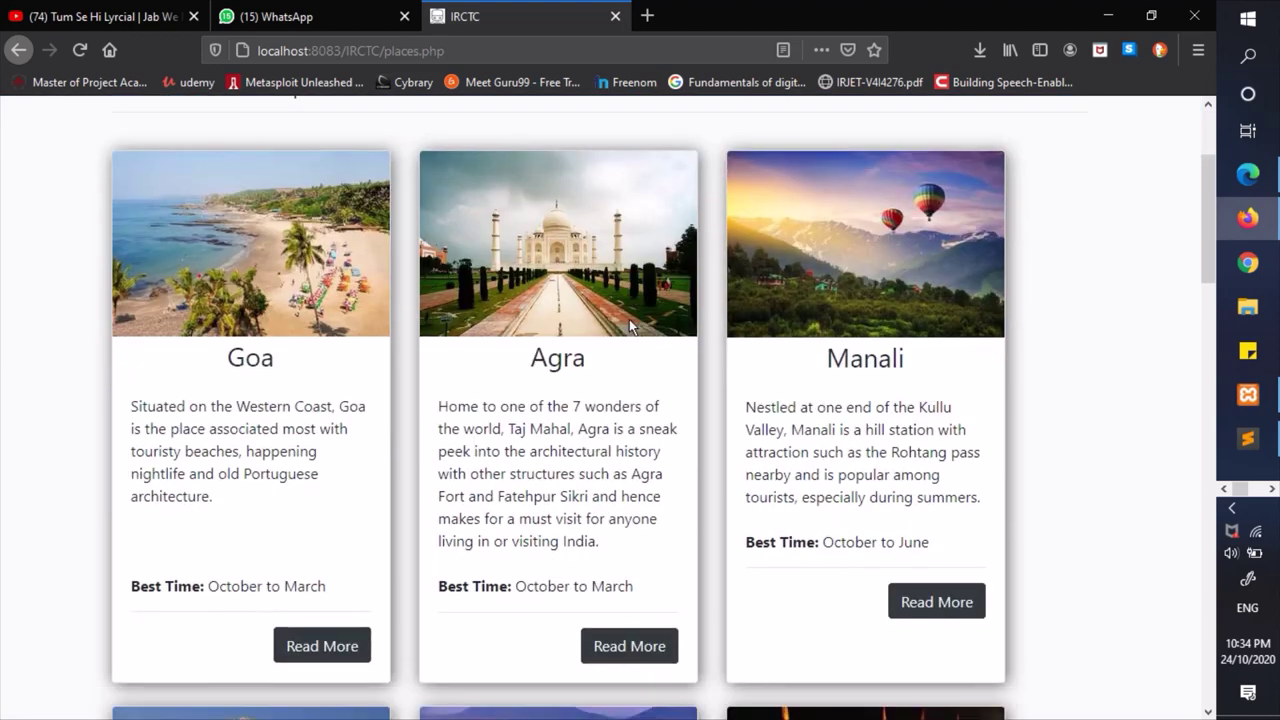
pyautogui.scroll(3, 620, 329)
pyautogui.click(85, 140)
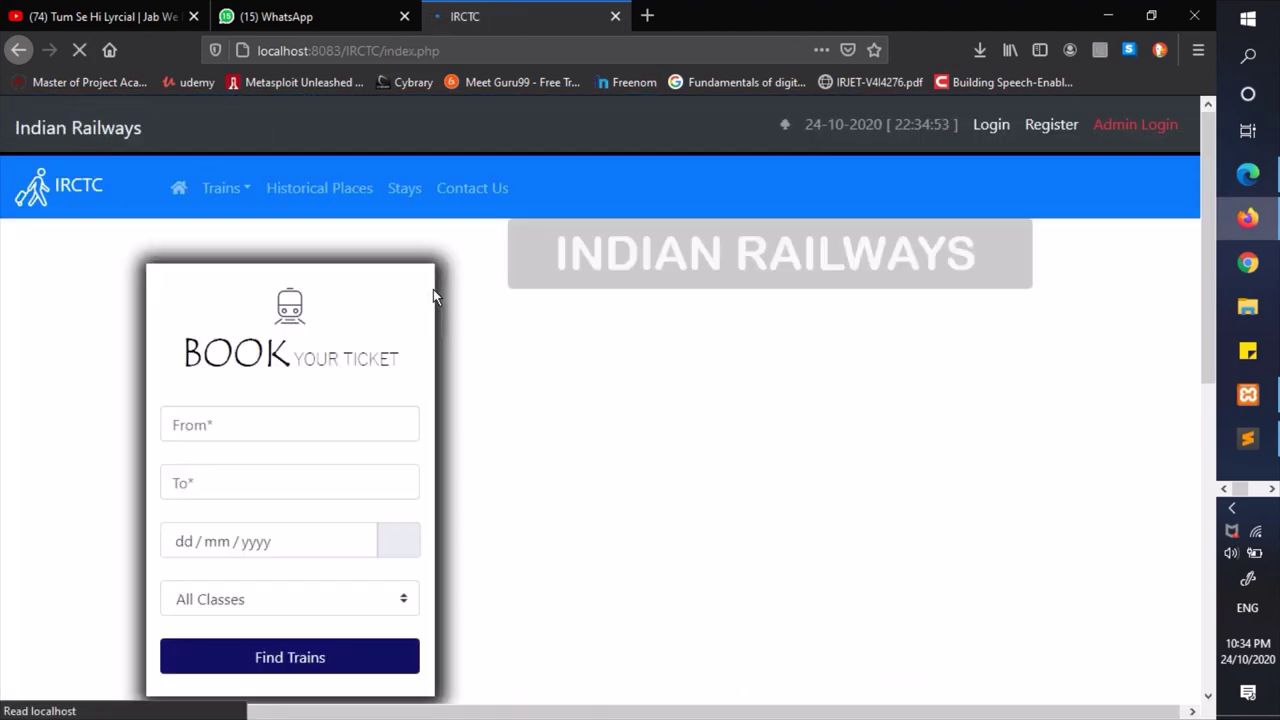
pyautogui.scroll(-3, 749, 408)
pyautogui.scroll(3, 749, 408)
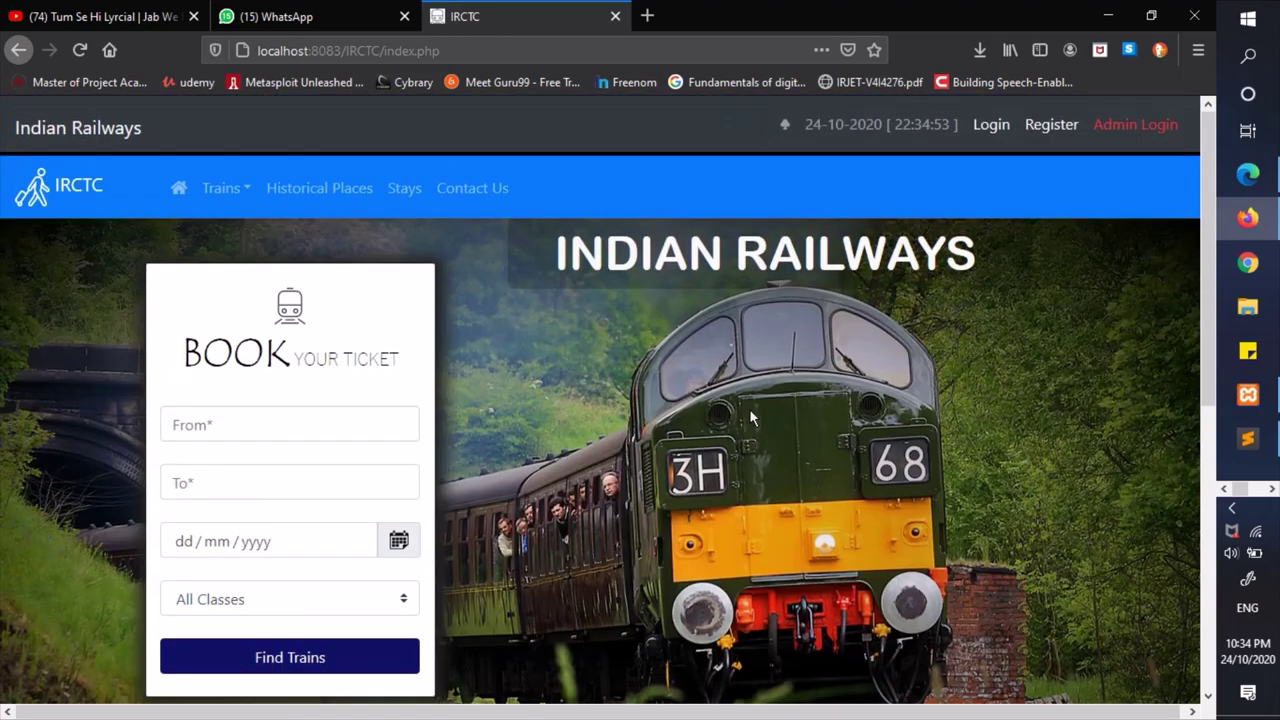